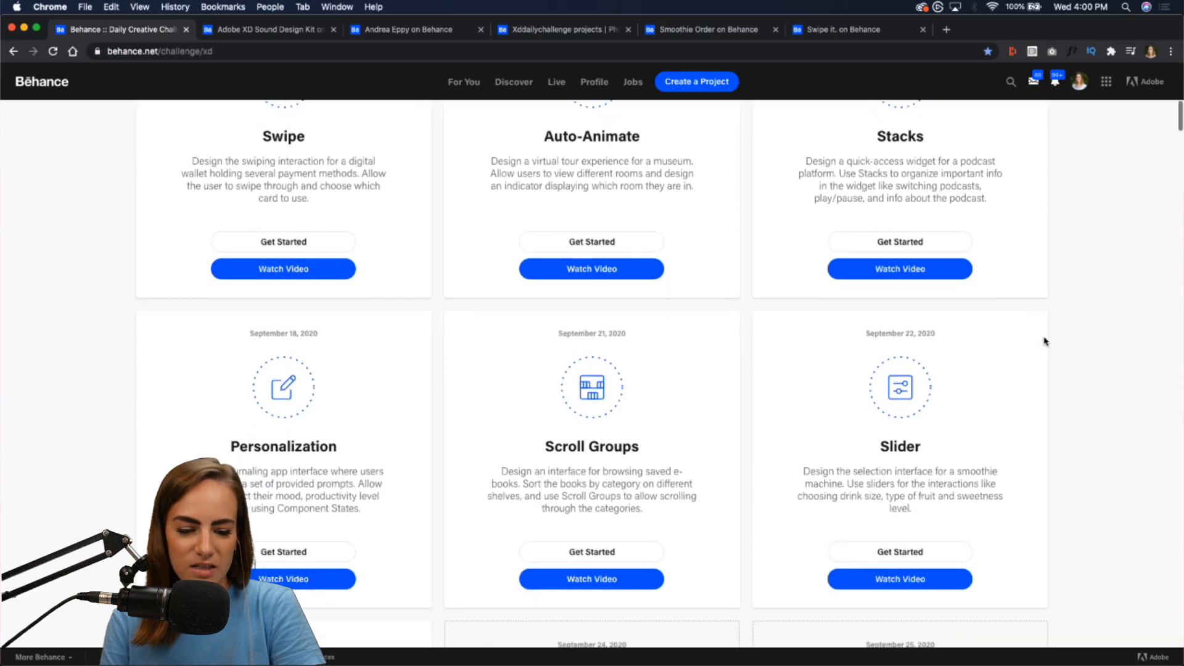
# Step: Find the Sounds challenge, switch to the Day 5 Eye Rest file in Adobe XD and preview its prototype
pyautogui.scroll(-1, 1045, 341)
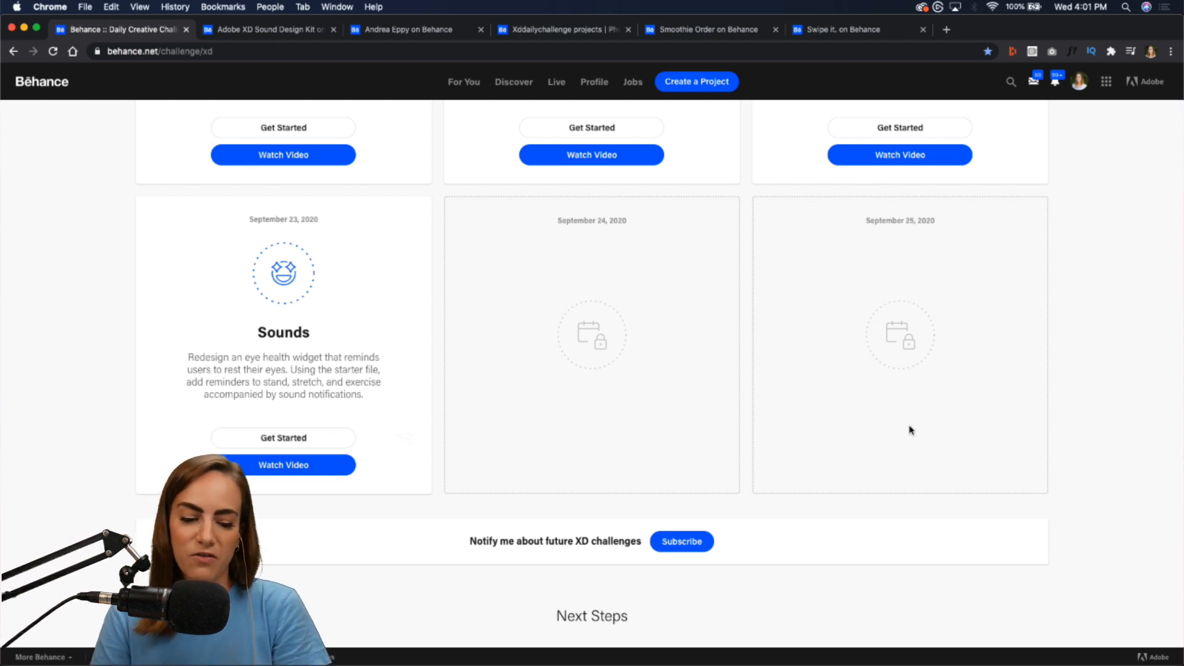
pyautogui.moveTo(788, 660)
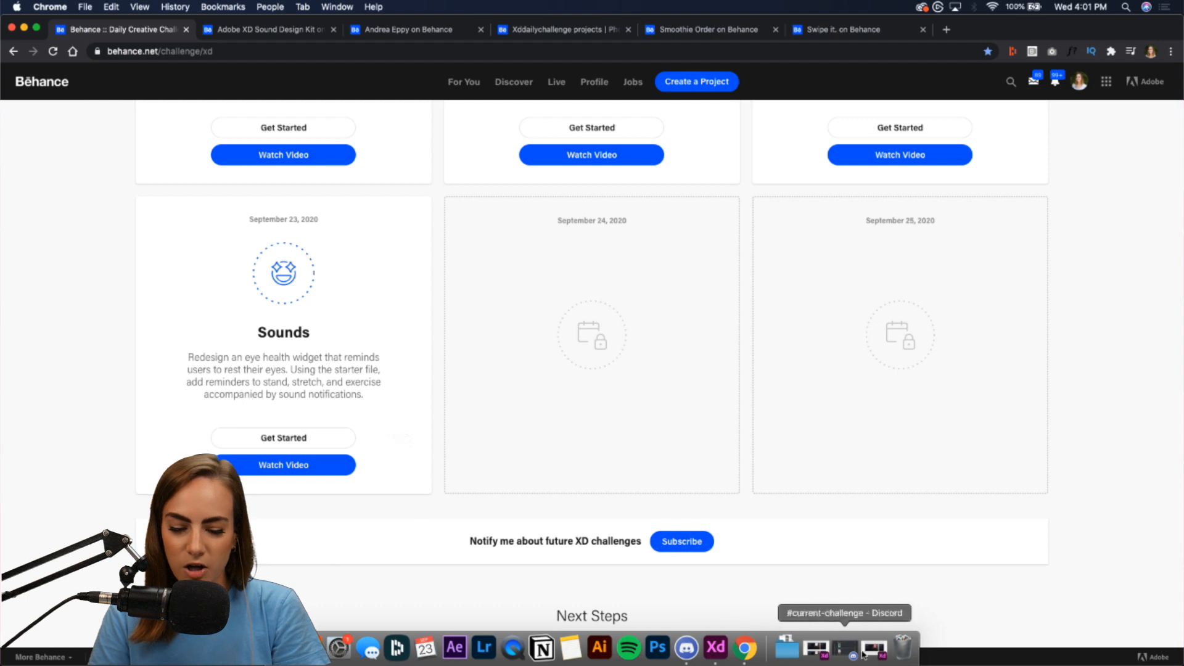
pyautogui.click(815, 649)
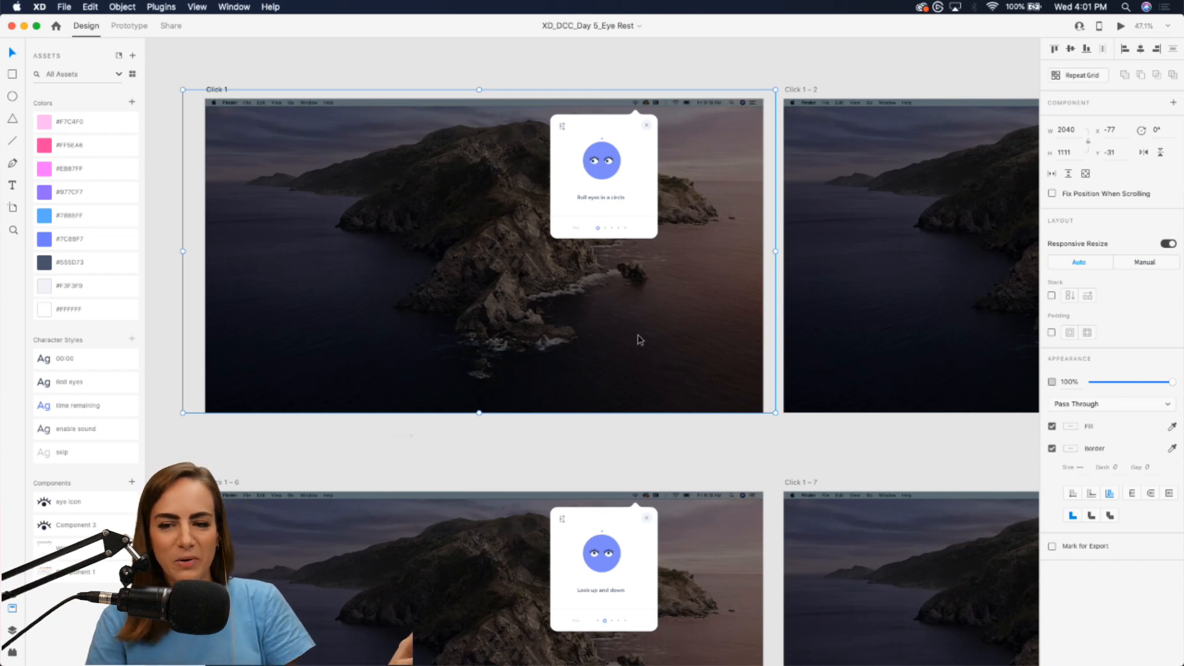
pyautogui.click(1121, 26)
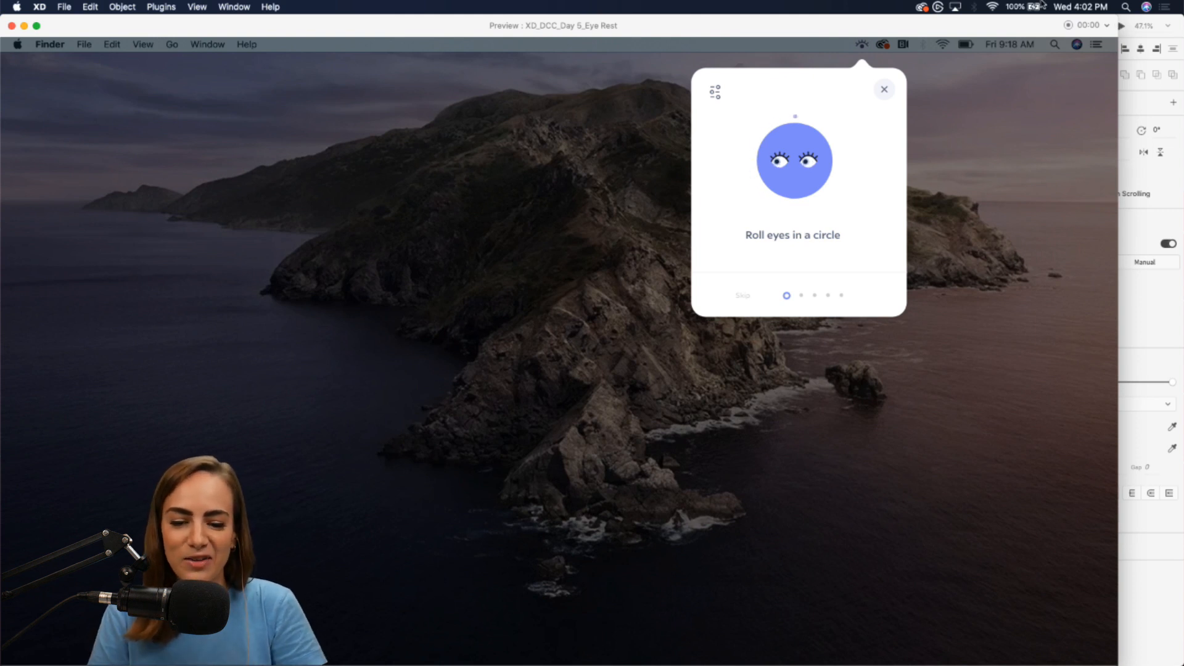
# Step: Step the previewed Eye Rest widget through its exercises up to "Focus eyes near and far", and close the preview and minimise the document
pyautogui.click(801, 296)
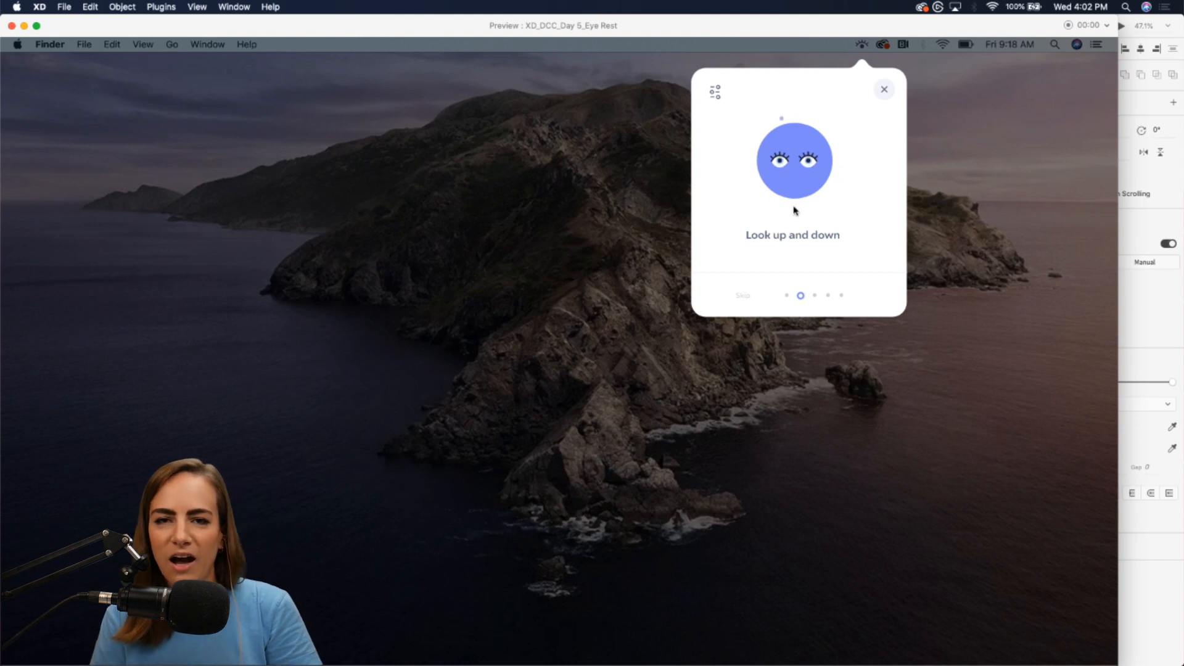
pyautogui.click(815, 296)
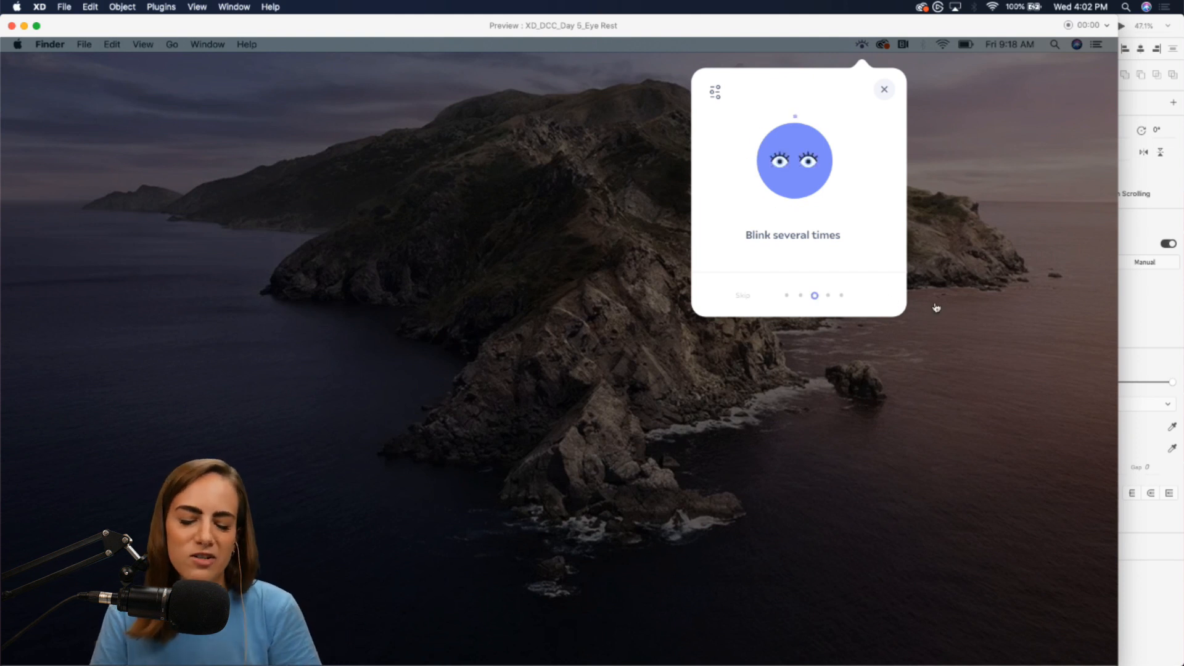
pyautogui.click(828, 297)
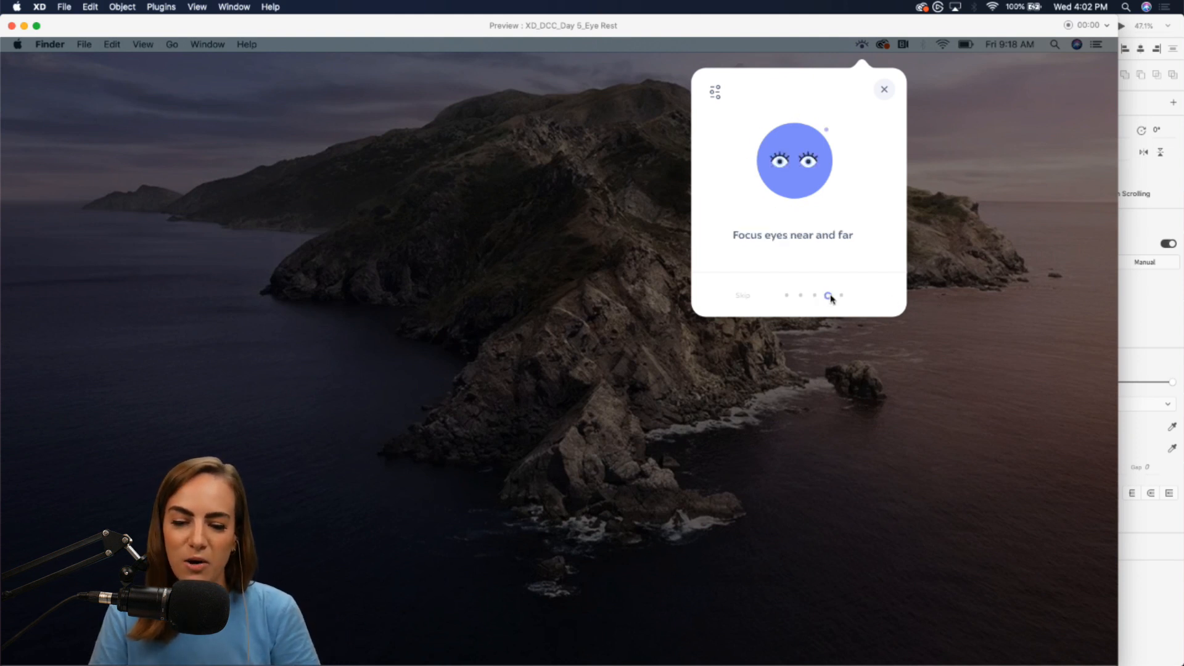
pyautogui.click(11, 26)
pyautogui.moveTo(774, 663)
pyautogui.click(24, 26)
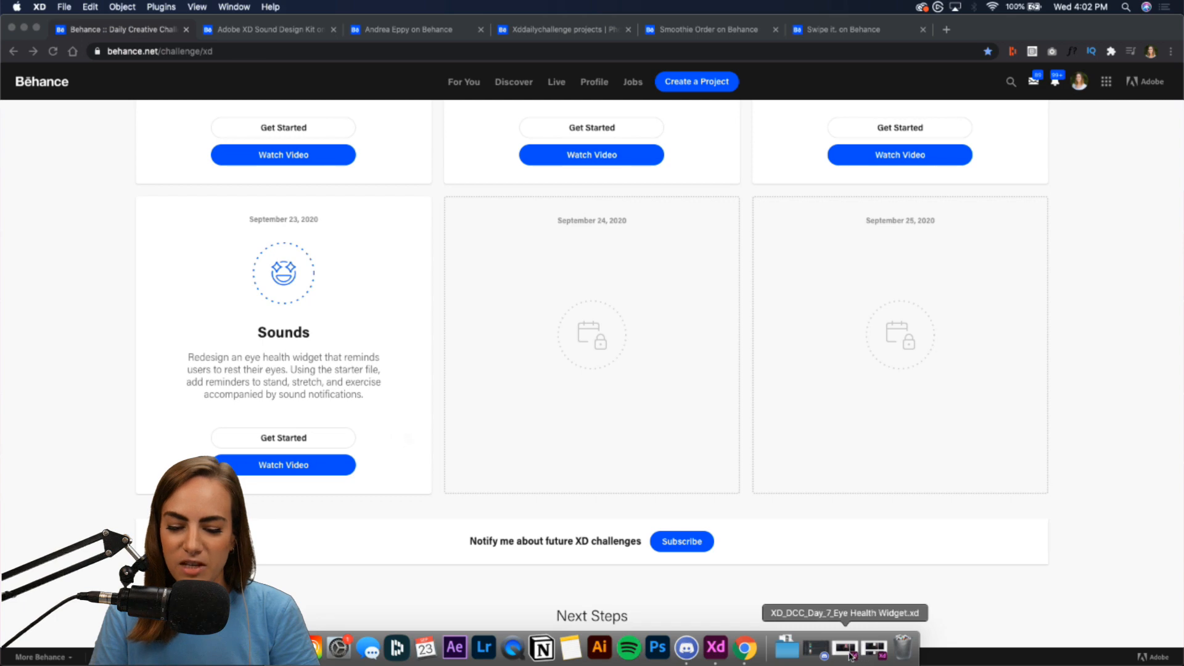
# Step: Preview the Day 7 Eye Health Widget prototype, step its timeline through 5, 10 and 15, and close the preview
pyautogui.click(857, 658)
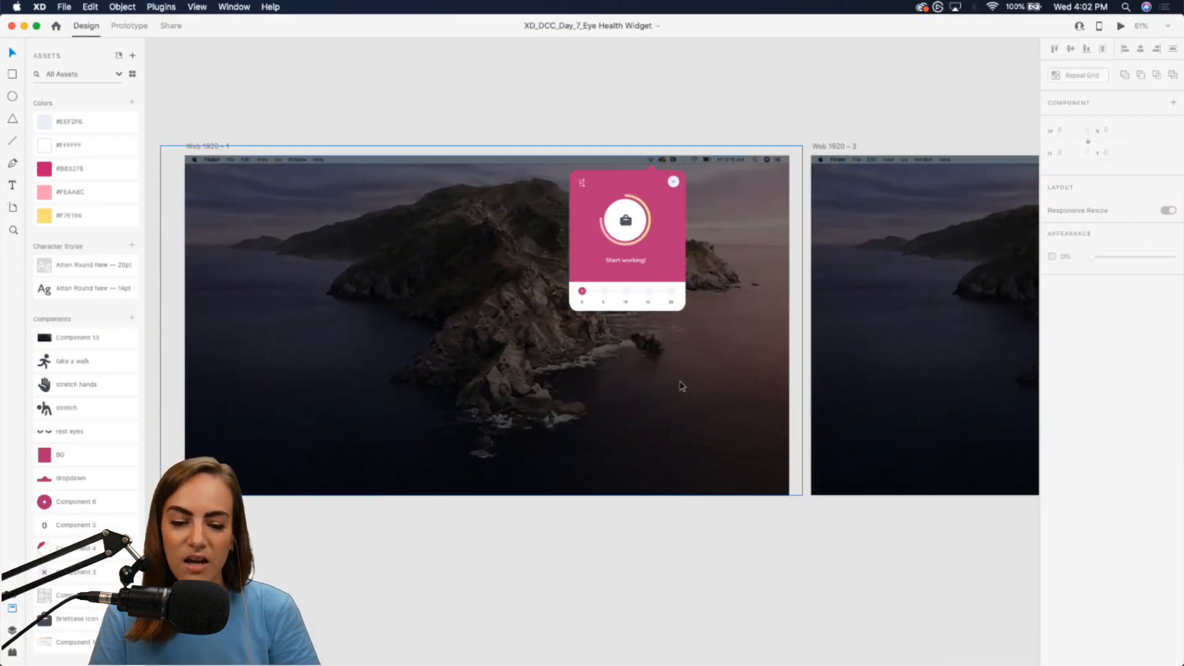
pyautogui.click(1120, 26)
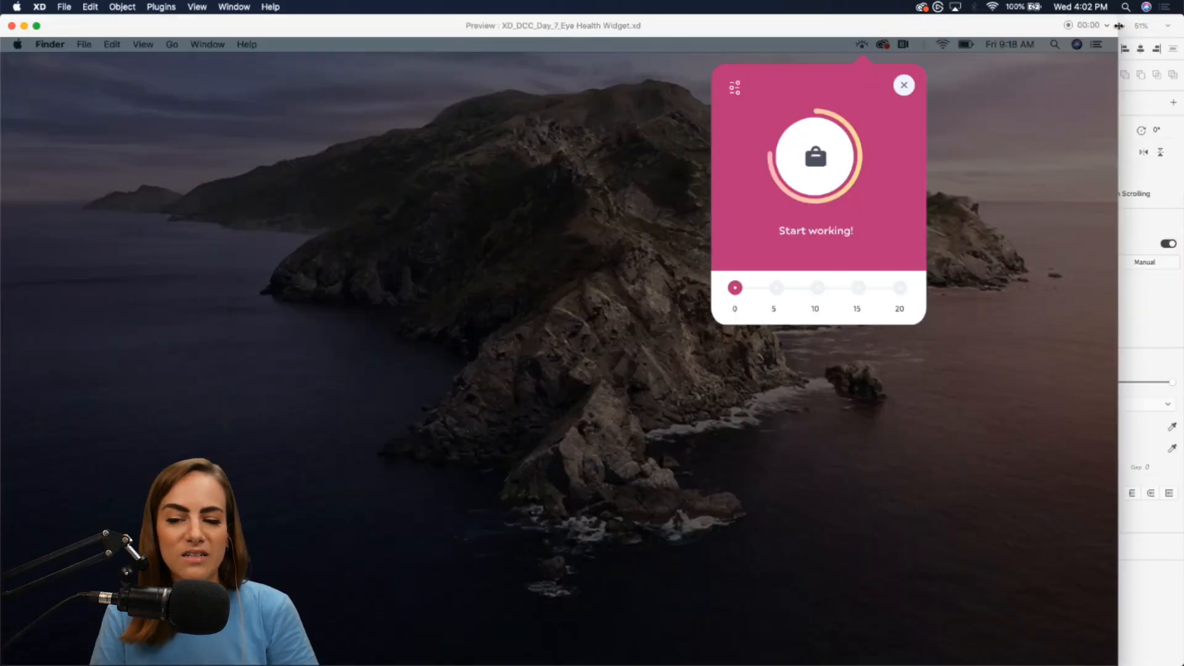
pyautogui.moveTo(797, 18); pyautogui.dragTo(803, 22)
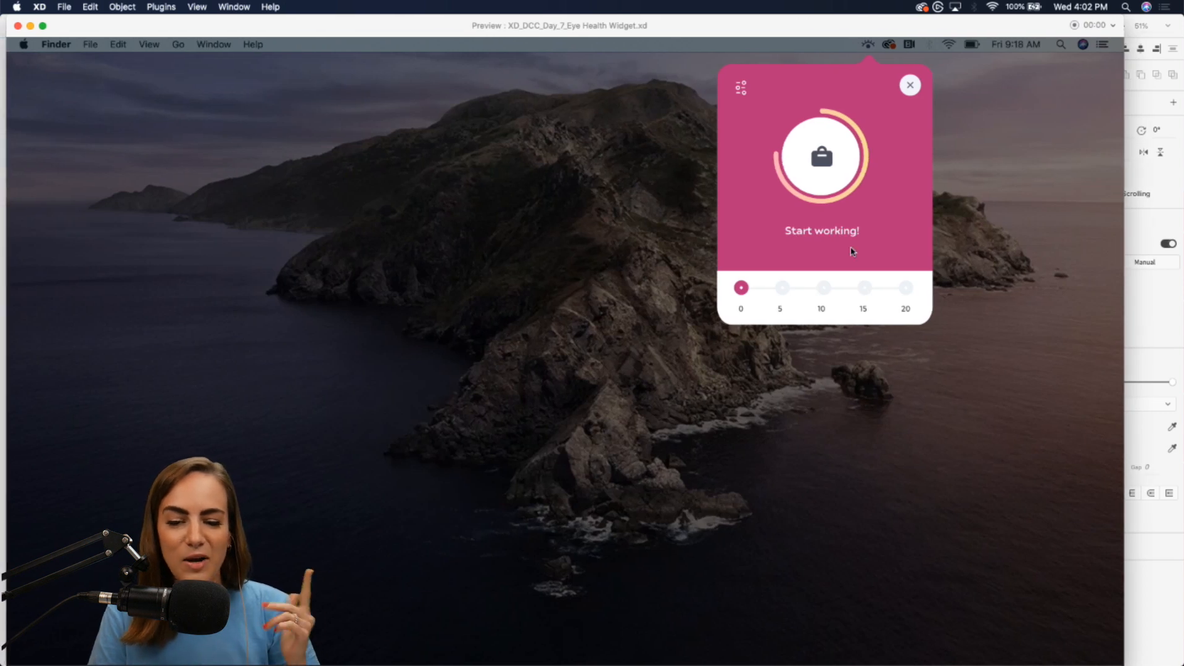
pyautogui.click(783, 288)
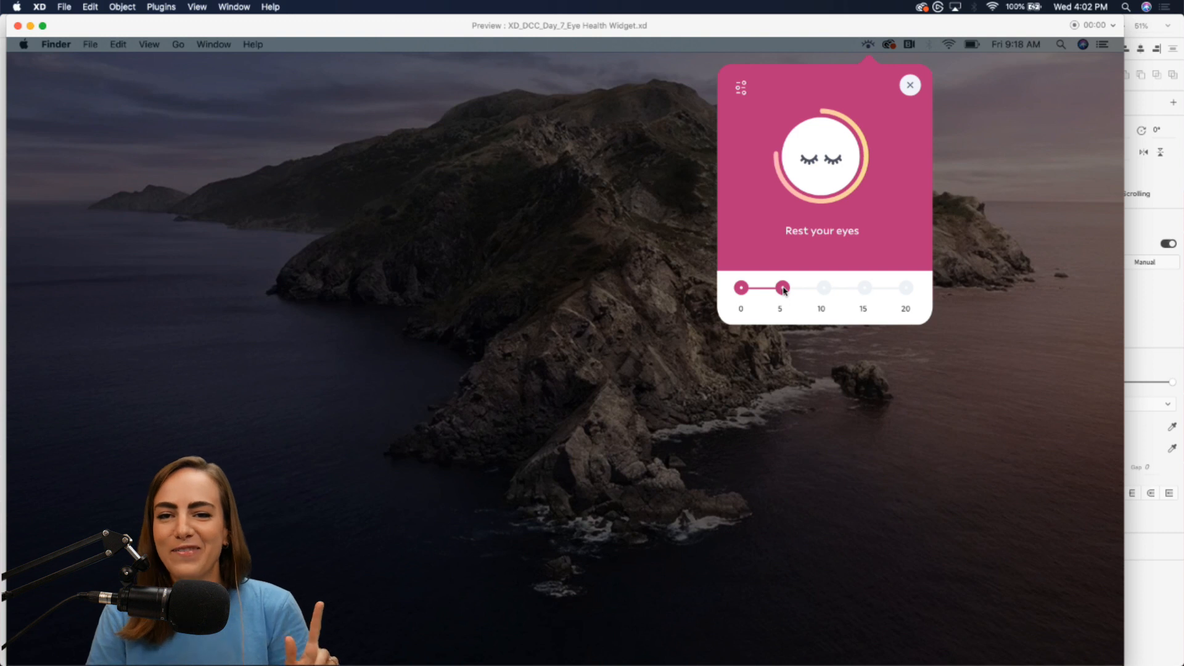
pyautogui.click(827, 294)
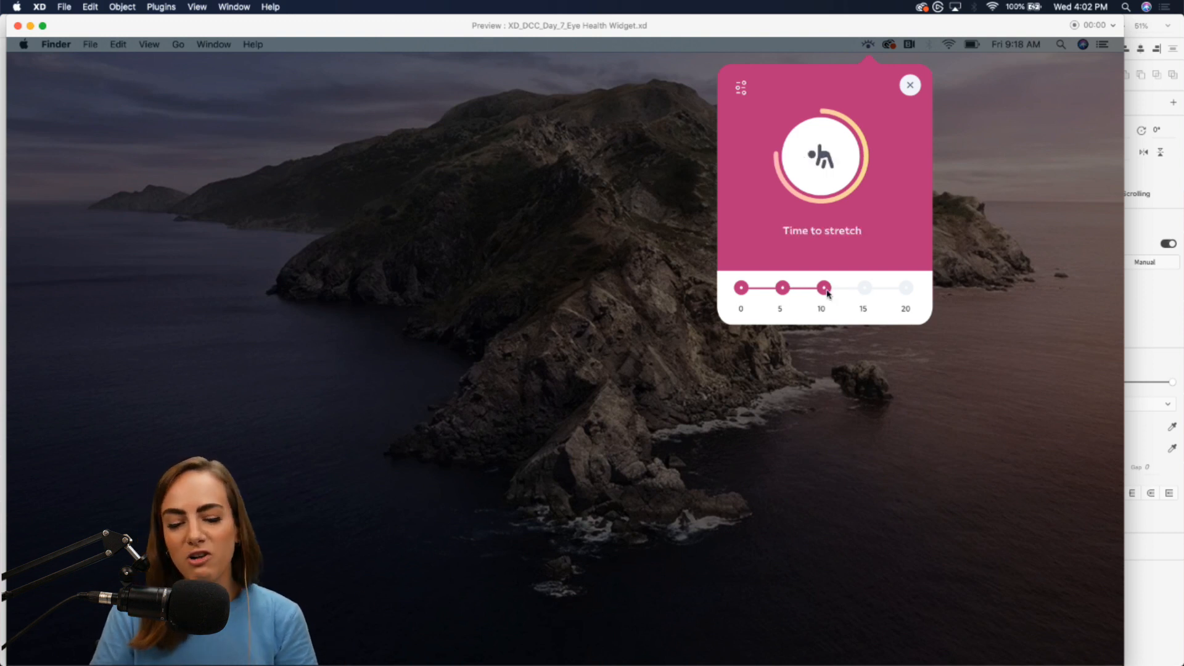
pyautogui.click(866, 290)
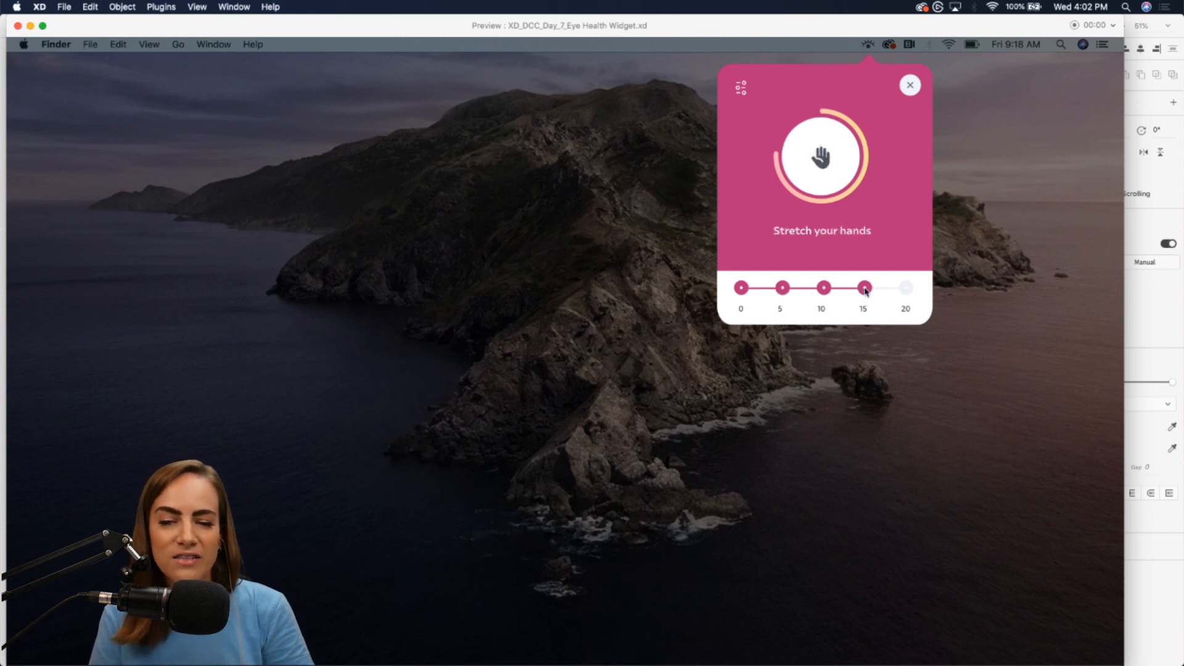
pyautogui.click(18, 26)
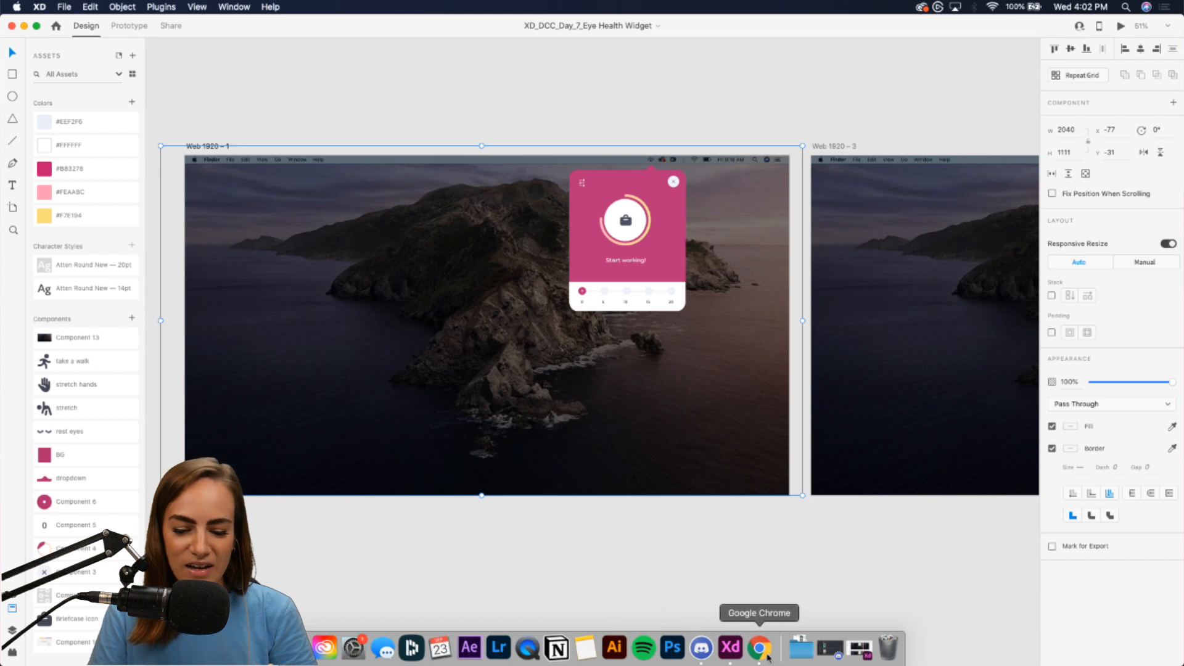
# Step: Switch to Chrome, view the Sounds challenge's starter file and its download options on Dropbox, and close that page
pyautogui.click(765, 654)
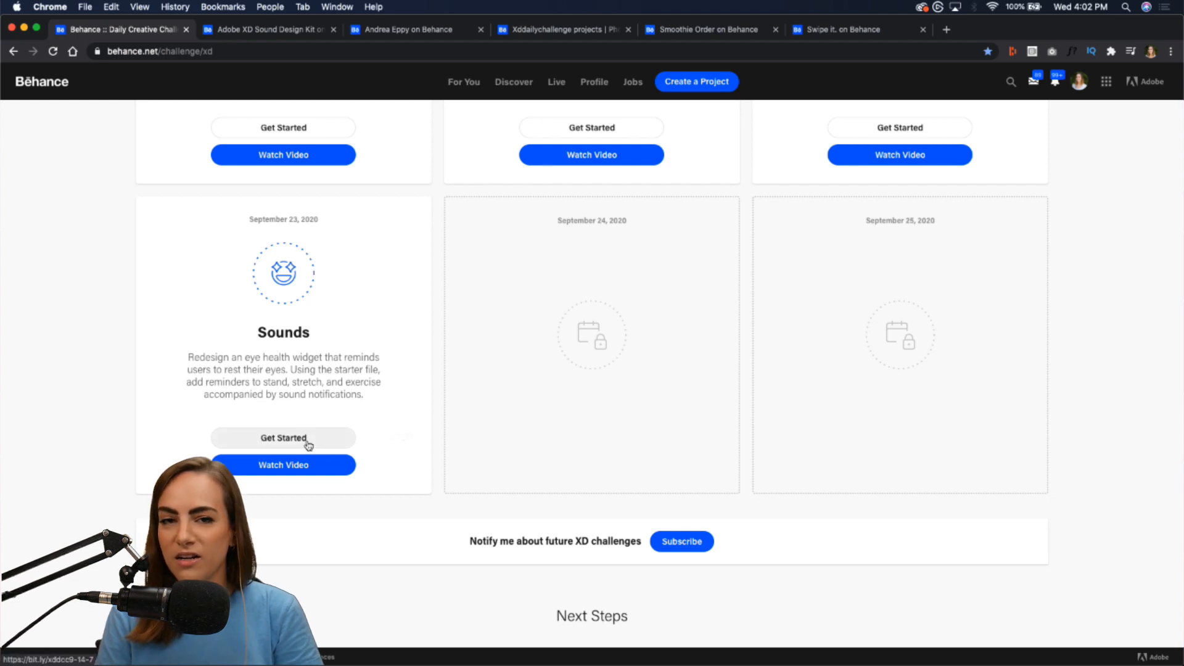
pyautogui.click(283, 438)
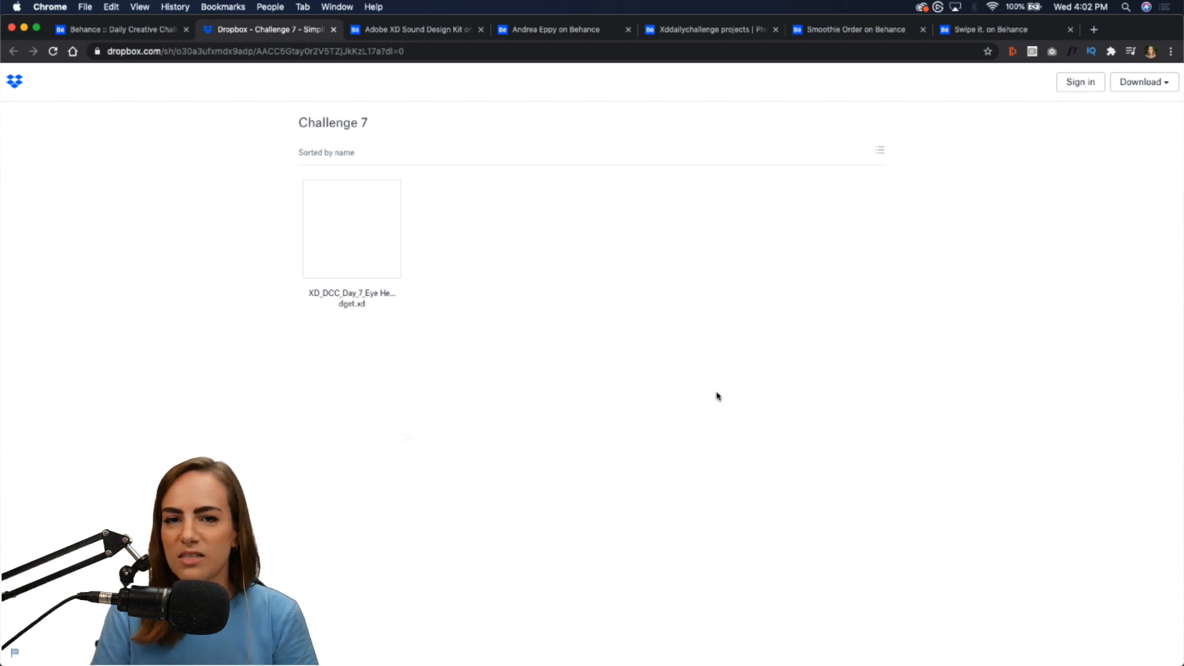
pyautogui.click(1156, 88)
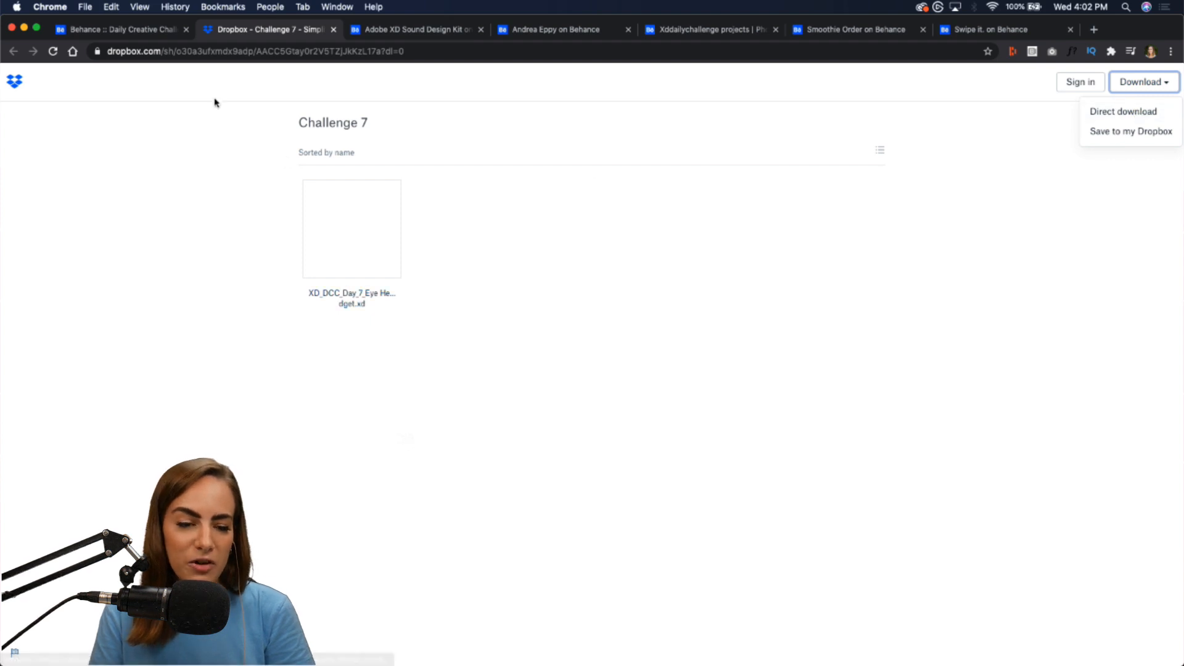
pyautogui.click(334, 30)
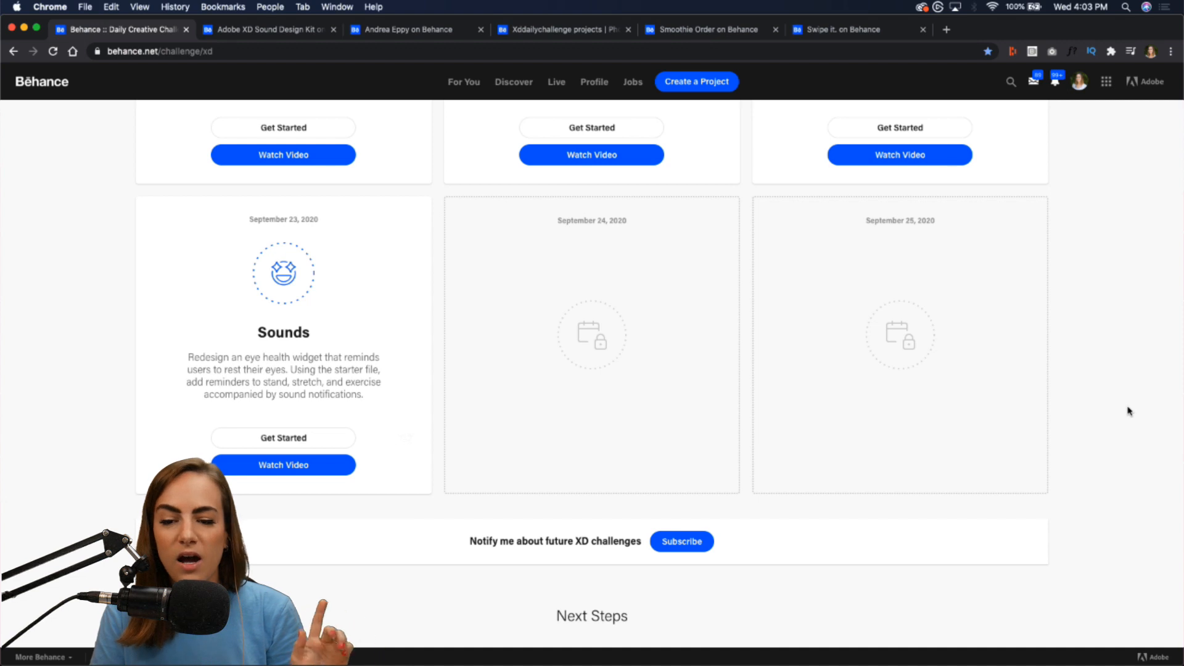
# Step: Look at the challenge page's Next Steps section and switch to the current-challenge channel in Discord
pyautogui.scroll(1, 1130, 410)
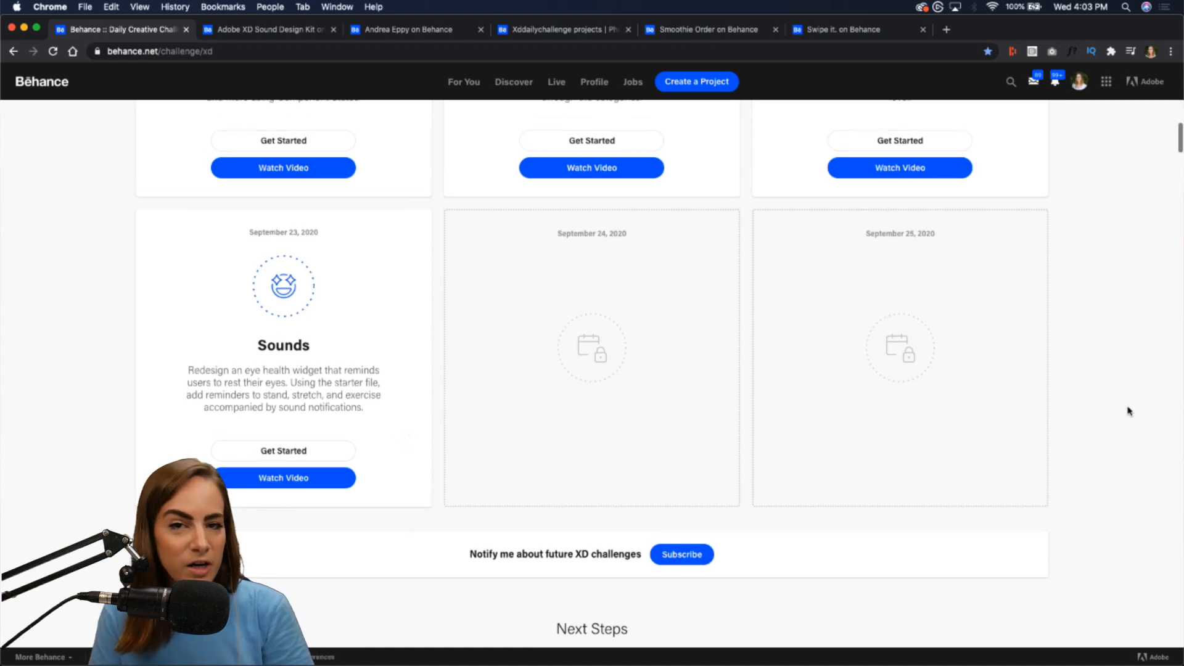
pyautogui.scroll(-2, 1129, 411)
pyautogui.scroll(-7, 1129, 410)
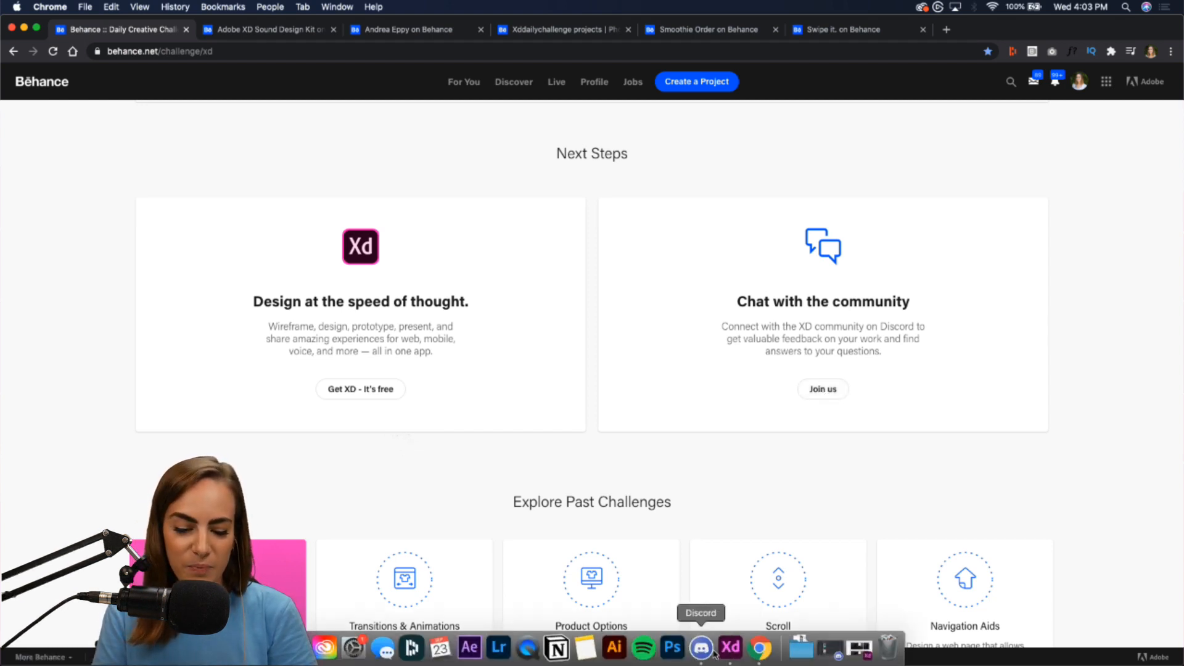
pyautogui.click(701, 647)
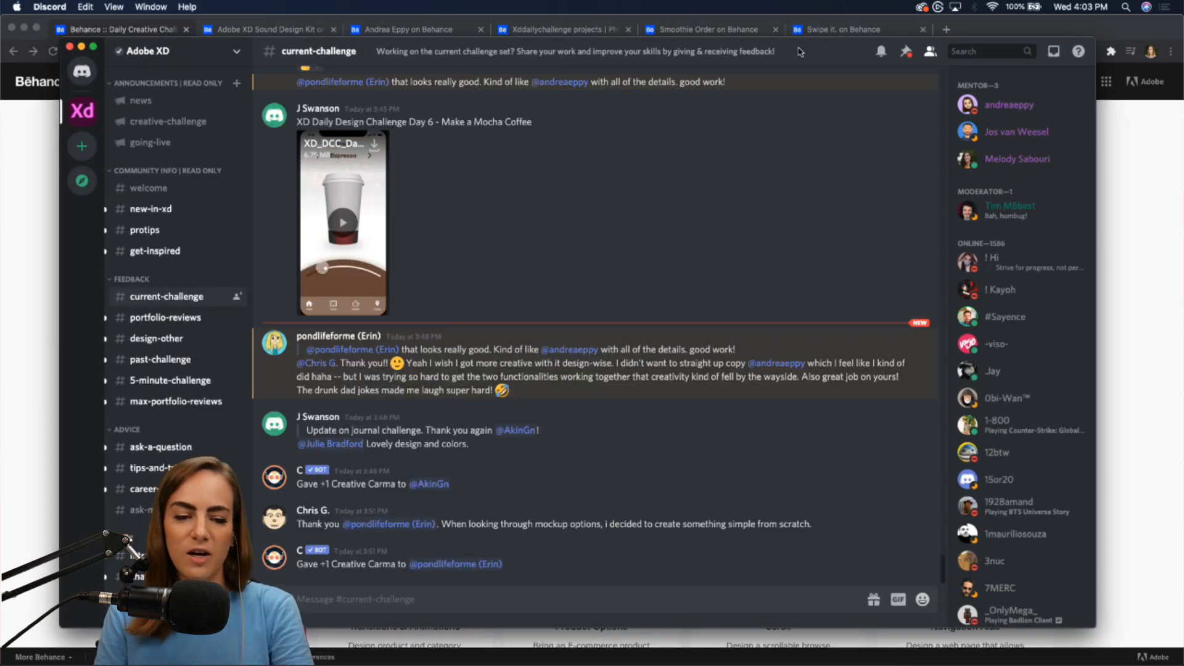
pyautogui.moveTo(802, 44); pyautogui.dragTo(805, 32)
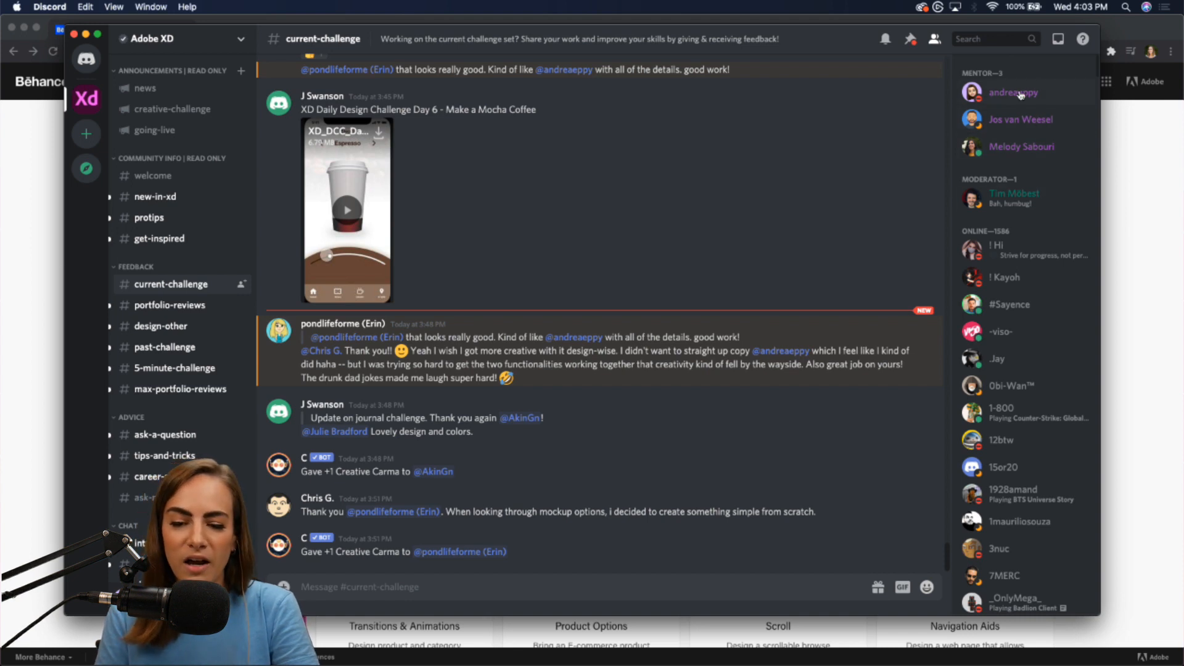
# Step: Watch the "XD Daily Design Challenge Day 6 - Make a Mocha Coffee" submission video full screen and return to the channel
pyautogui.scroll(2, 619, 342)
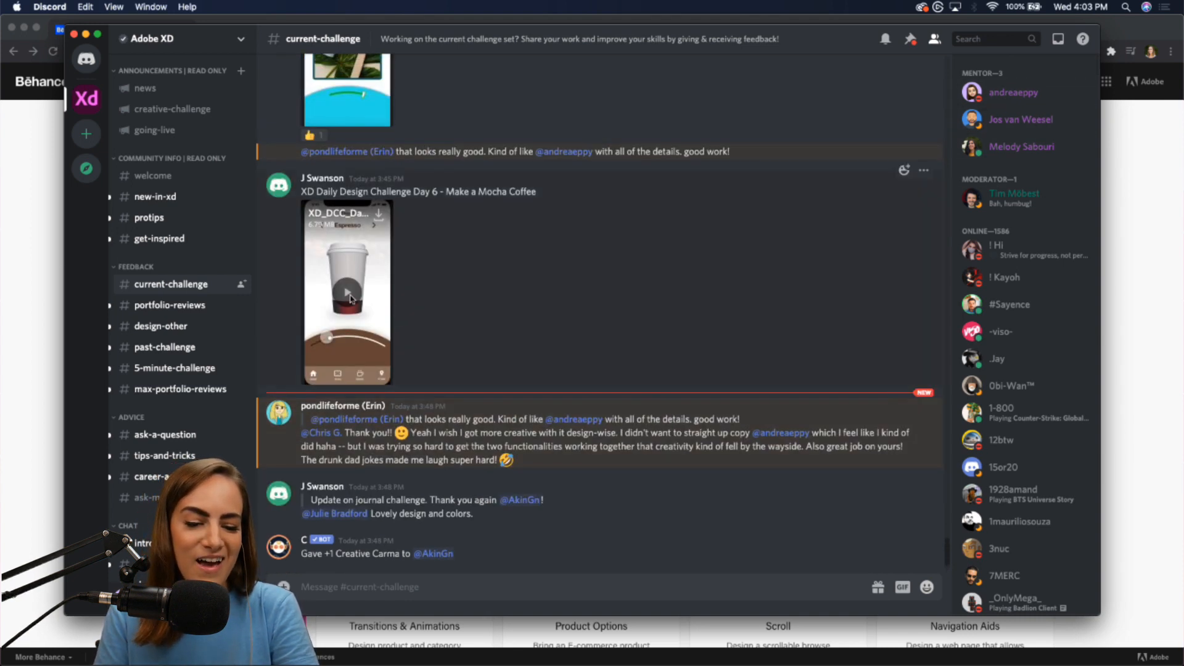
pyautogui.click(348, 292)
pyautogui.click(383, 374)
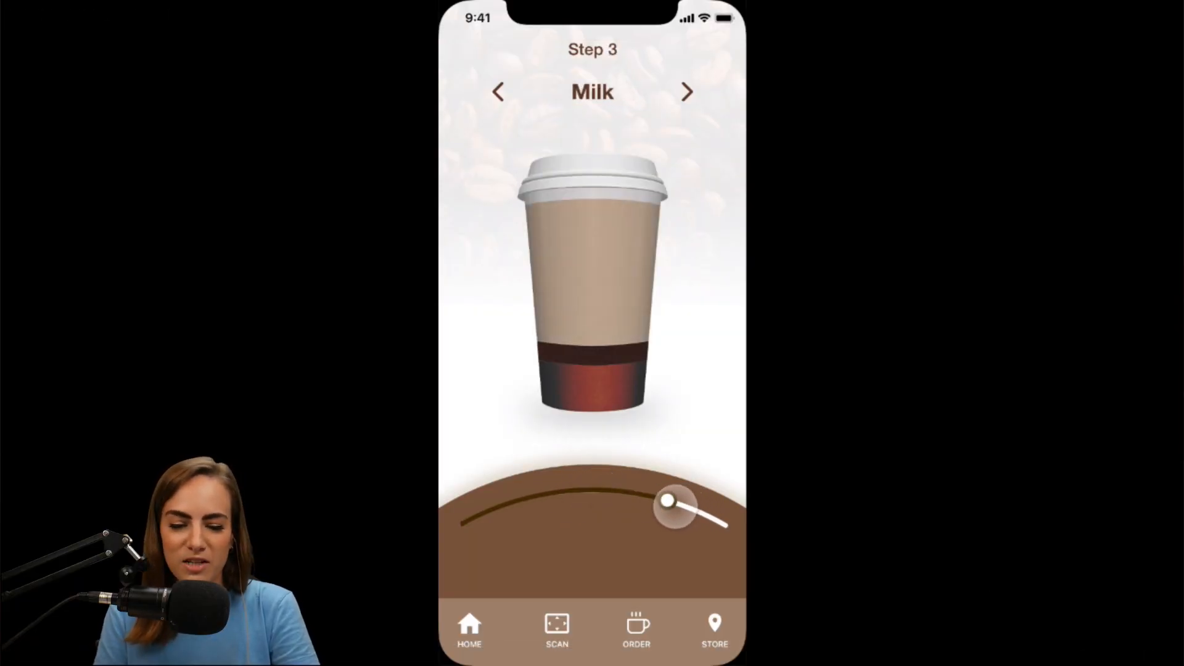
pyautogui.click(1174, 657)
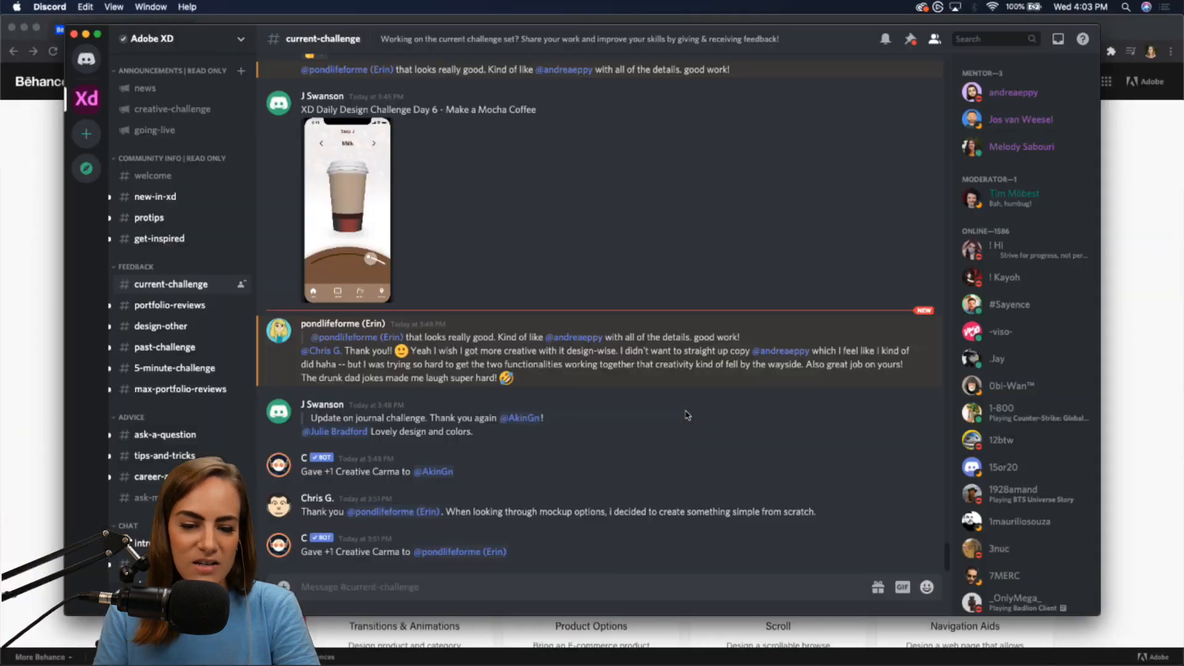
# Step: Browse the earlier day 5 and day 6 submissions in the current-challenge channel and minimise Discord
pyautogui.scroll(2, 688, 415)
pyautogui.scroll(6, 688, 415)
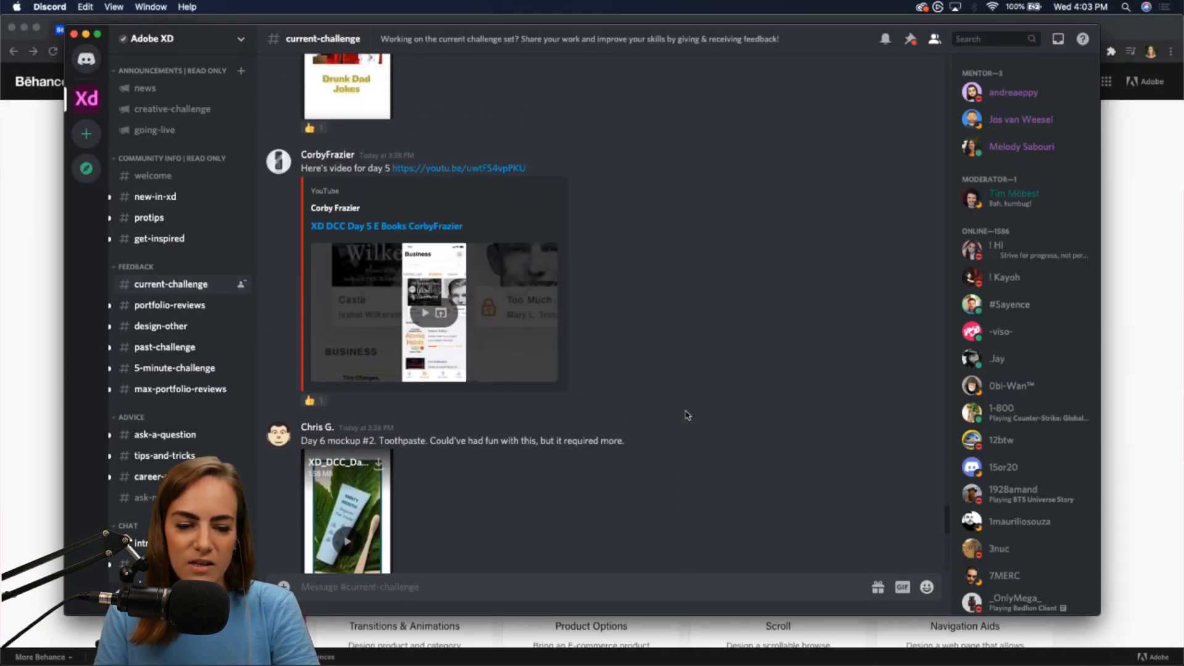
pyautogui.scroll(6, 688, 415)
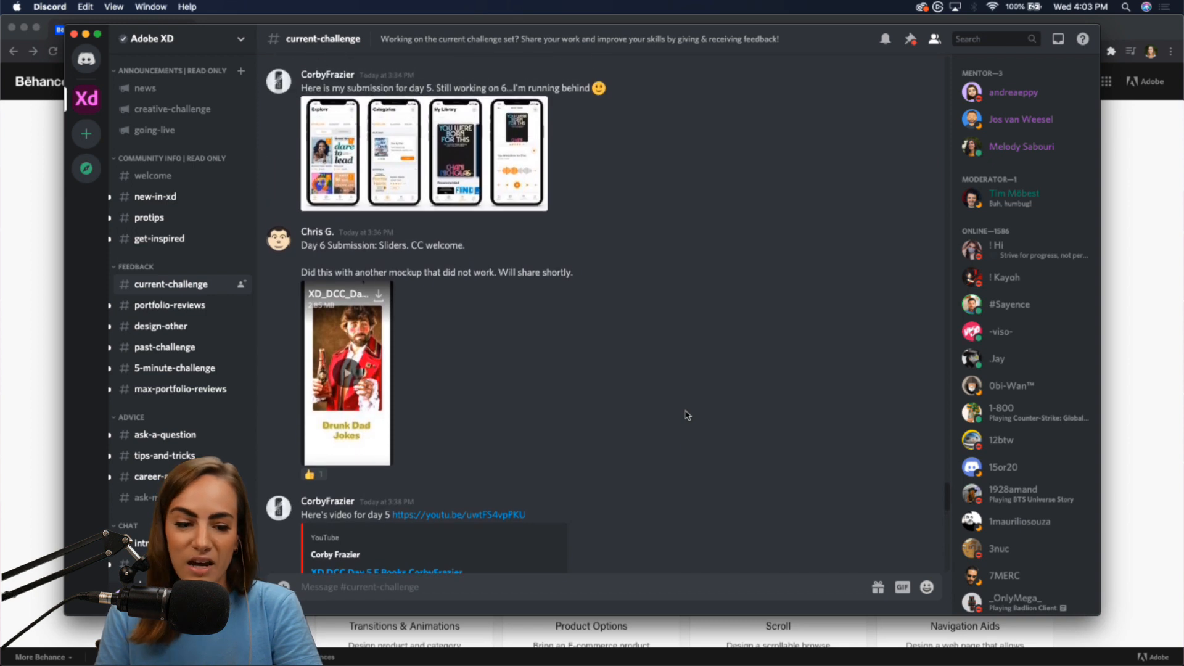
pyautogui.scroll(5, 688, 415)
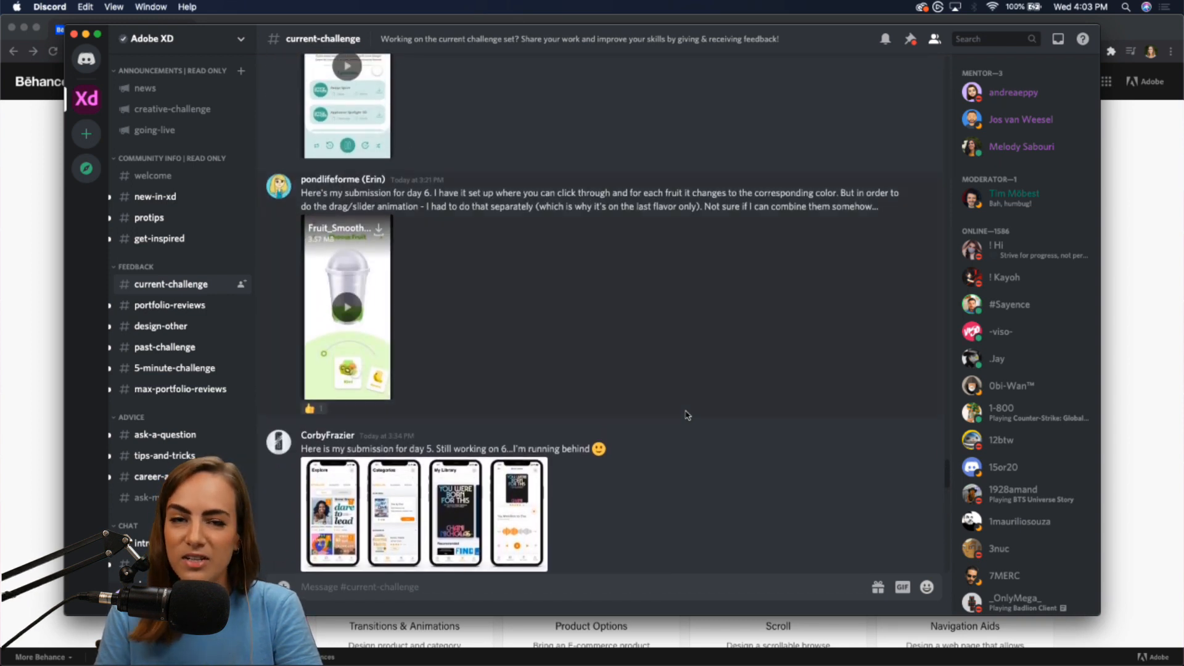
pyautogui.click(86, 35)
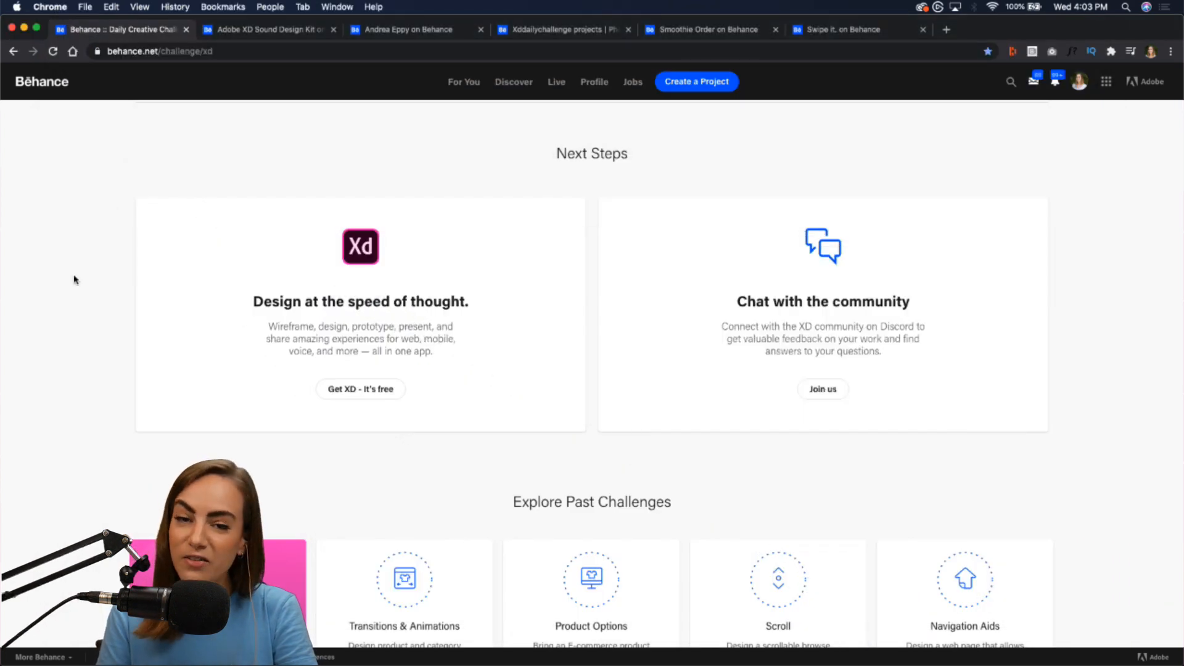
# Step: Switch to Adobe XD and review the Day 7 banner and Challenge Prompt in the eye health widget starter file
pyautogui.scroll(15, 75, 280)
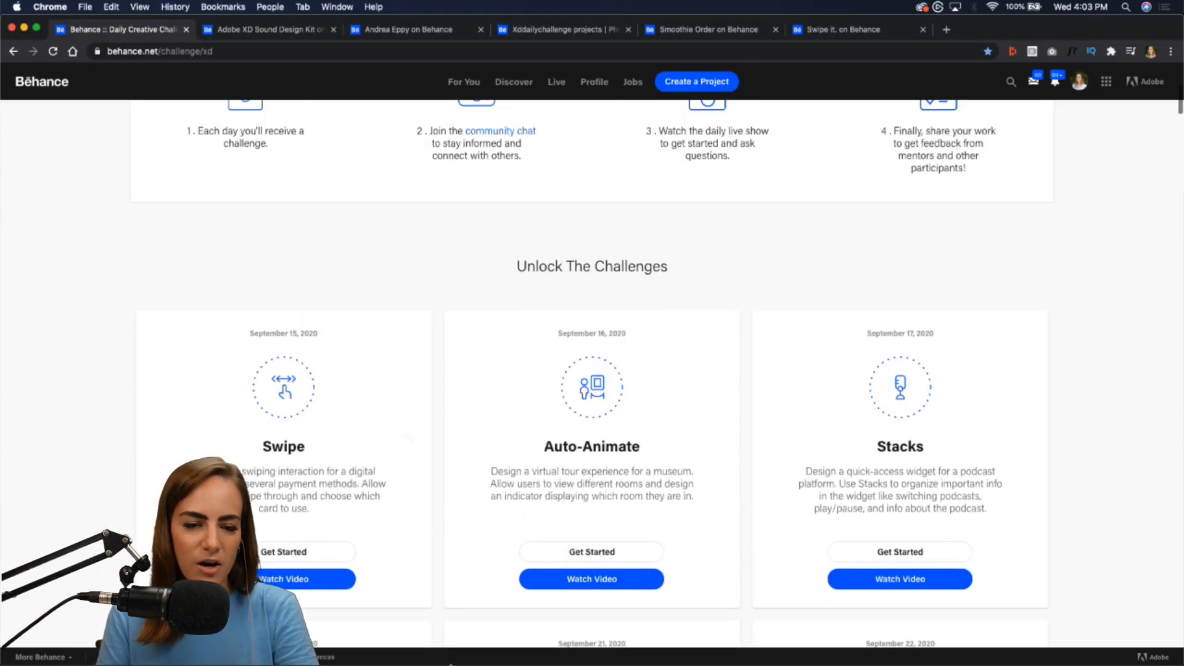
pyautogui.moveTo(673, 647)
pyautogui.click(731, 648)
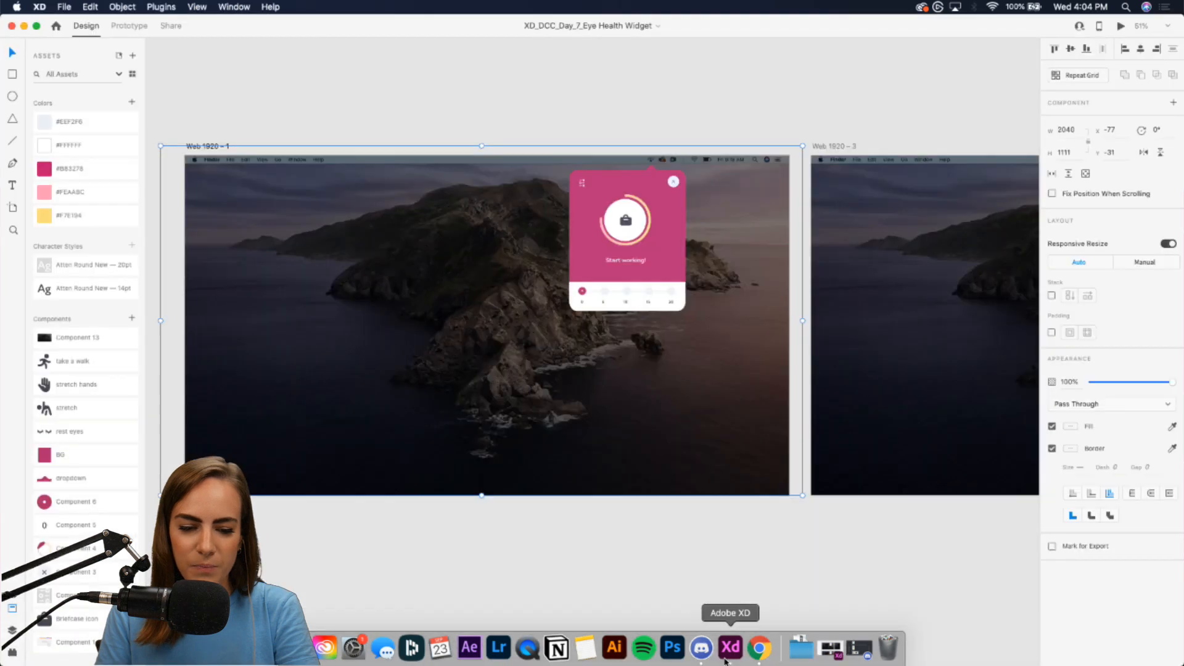
pyautogui.click(545, 108)
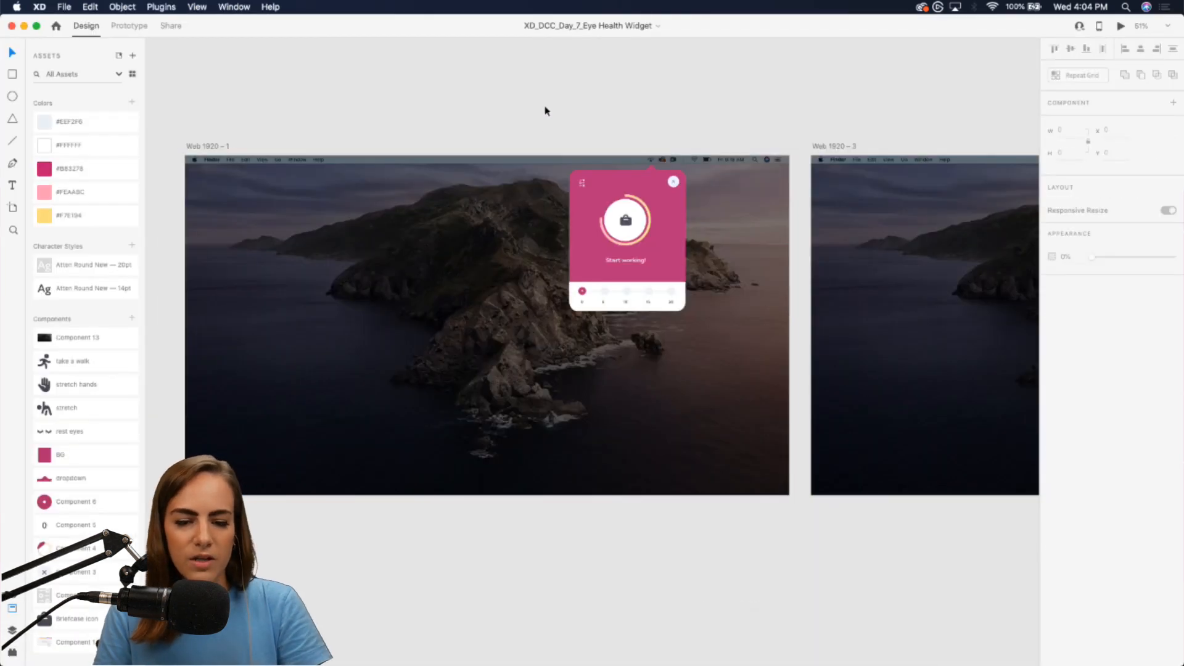
pyautogui.click(594, 183)
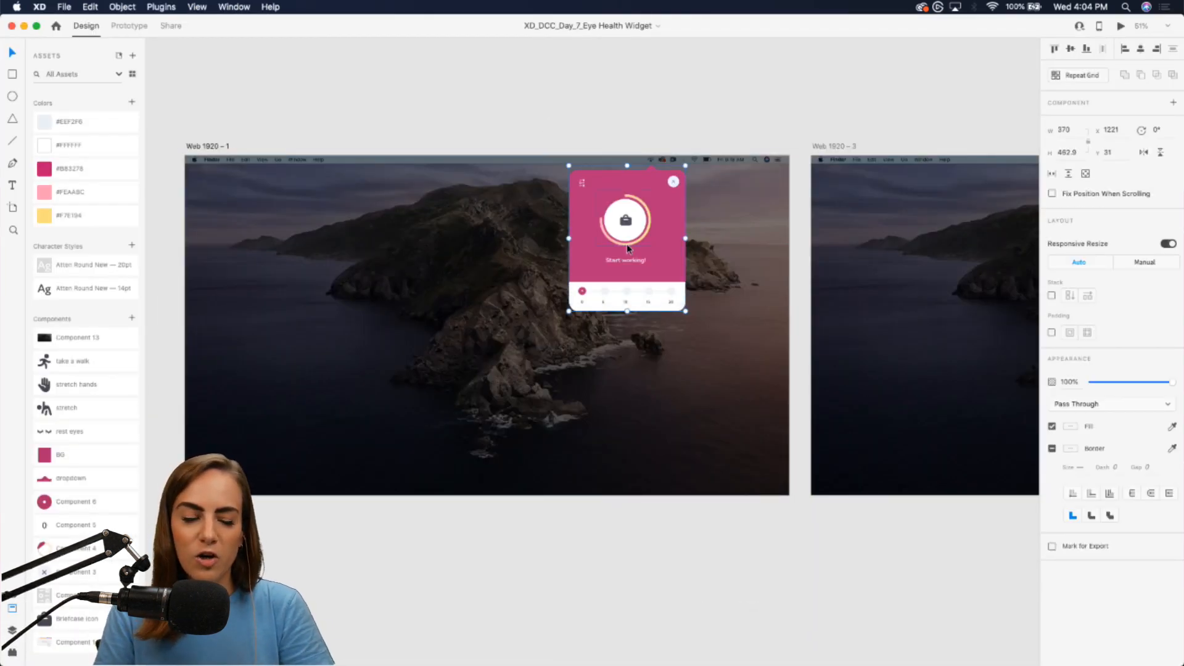
pyautogui.scroll(-4, 626, 245)
pyautogui.hscroll(-12, 627, 245)
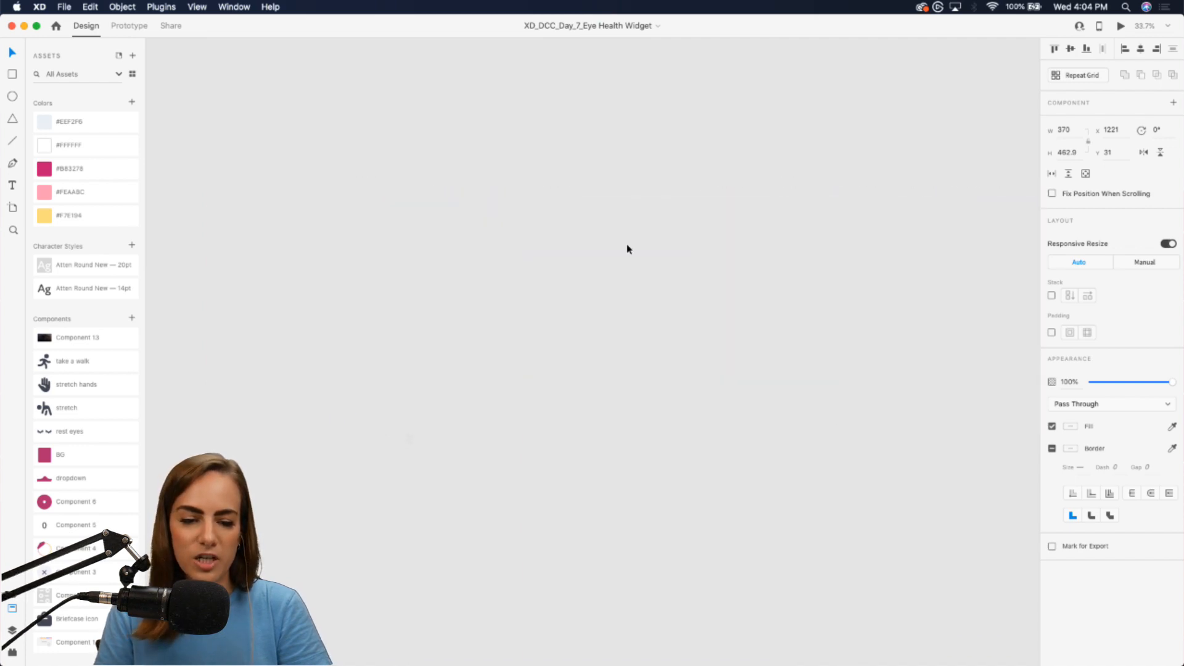
pyautogui.hscroll(-10, 627, 243)
pyautogui.scroll(5, 627, 243)
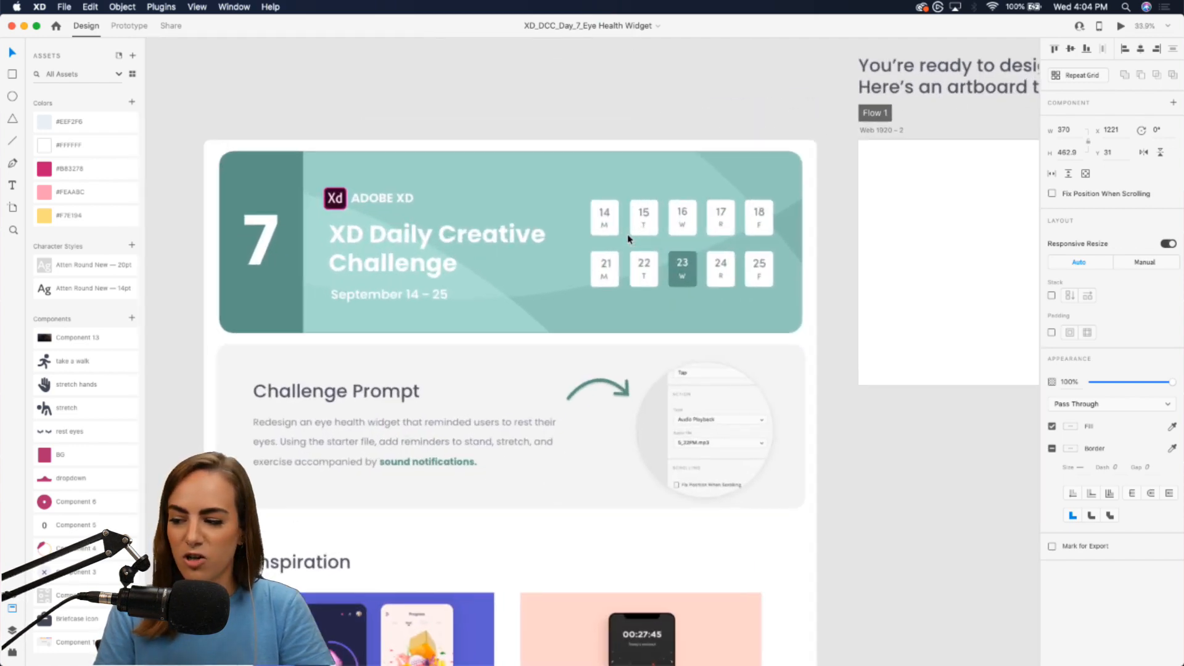
pyautogui.scroll(3, 628, 239)
pyautogui.scroll(-5, 628, 235)
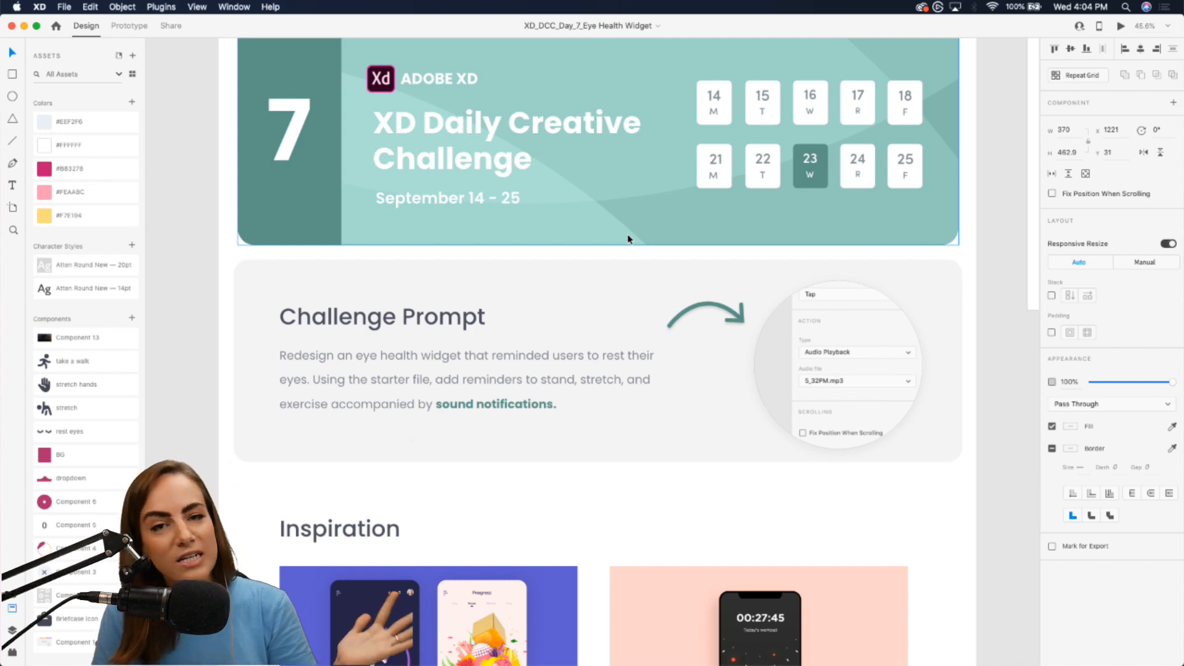
# Step: Switch to Chrome, look through the Adobe XD Sound Design Kit project on Behance and open its creator's profile
pyautogui.moveTo(801, 648)
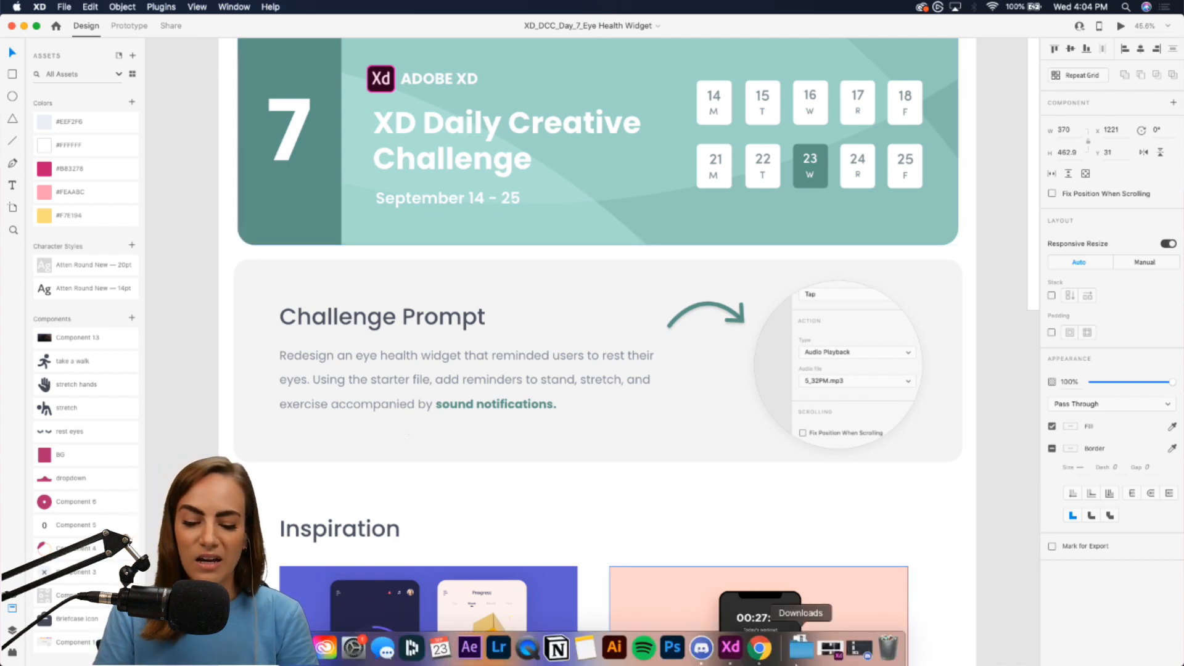
pyautogui.click(759, 648)
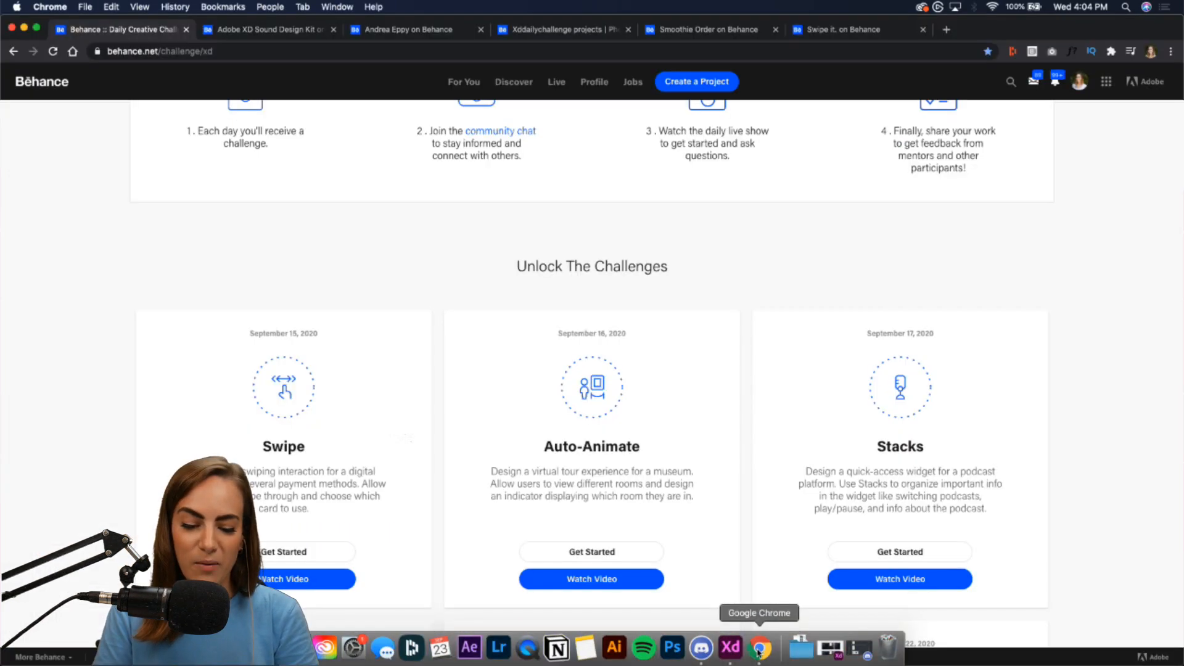
pyautogui.click(260, 32)
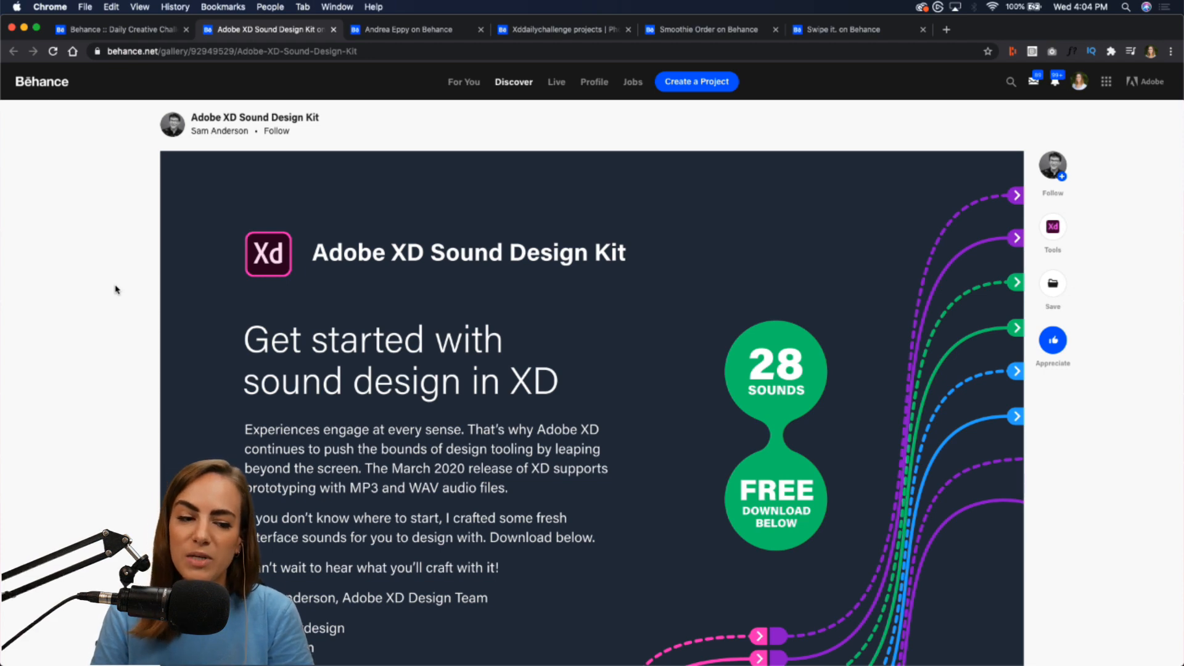
pyautogui.scroll(-5, 681, 325)
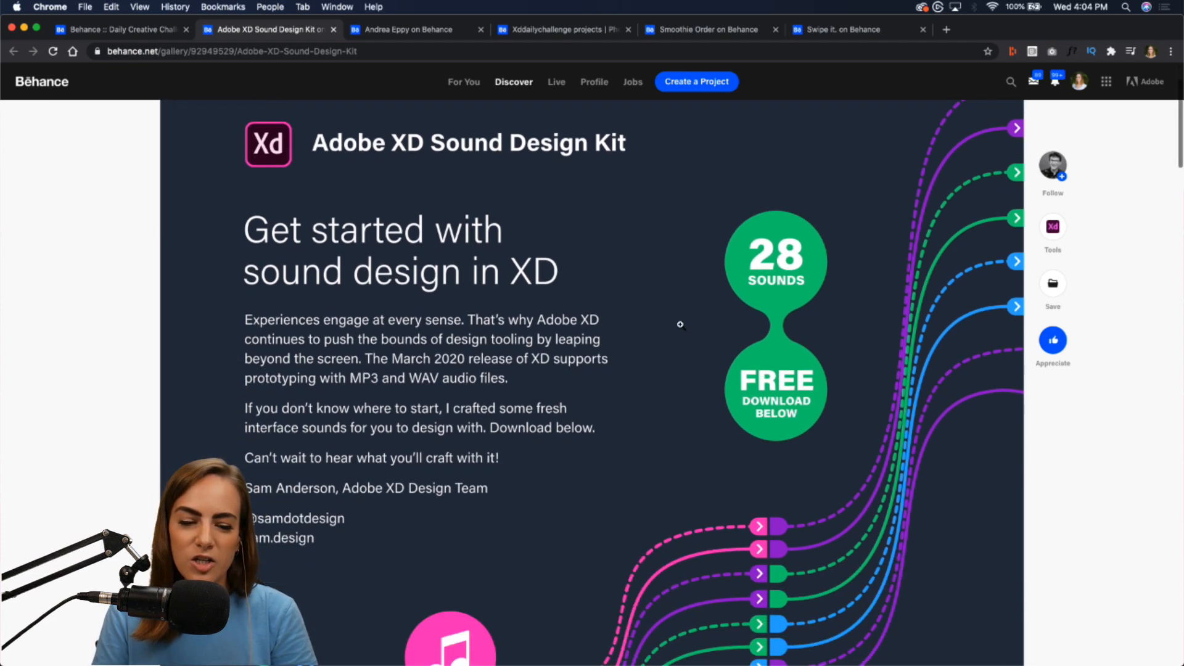
pyautogui.scroll(-15, 680, 325)
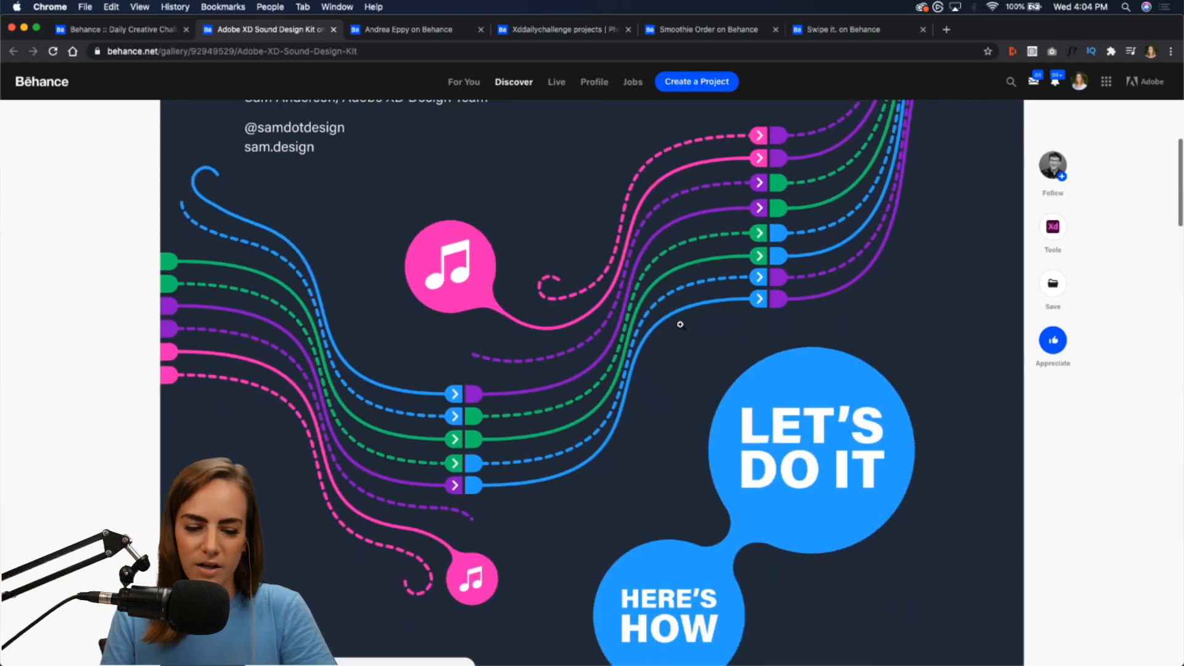
pyautogui.scroll(-13, 680, 325)
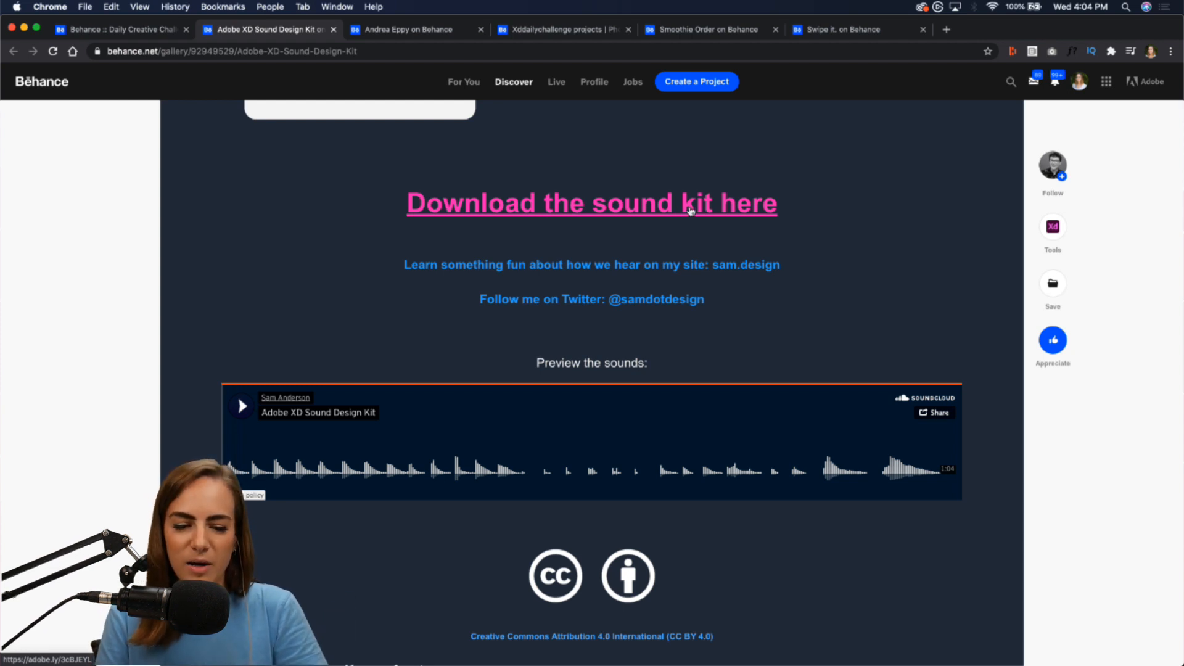
pyautogui.scroll(20, 645, 213)
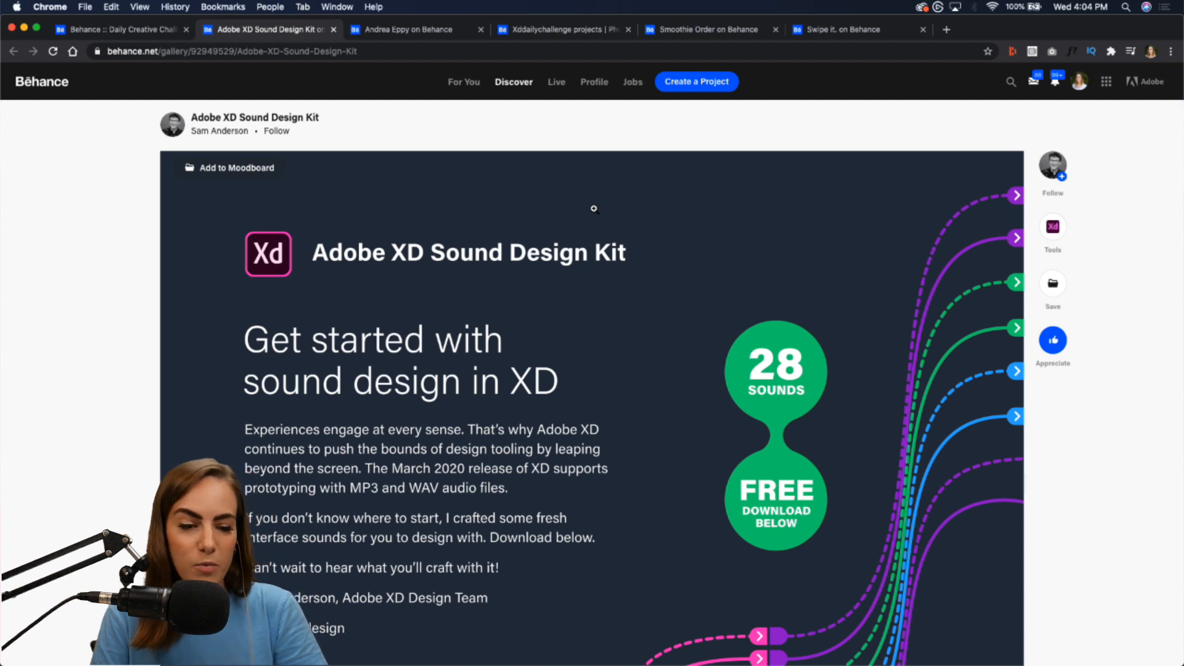
pyautogui.moveTo(224, 136)
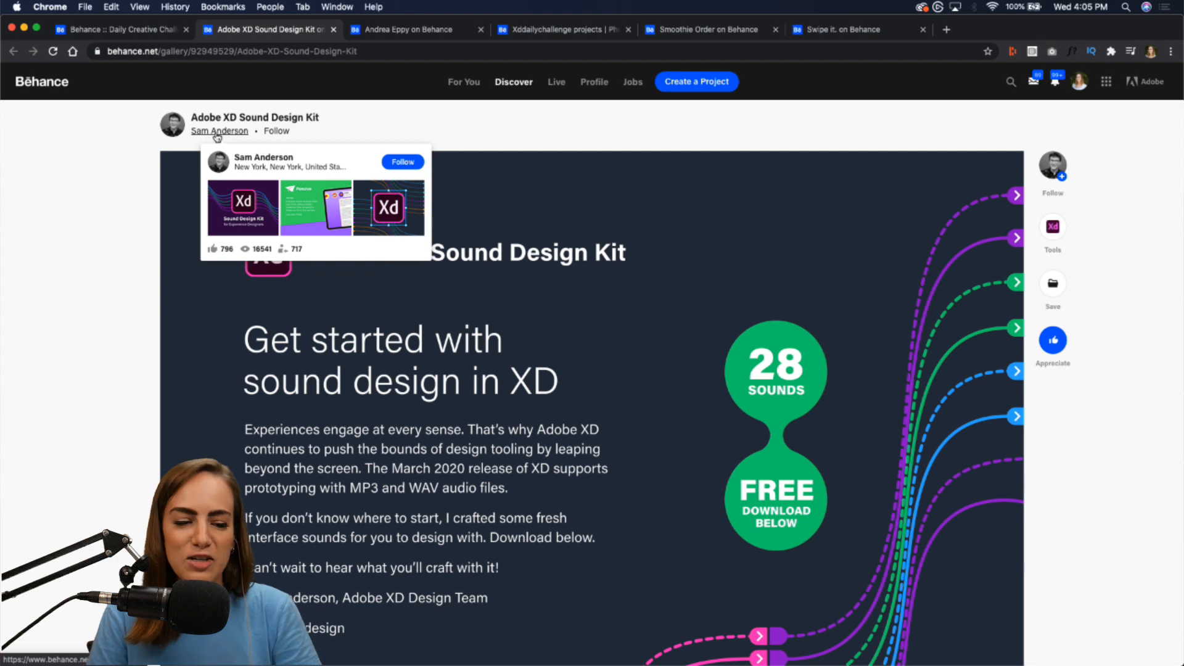
pyautogui.click(216, 134)
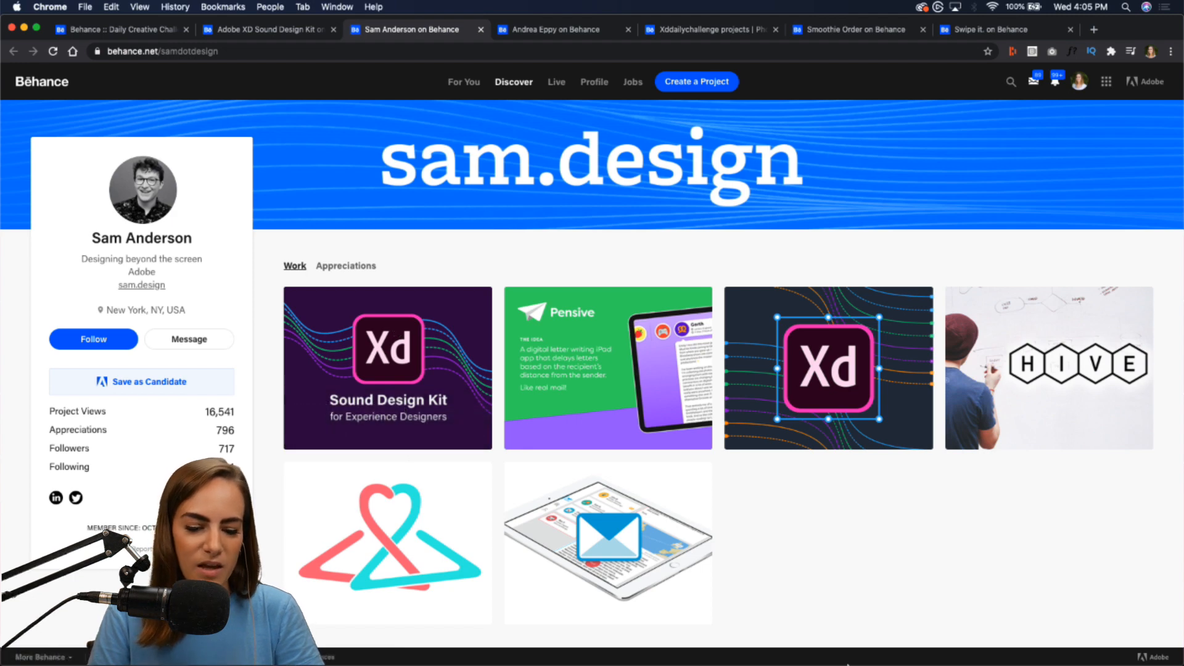
# Step: Switch to Adobe XD and examine the interaction settings in Prototype mode and the Inspiration examples under the Challenge Prompt
pyautogui.moveTo(777, 661)
pyautogui.click(731, 646)
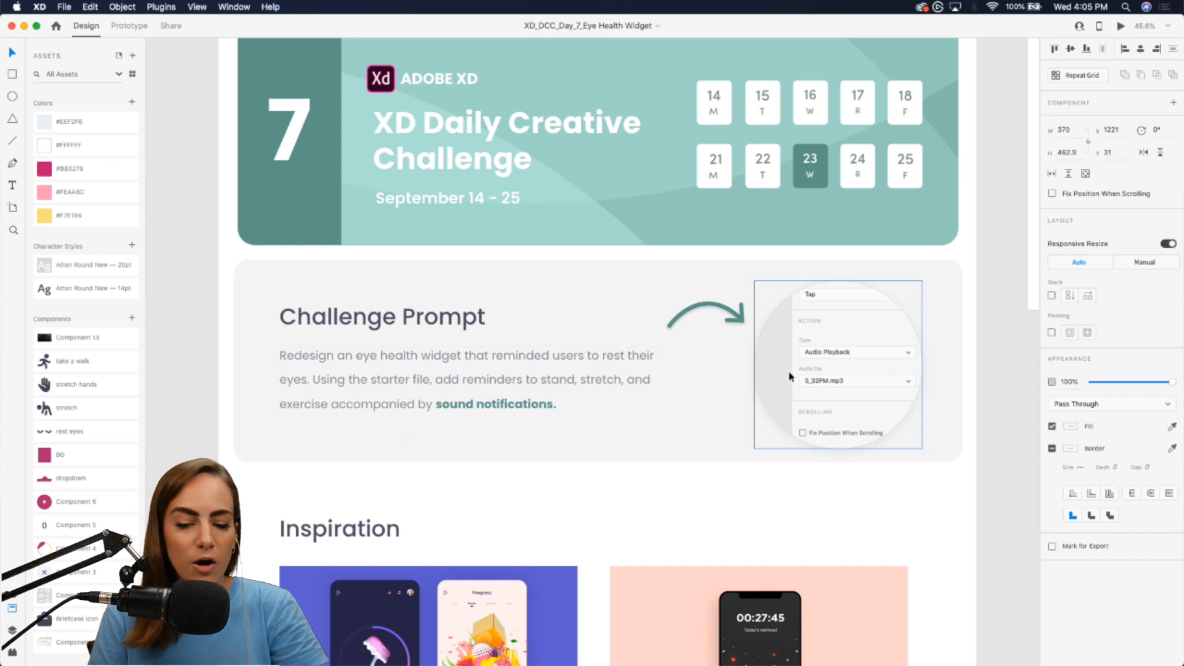
pyautogui.click(121, 28)
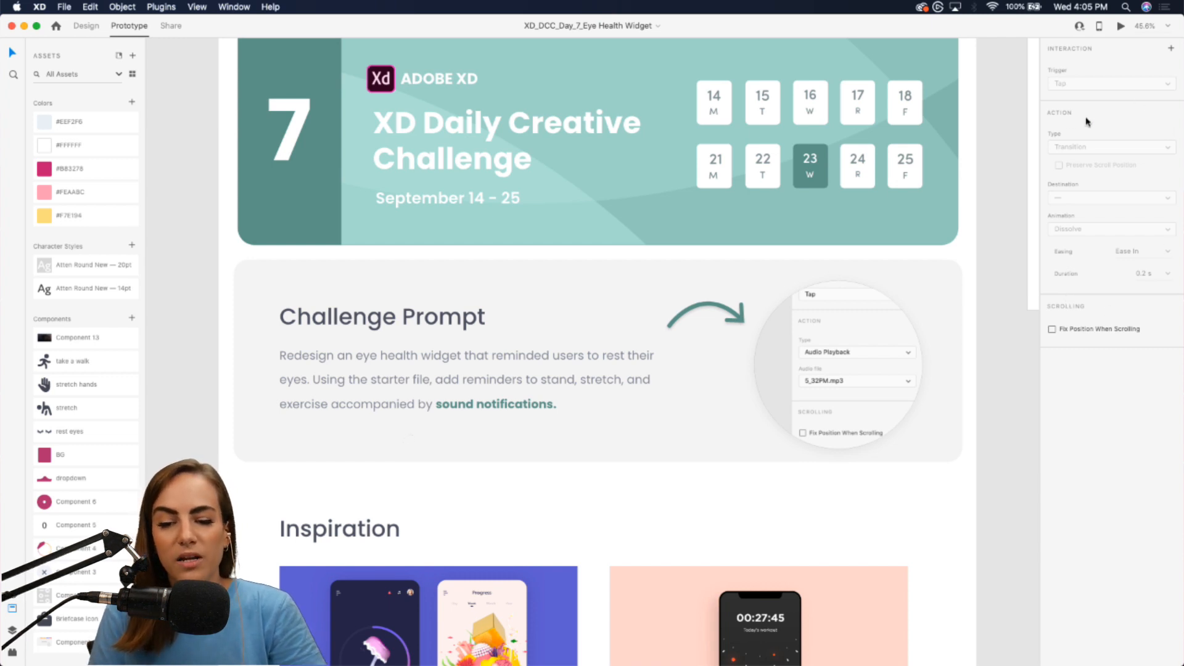
pyautogui.scroll(-5, 968, 387)
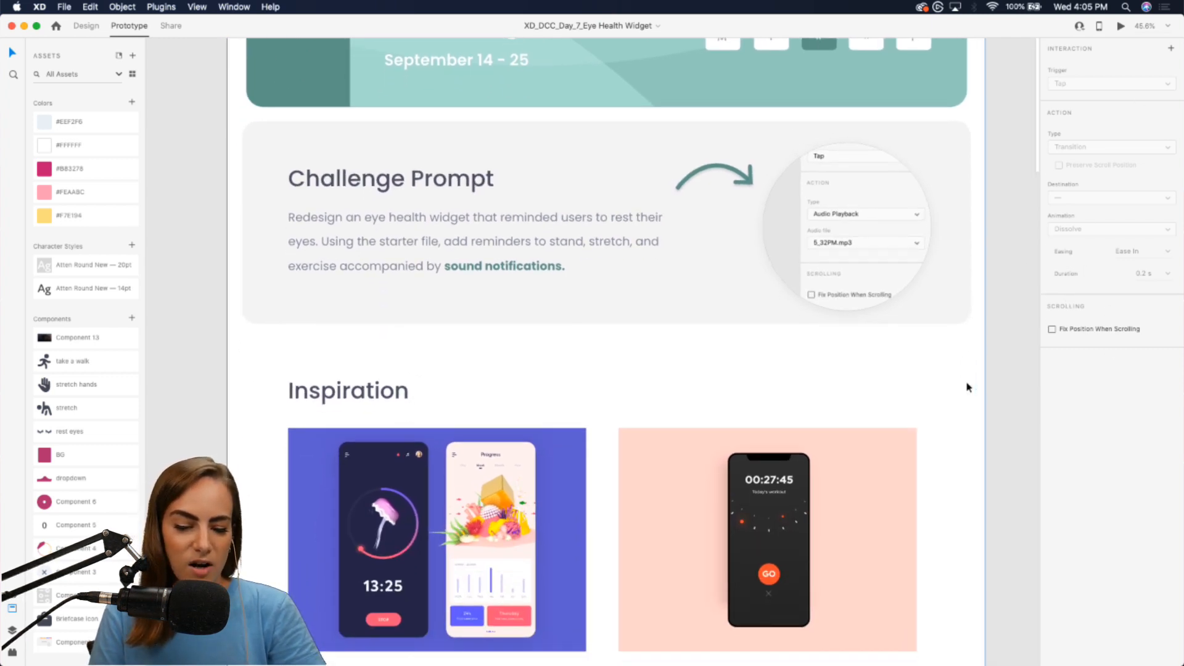
pyautogui.scroll(5, 619, 486)
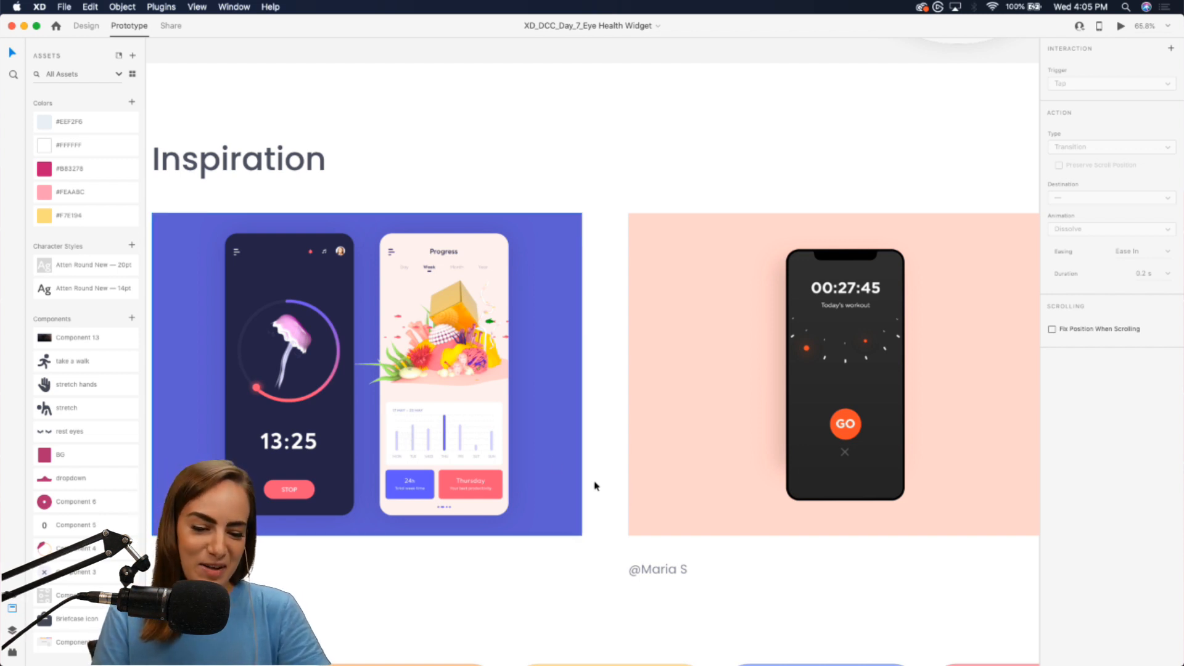
pyautogui.scroll(-2, 759, 469)
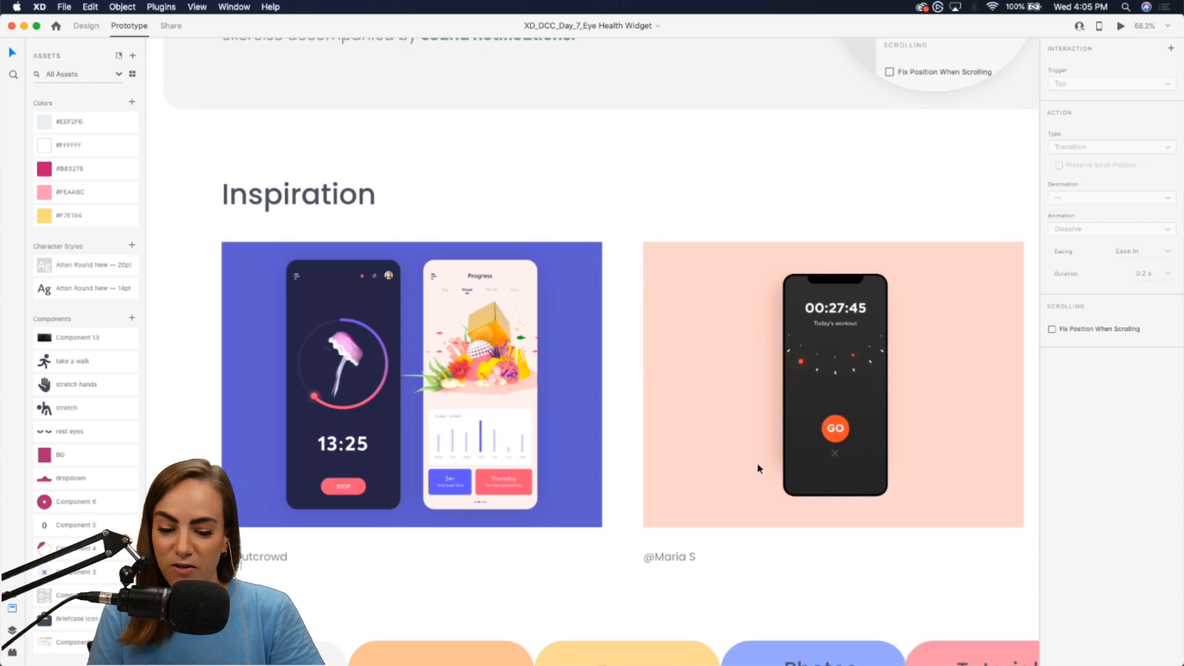
pyautogui.scroll(-4, 759, 468)
pyautogui.scroll(-2, 760, 468)
pyautogui.scroll(-5, 759, 469)
# Step: In Design mode, view the Resource Booklet's Icons, Fonts, Photos and Tutorials page states and return it to Default State
pyautogui.click(717, 357)
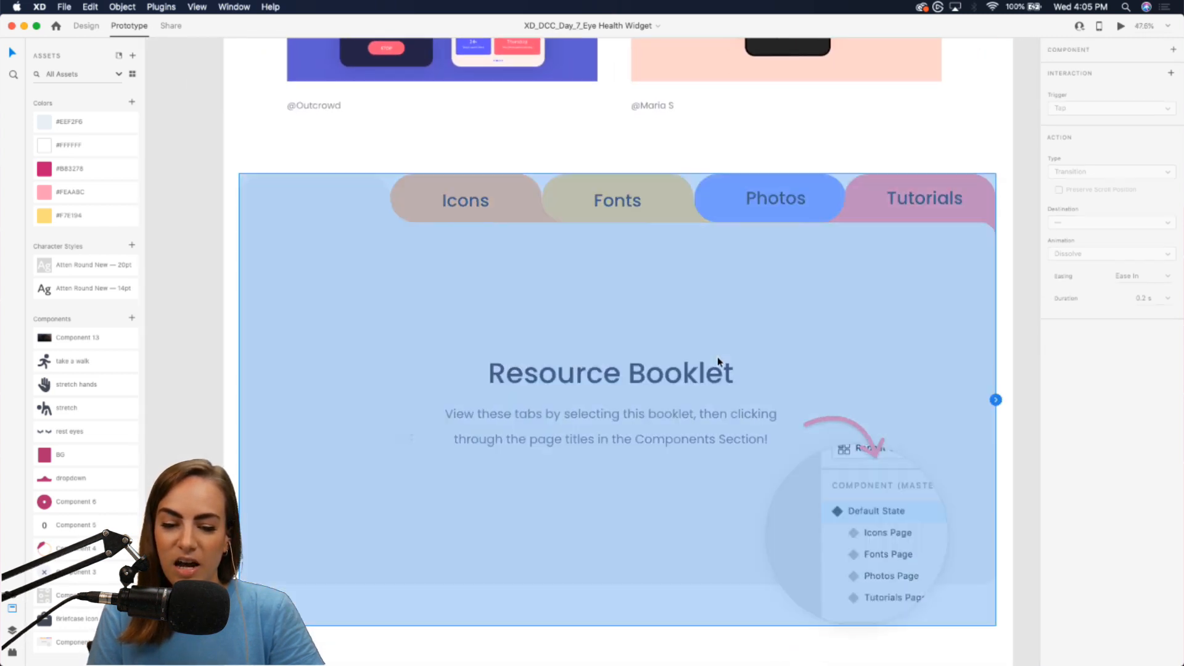
pyautogui.click(86, 26)
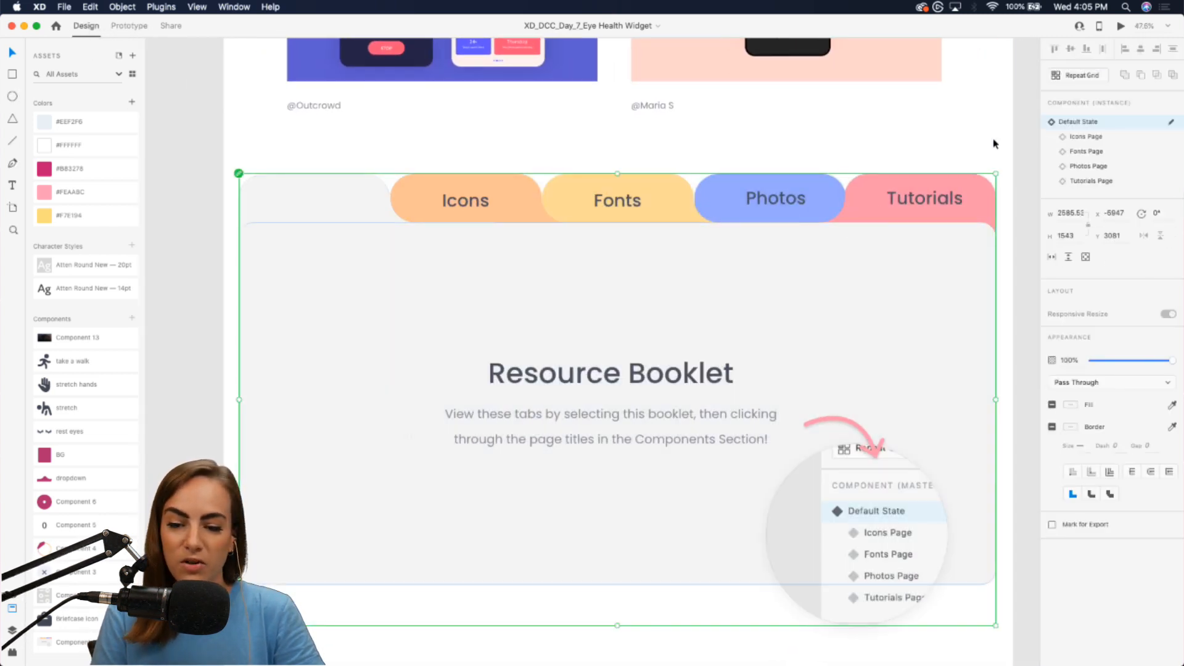
pyautogui.click(1089, 137)
pyautogui.click(1091, 154)
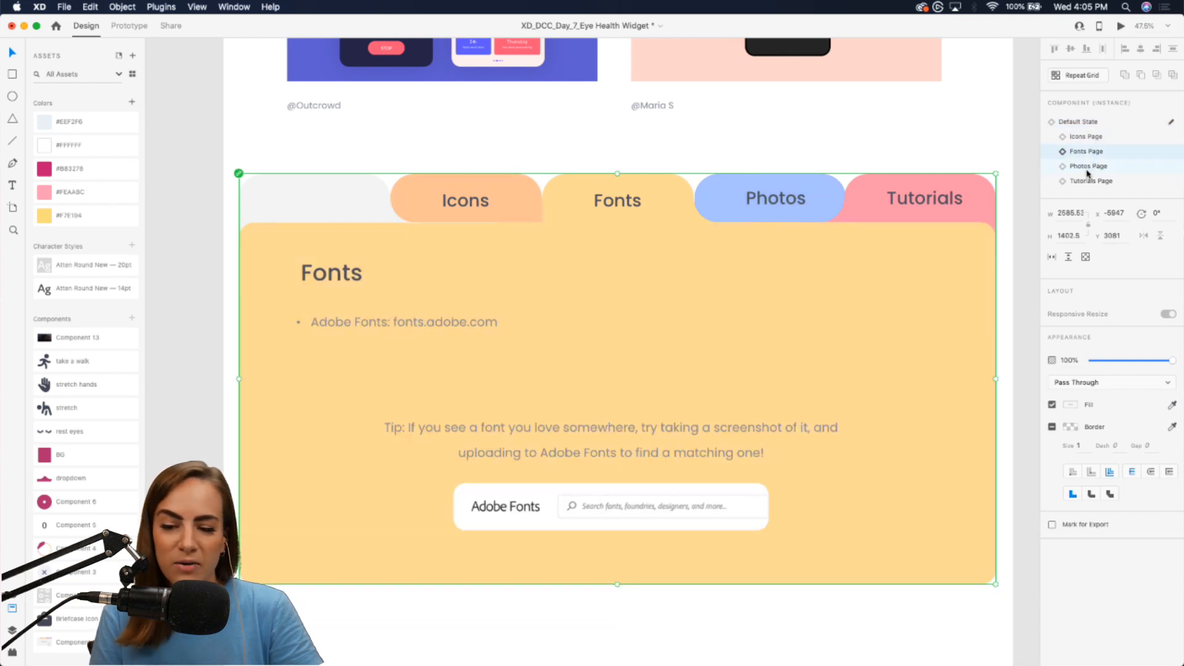
pyautogui.click(1087, 168)
pyautogui.click(1088, 181)
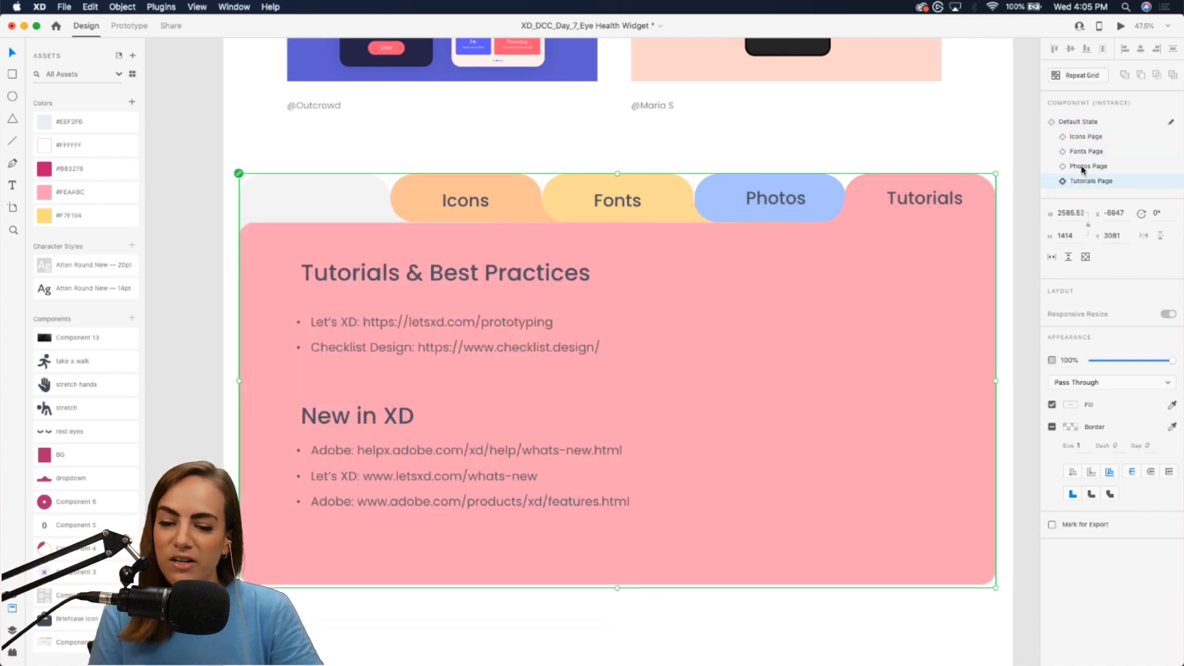
pyautogui.click(1077, 122)
pyautogui.click(1032, 141)
# Step: Read the Sharing your work section and the design tips at the end of the challenge artboard
pyautogui.scroll(-10, 1031, 142)
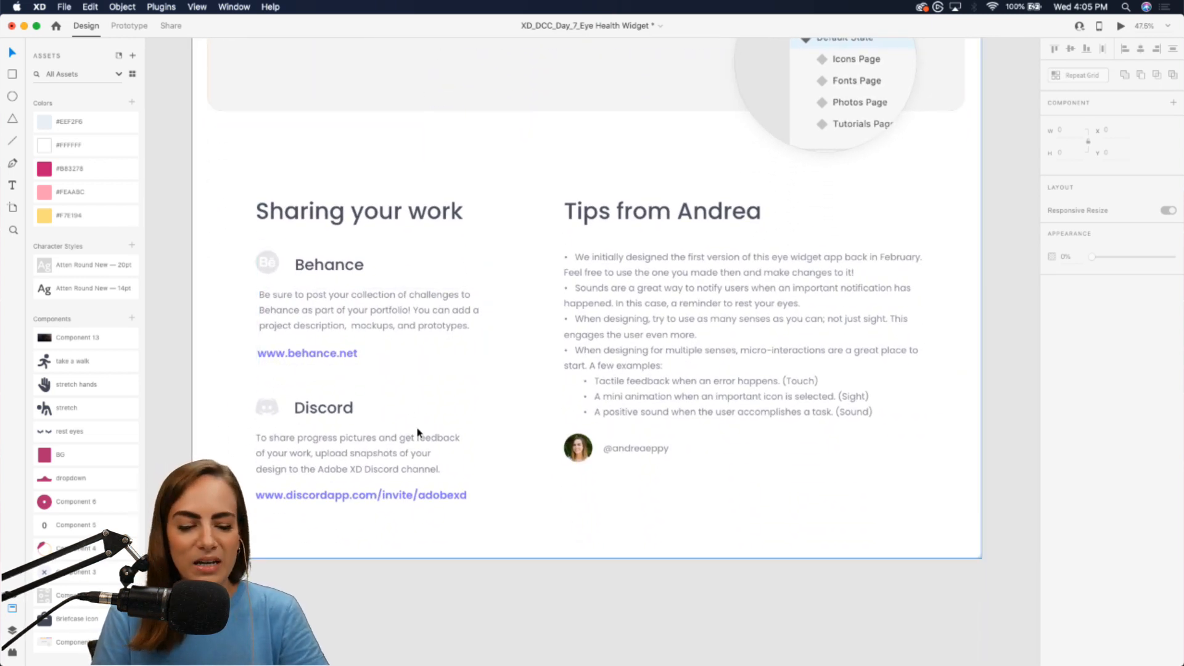
pyautogui.scroll(2, 830, 318)
pyautogui.hscroll(2, 831, 319)
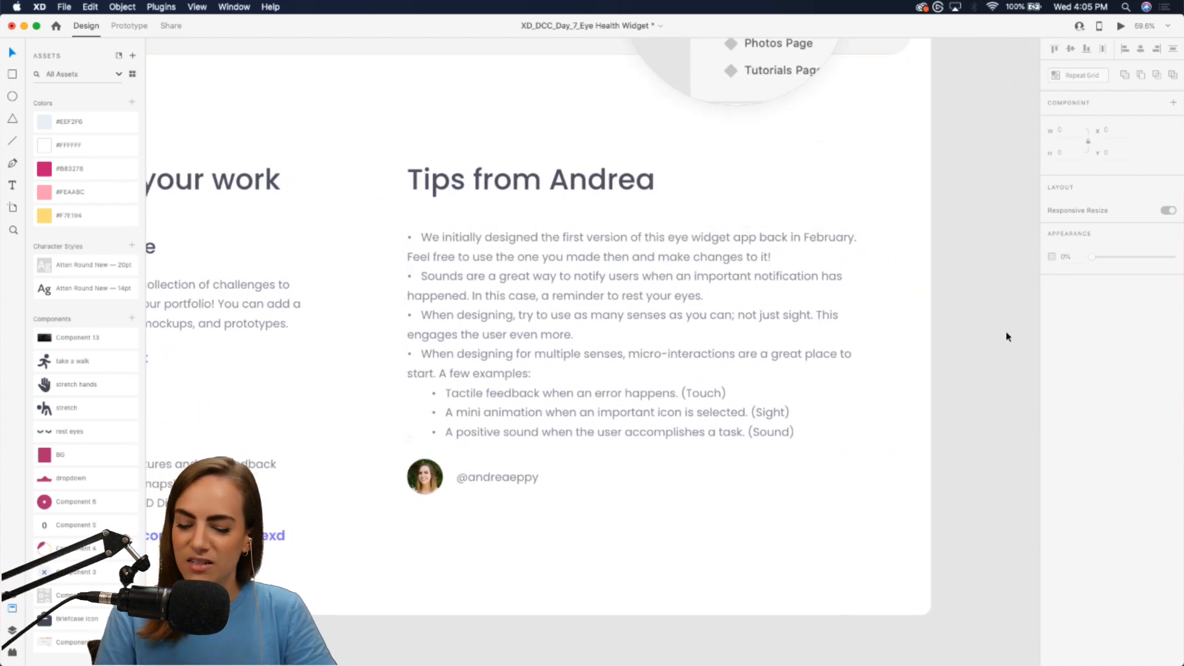
pyautogui.scroll(3, 1006, 324)
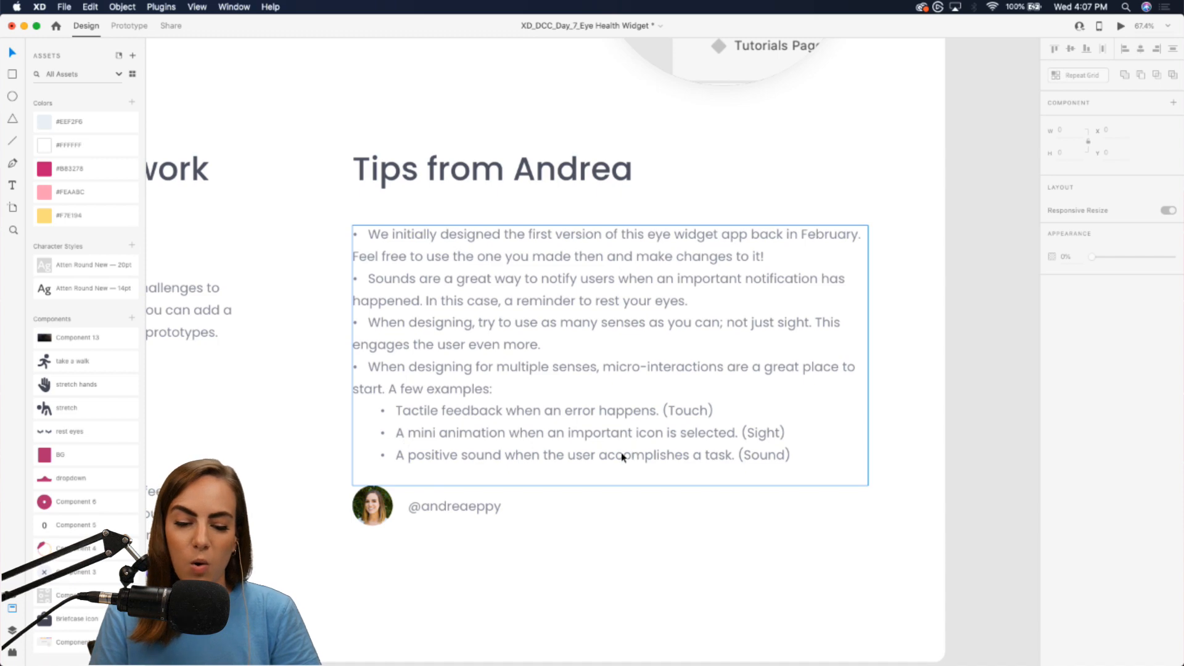
# Step: Go from the challenge tips to the blank Web 1920 – 2 starter artboard and view it
pyautogui.scroll(-5, 623, 458)
pyautogui.scroll(12, 623, 459)
pyautogui.hscroll(5, 623, 459)
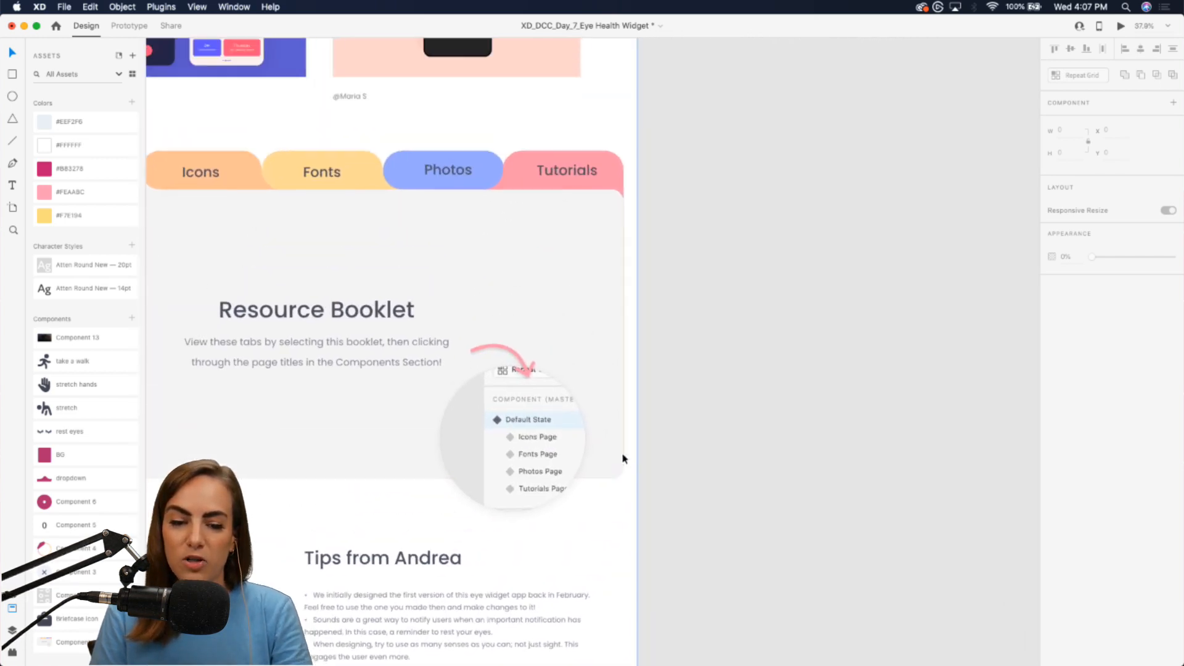
pyautogui.scroll(10, 623, 458)
pyautogui.hscroll(4, 623, 458)
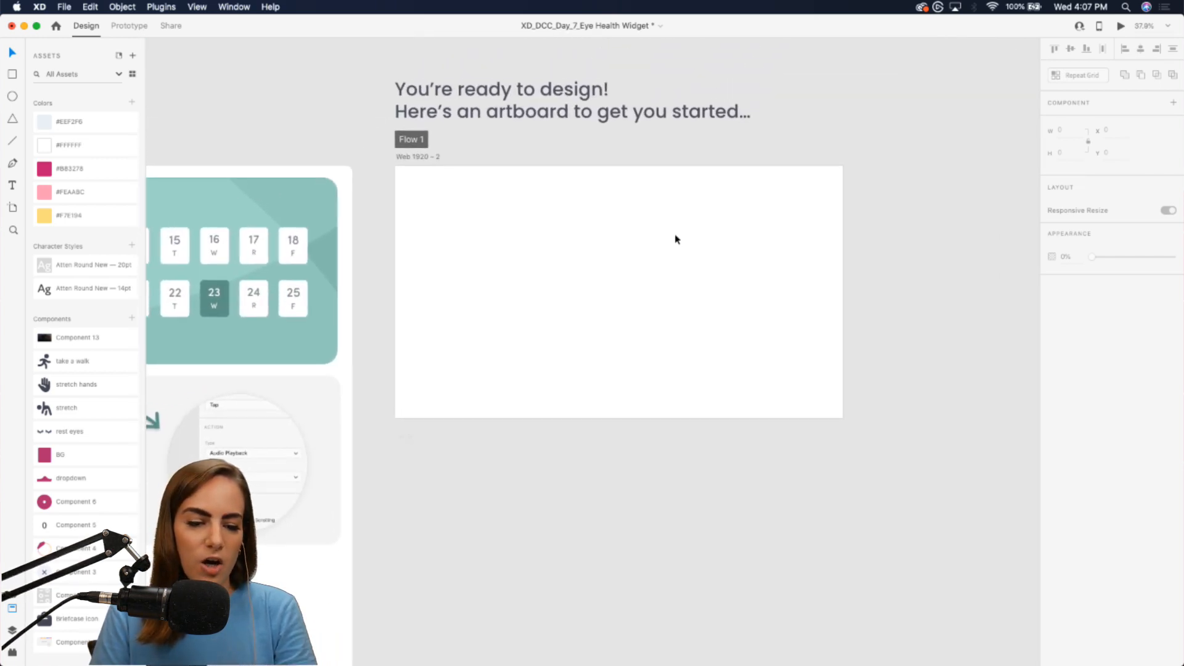
pyautogui.scroll(3, 675, 238)
pyautogui.click(497, 246)
pyautogui.press('super+3')
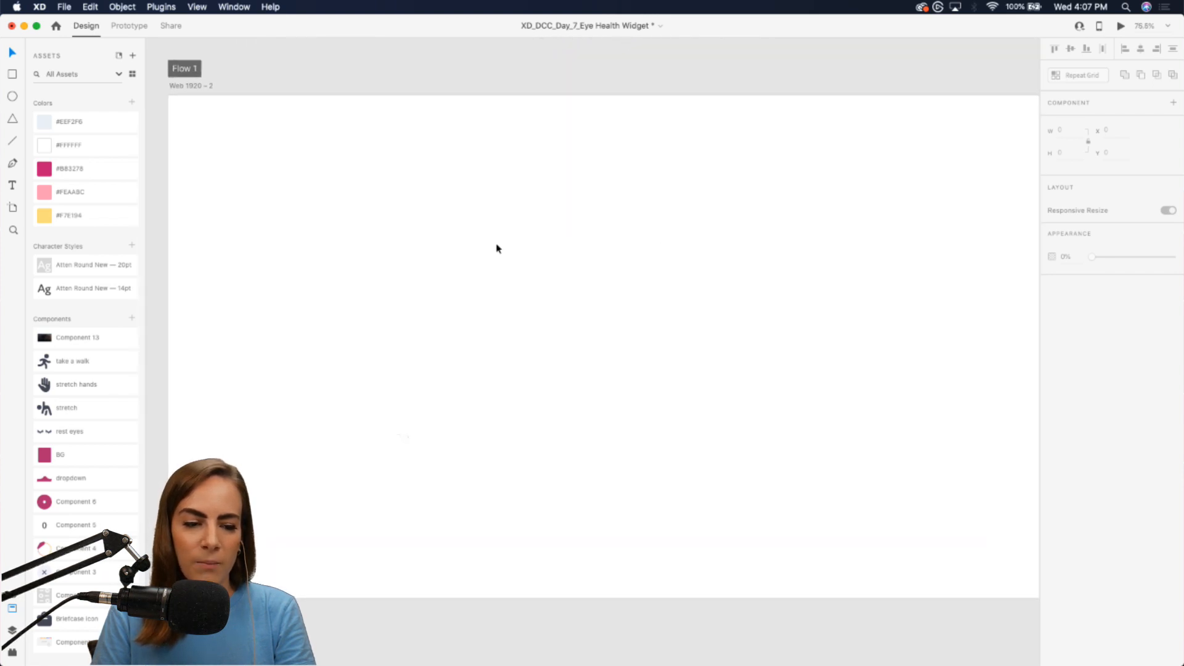
pyautogui.scroll(-2, 497, 249)
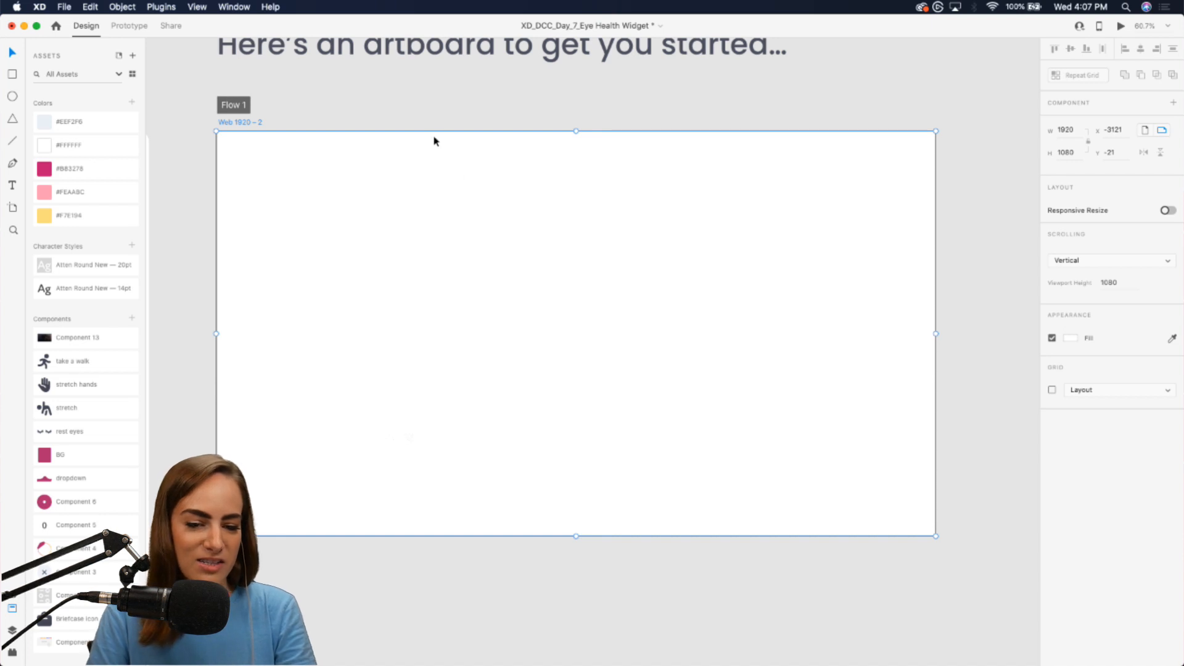
# Step: Place the Component 13 desktop wallpaper on the starter artboard and align it so its menu bar meets the artboard's upper edge
pyautogui.click(423, 106)
pyautogui.scroll(-3, 106, 521)
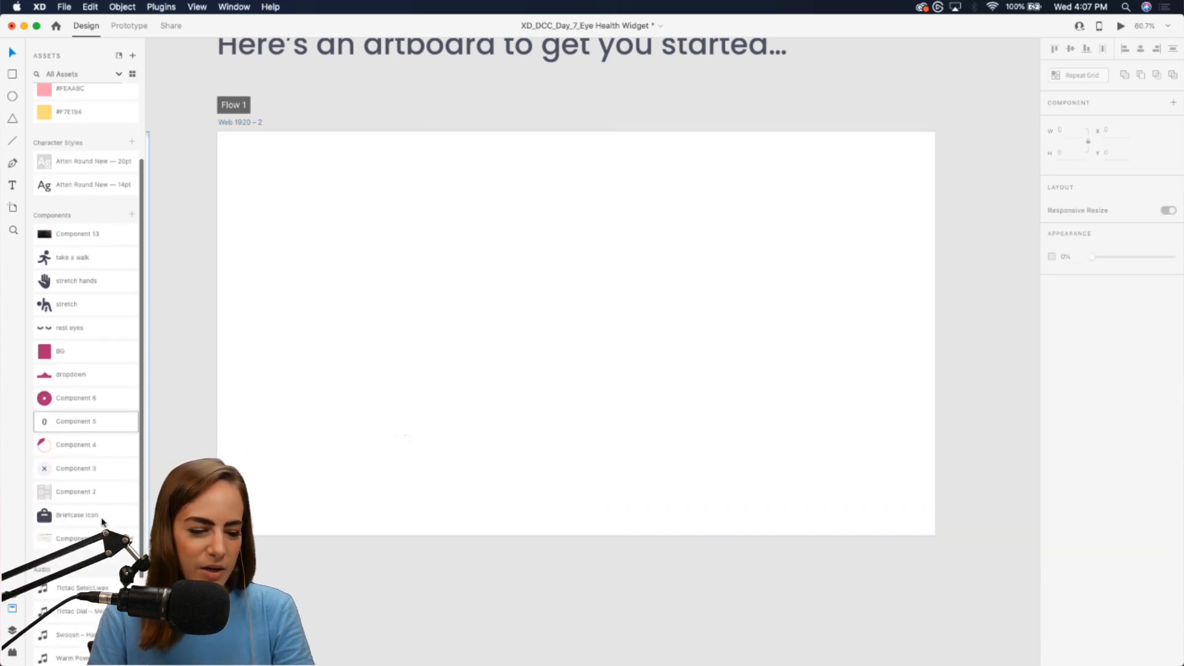
pyautogui.scroll(4, 86, 308)
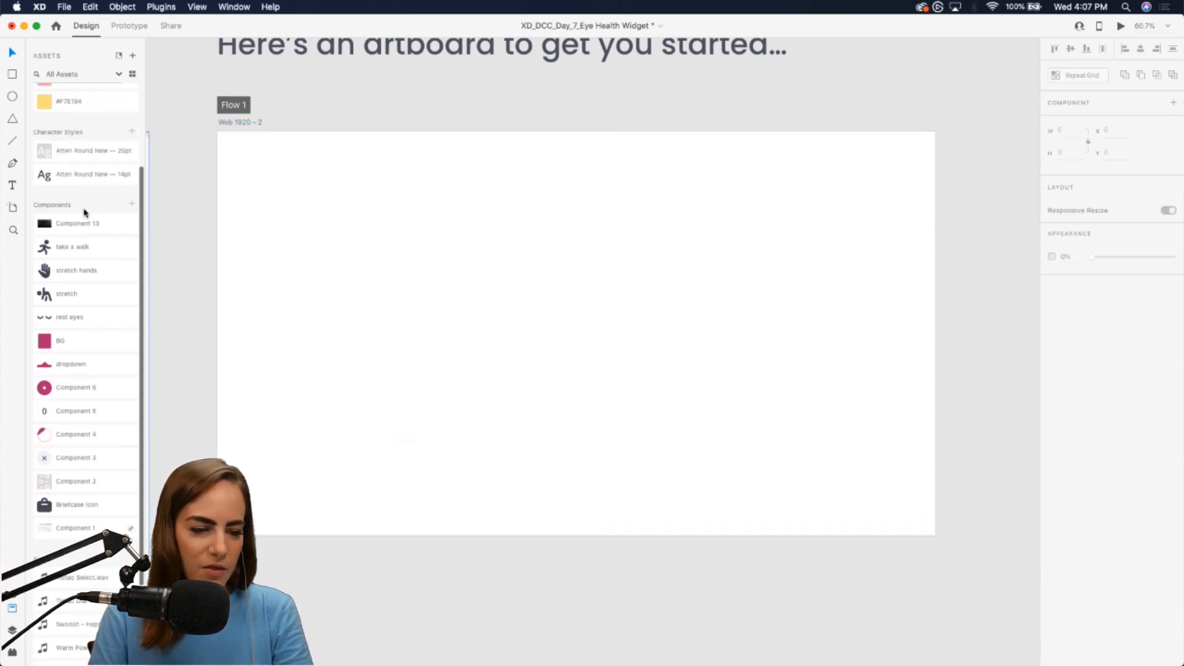
pyautogui.moveTo(80, 226); pyautogui.dragTo(580, 260)
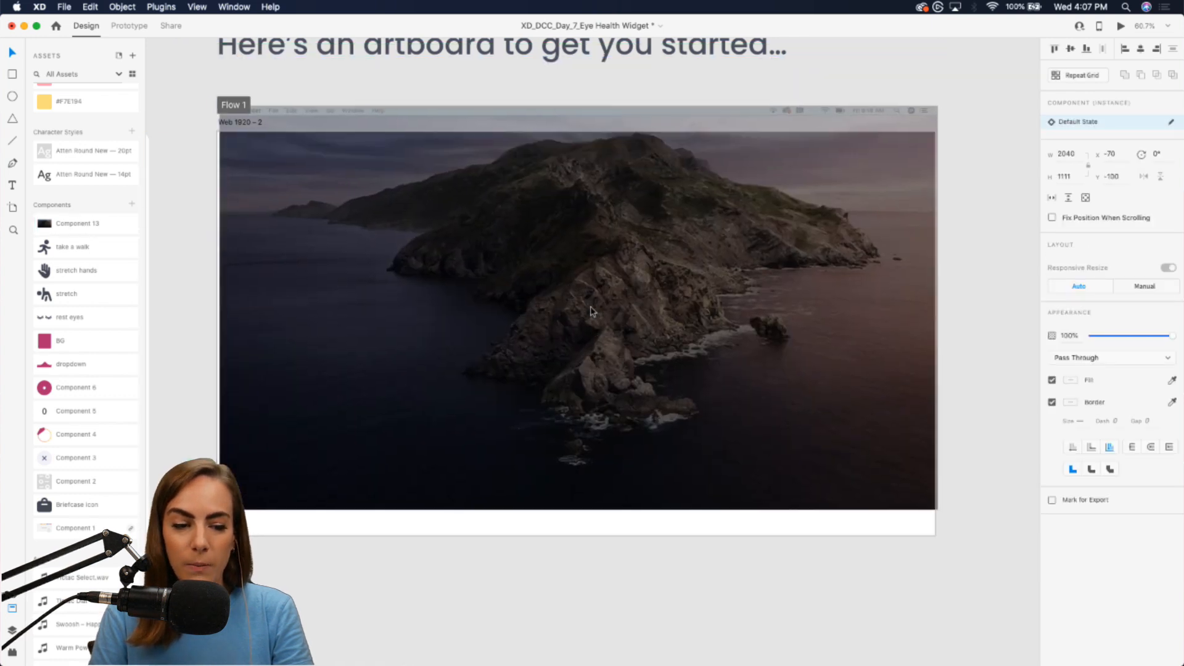
pyautogui.moveTo(591, 311); pyautogui.dragTo(586, 336)
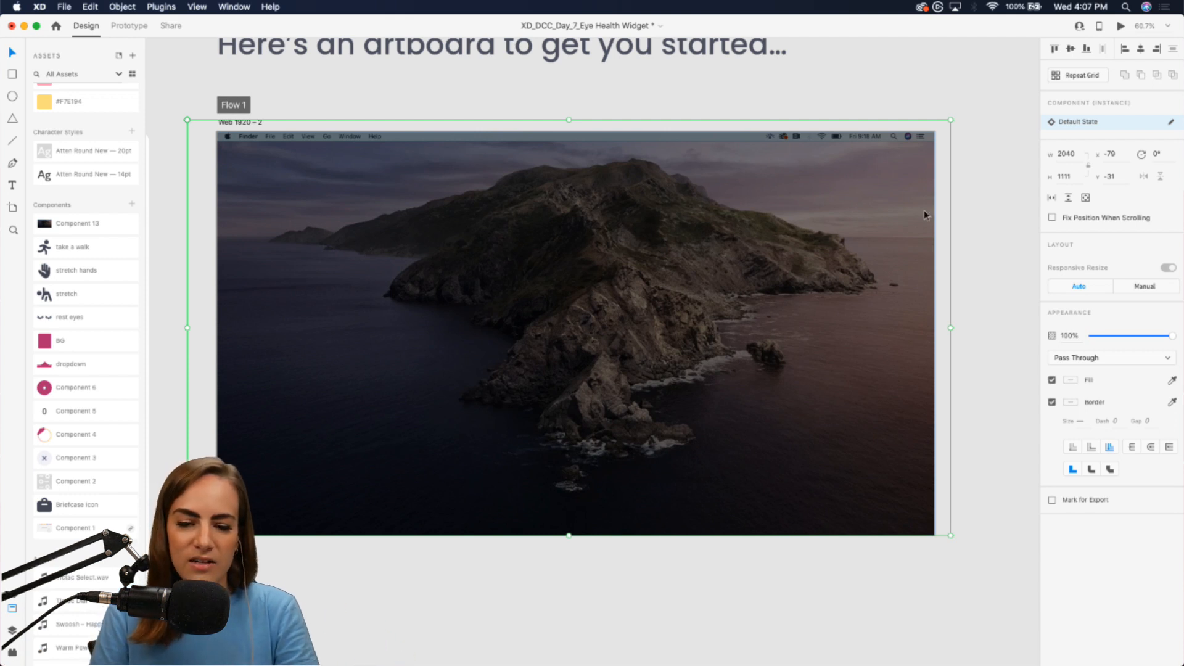
pyautogui.moveTo(895, 192); pyautogui.dragTo(895, 195)
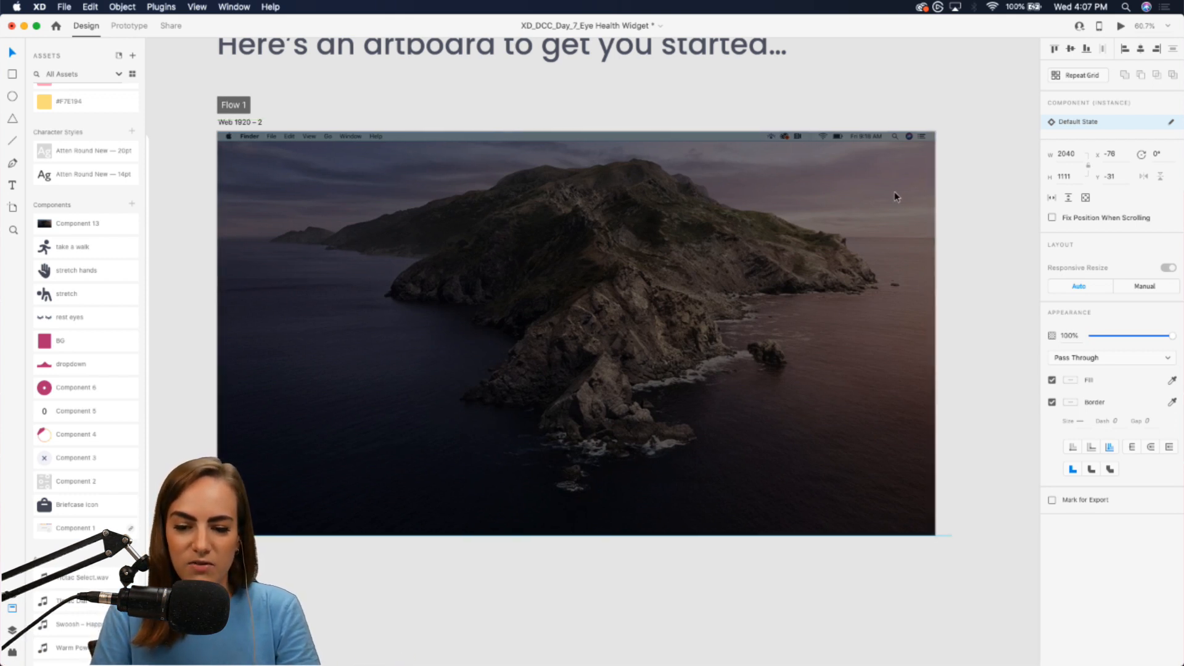
pyautogui.click(923, 114)
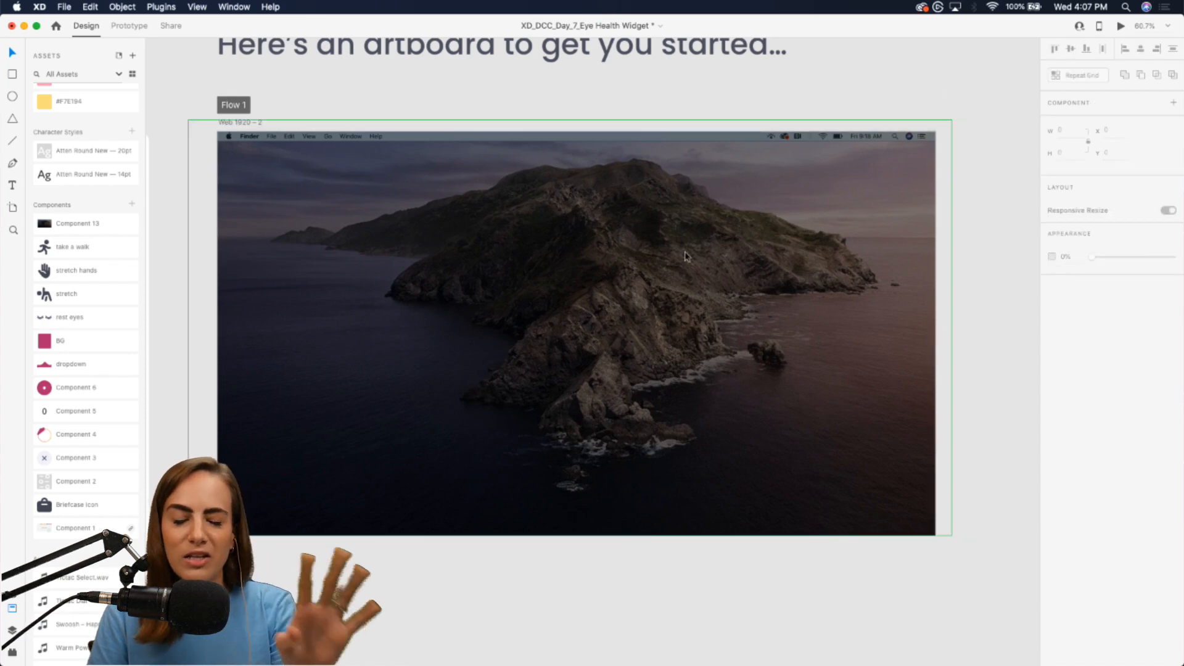
# Step: Examine the eye icon in the wallpaper's menu bar up close
pyautogui.scroll(5, 728, 202)
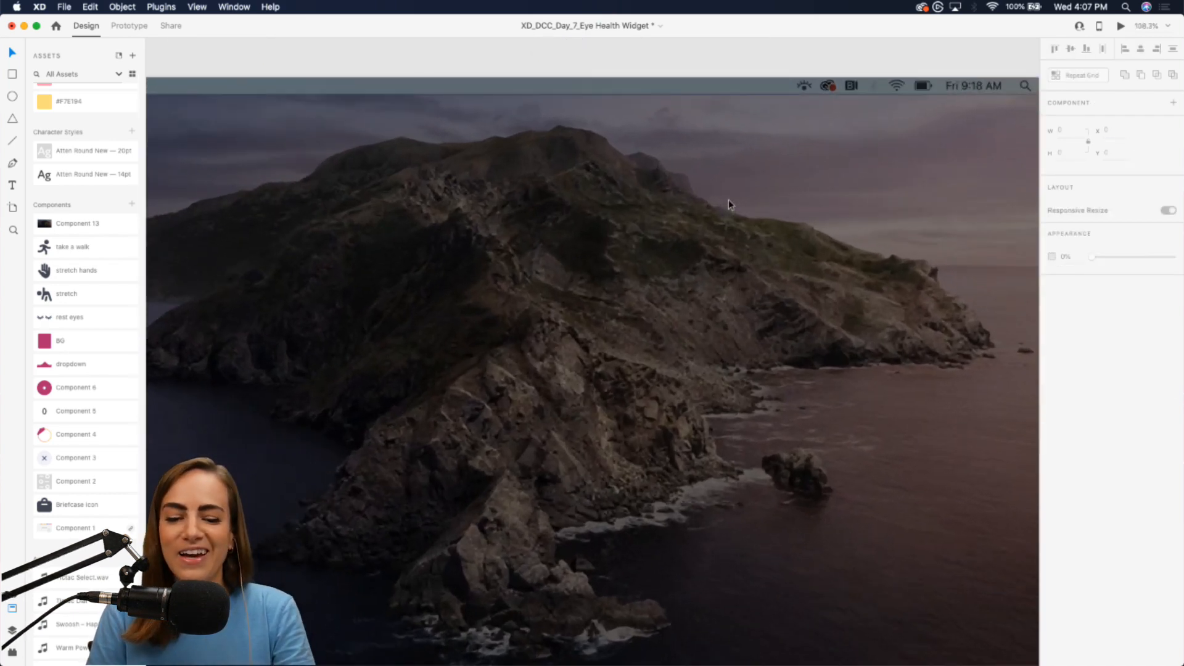
pyautogui.scroll(3, 728, 198)
pyautogui.scroll(3, 728, 198)
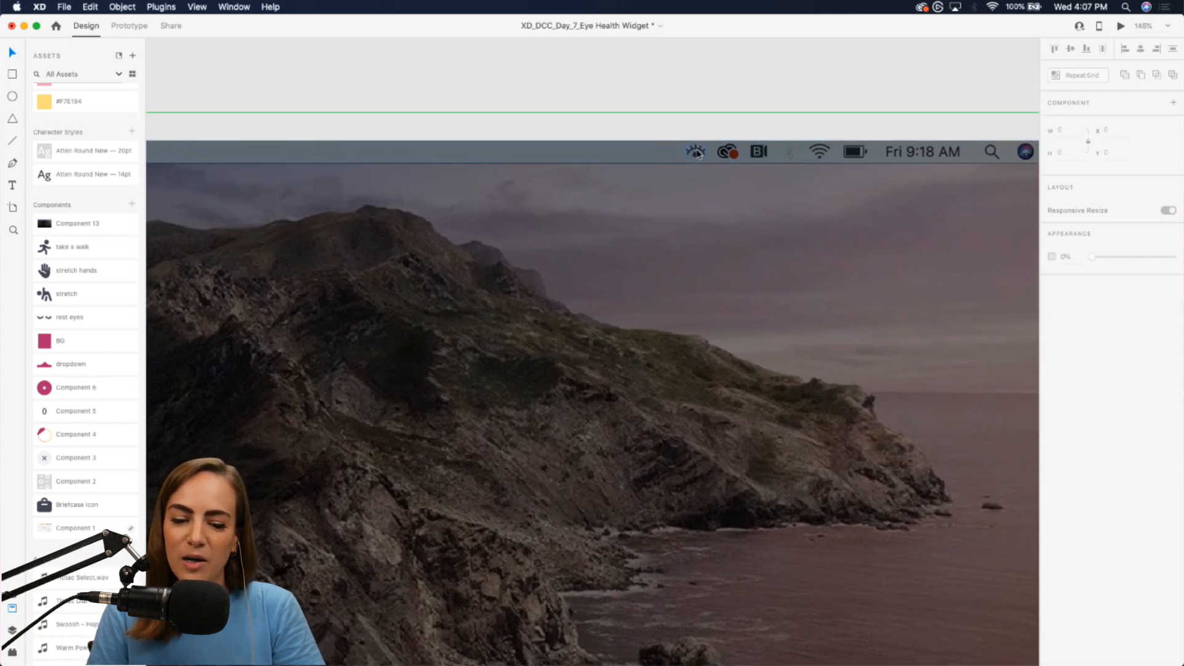
pyautogui.scroll(5, 698, 153)
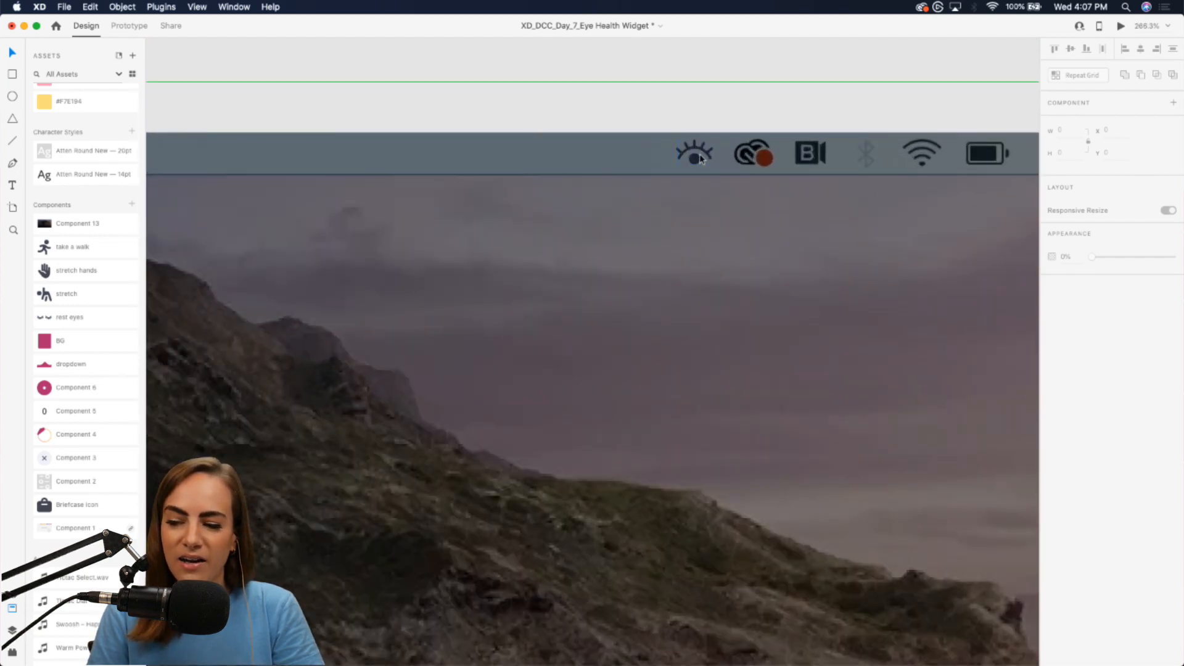
pyautogui.scroll(-4, 701, 159)
pyautogui.scroll(-2, 701, 159)
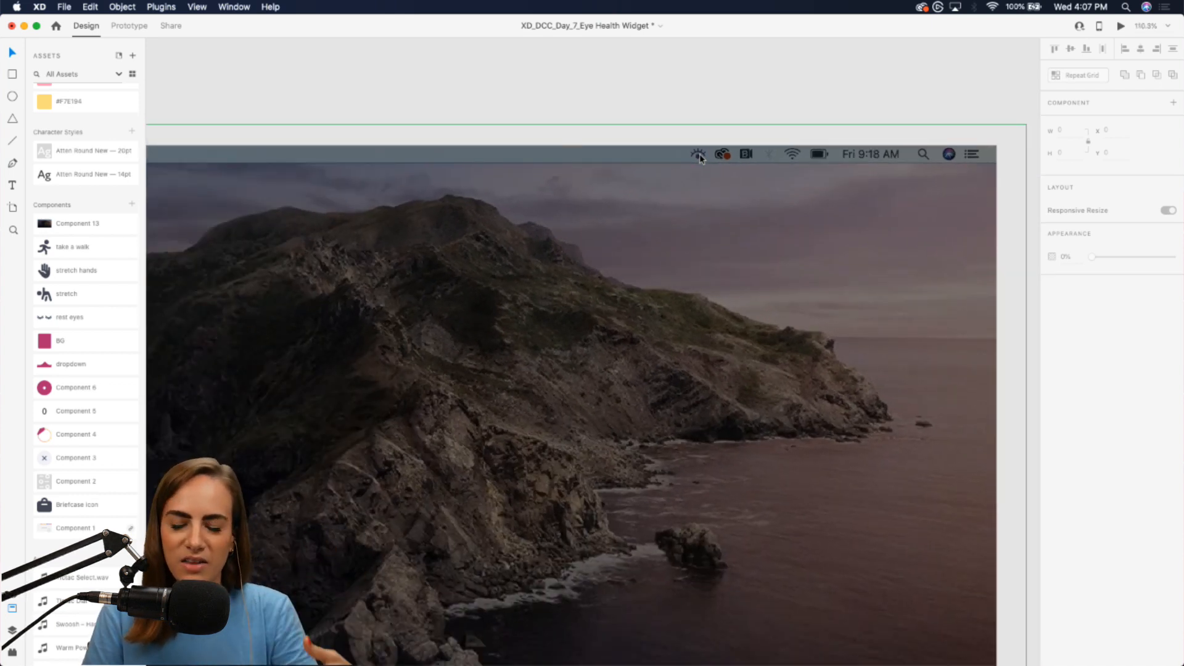
pyautogui.scroll(-2, 700, 156)
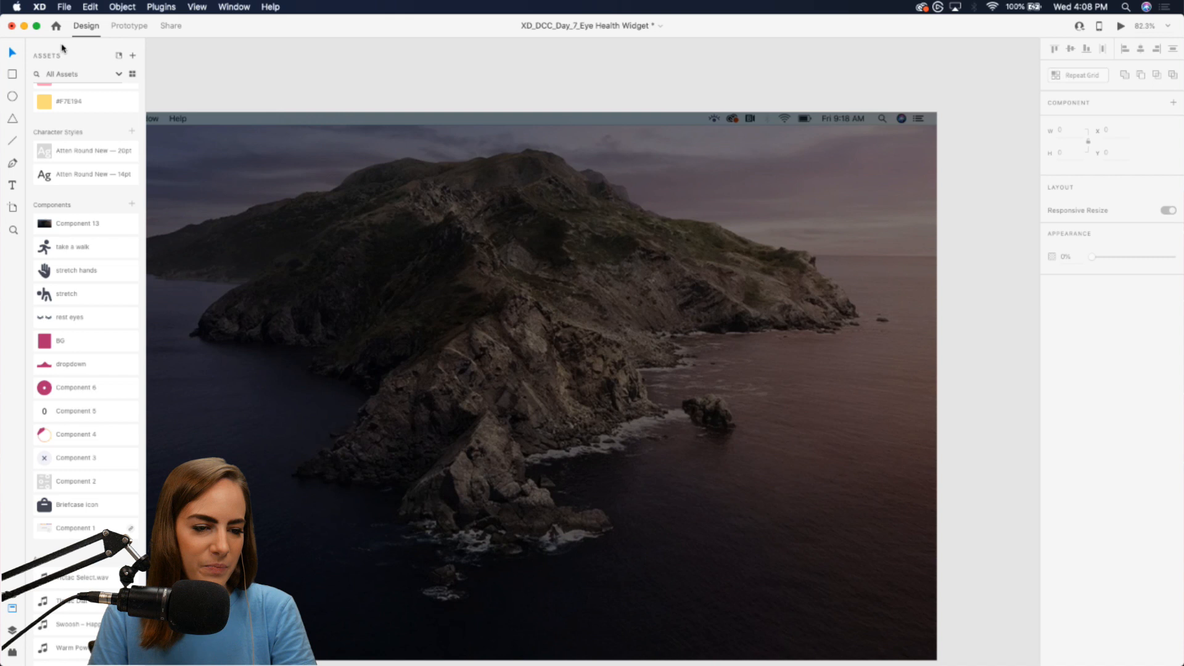
# Step: Draw a rectangle about 302 by 325 for the widget panel and center it just below the eye icon in the menu bar
pyautogui.click(13, 73)
pyautogui.moveTo(638, 146)
pyautogui.mouseDown()
pyautogui.moveTo(780, 257)
pyautogui.moveTo(784, 313)
pyautogui.mouseUp()
pyautogui.press('v')
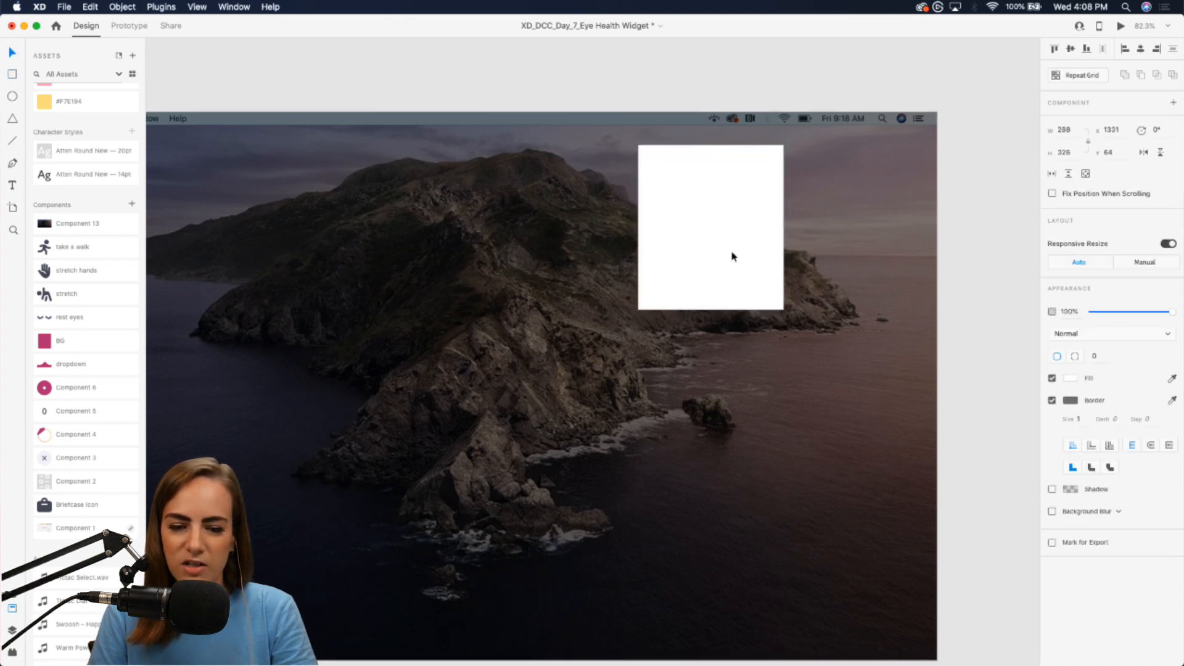
pyautogui.moveTo(732, 257); pyautogui.dragTo(737, 251)
pyautogui.moveTo(642, 304); pyautogui.dragTo(636, 303)
pyautogui.moveTo(691, 248); pyautogui.dragTo(694, 247)
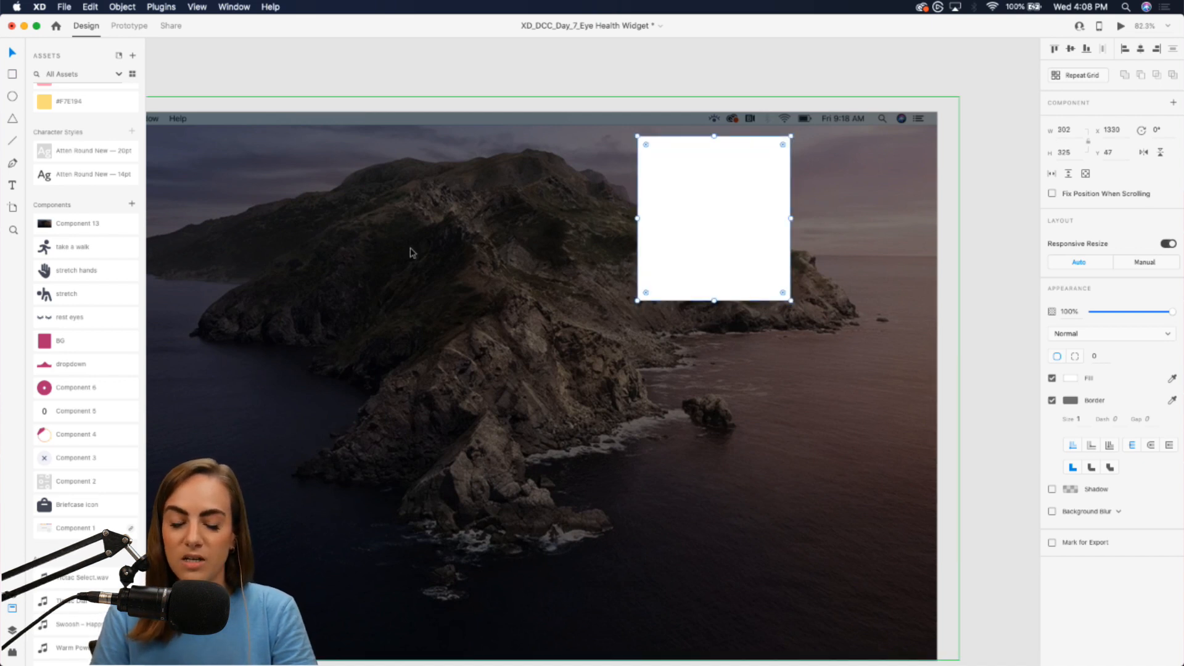
pyautogui.hscroll(-3, 412, 253)
pyautogui.scroll(-1, 412, 253)
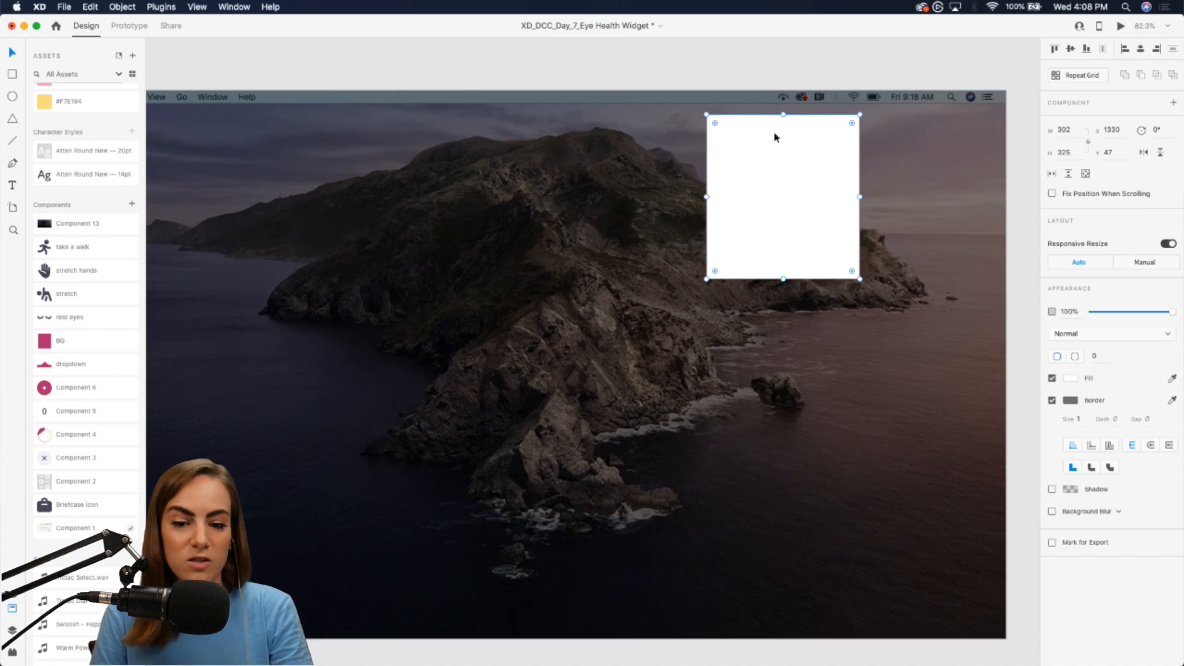
# Step: Fill the rectangle with the dark magenta color asset, remove its border and round its corners to a radius of 25
pyautogui.scroll(5, 774, 132)
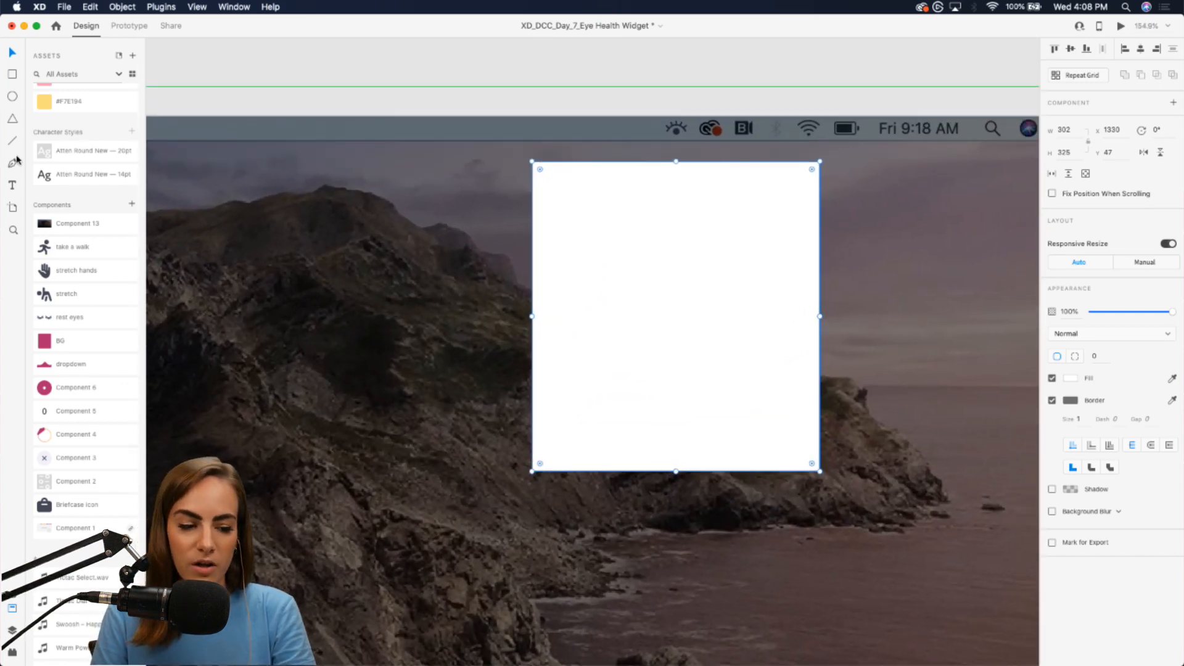
pyautogui.scroll(4, 81, 213)
pyautogui.click(63, 176)
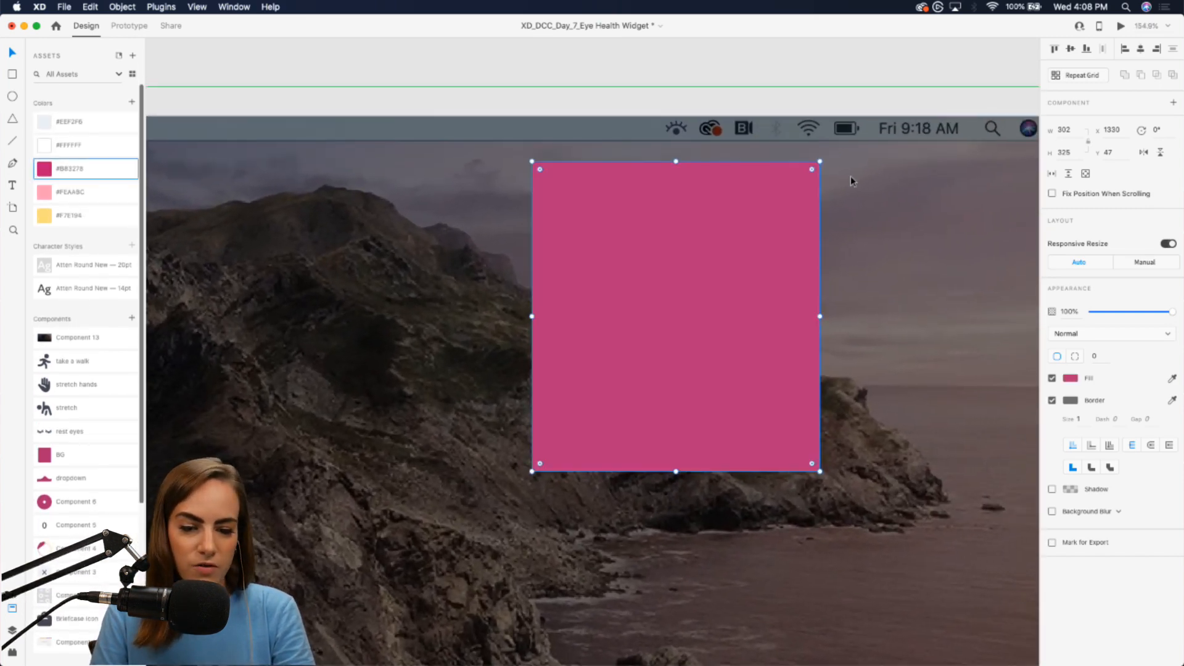
pyautogui.click(1052, 401)
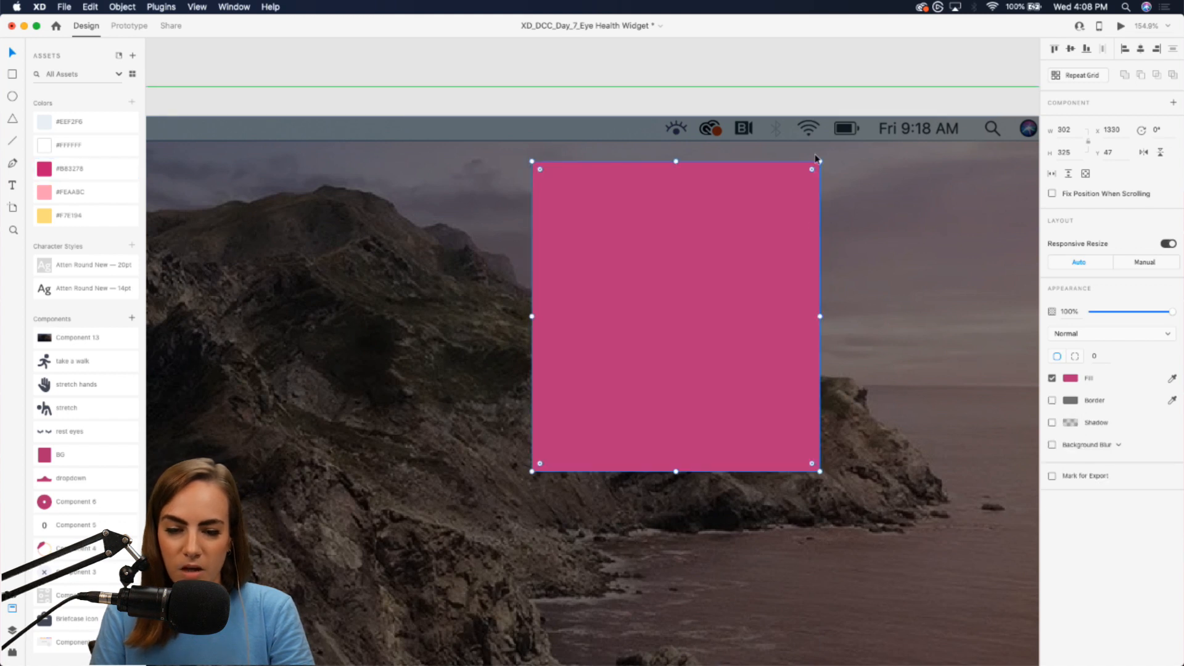
pyautogui.moveTo(815, 163); pyautogui.dragTo(796, 183)
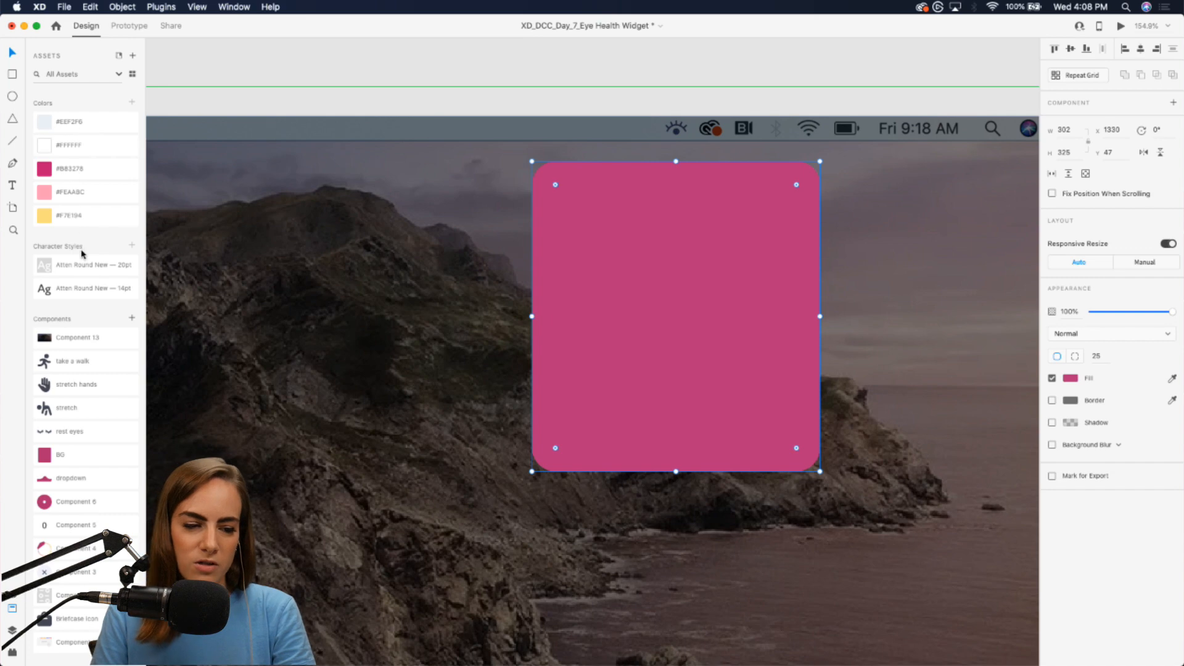
pyautogui.moveTo(617, 301); pyautogui.dragTo(620, 301)
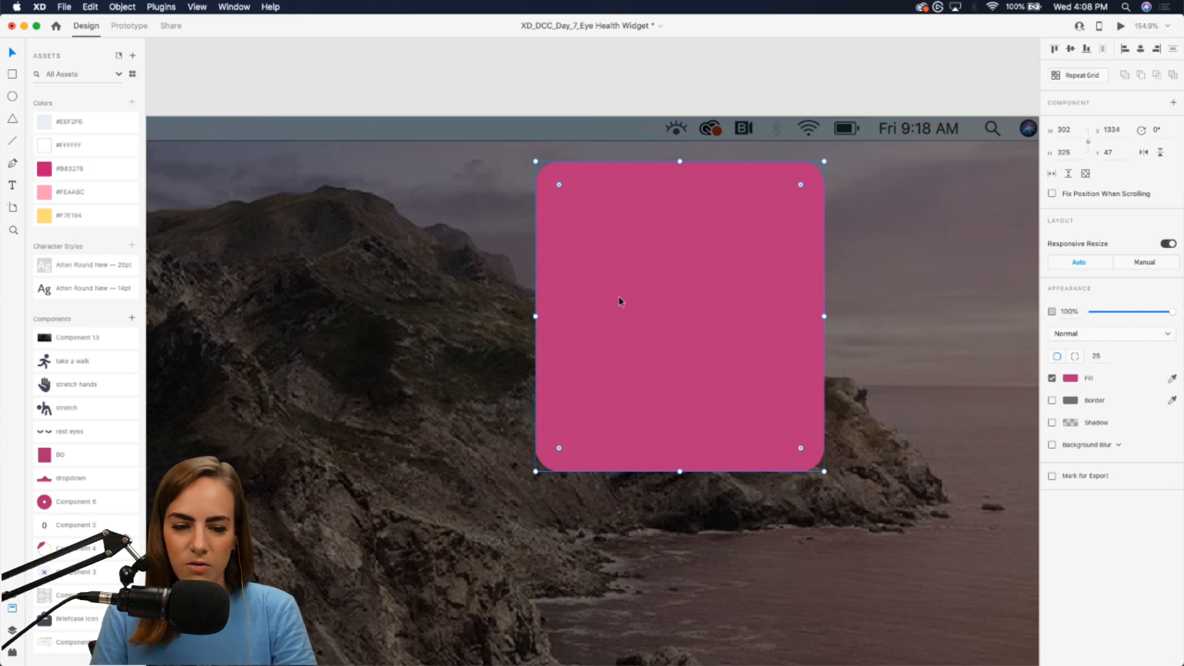
pyautogui.click(578, 79)
# Step: Add the dropdown component as a pointer under the eye icon, shift the panel left to X 1280 and group both shapes
pyautogui.moveTo(71, 478); pyautogui.dragTo(674, 161)
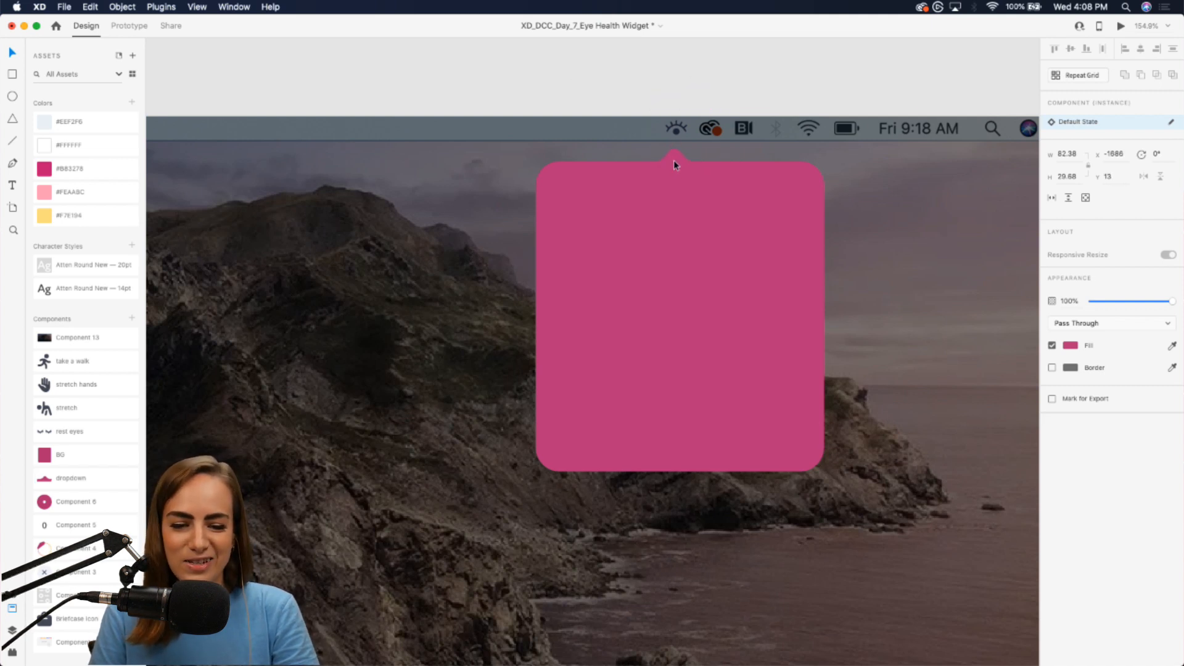
pyautogui.moveTo(695, 239); pyautogui.dragTo(658, 245)
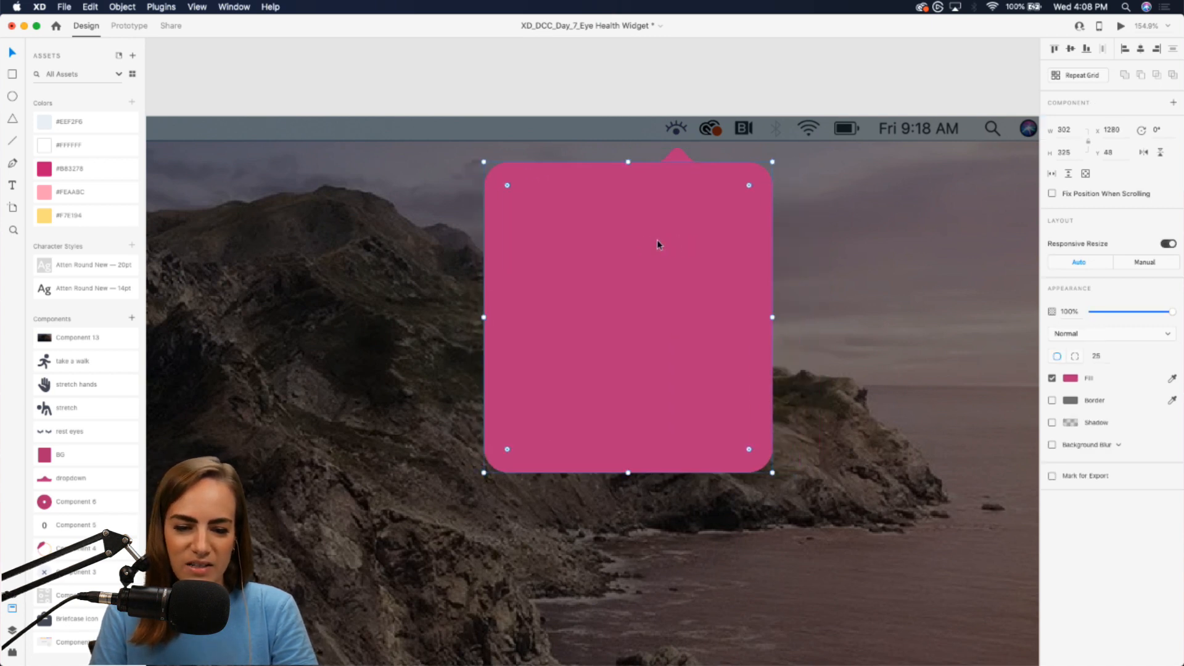
pyautogui.keyDown('shift'); pyautogui.click(681, 162); pyautogui.keyUp('shift')
pyautogui.press('super+g')
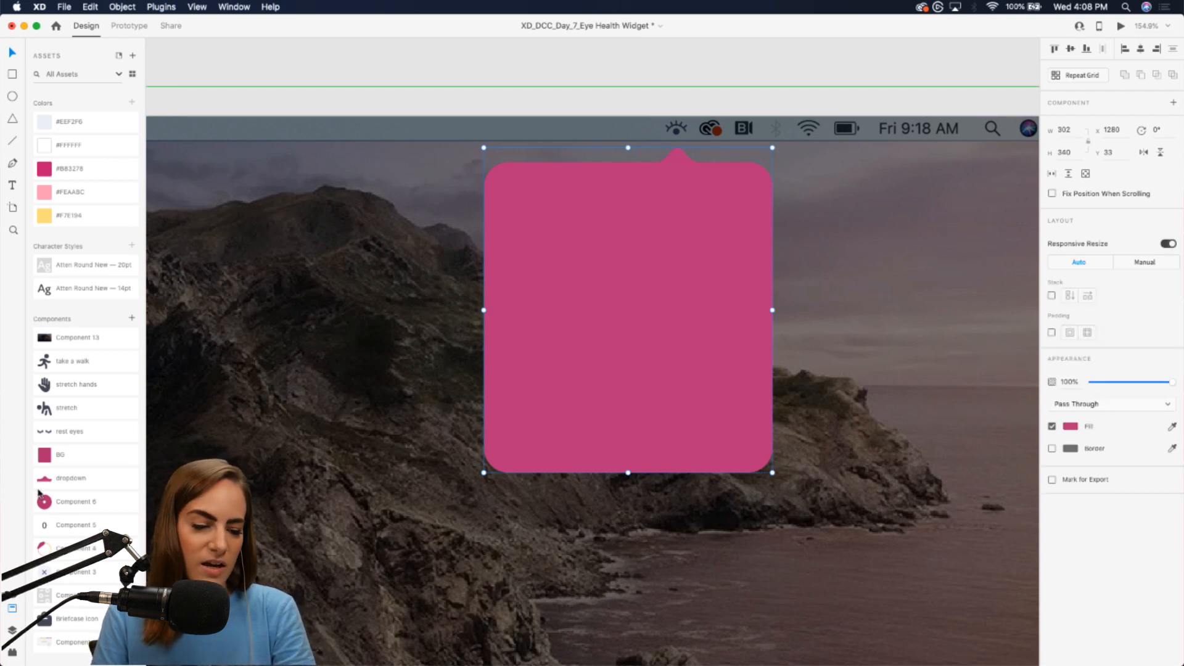
# Step: Place the Component 3 close button in the panel's upper-right corner and set the panel's width to 370
pyautogui.scroll(-3, 40, 493)
pyautogui.moveTo(57, 491); pyautogui.dragTo(739, 198)
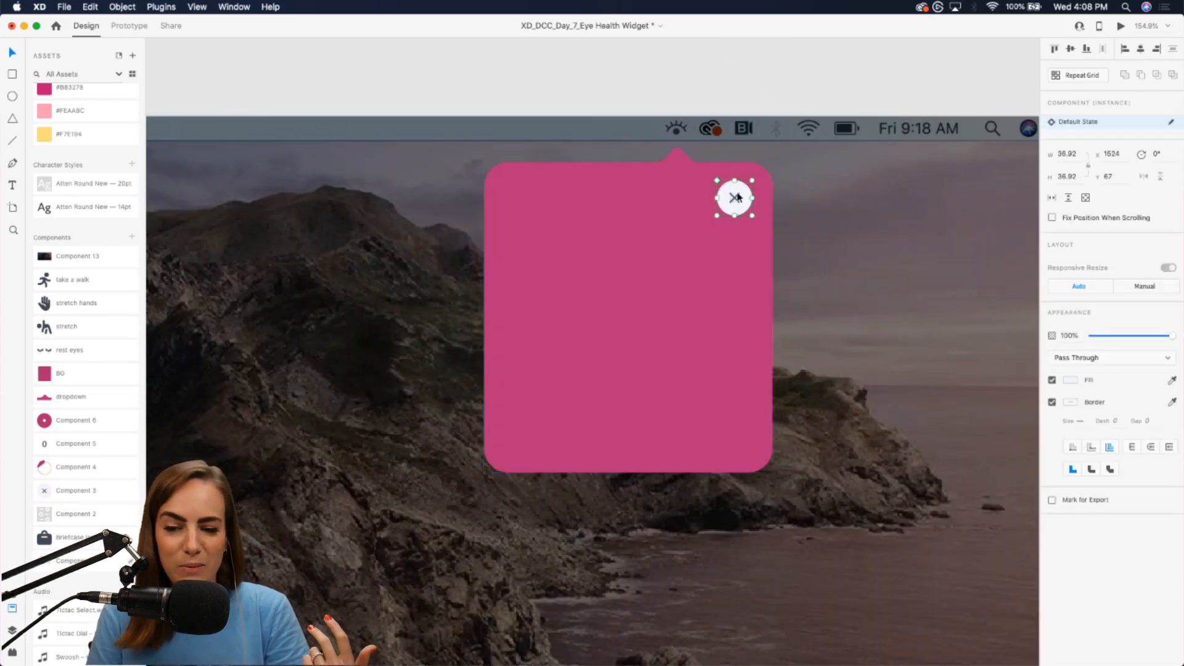
pyautogui.click(681, 295)
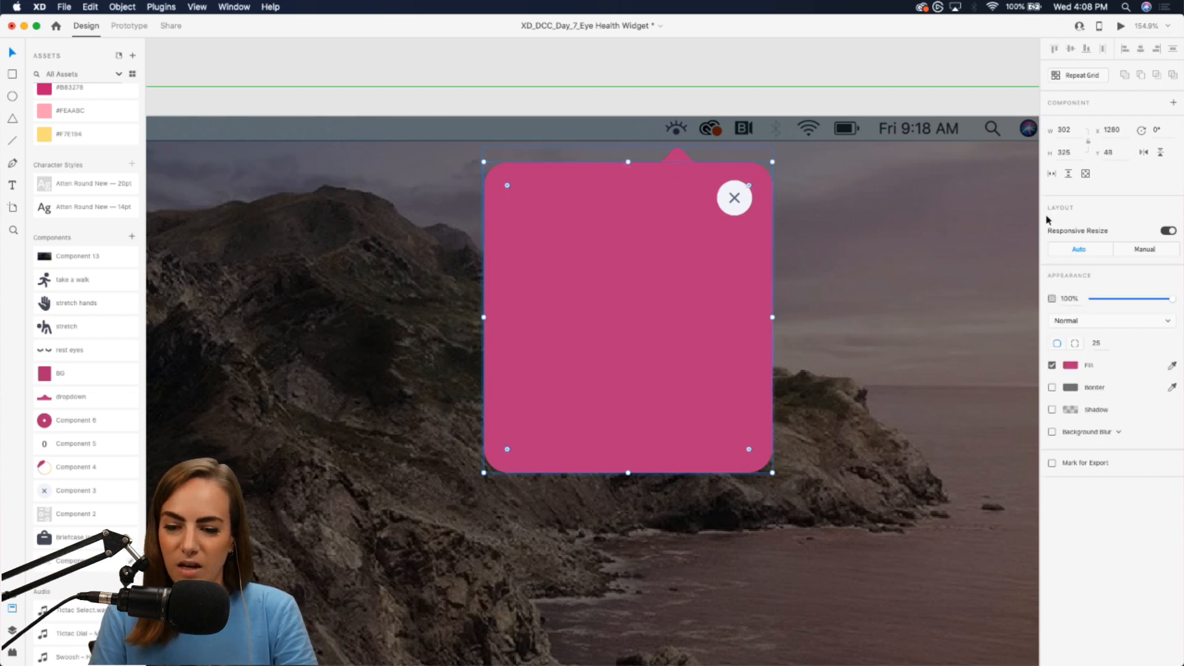
pyautogui.click(1069, 130)
pyautogui.write('3')
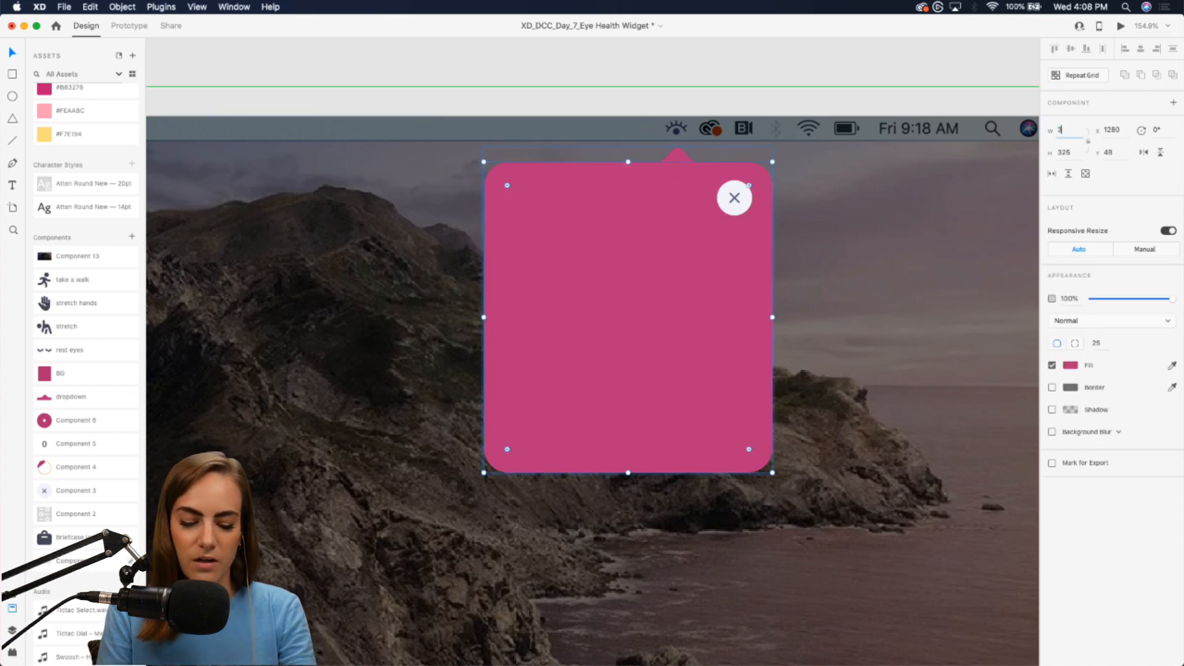
pyautogui.write('70')
pyautogui.press('Return')
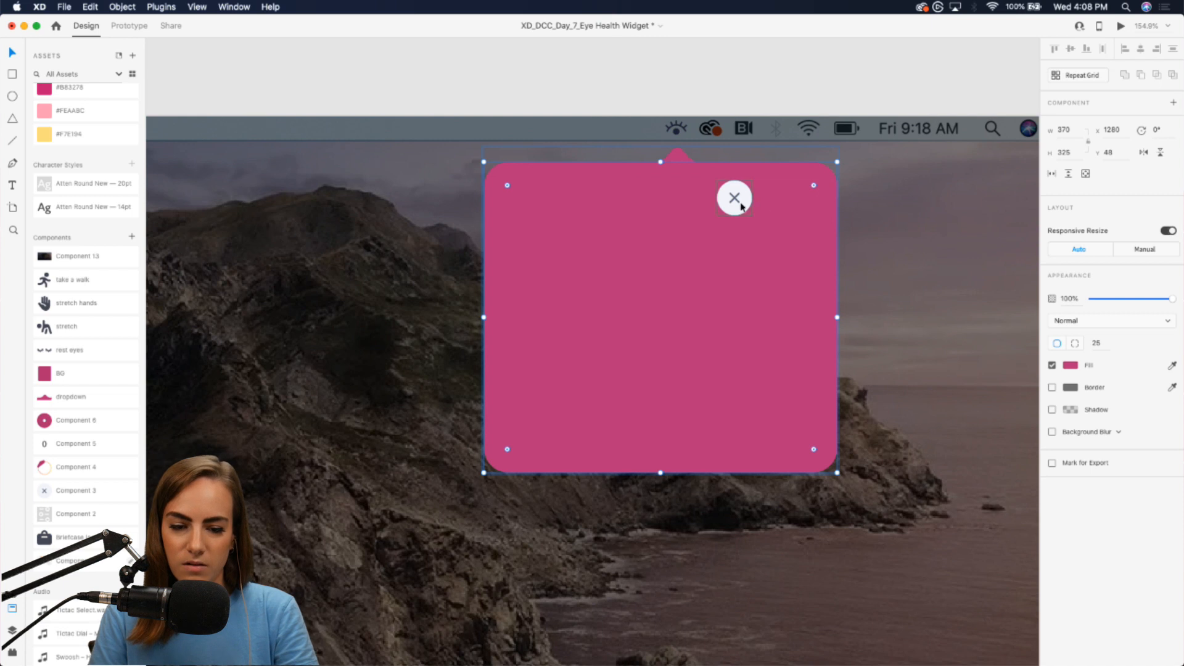
# Step: Move the close button to the widened panel's upper-right corner and shift panel and button together left to X 1244, leaving the pointer in place
pyautogui.moveTo(742, 206); pyautogui.dragTo(803, 206)
pyautogui.click(851, 74)
pyautogui.click(742, 275)
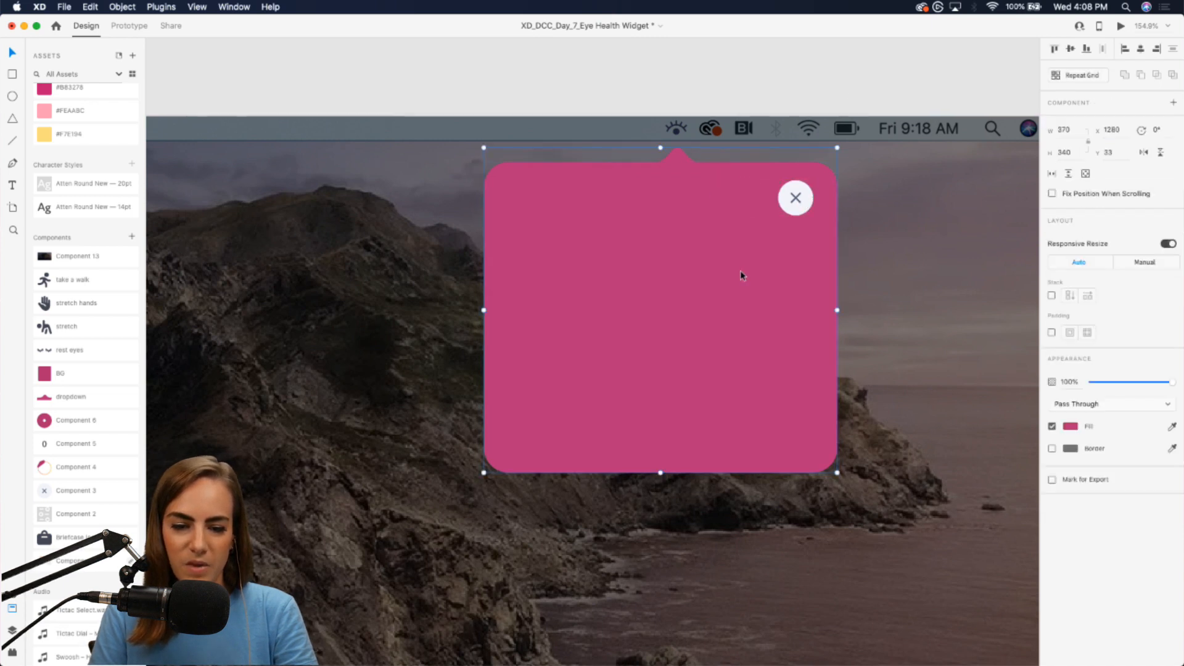
pyautogui.doubleClick(760, 252)
pyautogui.keyDown('shift'); pyautogui.click(803, 206); pyautogui.keyUp('shift')
pyautogui.moveTo(803, 206); pyautogui.dragTo(768, 206)
# Step: Extend the magenta panel downward from its lower edge to make it taller
pyautogui.scroll(-3, 775, 76)
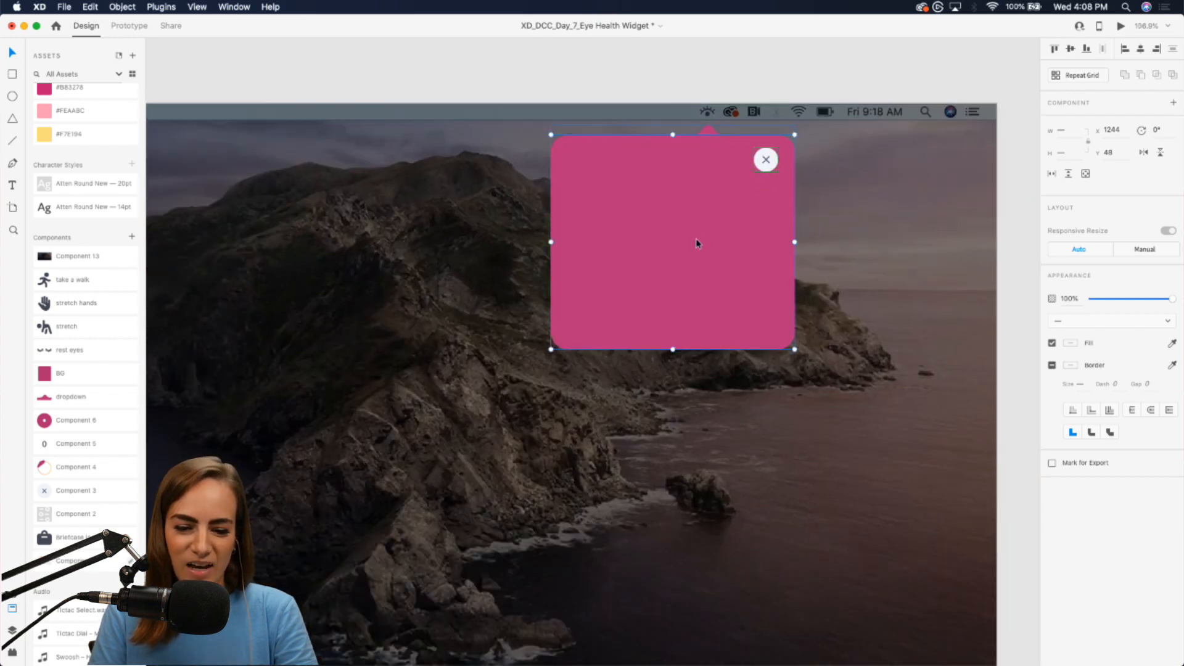
pyautogui.moveTo(673, 349); pyautogui.dragTo(674, 414)
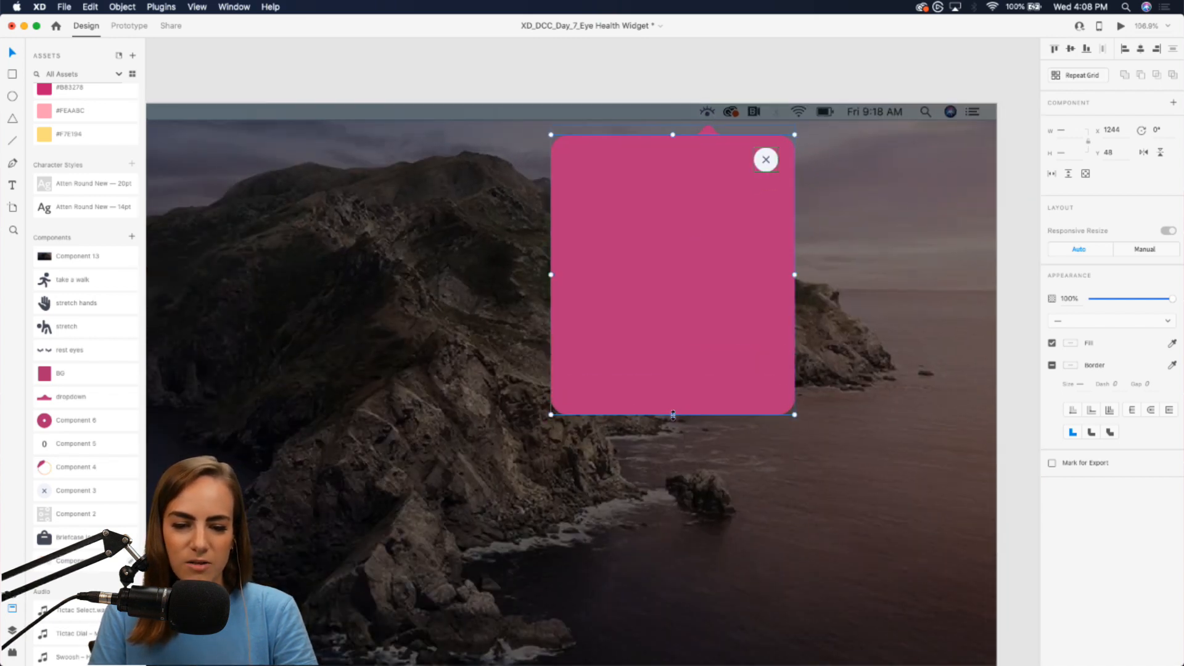
pyautogui.click(708, 63)
# Step: Place the Component 2 settings icon in the magenta panel's upper-left corner, level with the close button
pyautogui.scroll(-3, 72, 420)
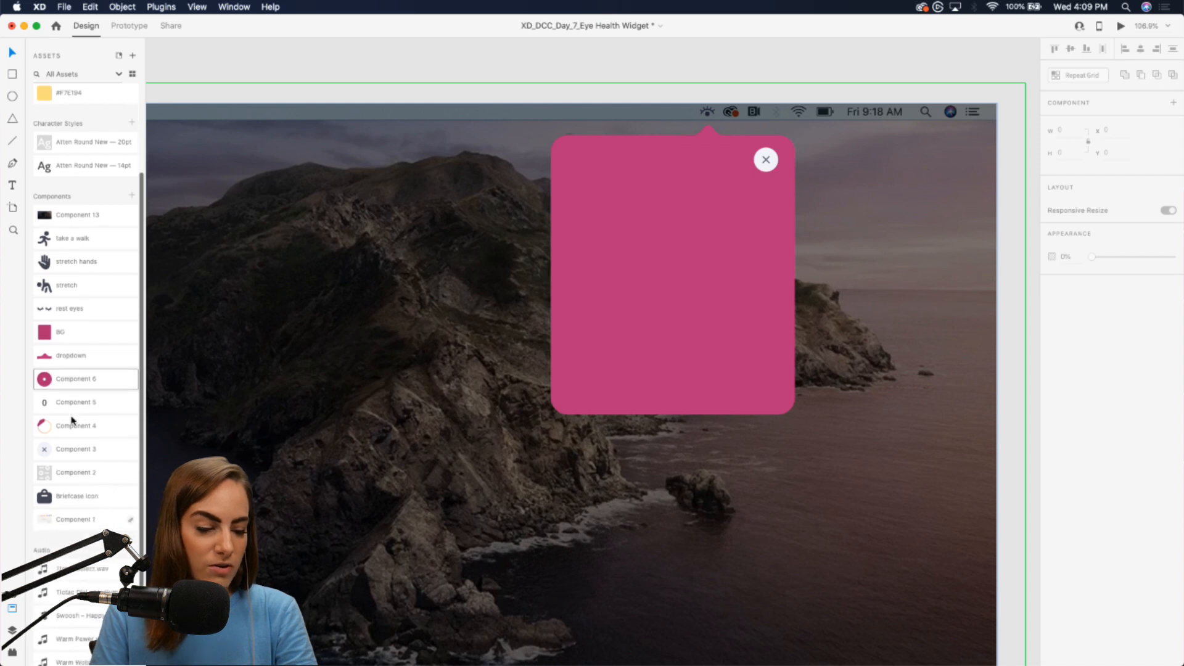
pyautogui.scroll(2, 72, 421)
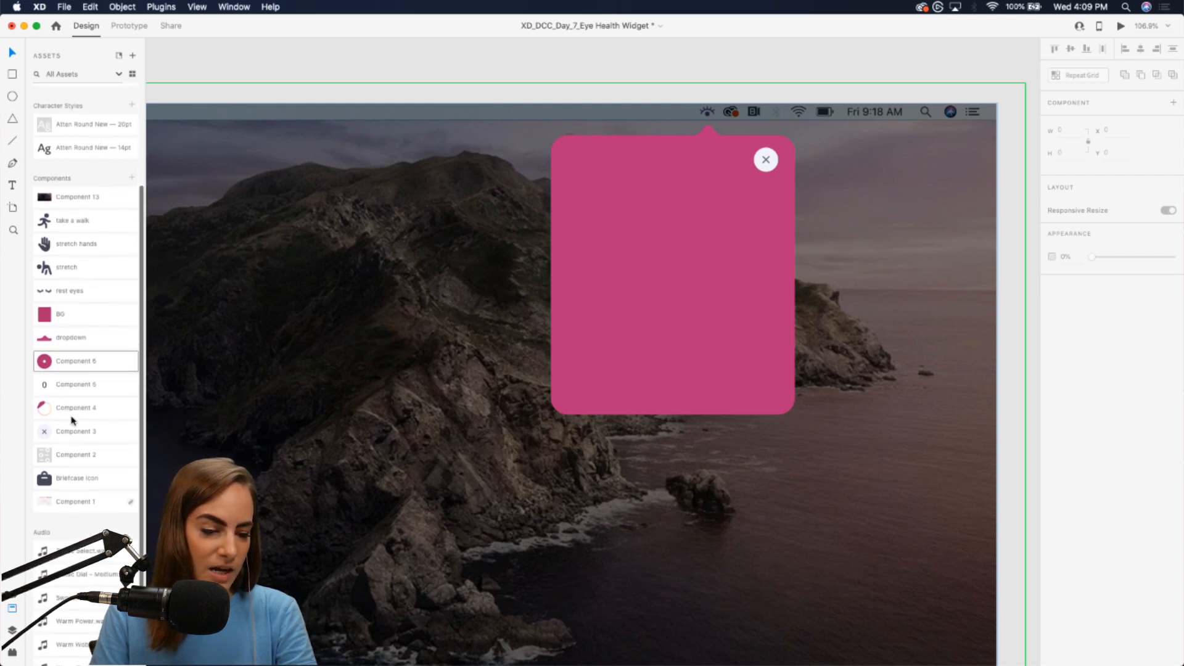
pyautogui.scroll(3, 72, 421)
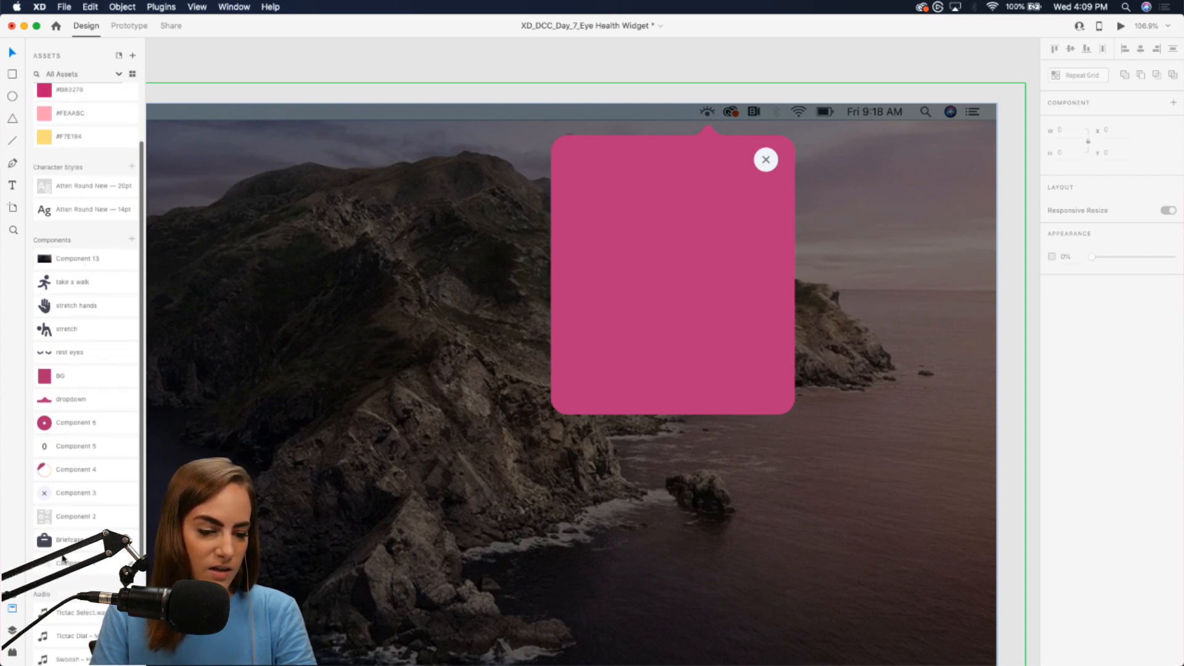
pyautogui.moveTo(63, 512); pyautogui.dragTo(577, 162)
pyautogui.click(649, 74)
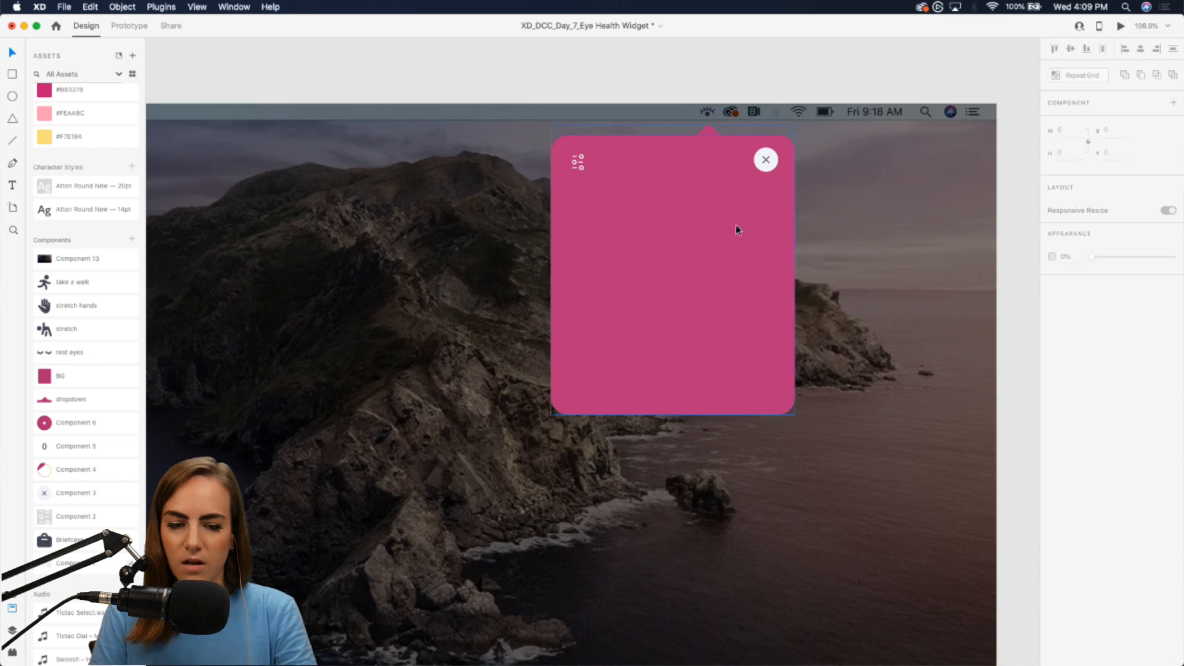
# Step: Draw a white rectangle 370 wide and about 96 high across the panel's lower edge at Y 421 and remove its border
pyautogui.scroll(3, 736, 224)
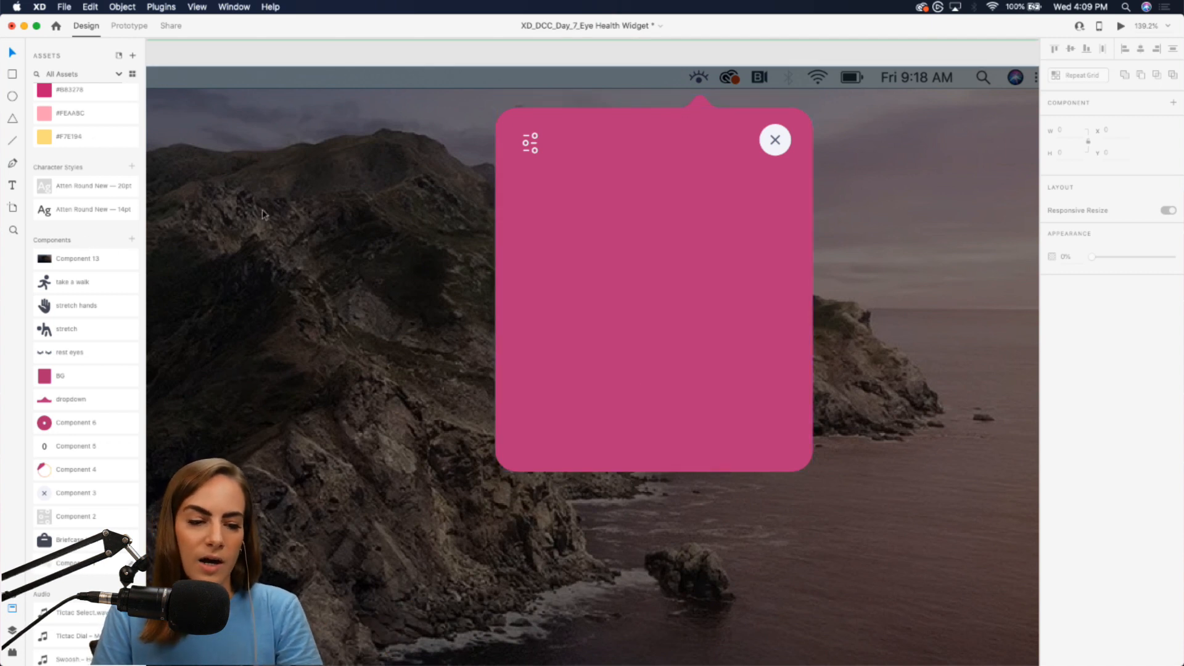
pyautogui.click(11, 74)
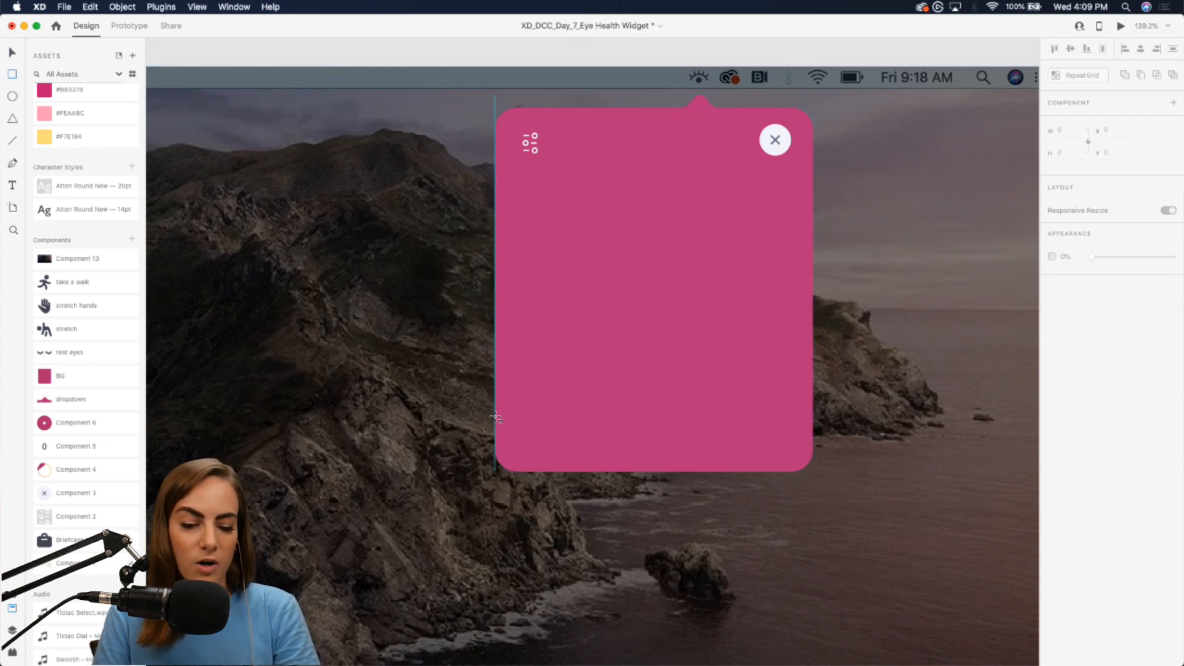
pyautogui.moveTo(496, 419)
pyautogui.mouseDown()
pyautogui.moveTo(709, 492)
pyautogui.moveTo(813, 500)
pyautogui.mouseUp()
pyautogui.press('v')
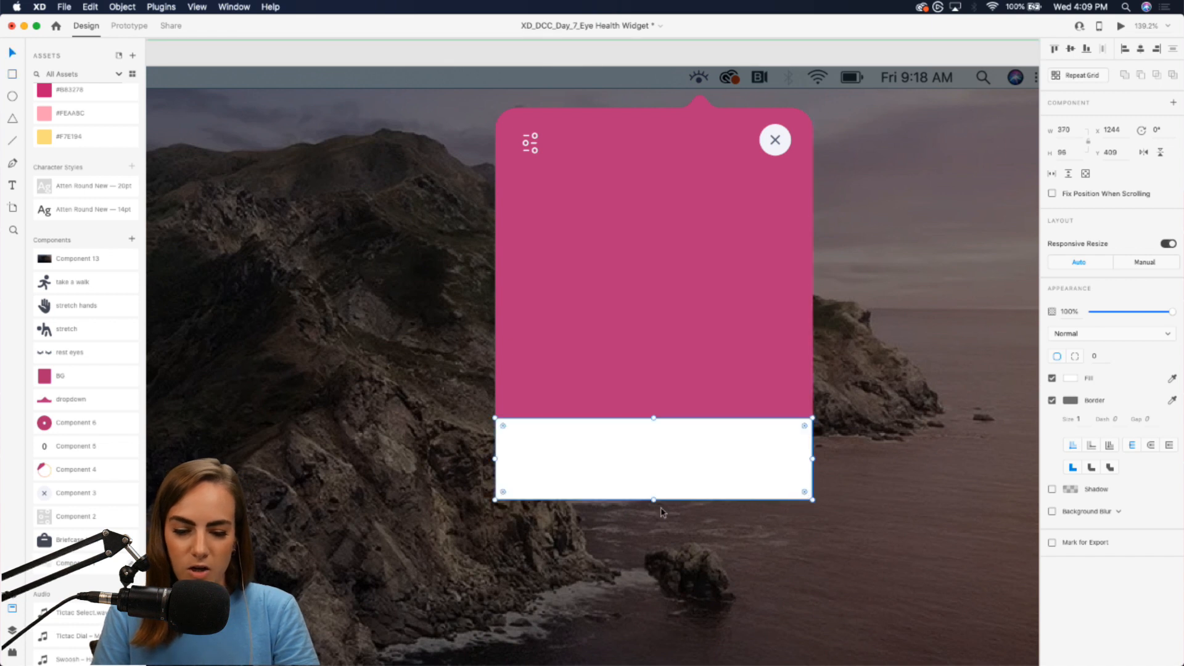
pyautogui.moveTo(654, 500); pyautogui.dragTo(676, 477)
pyautogui.moveTo(653, 433); pyautogui.dragTo(654, 427)
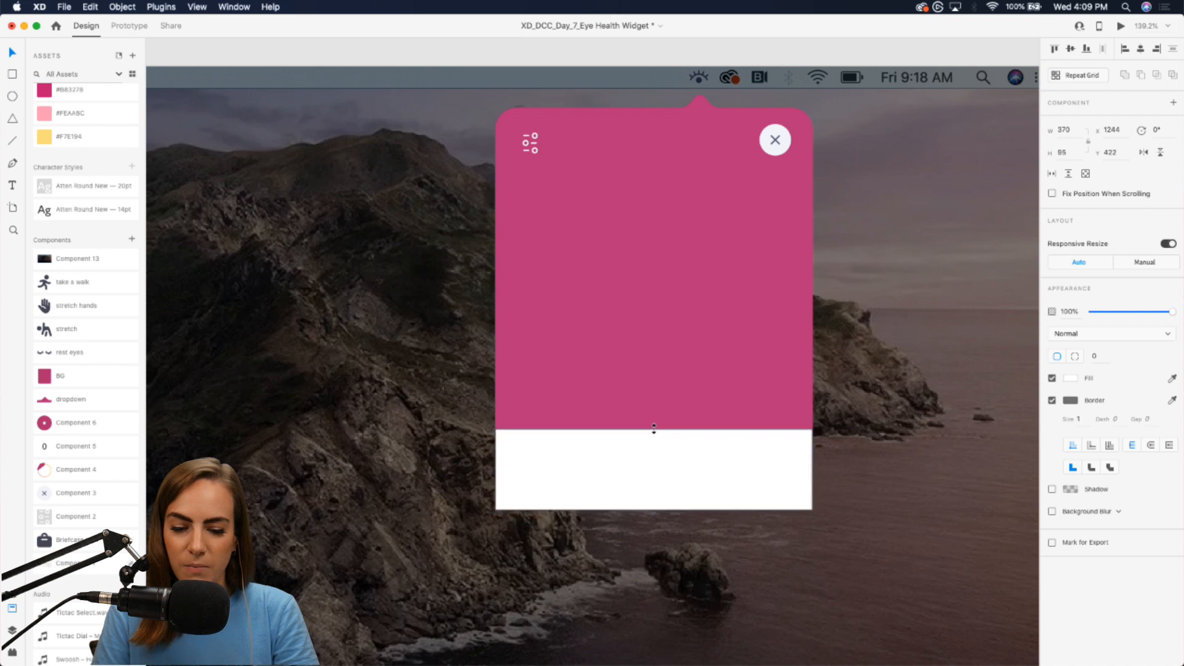
pyautogui.click(1053, 401)
# Step: Round the white rectangle's corners to a radius of 28, then set both upper corners to 0
pyautogui.scroll(-4, 759, 404)
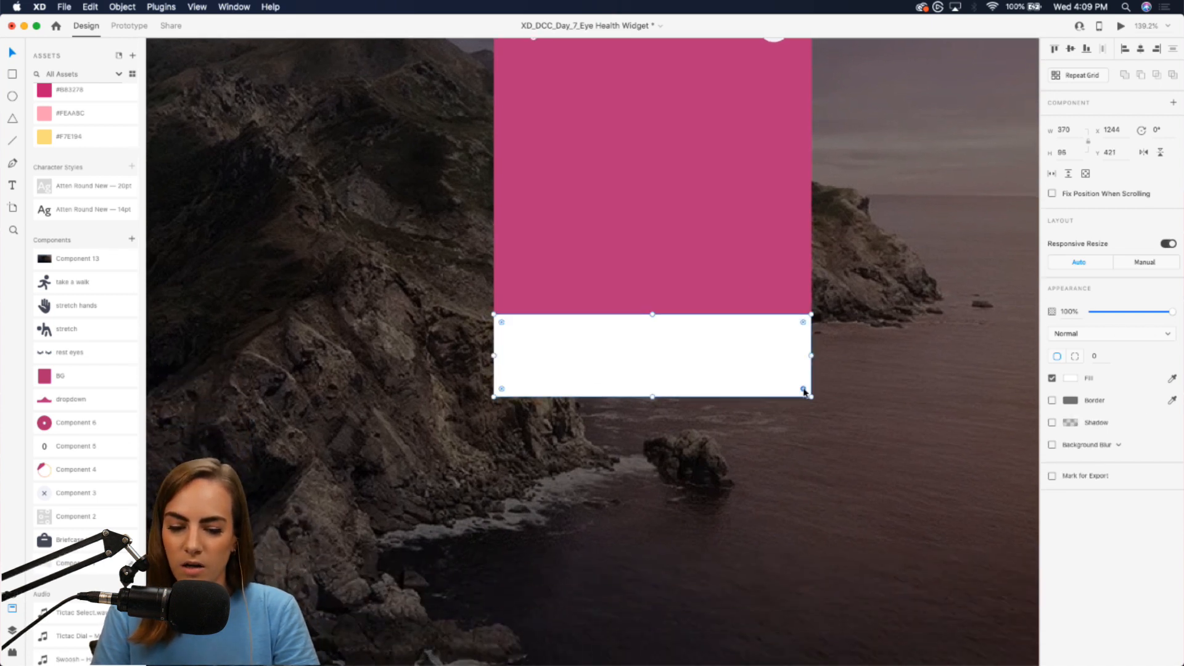
pyautogui.moveTo(805, 391); pyautogui.dragTo(788, 375)
pyautogui.scroll(2, 789, 376)
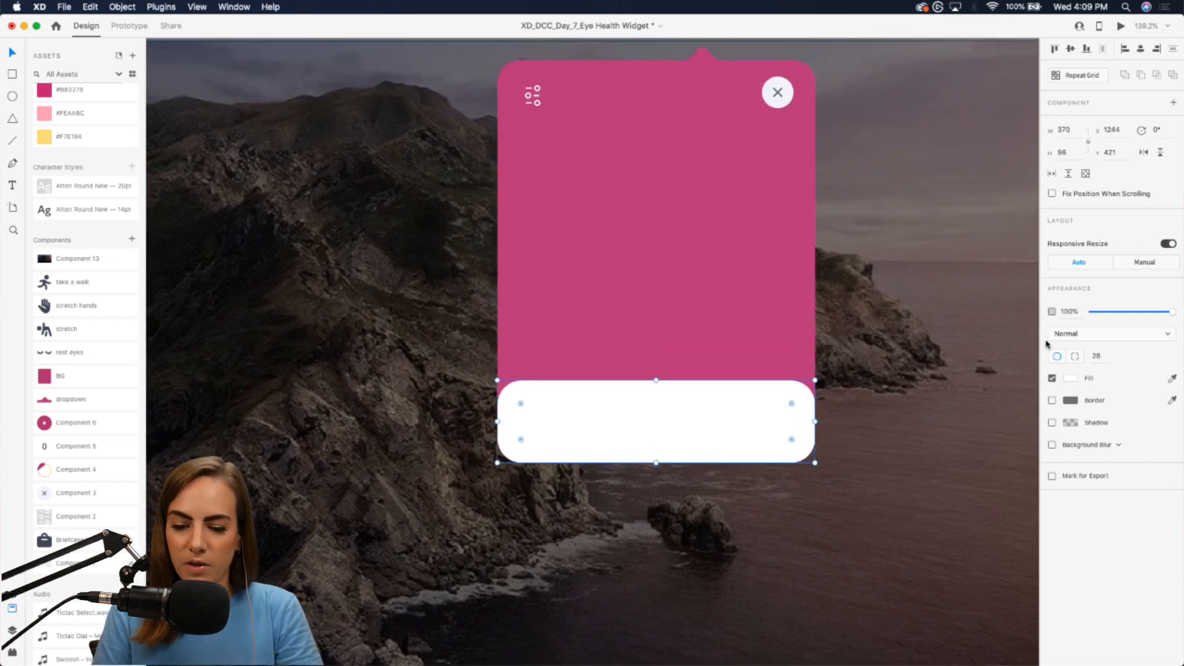
pyautogui.click(1076, 356)
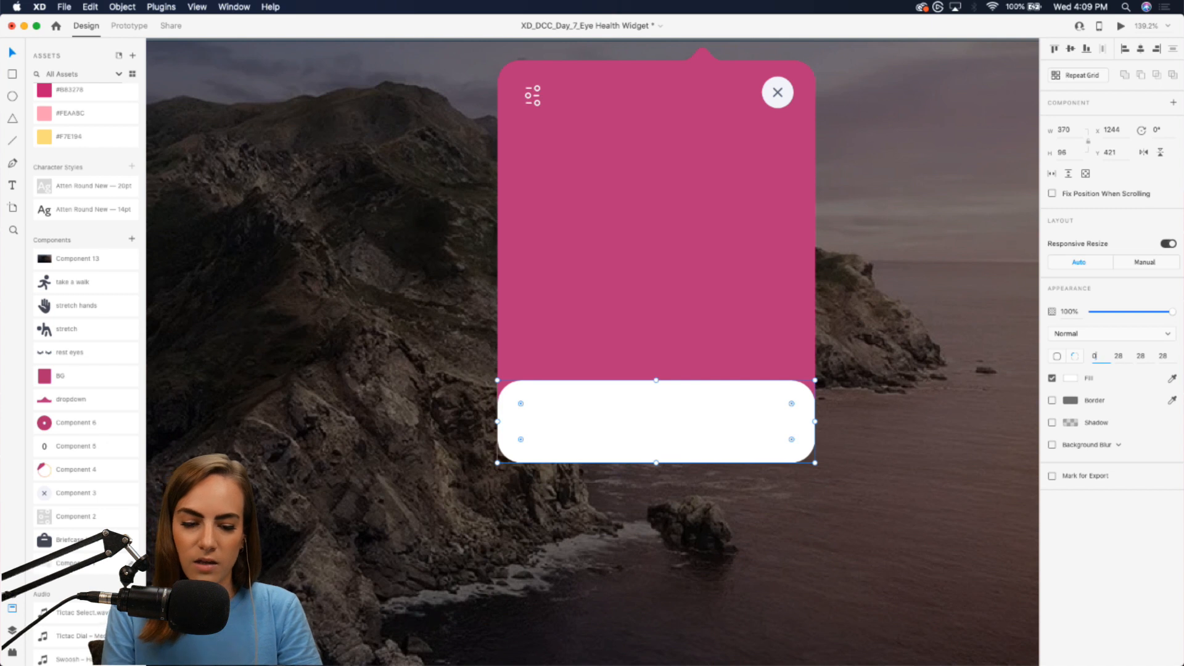
pyautogui.press('Return')
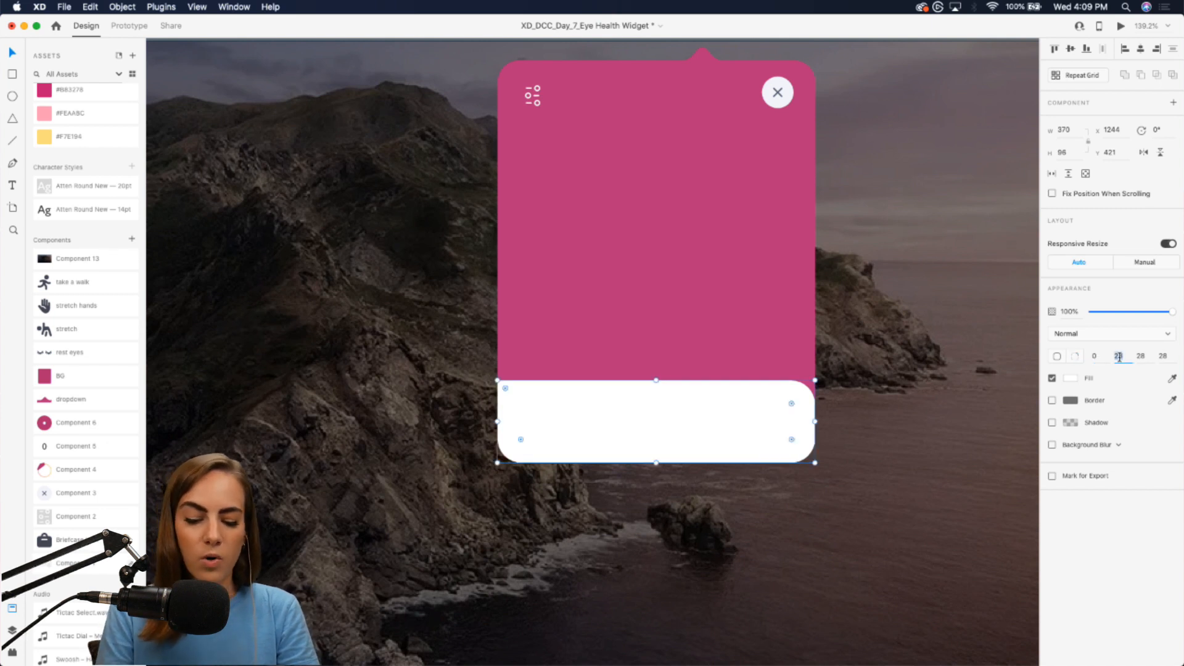
pyautogui.write('0')
pyautogui.press('Return')
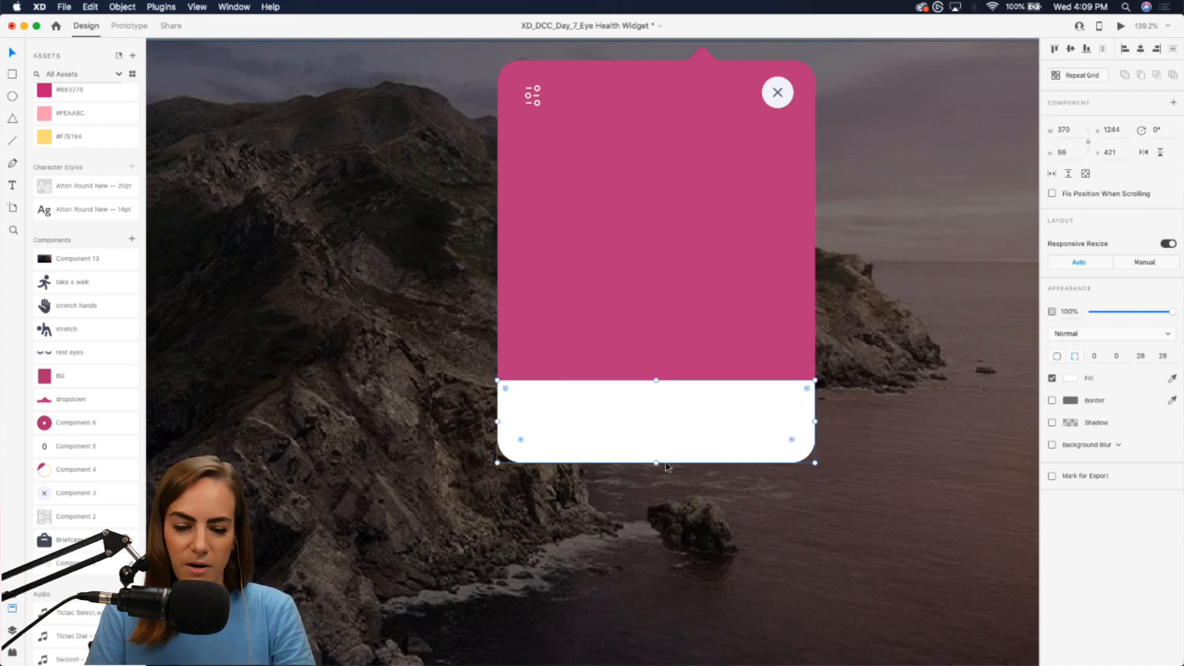
# Step: Shift the white rectangle slightly down and extend its upper edge to Y 415, making it 105 high
pyautogui.moveTo(675, 444); pyautogui.dragTo(675, 447)
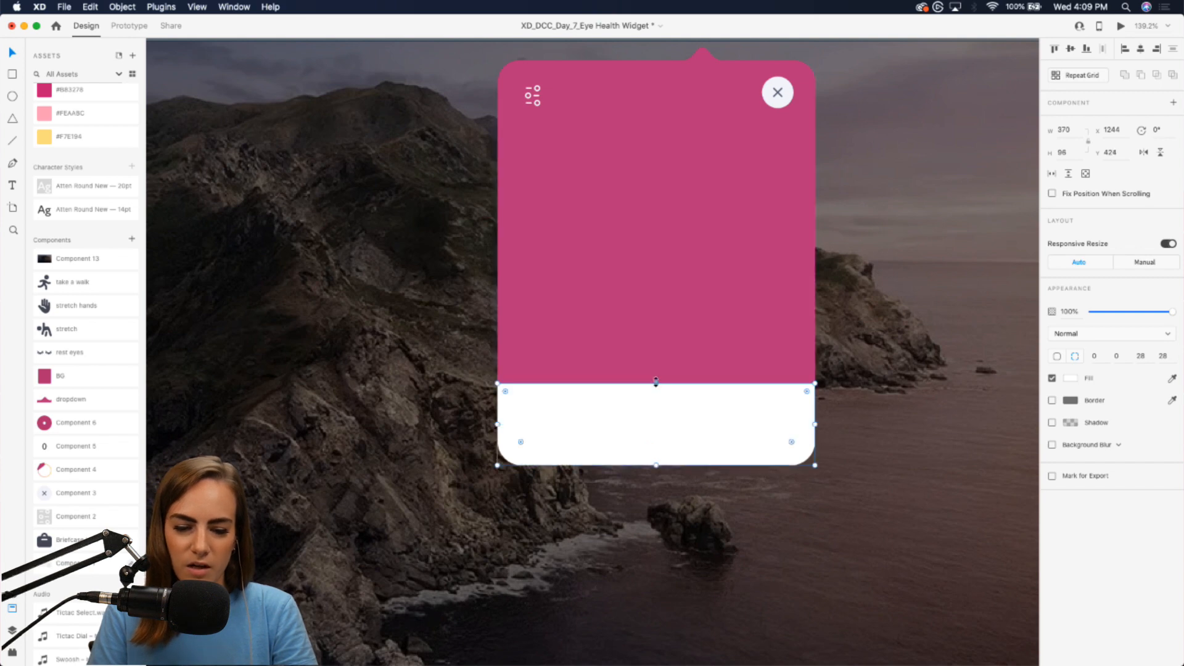
pyautogui.moveTo(656, 382); pyautogui.dragTo(656, 375)
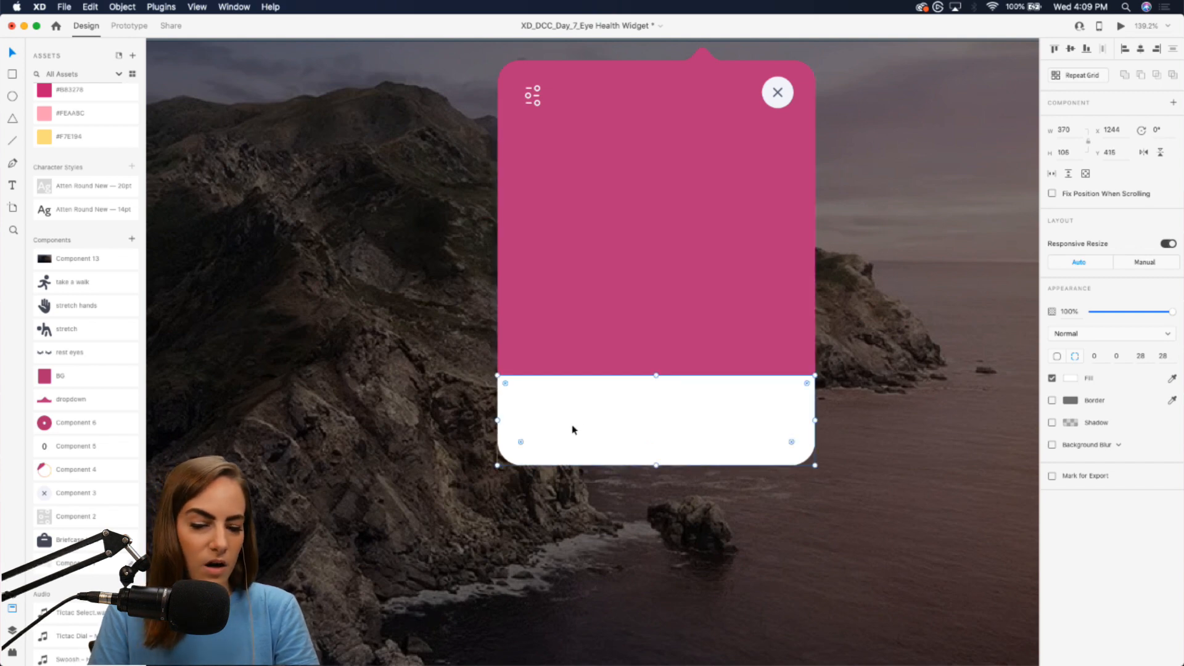
pyautogui.scroll(5, 570, 430)
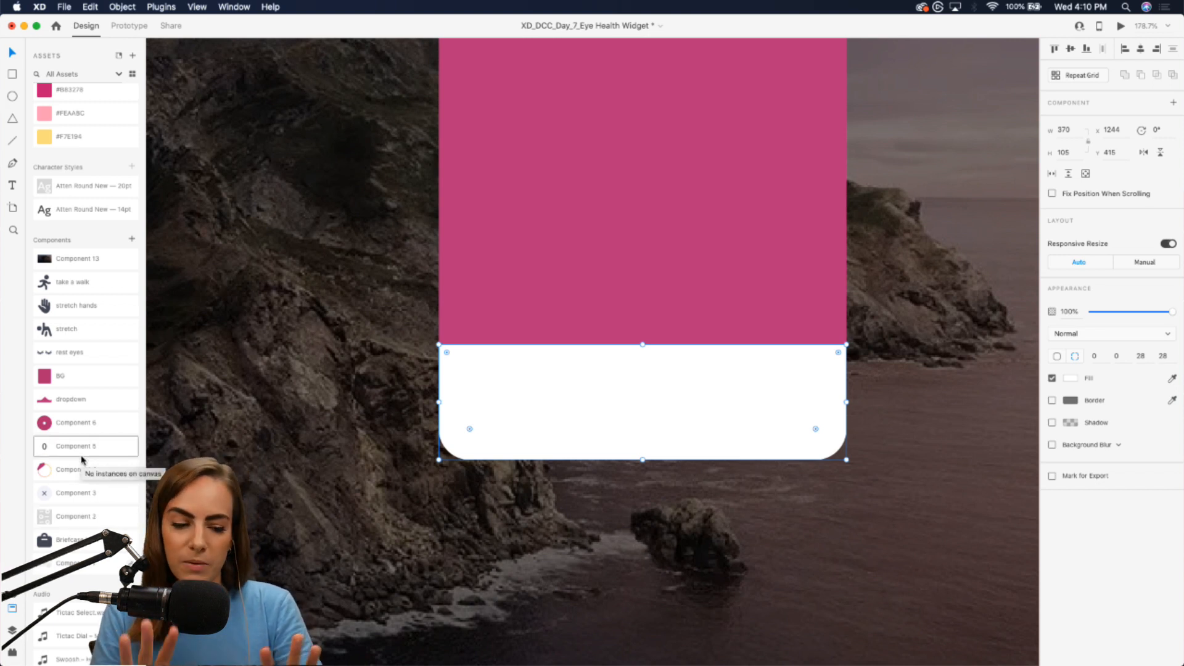
# Step: Lock the Component 13 wallpaper instance on the artboard
pyautogui.scroll(-10, 495, 393)
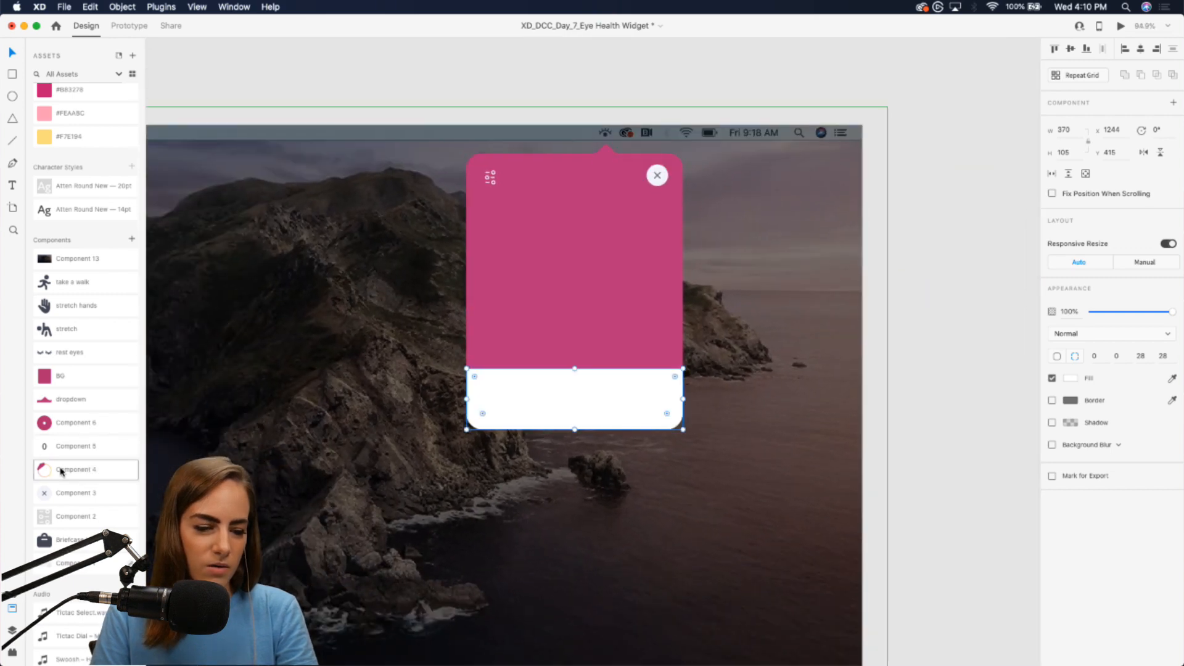
pyautogui.click(363, 205)
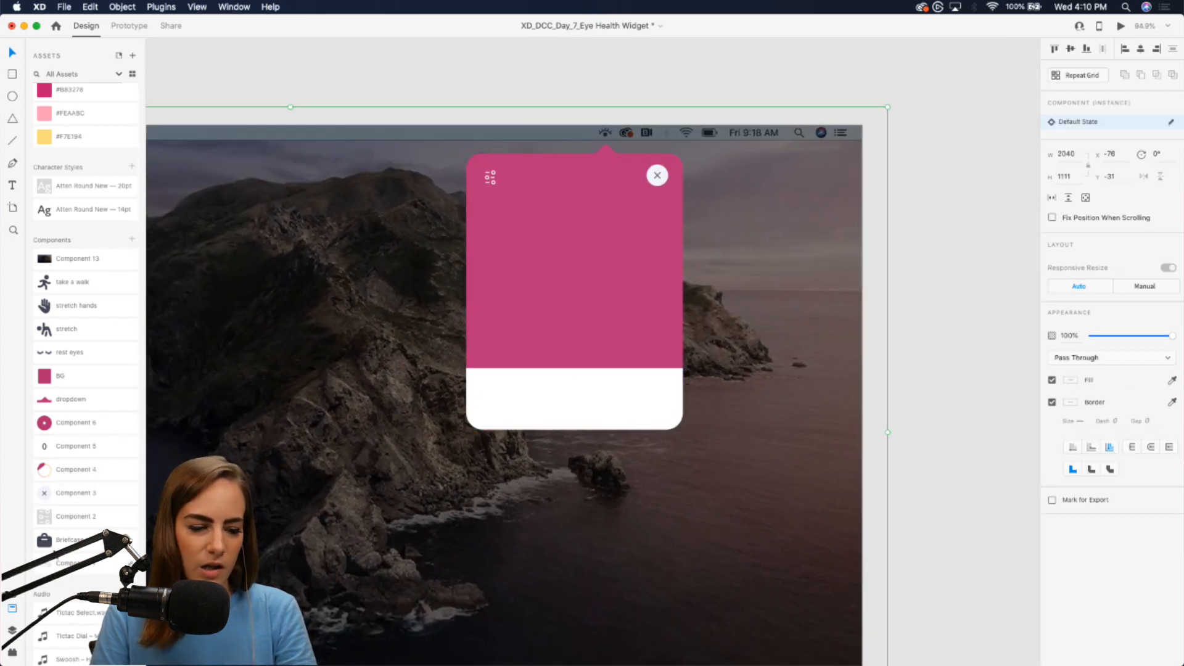
pyautogui.click(12, 631)
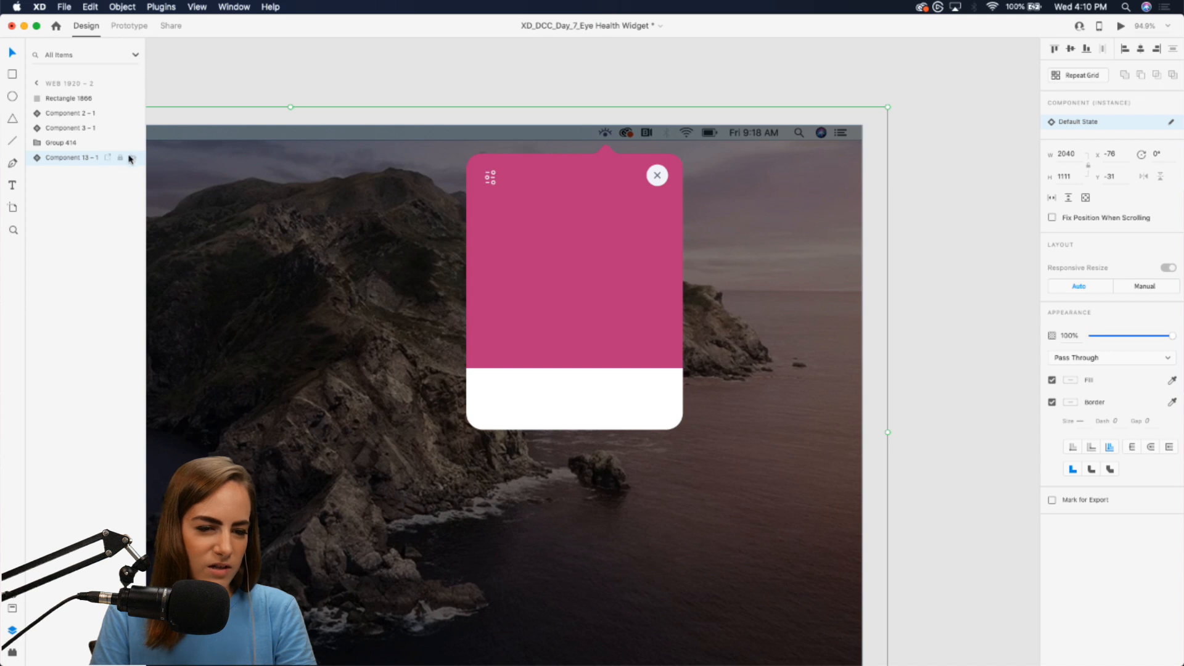
pyautogui.click(120, 157)
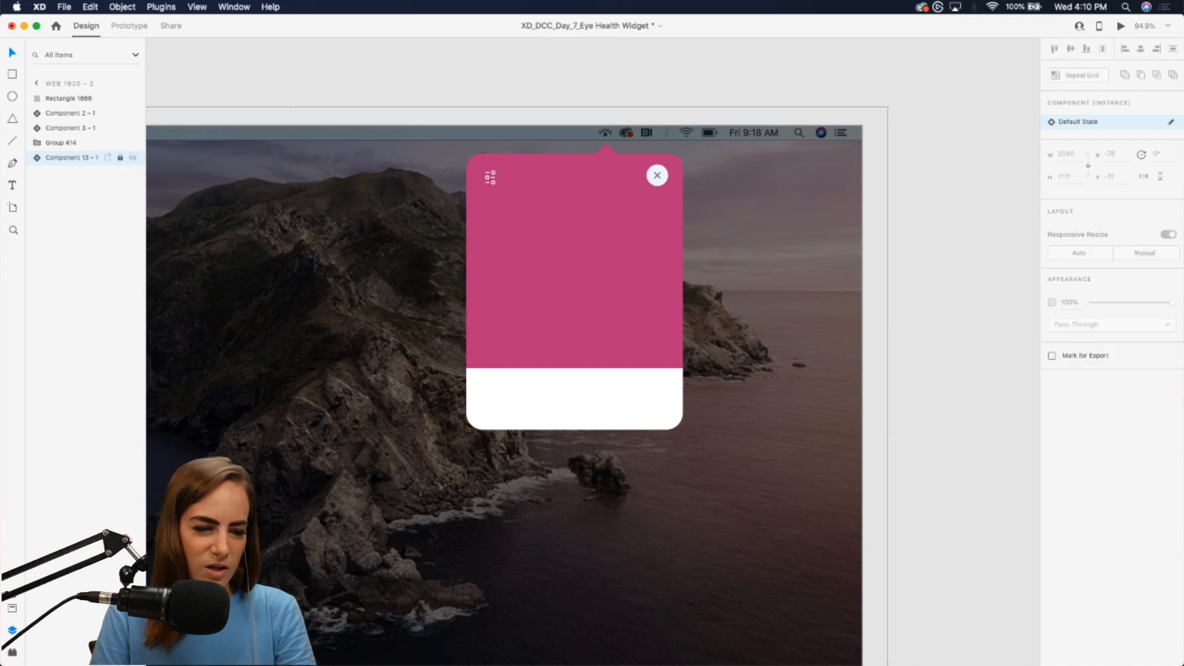
# Step: Place the Component 6 magenta dot near the left end of the white footer at X 1268, Y 443
pyautogui.click(13, 609)
pyautogui.moveTo(71, 429); pyautogui.dragTo(493, 397)
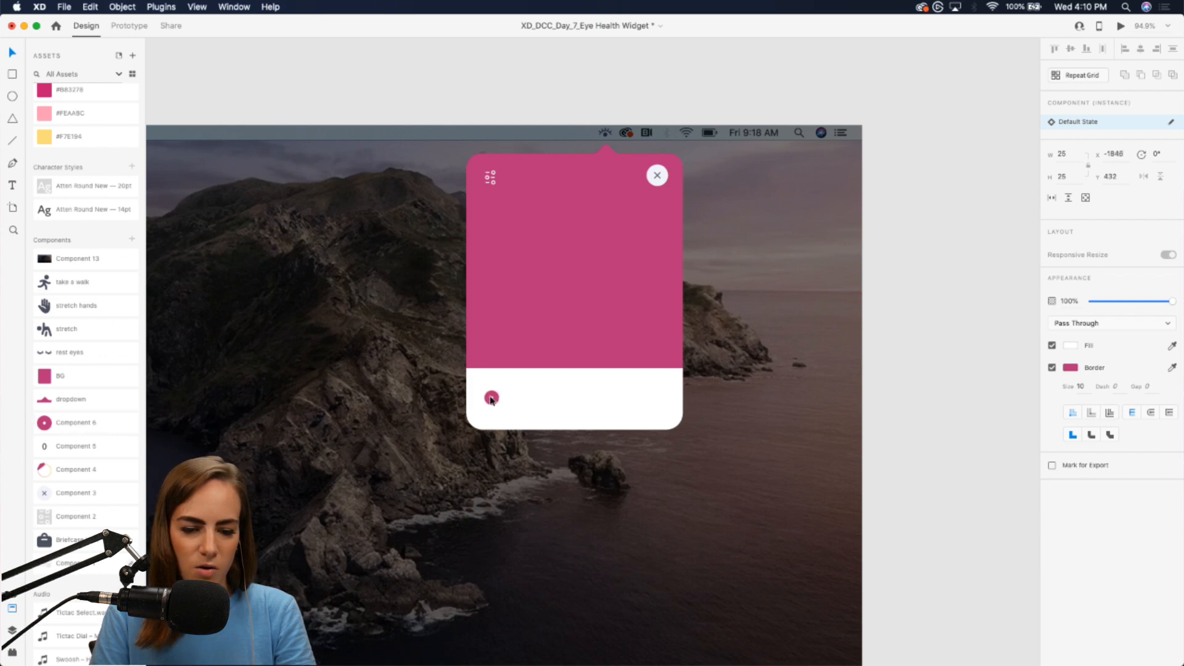
pyautogui.scroll(5, 488, 352)
pyautogui.scroll(-3, 487, 357)
pyautogui.hscroll(3, 488, 357)
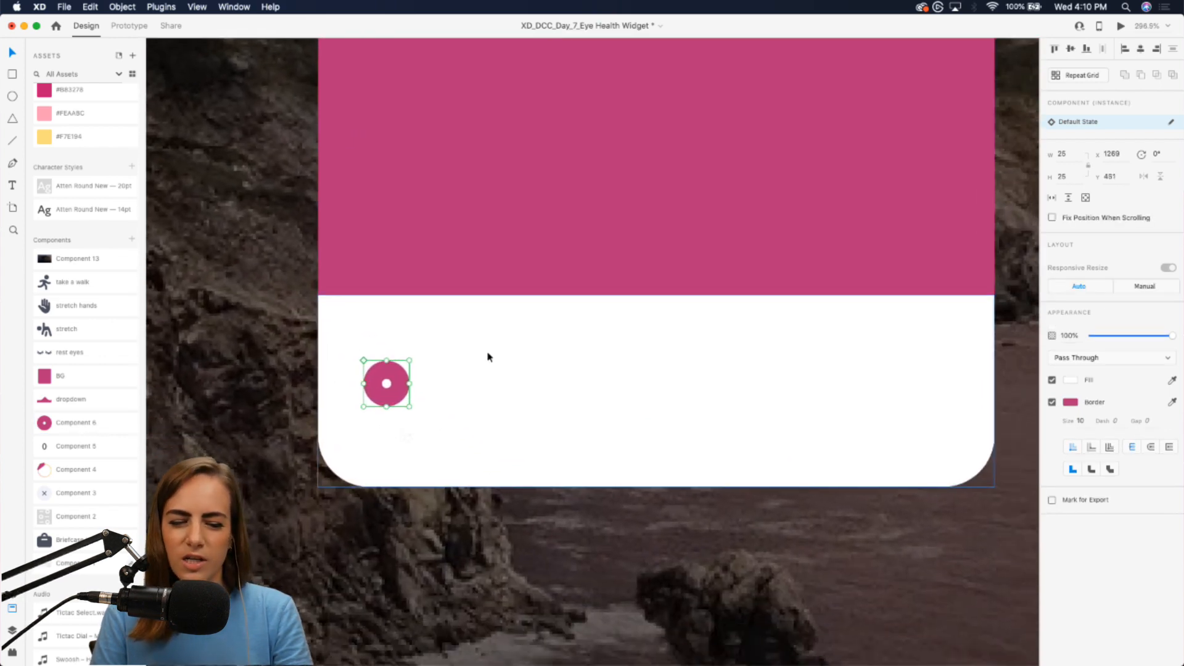
pyautogui.moveTo(406, 386); pyautogui.dragTo(400, 372)
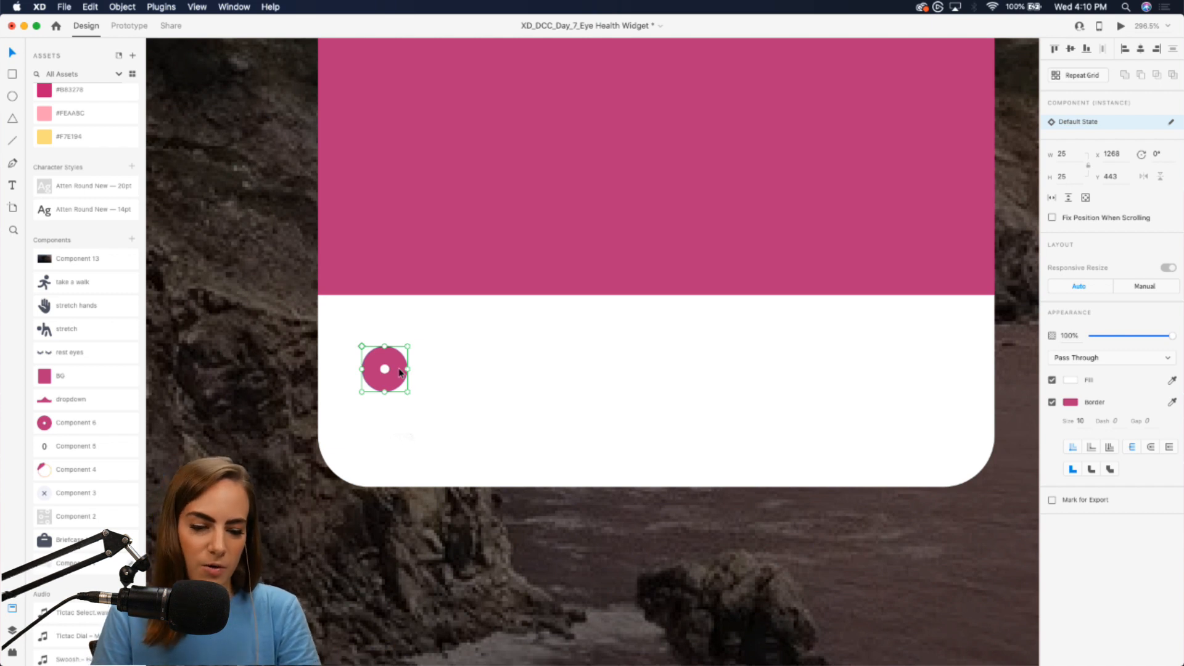
# Step: Duplicate the magenta dot to its right at X 1336, Y 443 and ungroup the copy from its component
pyautogui.moveTo(400, 372); pyautogui.dragTo(523, 374)
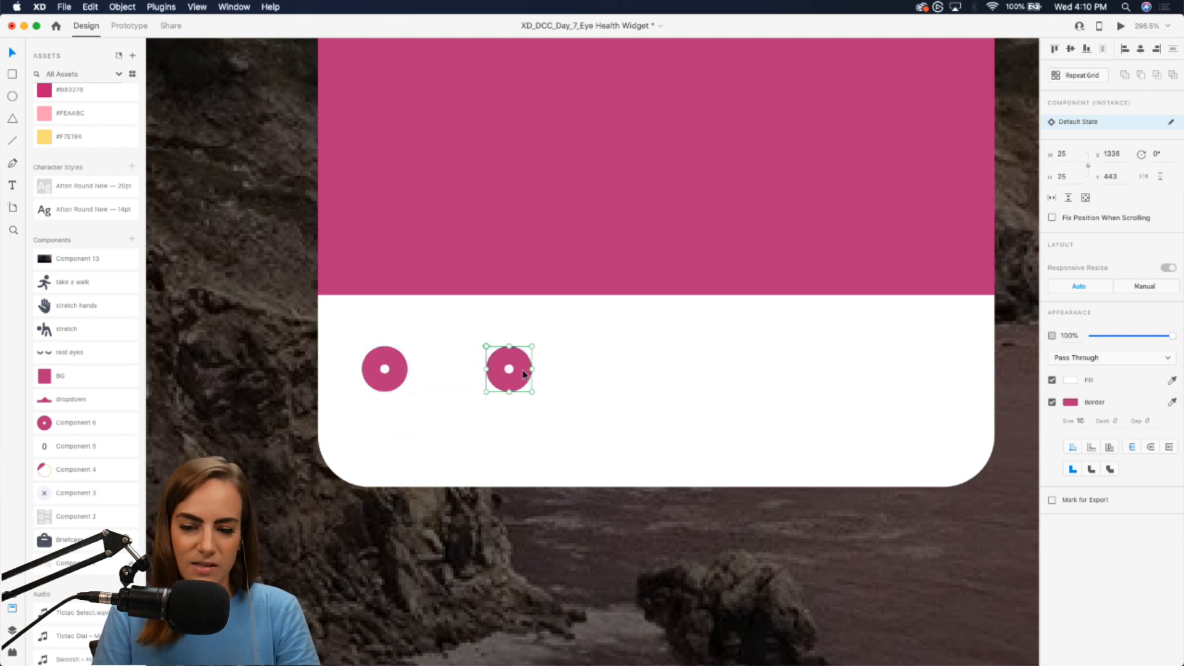
pyautogui.rightClick(523, 374)
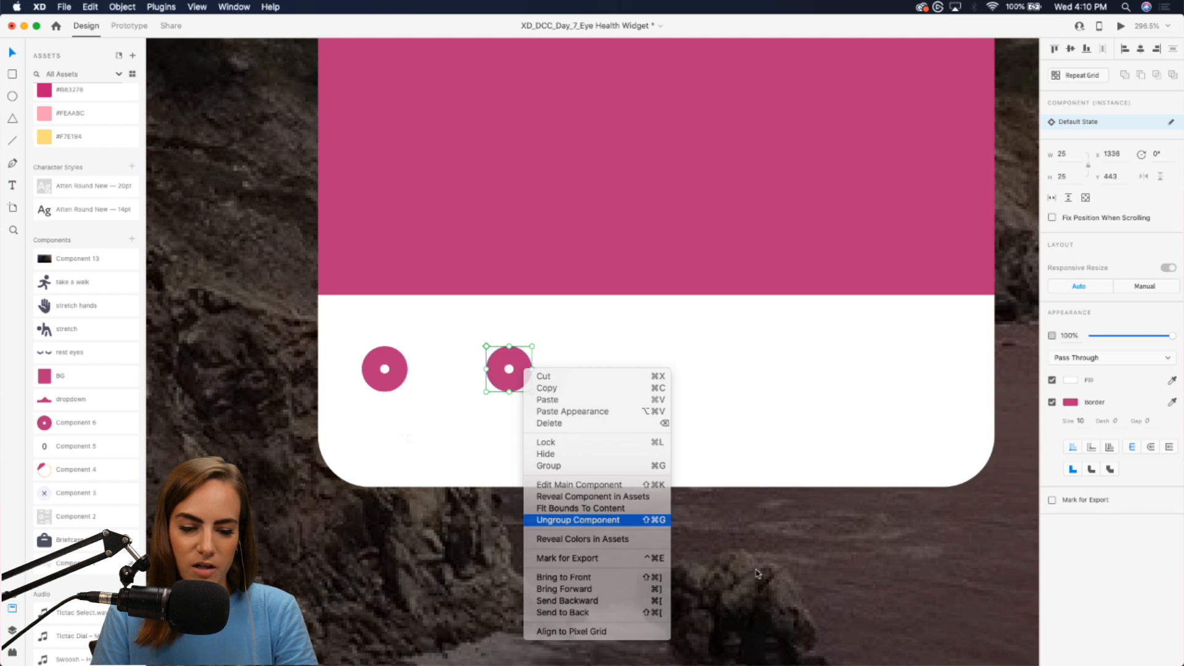
pyautogui.click(570, 520)
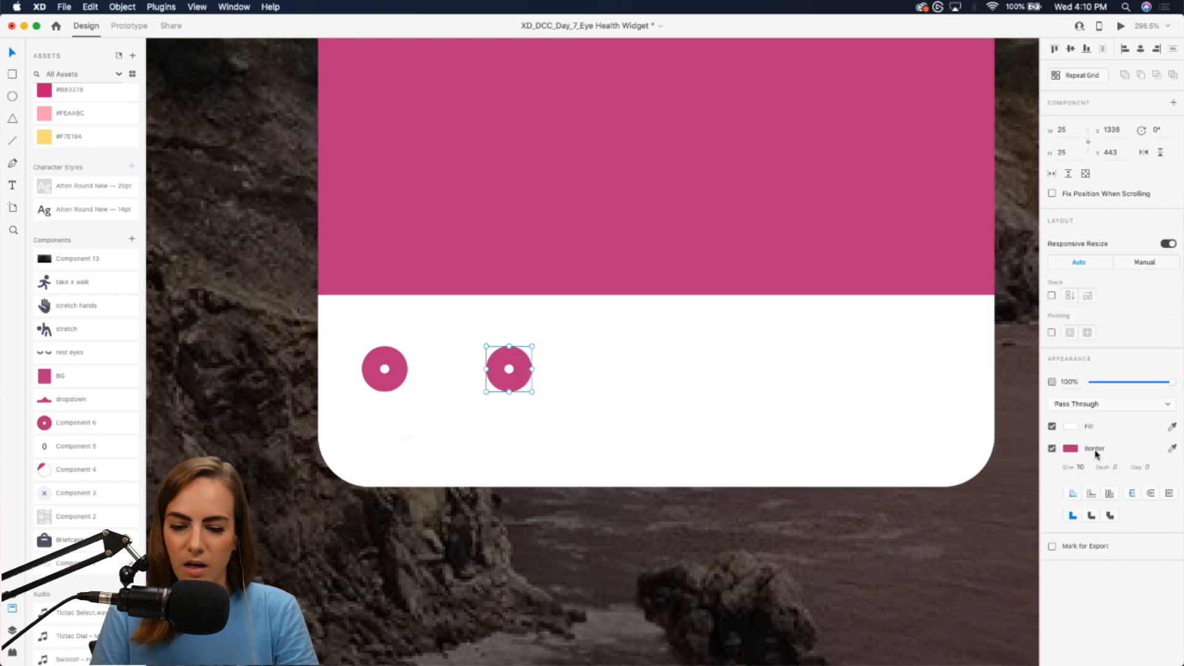
# Step: Recolour the second dot's border with the light grey #EEF2F6 asset colour sampled by the eyedropper
pyautogui.scroll(3, 79, 220)
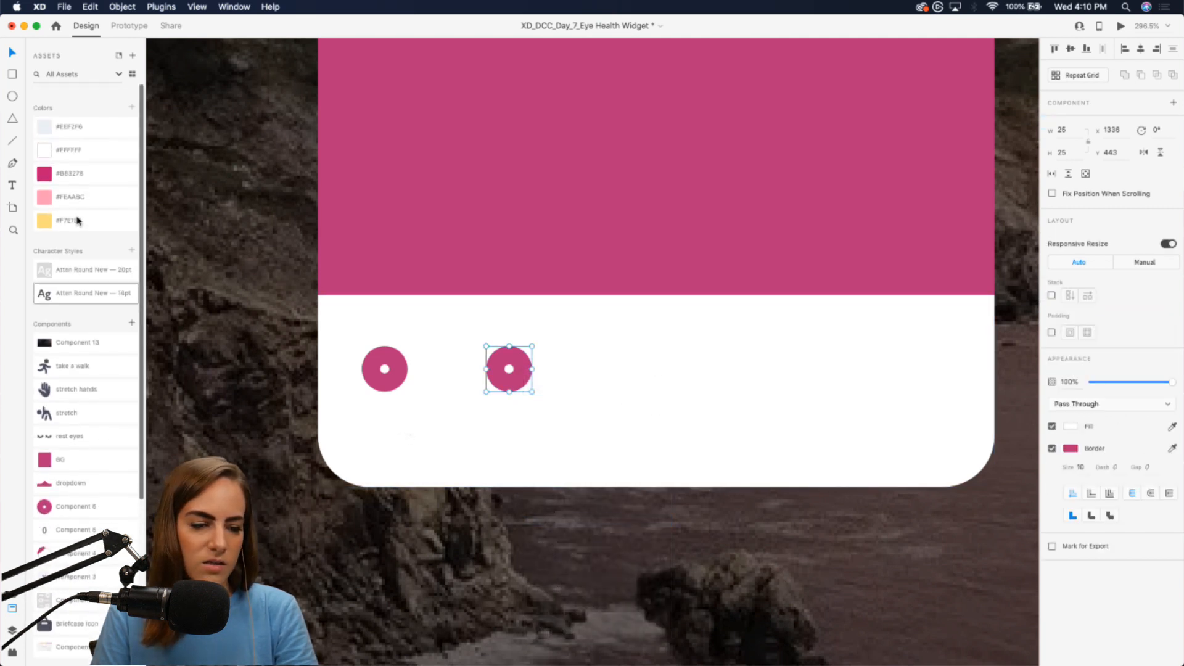
pyautogui.click(1172, 449)
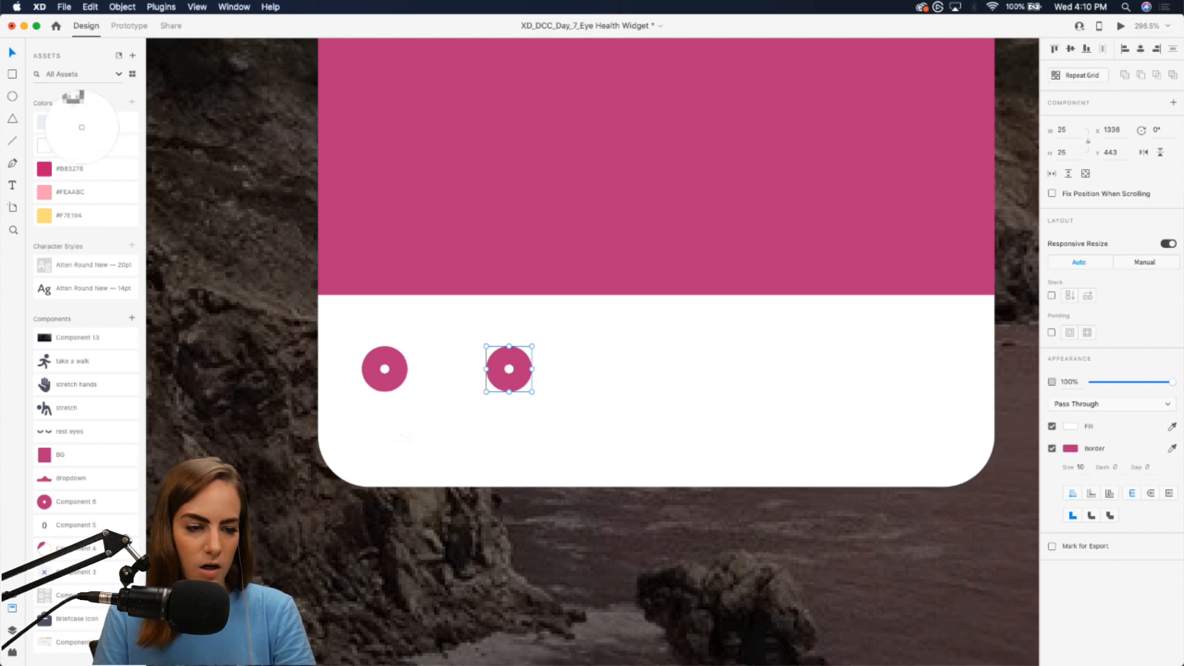
pyautogui.click(48, 122)
pyautogui.scroll(-5, 483, 492)
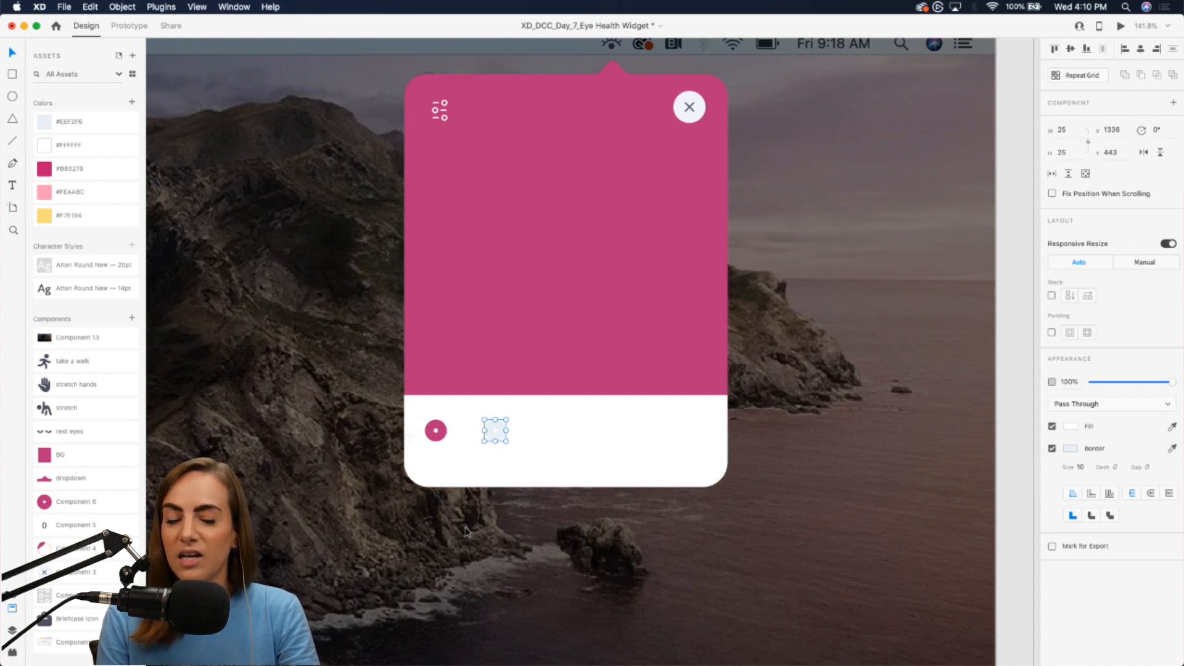
pyautogui.click(557, 534)
# Step: Duplicate the grey dot three times along the footer, the last at X 1558, and move the magenta dot to X 1275
pyautogui.scroll(4, 557, 534)
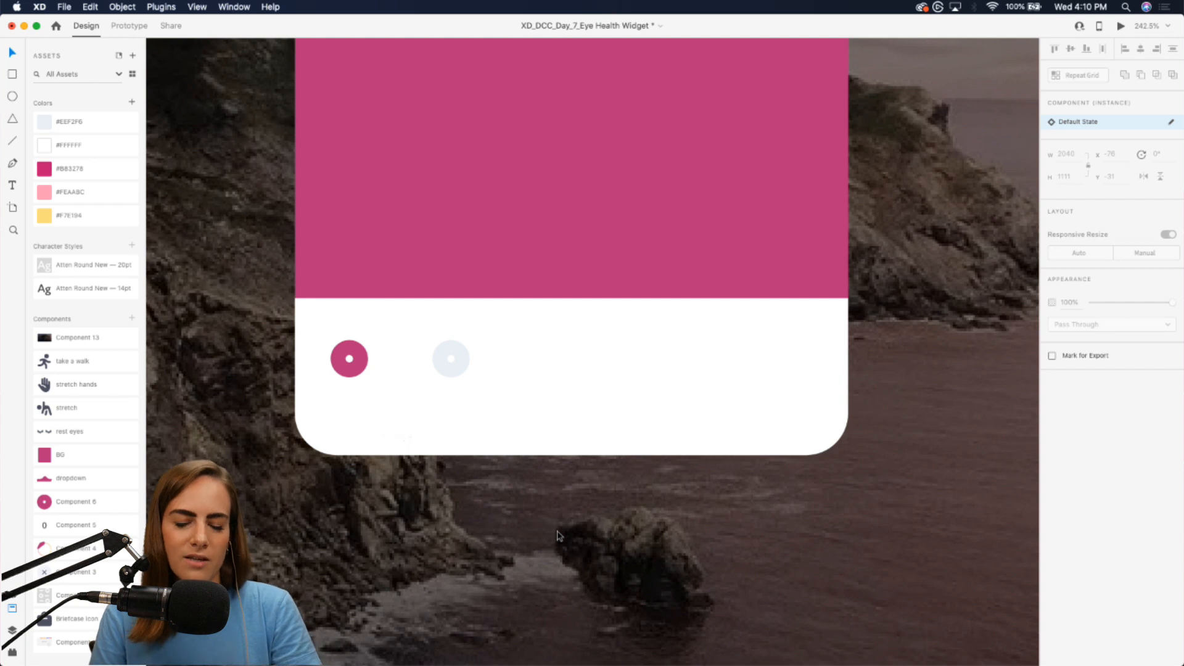
pyautogui.click(454, 370)
pyautogui.moveTo(454, 370); pyautogui.dragTo(785, 370)
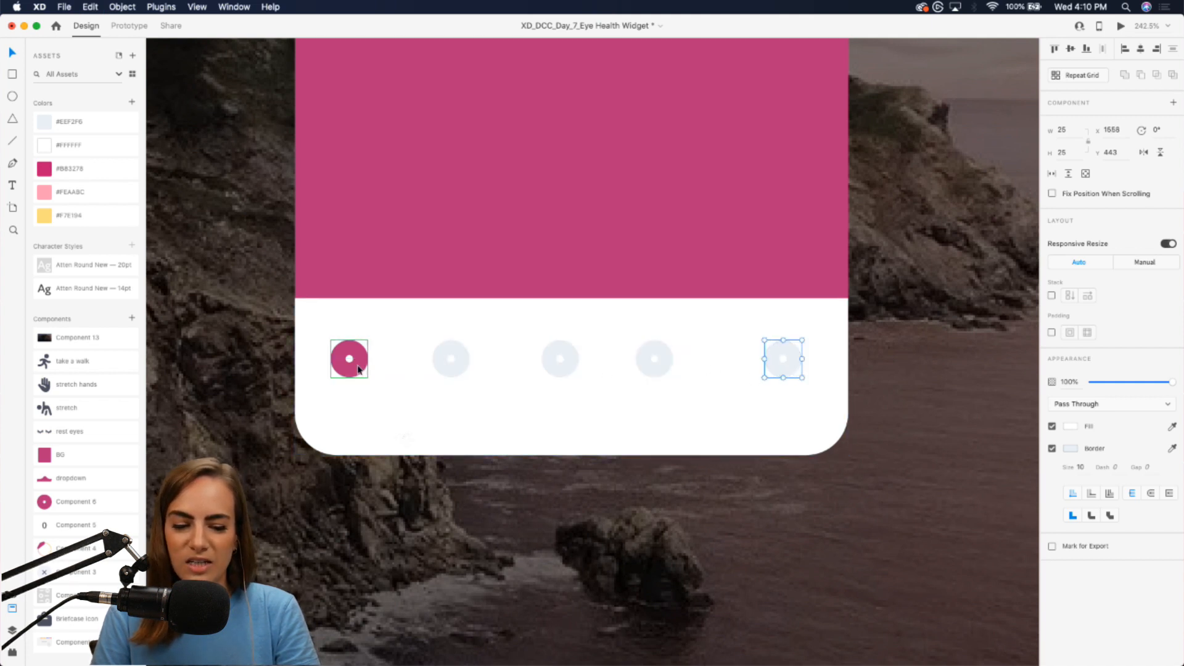
pyautogui.moveTo(359, 370); pyautogui.dragTo(366, 370)
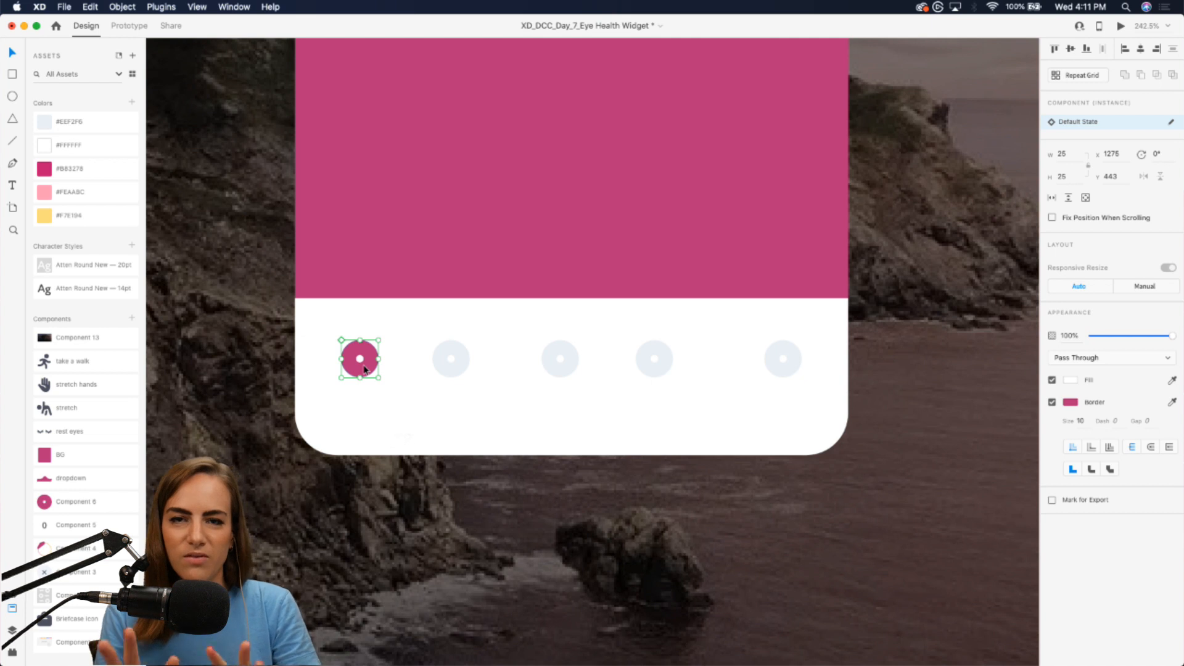
# Step: Distribute all five footer dots horizontally so the gaps between them are equal
pyautogui.keyDown('shift'); pyautogui.click(436, 362); pyautogui.keyUp('shift')
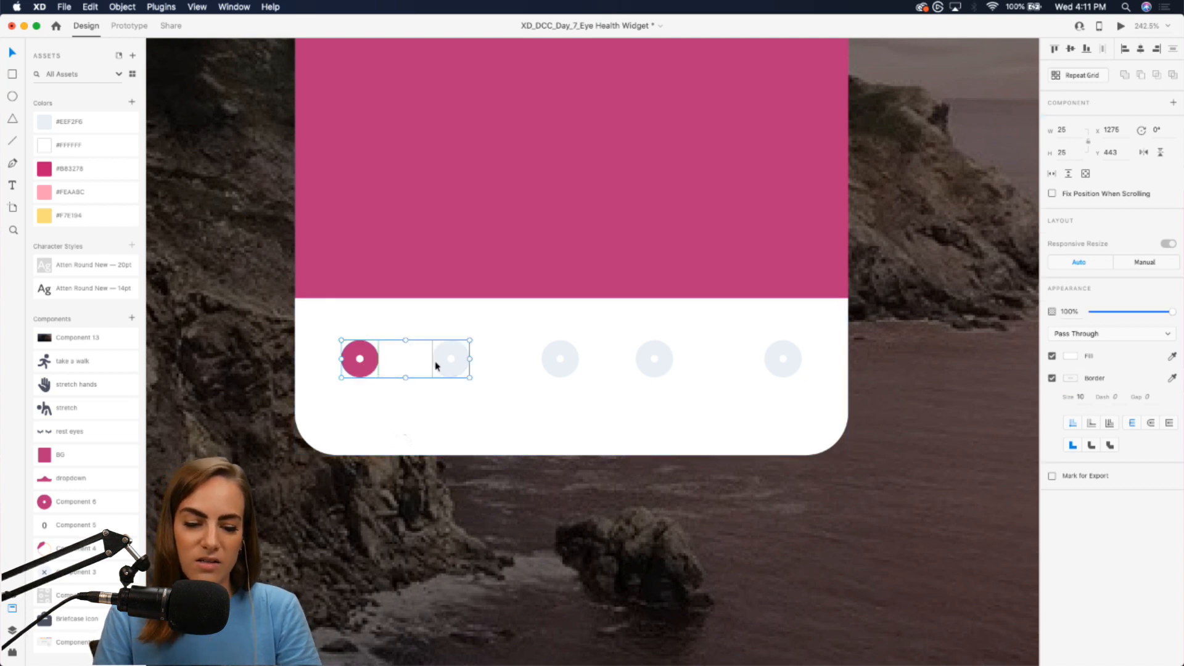
pyautogui.keyDown('shift'); pyautogui.click(565, 363); pyautogui.keyUp('shift')
pyautogui.keyDown('shift'); pyautogui.click(659, 363); pyautogui.keyUp('shift')
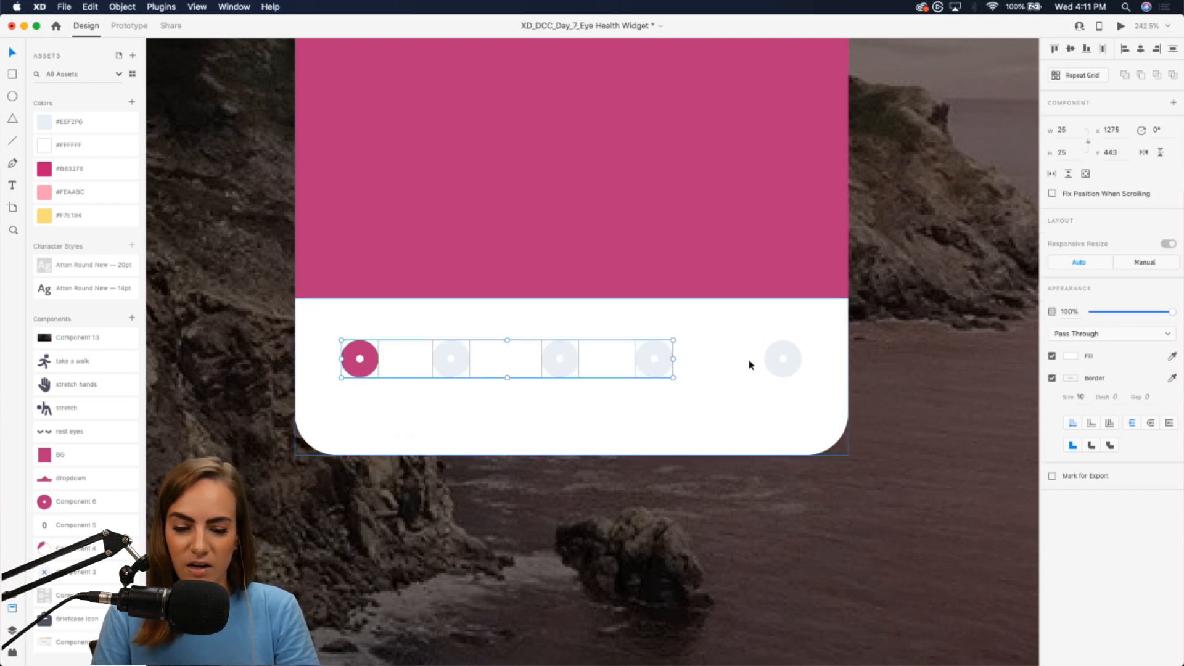
pyautogui.keyDown('shift'); pyautogui.click(787, 363); pyautogui.keyUp('shift')
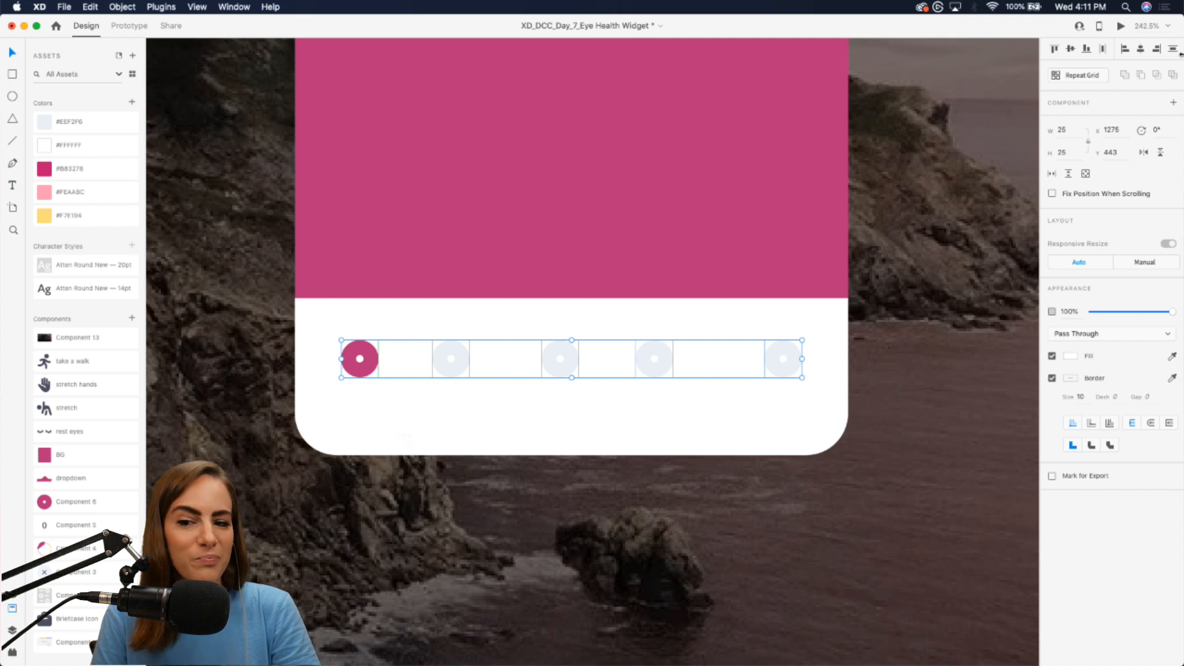
pyautogui.click(1104, 50)
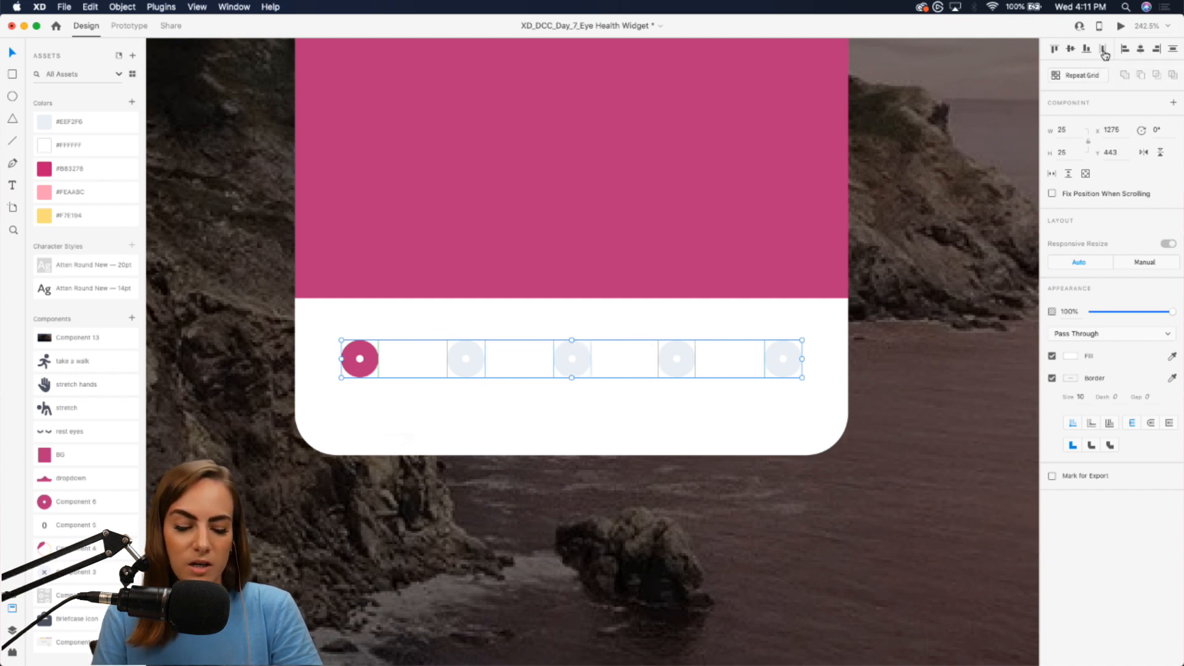
pyautogui.press('super+z')
pyautogui.click(1104, 52)
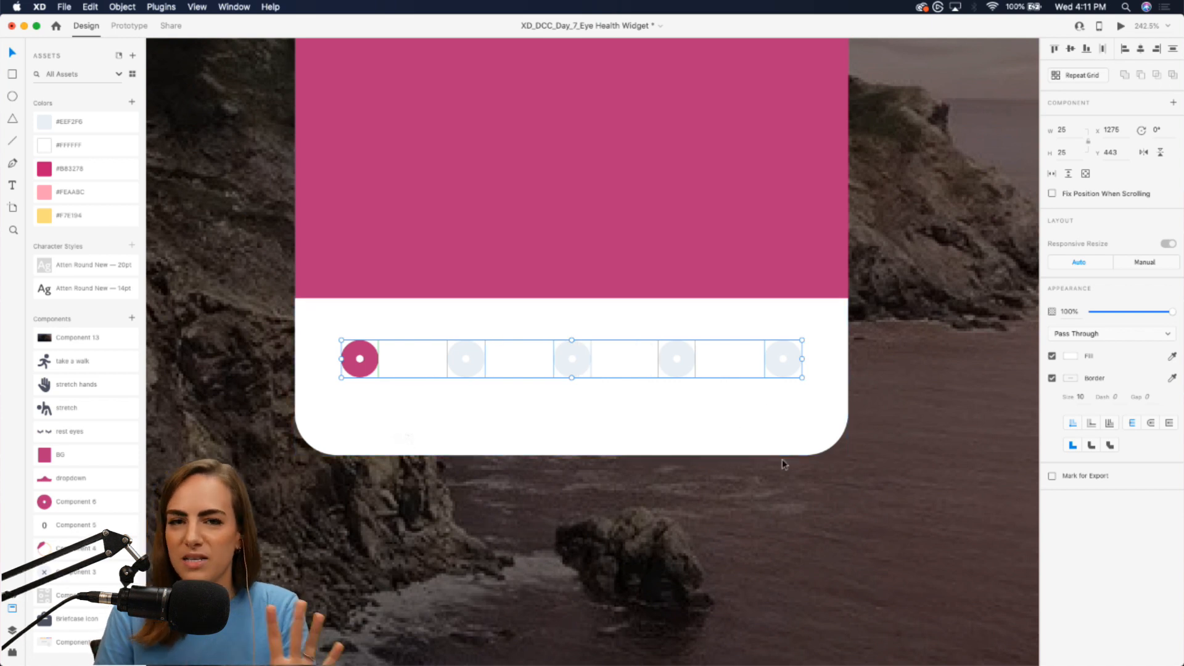
pyautogui.click(925, 557)
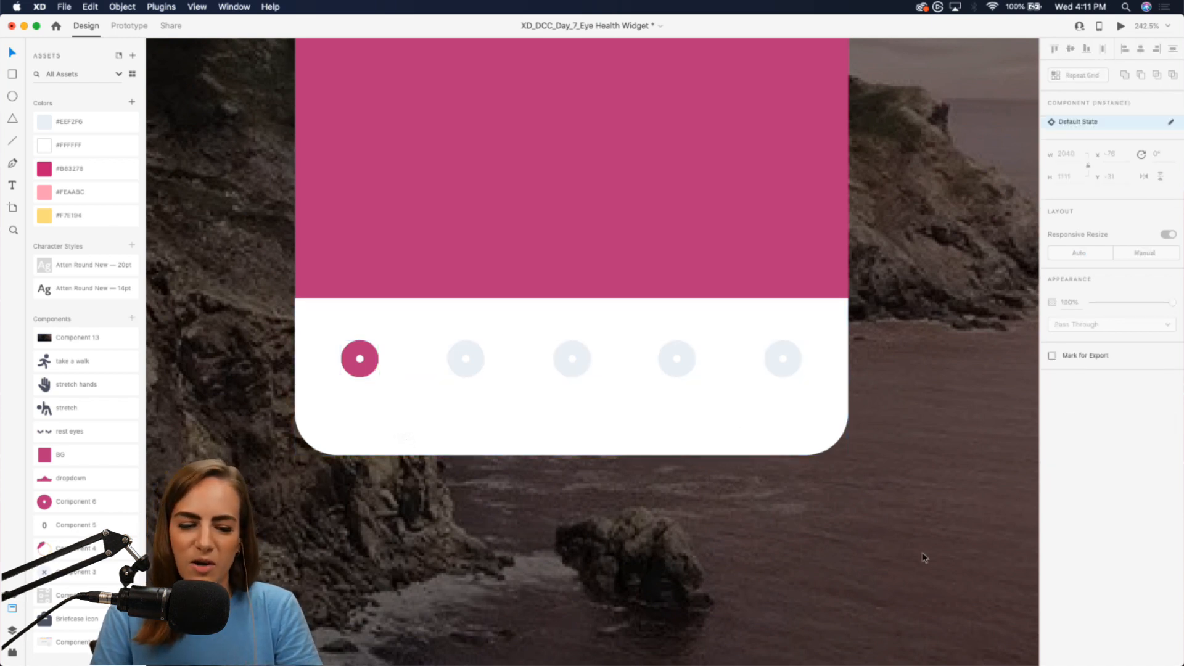
# Step: Add an auto-width text label "0" below the magenta dot using the Atten Round New 14pt character style
pyautogui.click(13, 185)
pyautogui.moveTo(329, 399); pyautogui.dragTo(407, 456)
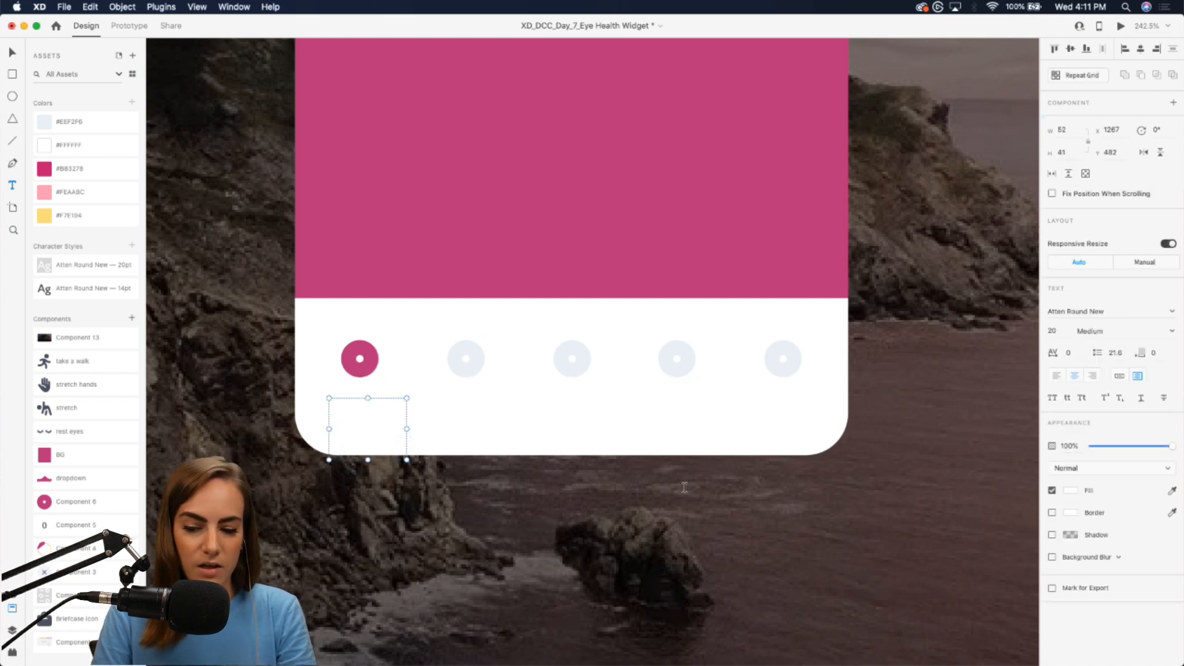
pyautogui.click(1121, 376)
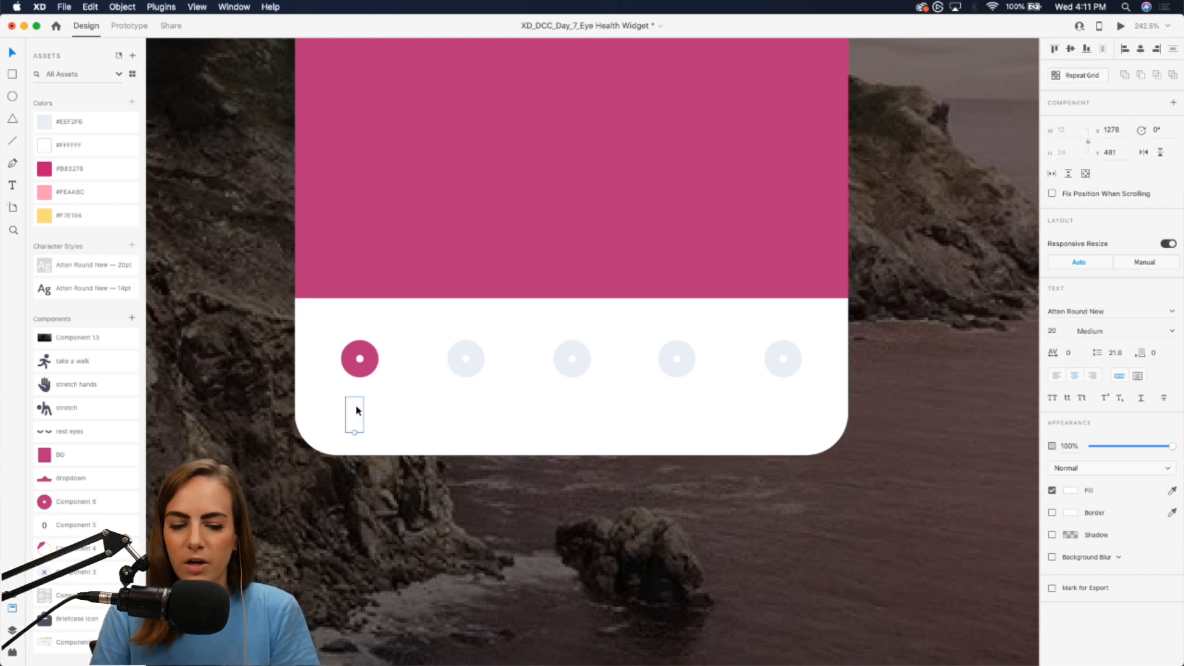
pyautogui.click(92, 288)
pyautogui.write('0')
# Step: Duplicate the label below the second and third dots and change the copies to 5 and 10
pyautogui.moveTo(354, 417); pyautogui.dragTo(465, 413)
pyautogui.doubleClick(467, 408)
pyautogui.write('5')
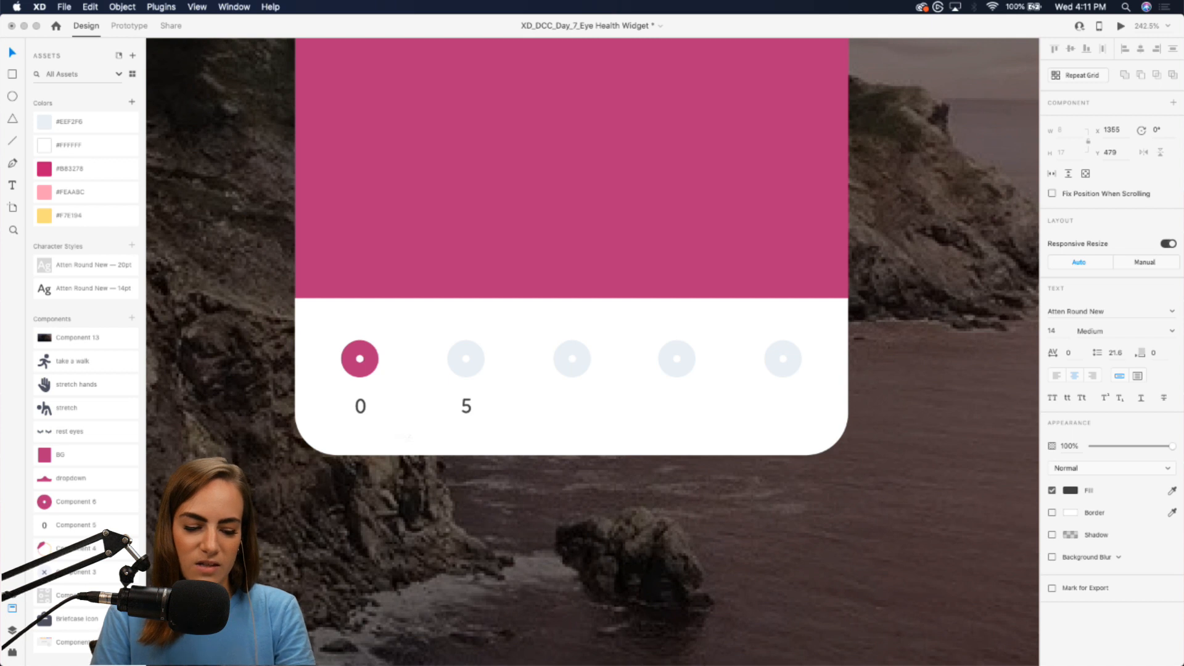
pyautogui.press('Escape')
pyautogui.moveTo(467, 408); pyautogui.dragTo(572, 407)
pyautogui.doubleClick(571, 408)
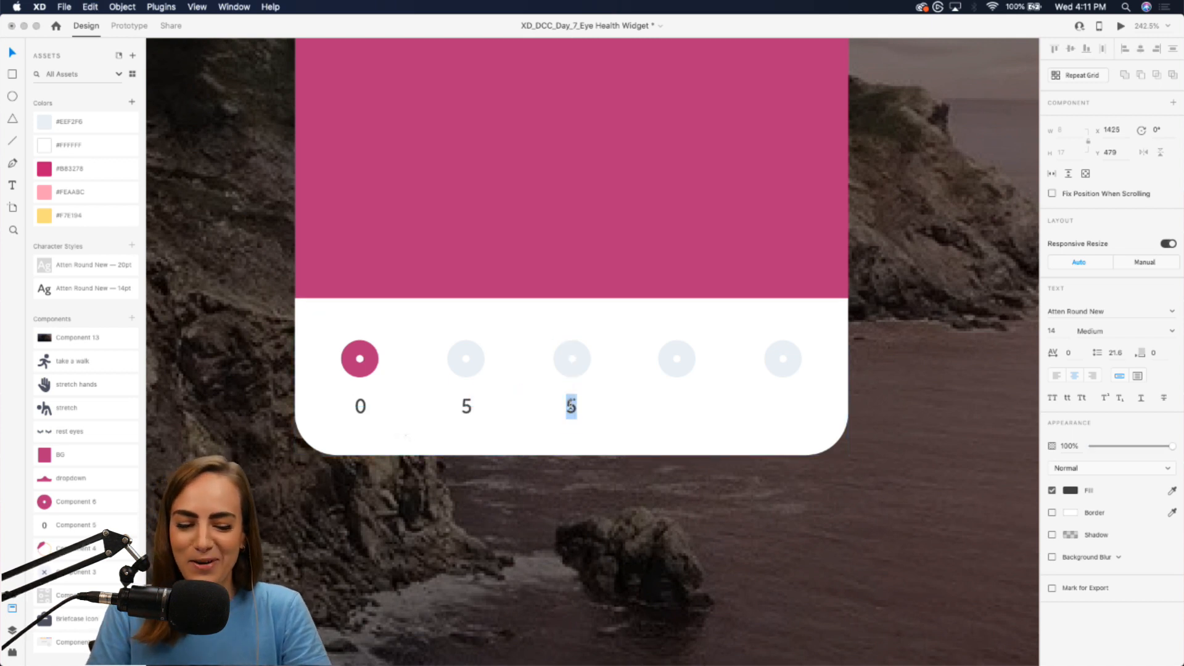
pyautogui.write('10')
pyautogui.press('Escape')
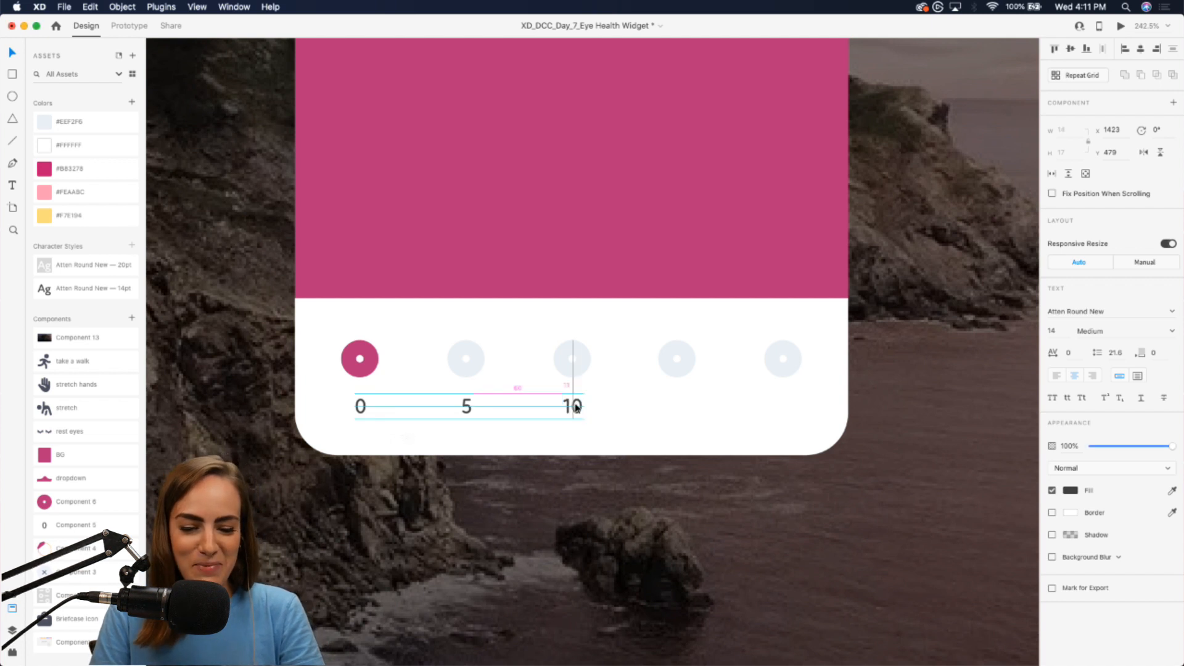
# Step: Duplicate the 10 label below the fourth dot and change the copy to 15
pyautogui.press('cmd+d')
pyautogui.moveTo(574, 407); pyautogui.dragTo(680, 407)
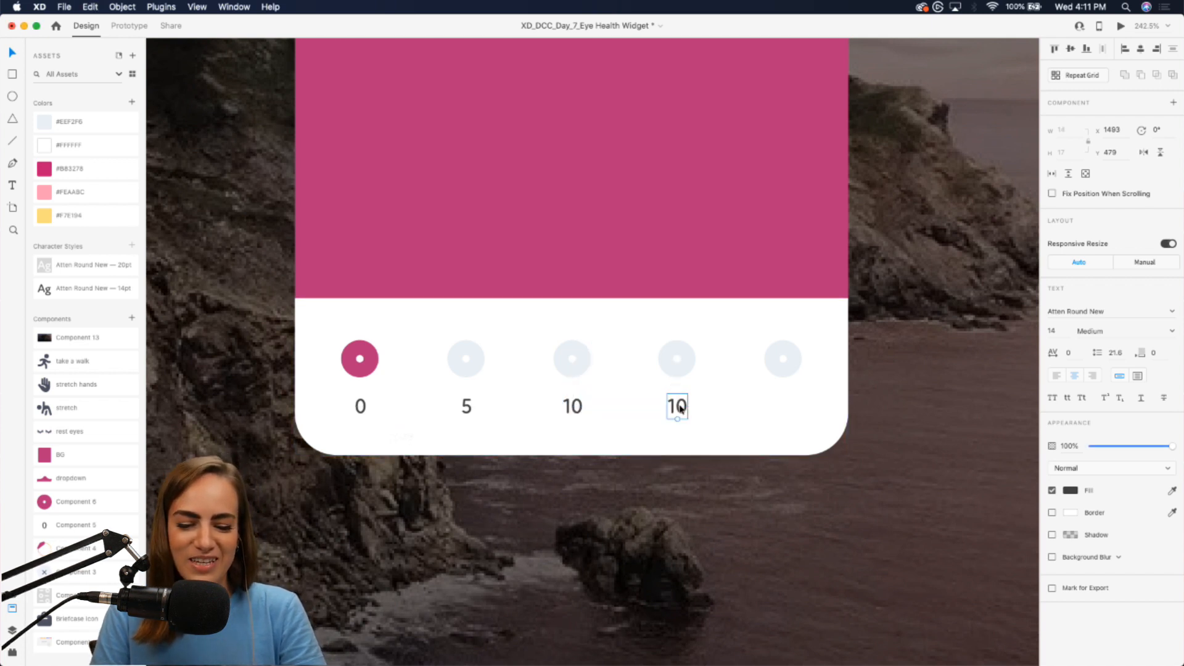
pyautogui.doubleClick(680, 407)
pyautogui.write('15')
pyautogui.press('Escape')
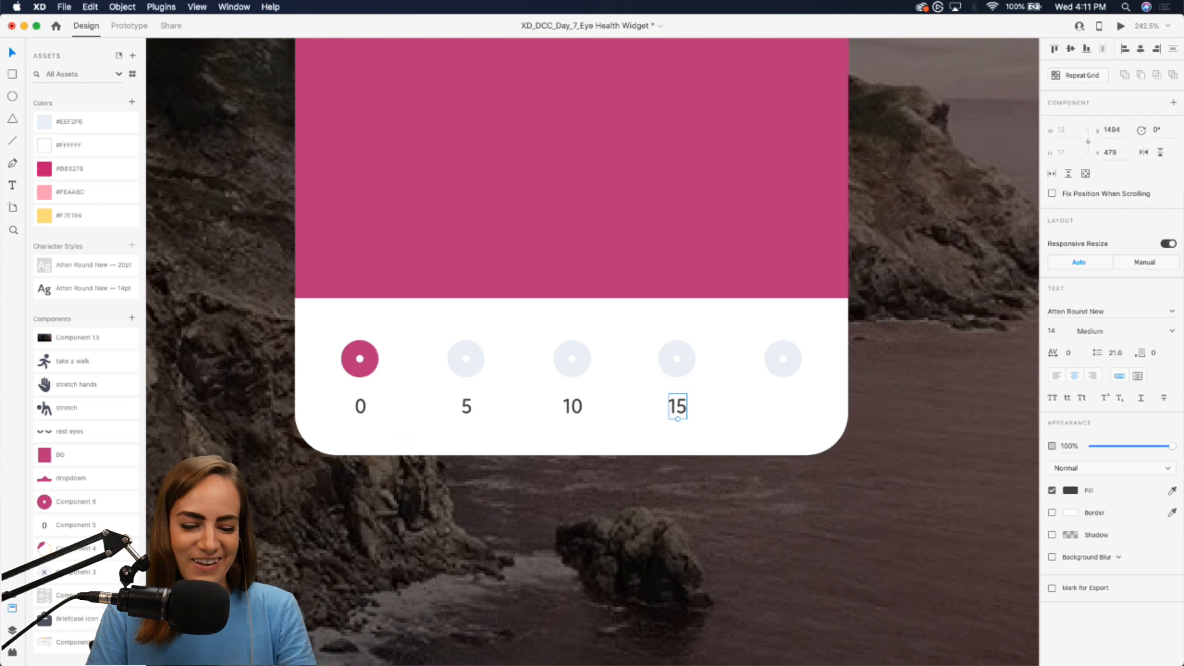
# Step: Duplicate the 10 label below the fifth dot and change the copy to 20
pyautogui.click(573, 407)
pyautogui.press('super+d')
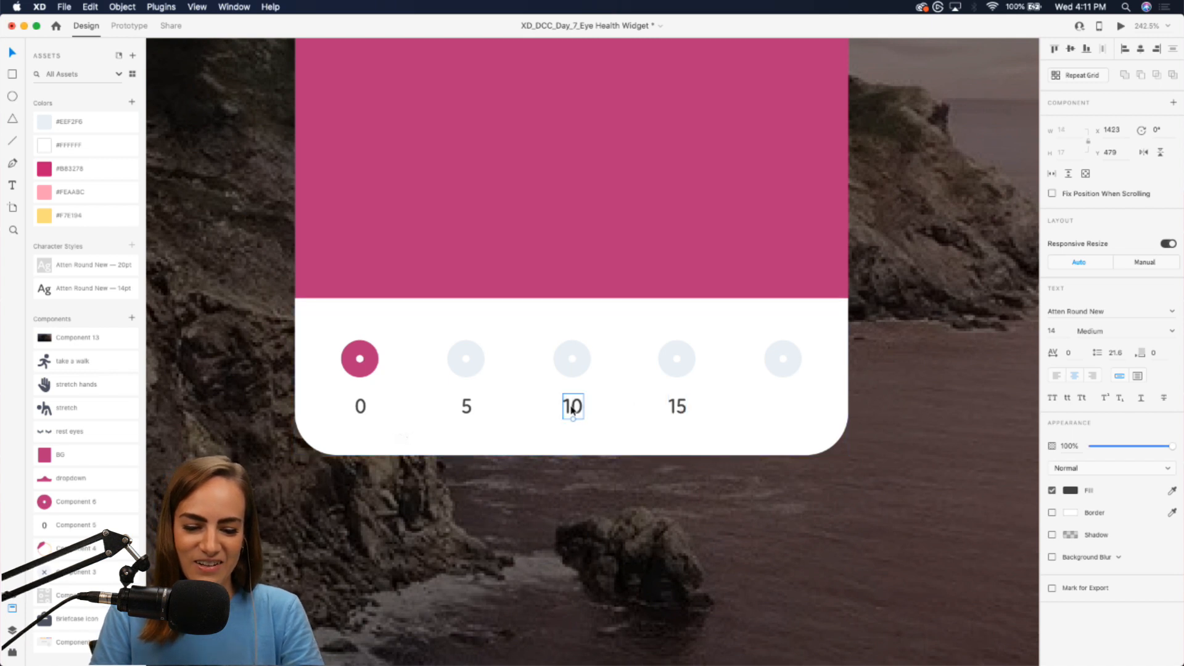
pyautogui.moveTo(572, 407); pyautogui.dragTo(783, 409)
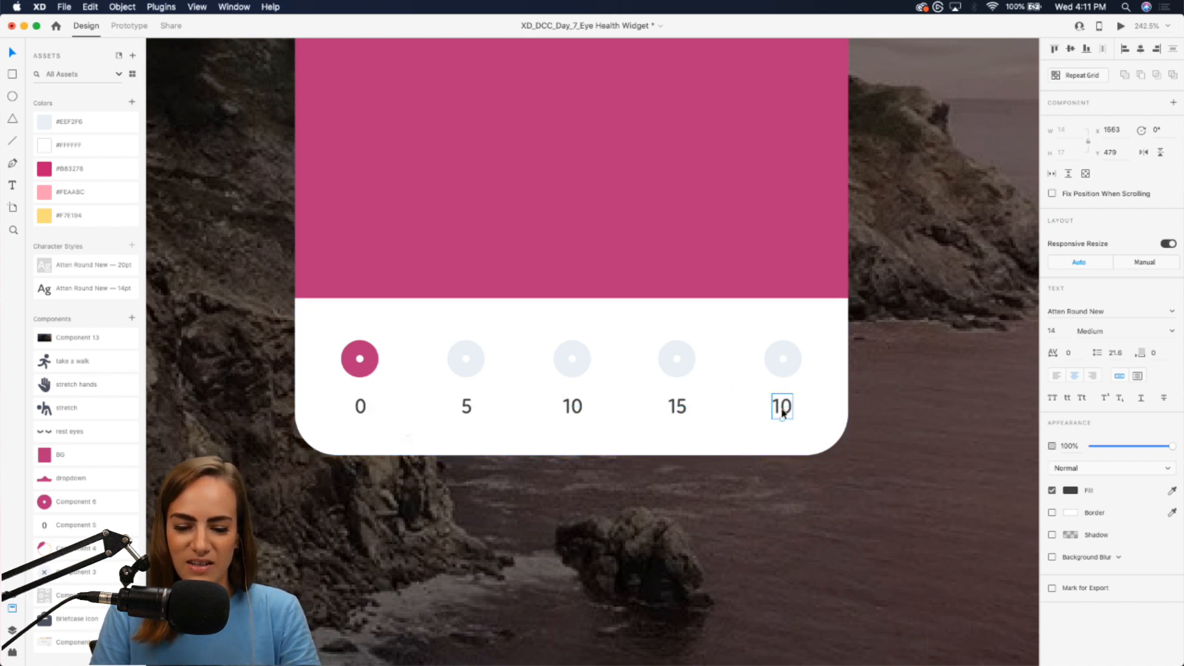
pyautogui.doubleClick(782, 407)
pyautogui.write('20')
pyautogui.press('Escape')
pyautogui.scroll(-5, 873, 504)
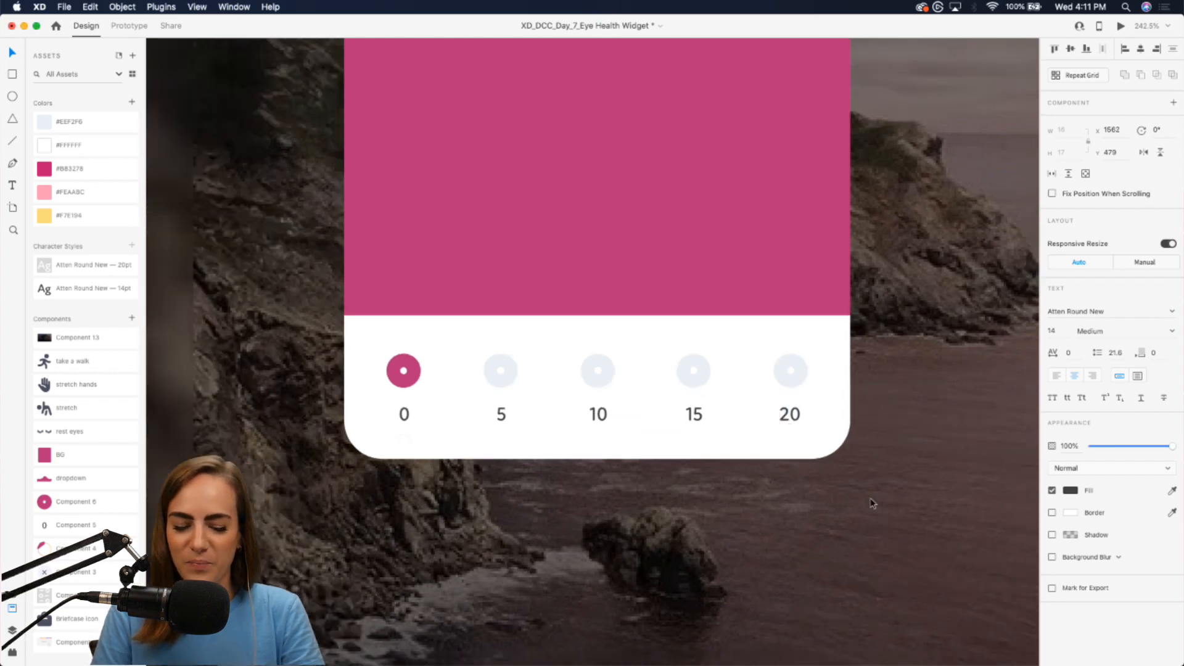
pyautogui.scroll(5, 873, 503)
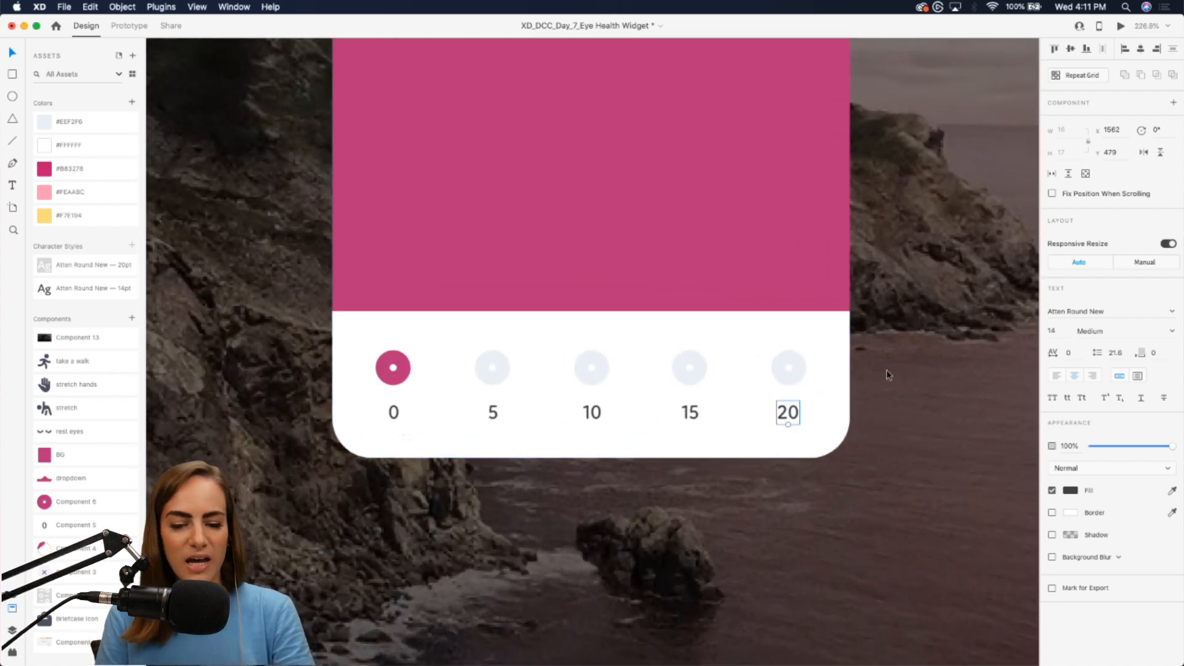
# Step: Draw a 282-wide line from the first dot's centre to the last, behind the dots, with border size 3 in #EEF2F6
pyautogui.click(12, 139)
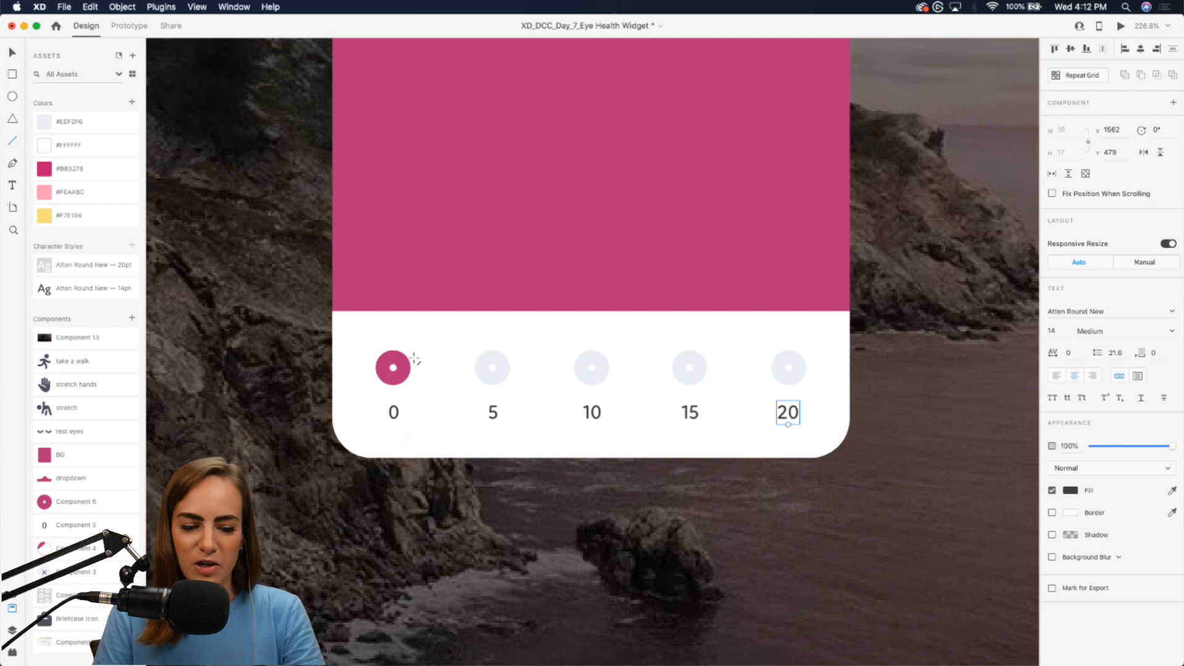
pyautogui.moveTo(393, 368); pyautogui.dragTo(789, 369)
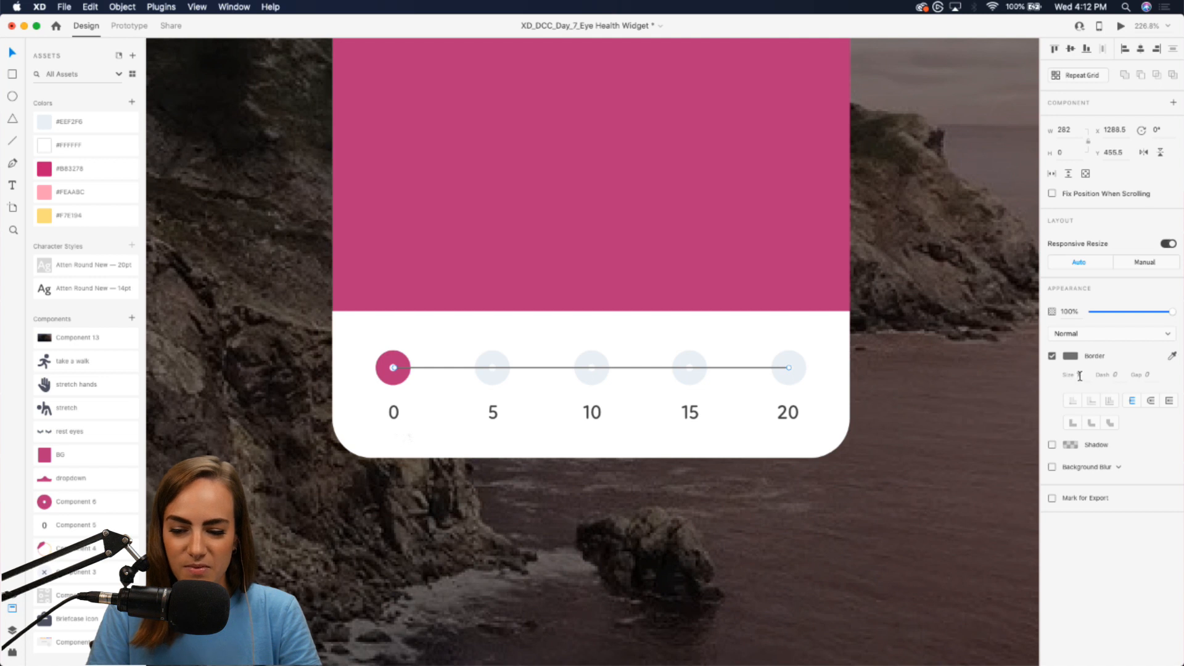
pyautogui.press('Up')
pyautogui.press('Up')
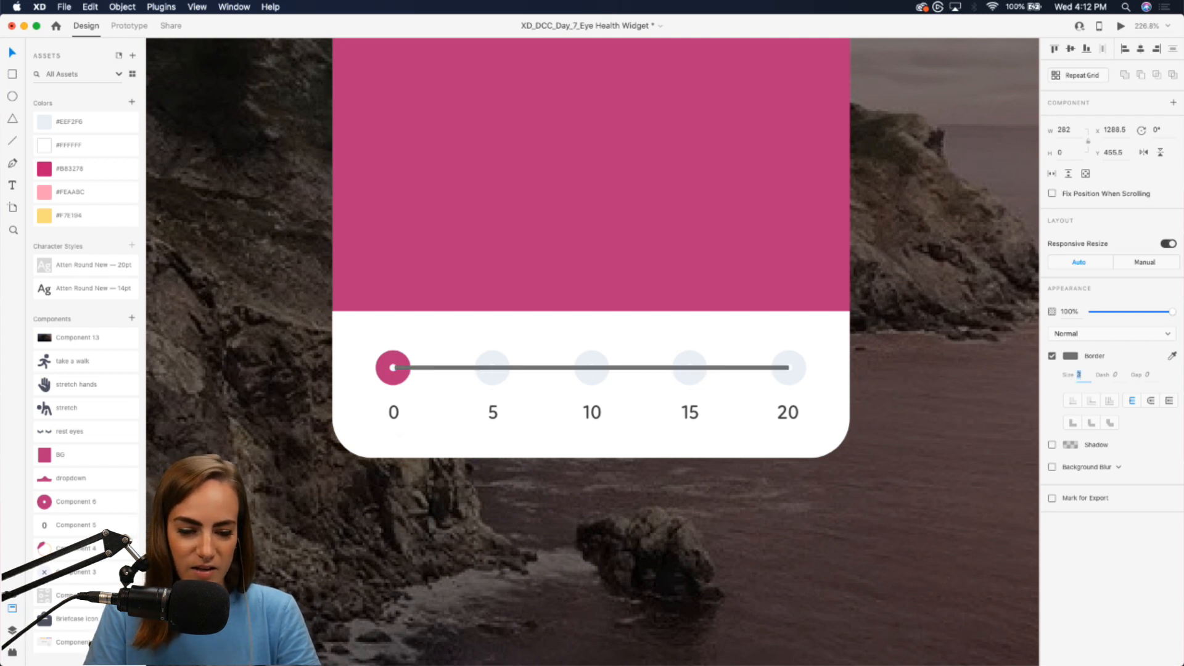
pyautogui.click(1172, 357)
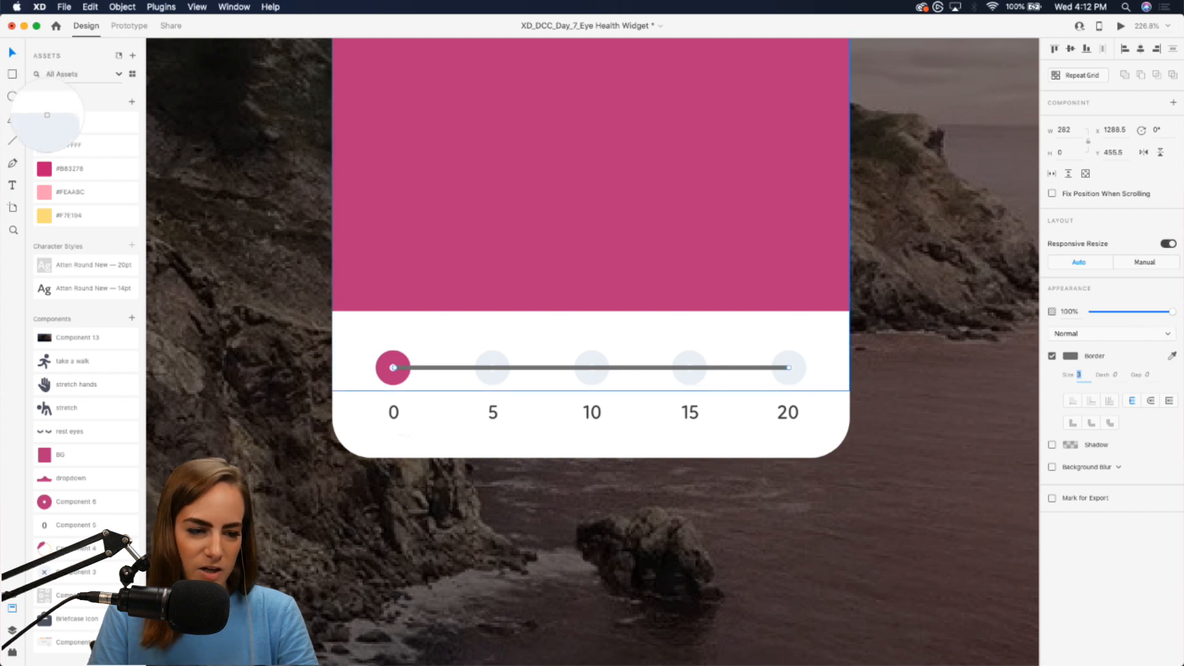
pyautogui.click(47, 121)
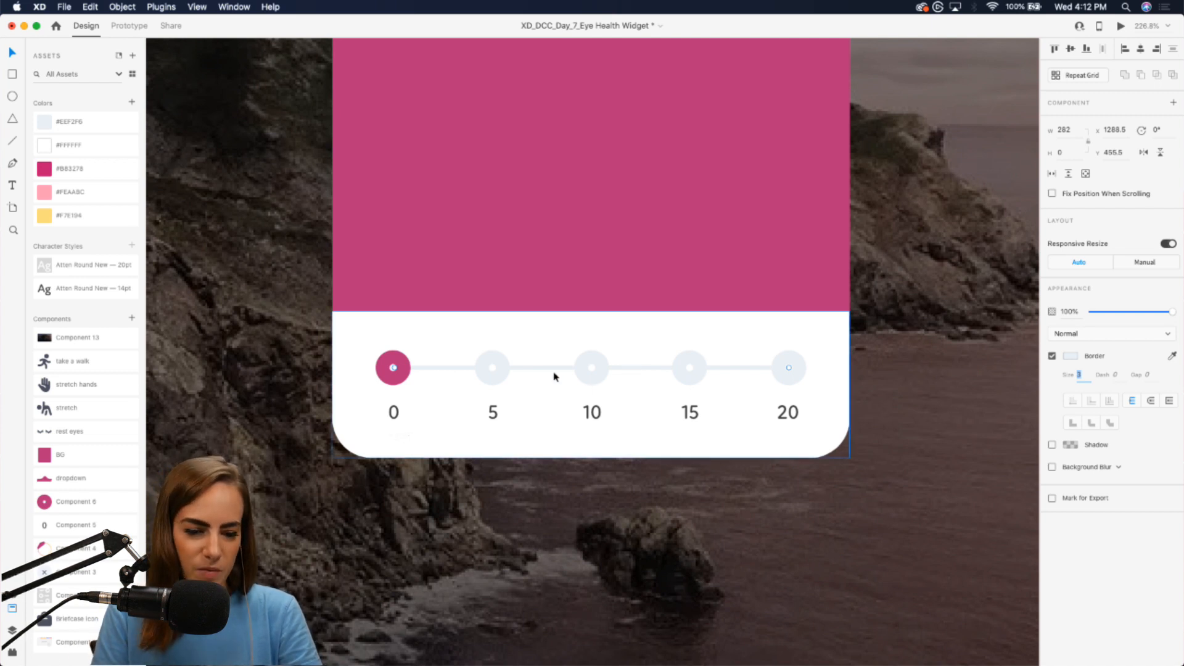
pyautogui.press('super+d')
pyautogui.moveTo(792, 369); pyautogui.dragTo(457, 371)
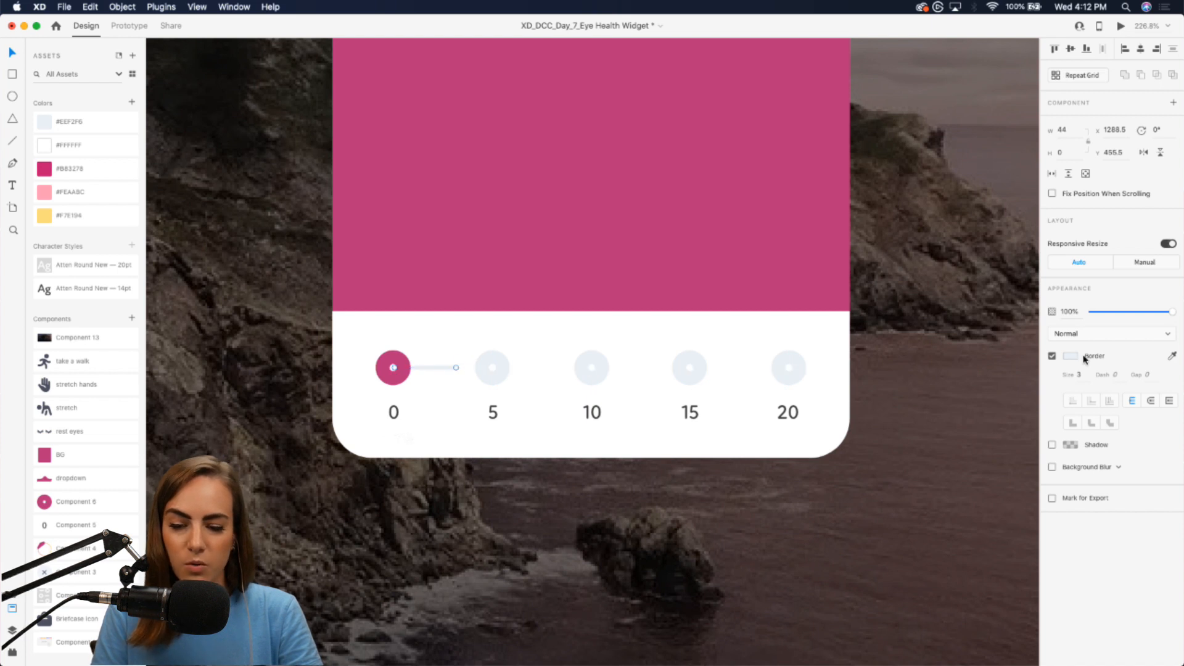
pyautogui.press('super+v')
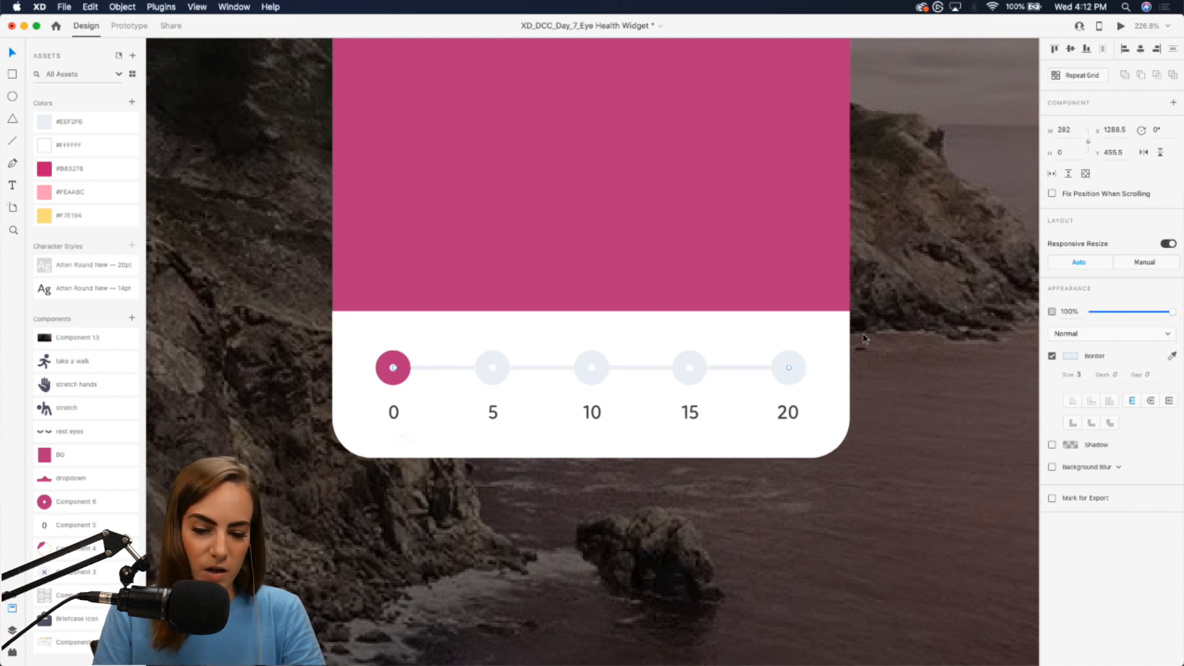
# Step: Duplicate the grey connecting line, shorten the copy from the first dot to a width of 38, and recolour its border with the magenta asset colour
pyautogui.click(921, 343)
pyautogui.click(748, 372)
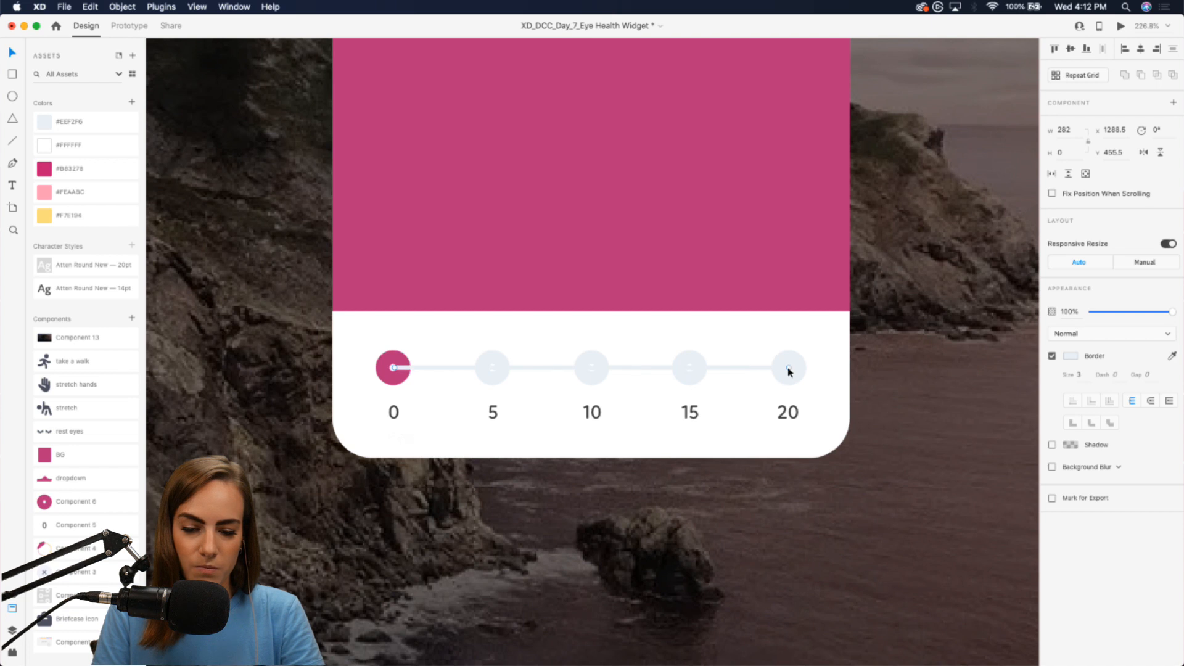
pyautogui.moveTo(787, 367); pyautogui.dragTo(448, 370)
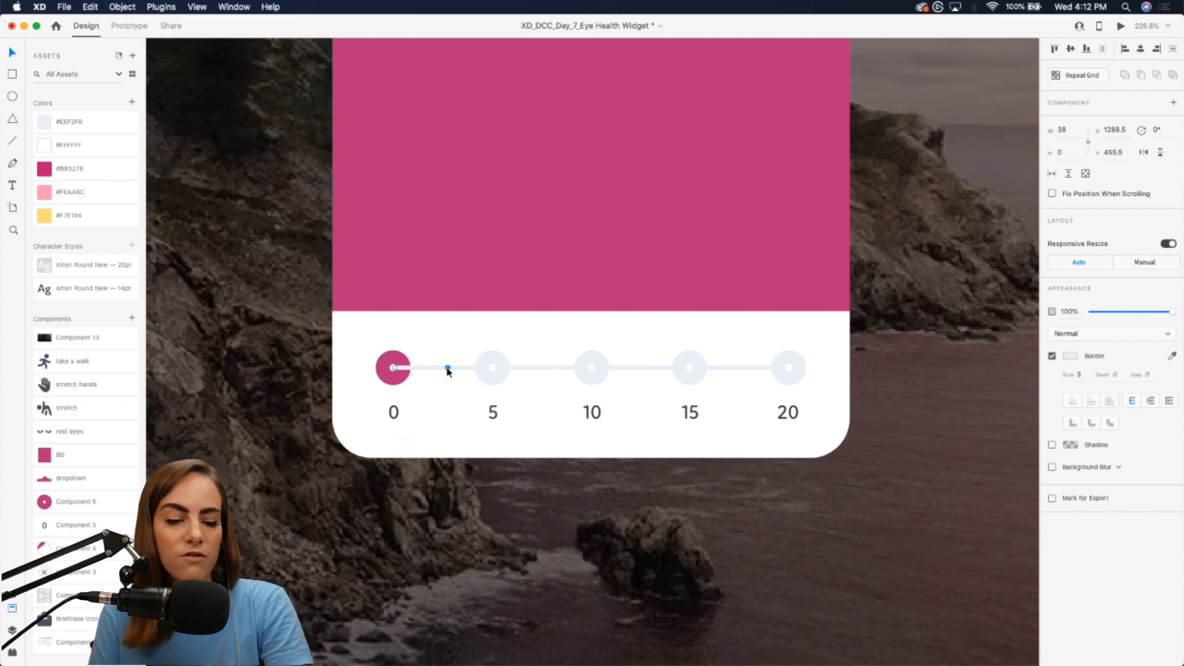
pyautogui.click(1172, 356)
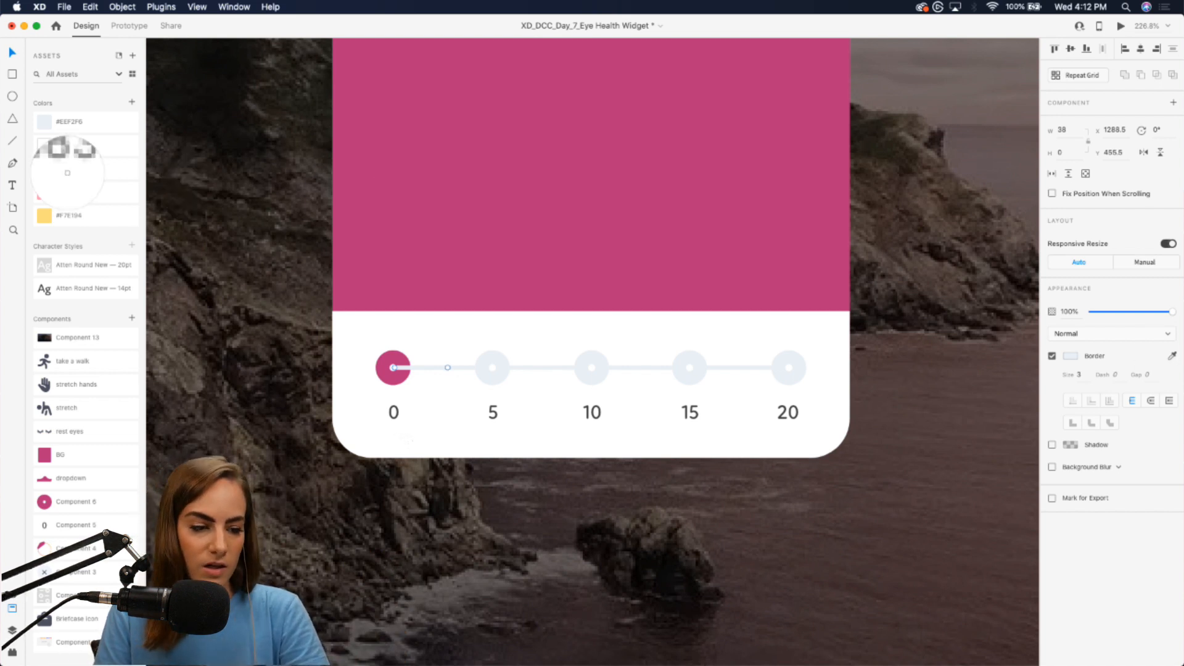
pyautogui.click(45, 167)
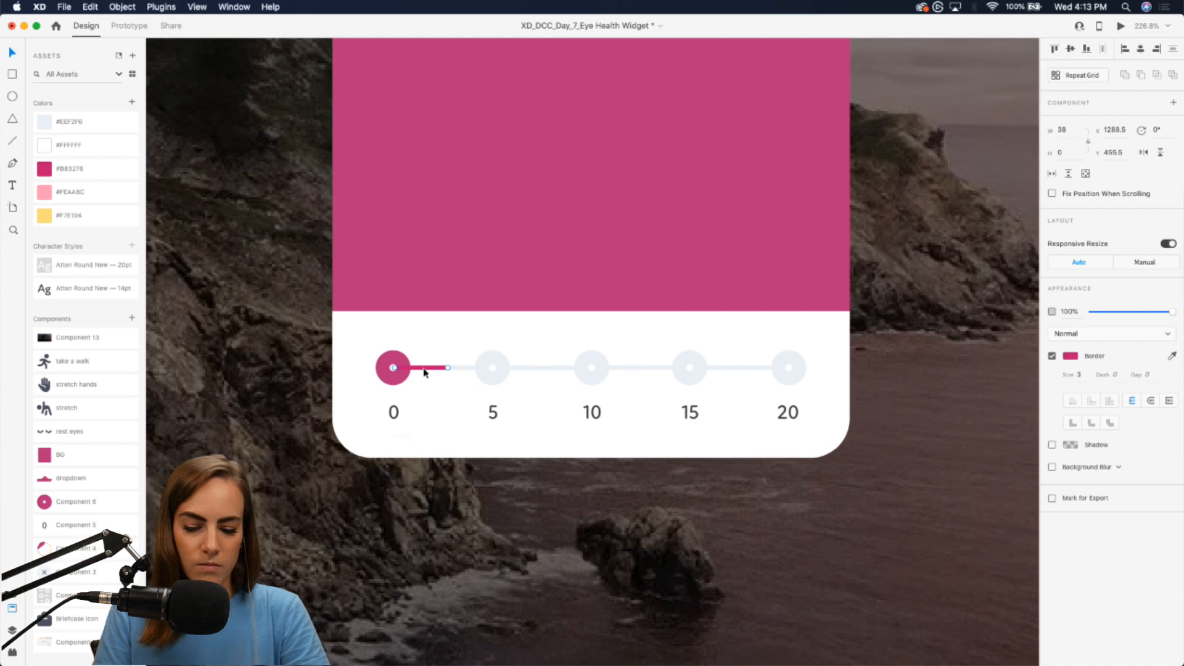
# Step: Arrange the short magenta line behind the magenta dot but in front of the grey connecting line
pyautogui.scroll(10, 425, 364)
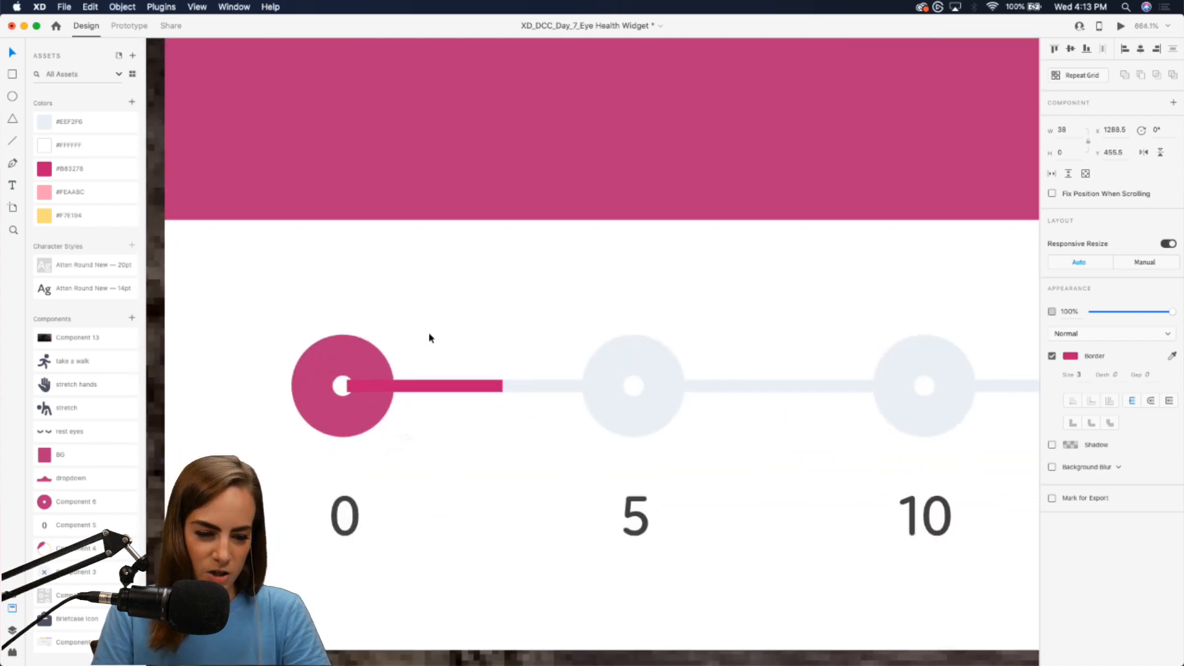
pyautogui.press('shift+super+bracketleft')
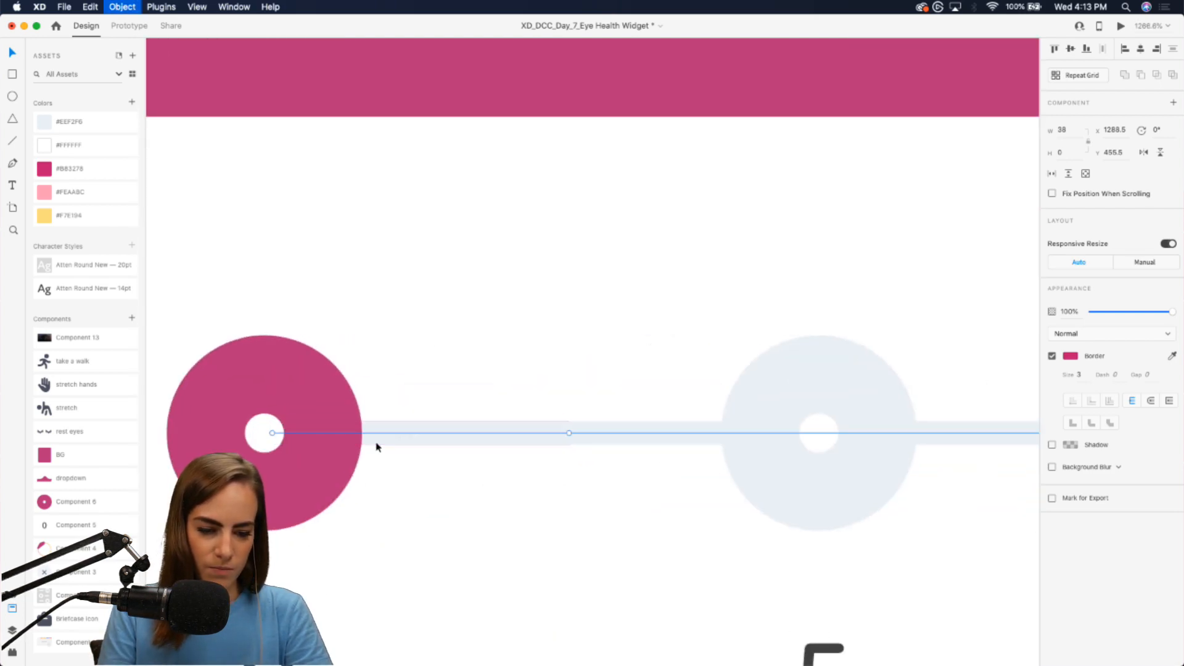
pyautogui.press('super+bracketright')
pyautogui.scroll(-10, 377, 447)
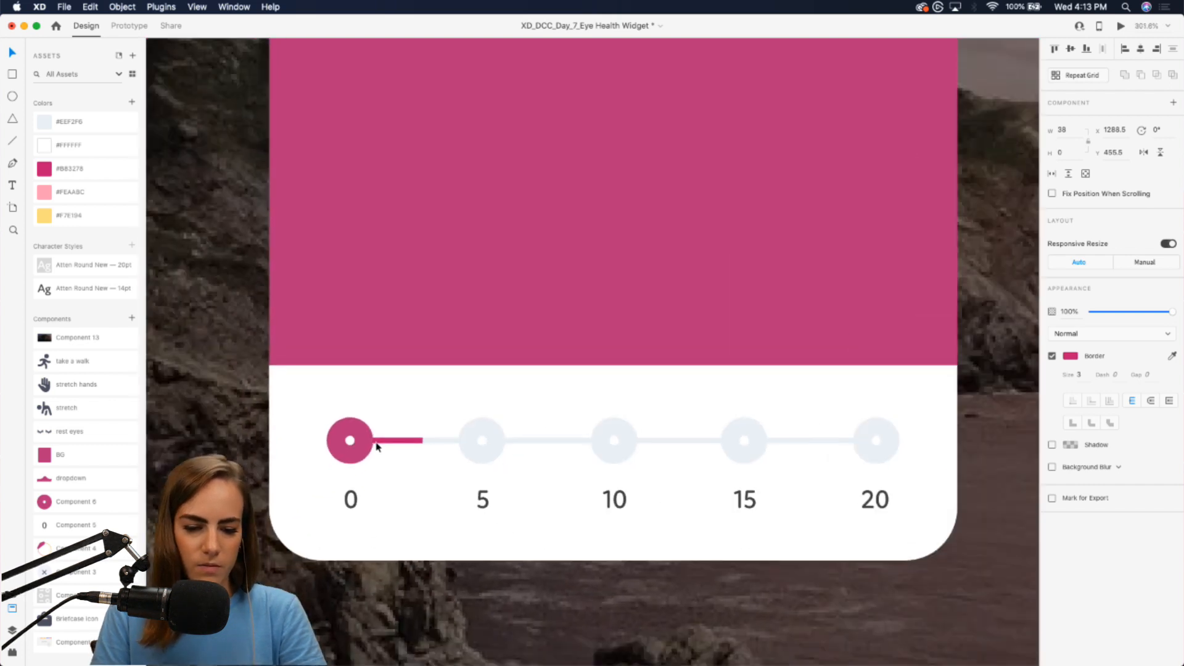
pyautogui.scroll(-2, 373, 443)
pyautogui.scroll(6, 376, 442)
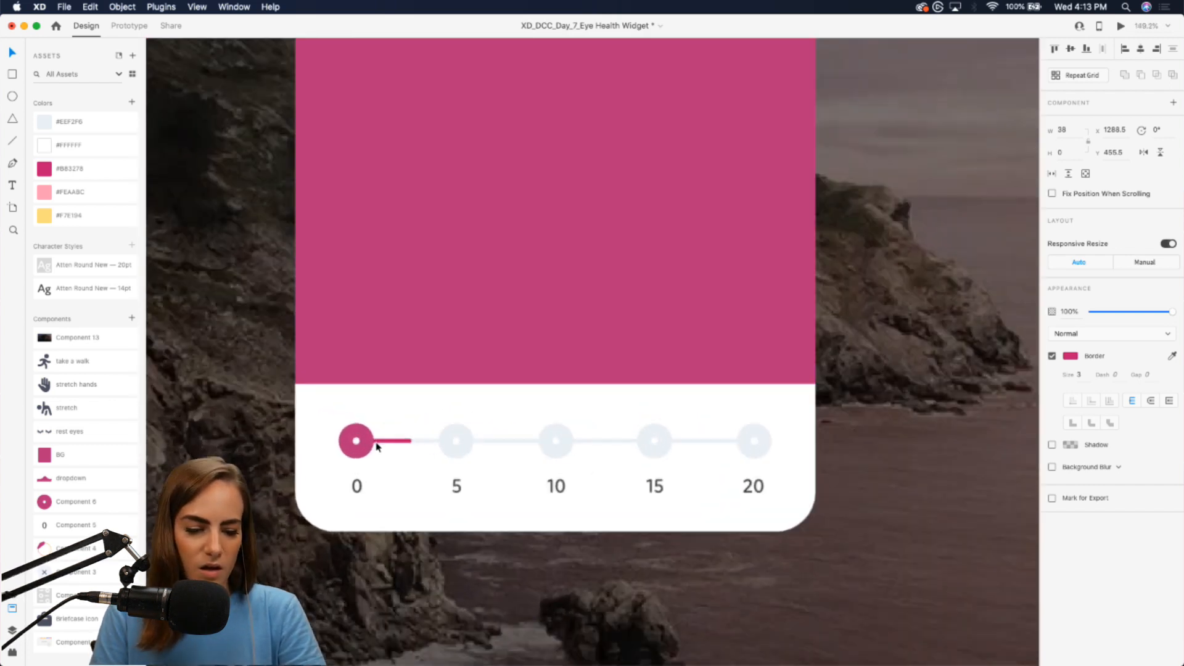
# Step: Shorten the magenta line to a width of 7 so it ends within the magenta dot
pyautogui.moveTo(448, 440); pyautogui.dragTo(358, 442)
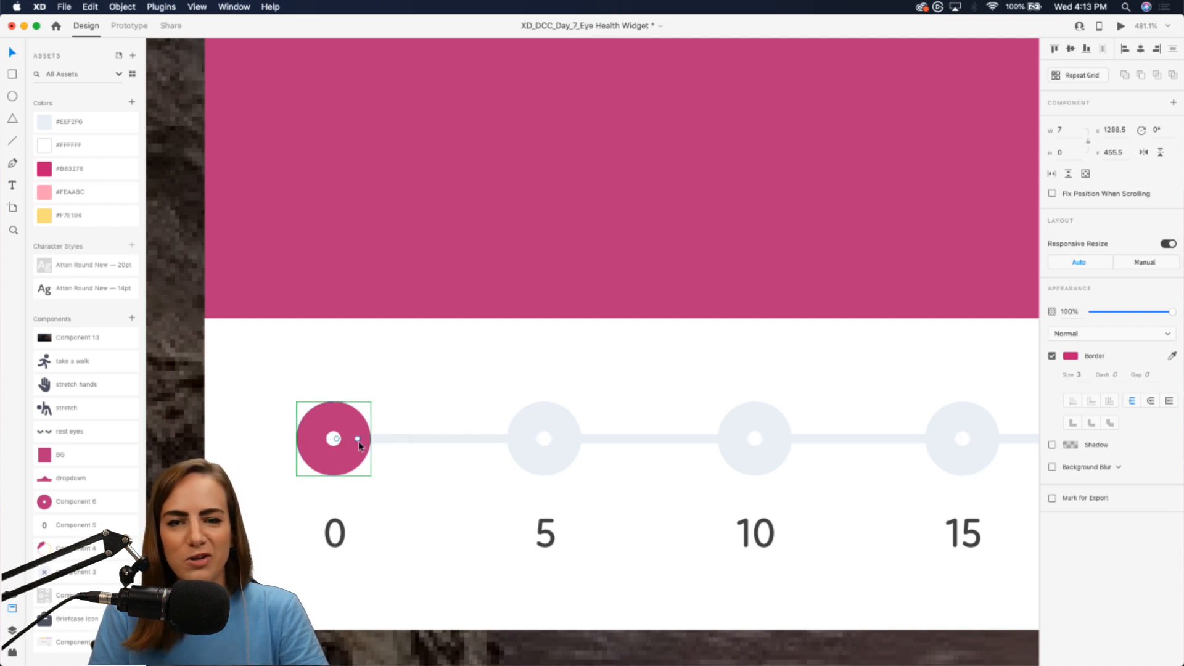
pyautogui.scroll(-3, 358, 441)
pyautogui.scroll(-3, 358, 441)
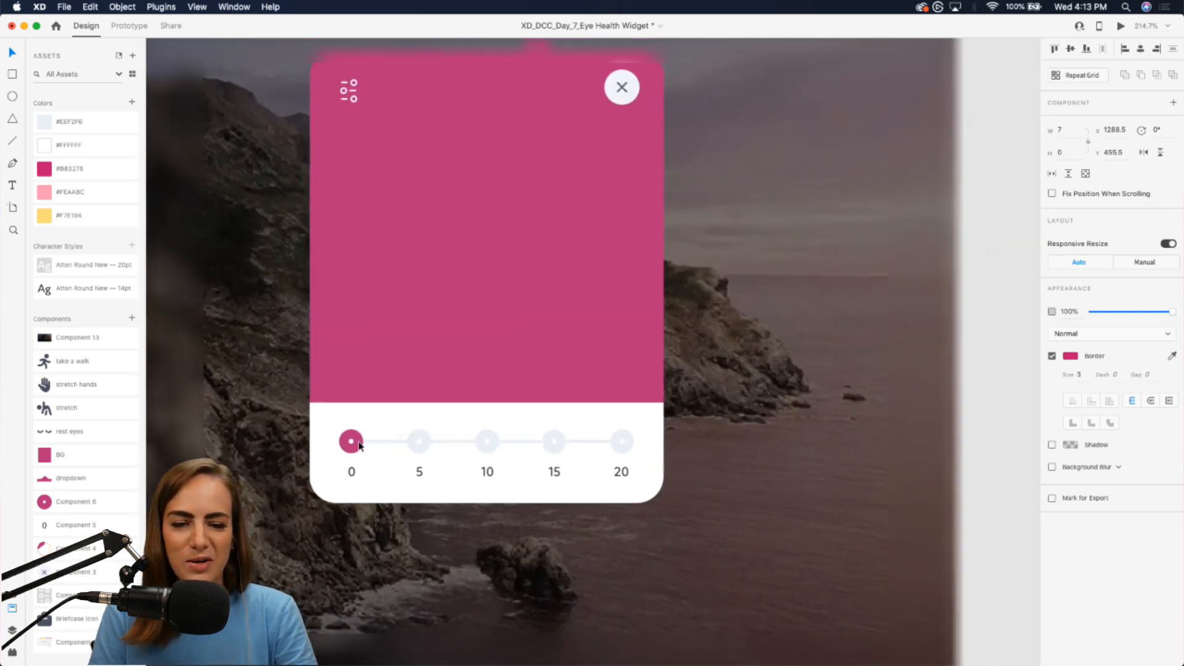
pyautogui.scroll(2, 358, 441)
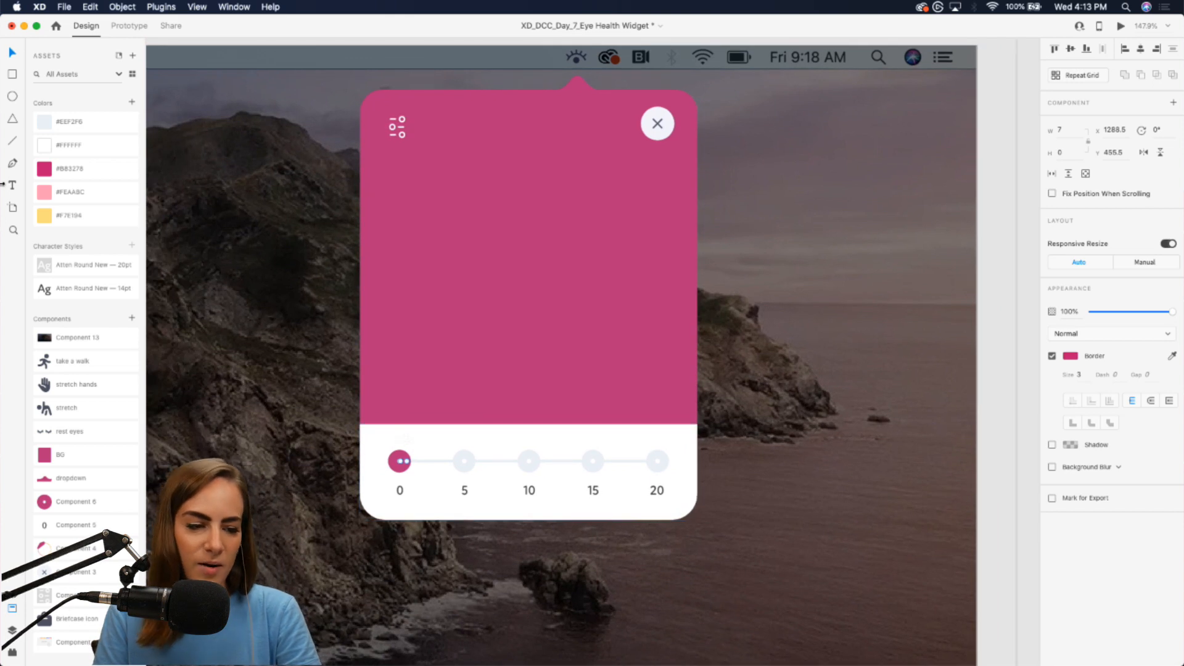
# Step: Draw a white 132 by 132 circle without a border, positioned at X 1371, Y 164 in the magenta area
pyautogui.click(12, 97)
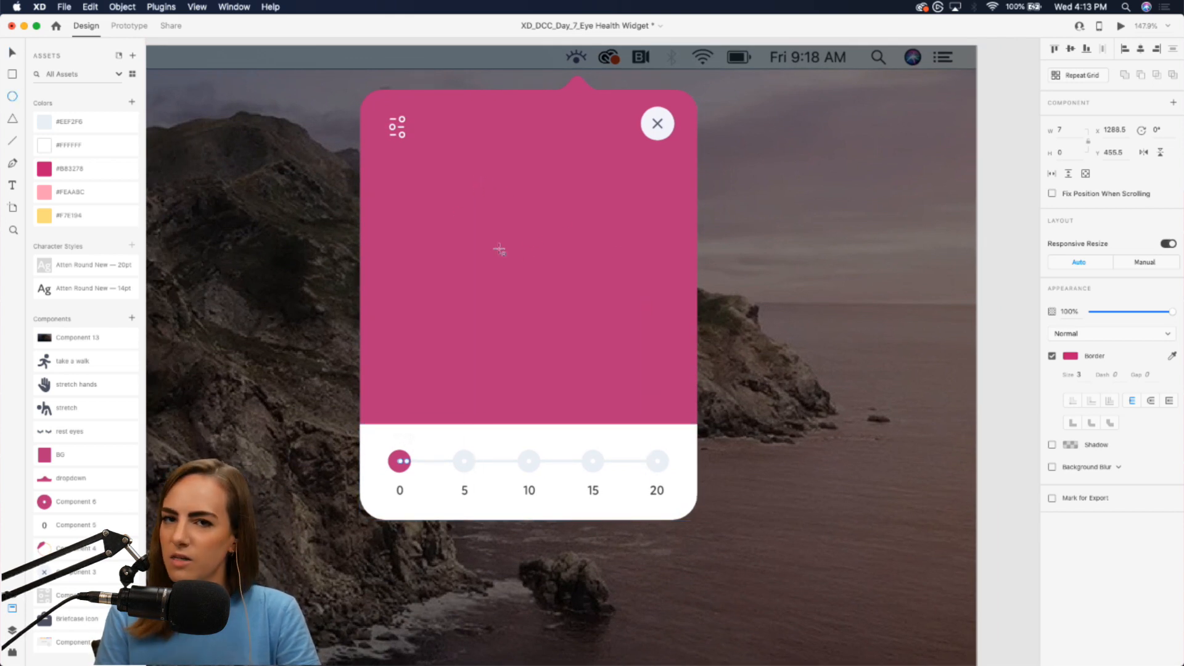
pyautogui.moveTo(461, 183)
pyautogui.mouseDown()
pyautogui.moveTo(603, 312)
pyautogui.moveTo(581, 303)
pyautogui.mouseUp()
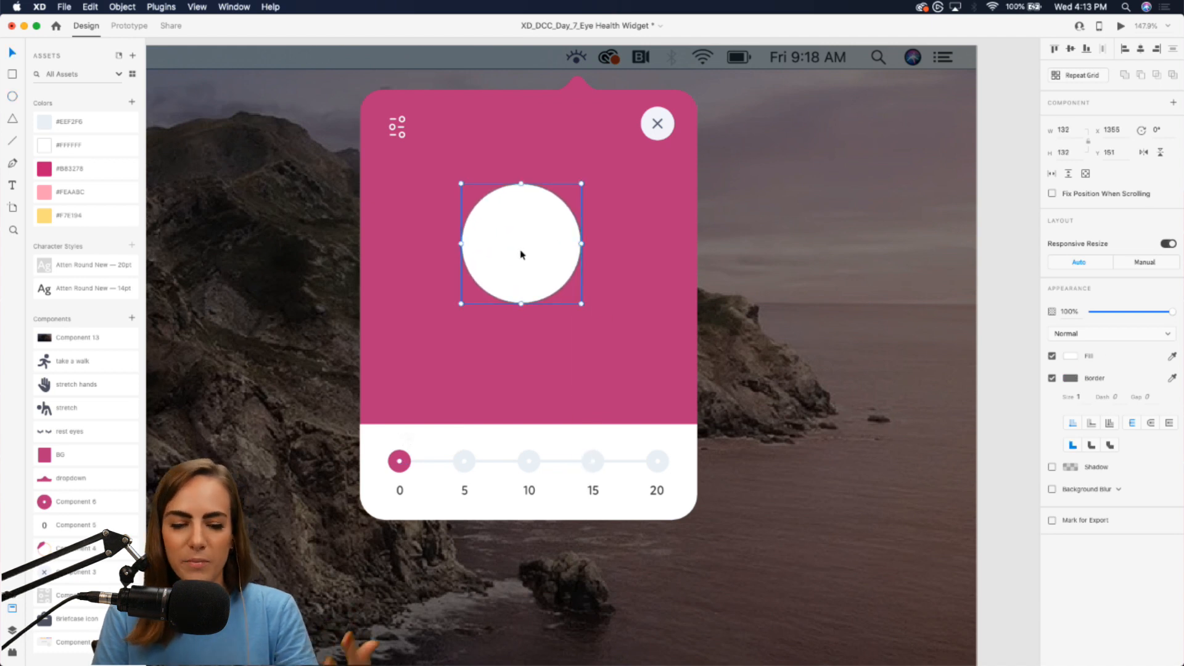
pyautogui.moveTo(521, 254); pyautogui.dragTo(536, 265)
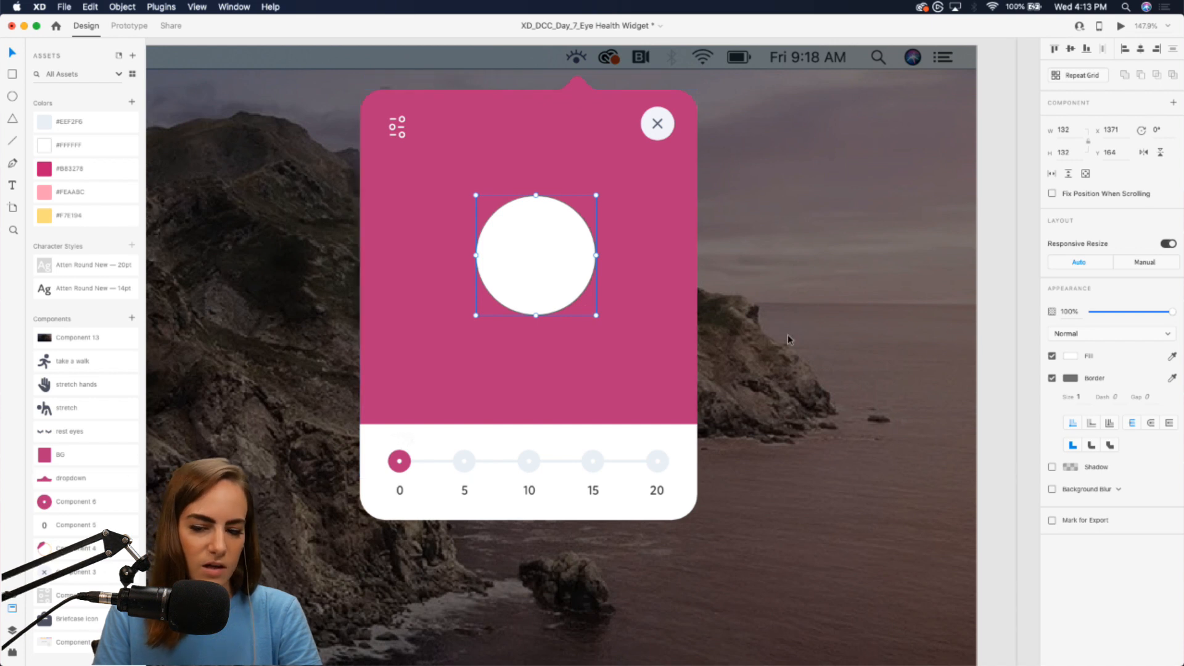
pyautogui.click(1053, 378)
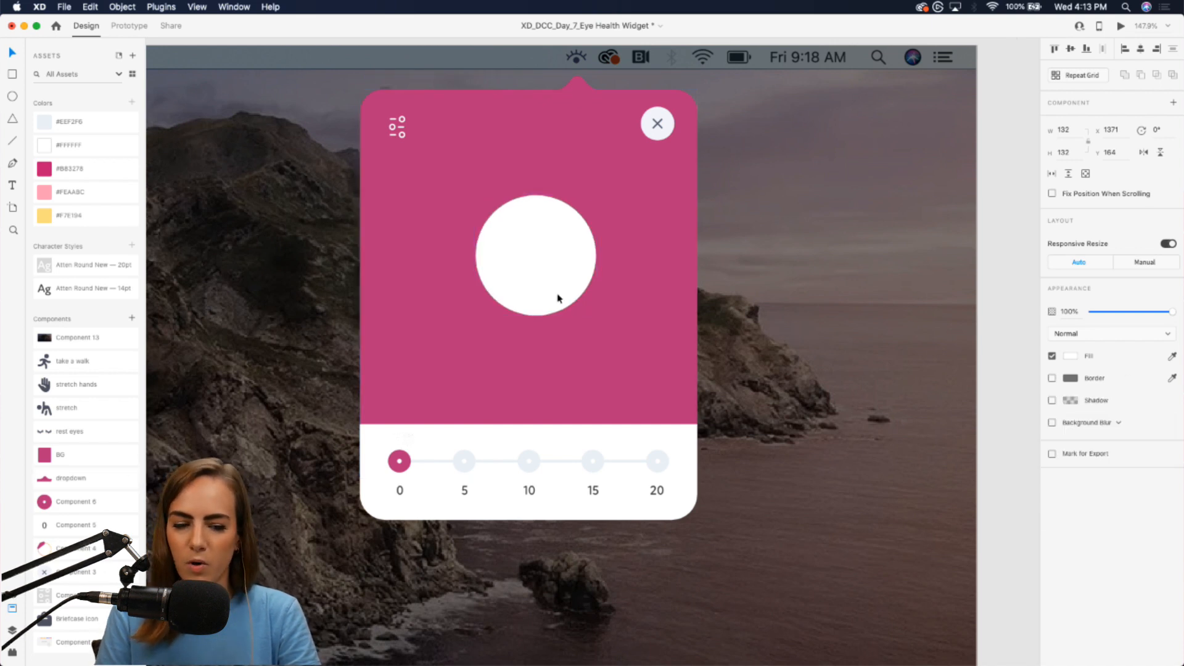
# Step: Add the text "Start working!" in a text area about 202 wide below the white circle
pyautogui.click(15, 188)
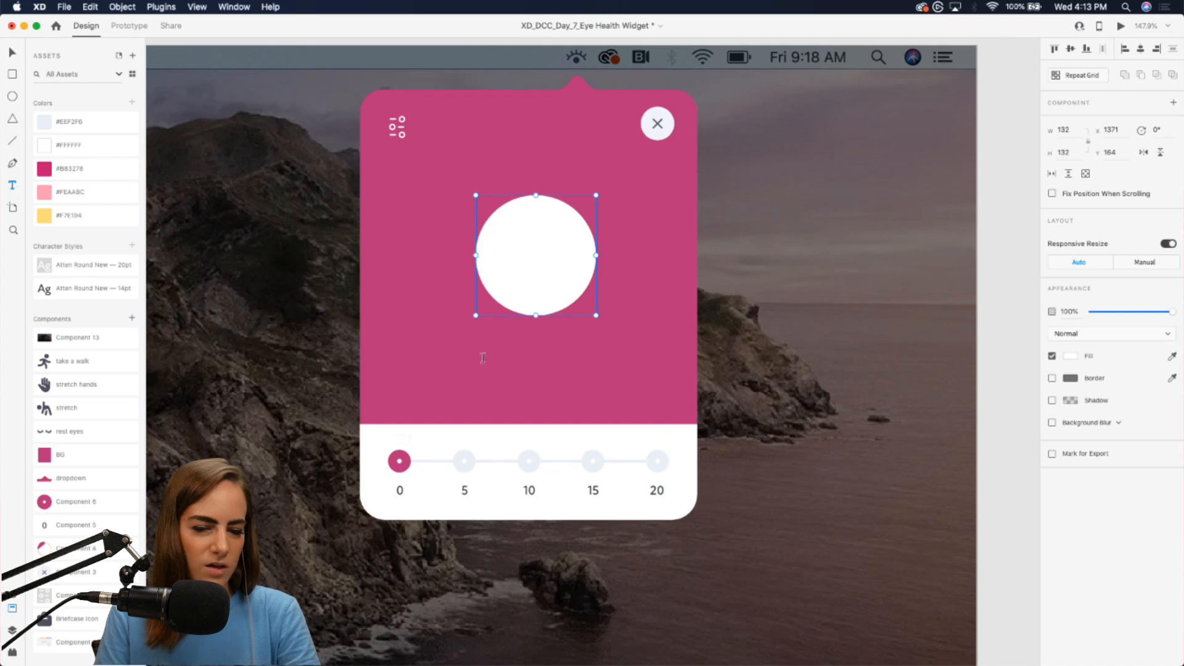
pyautogui.moveTo(438, 352); pyautogui.dragTo(622, 385)
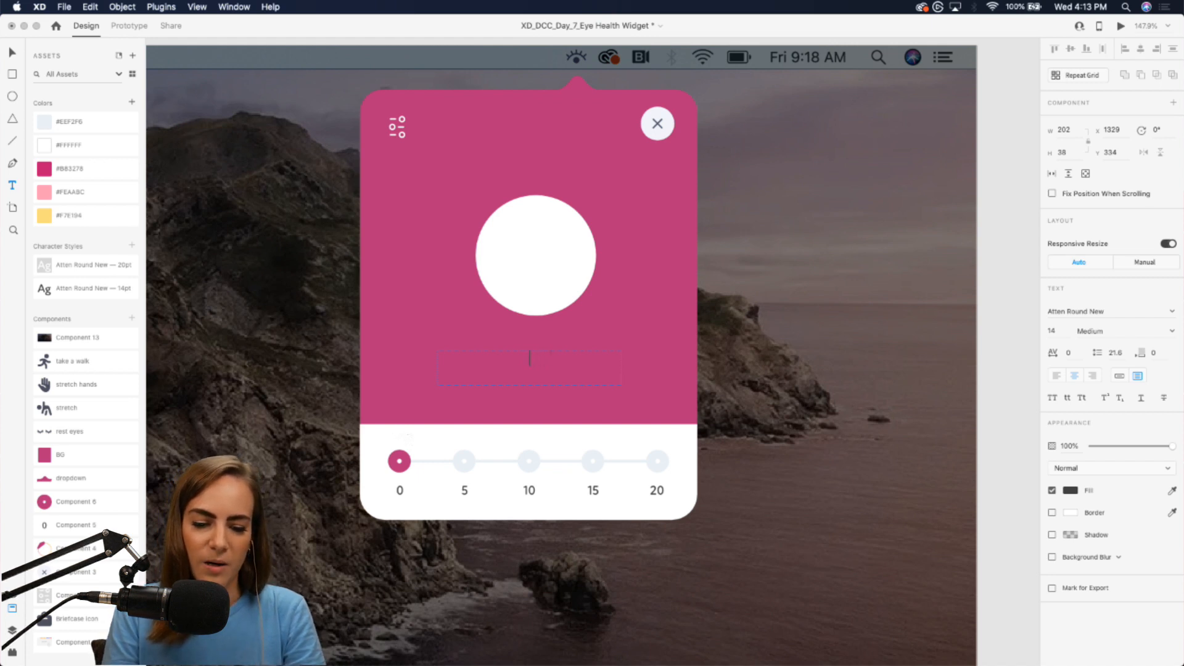
pyautogui.write('rt working!')
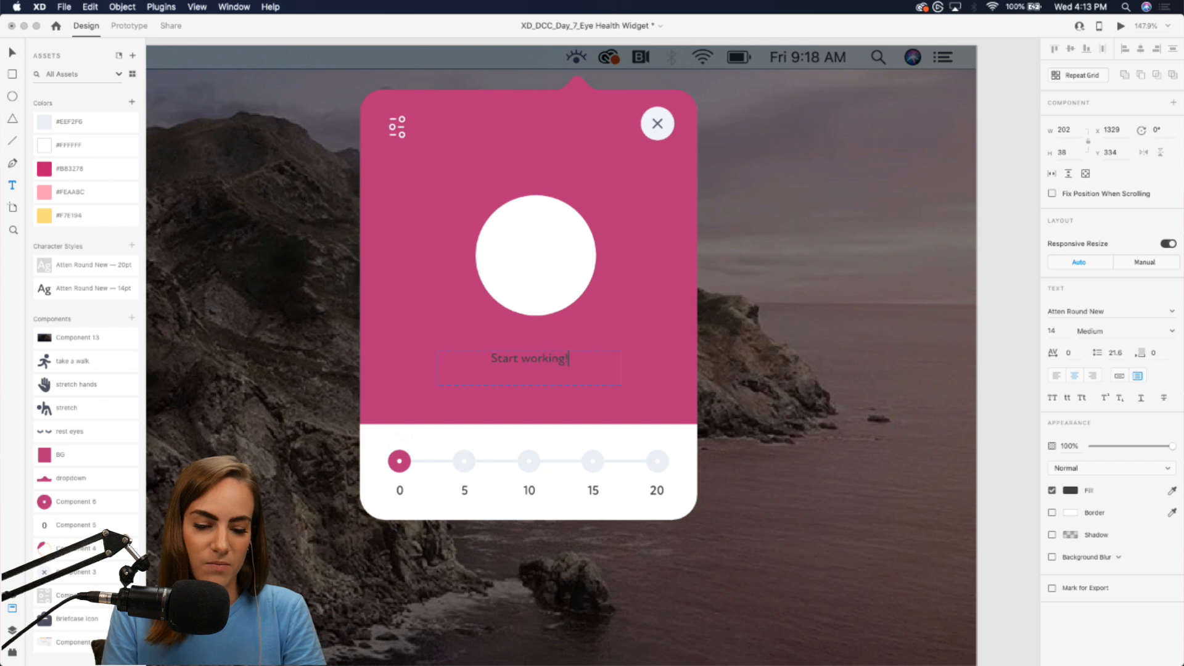
pyautogui.press('Escape')
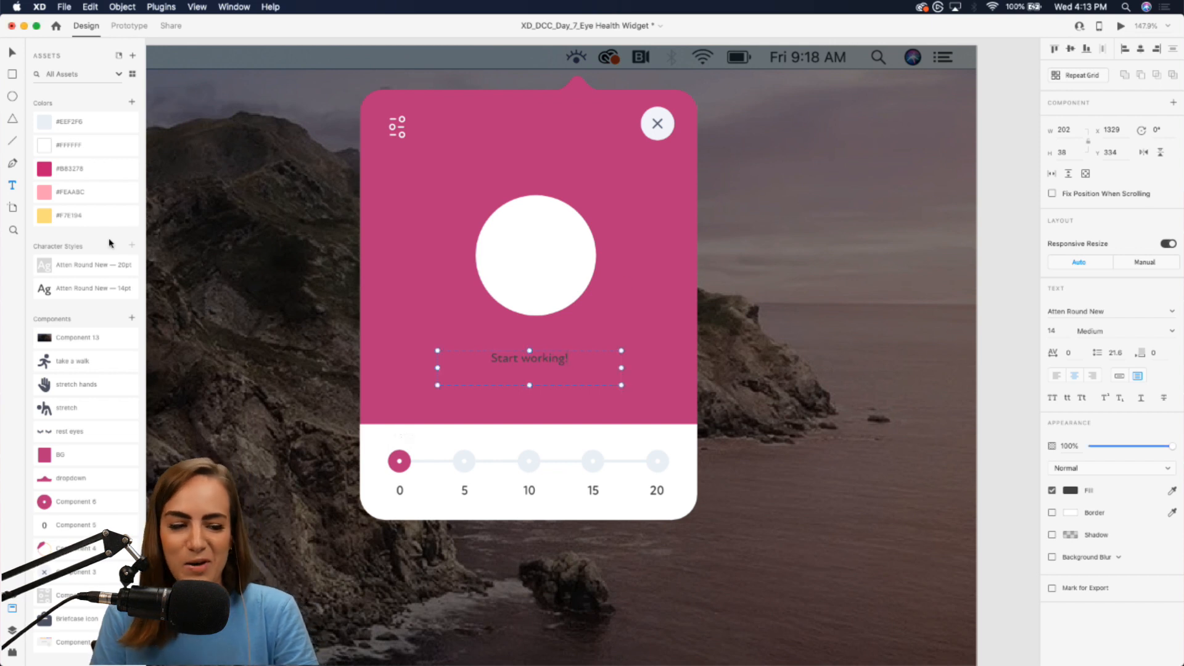
# Step: Colour the "Start working!" text #FFFFFF, apply the Atten Round New 20pt character style, and centre it under the circle
pyautogui.click(84, 145)
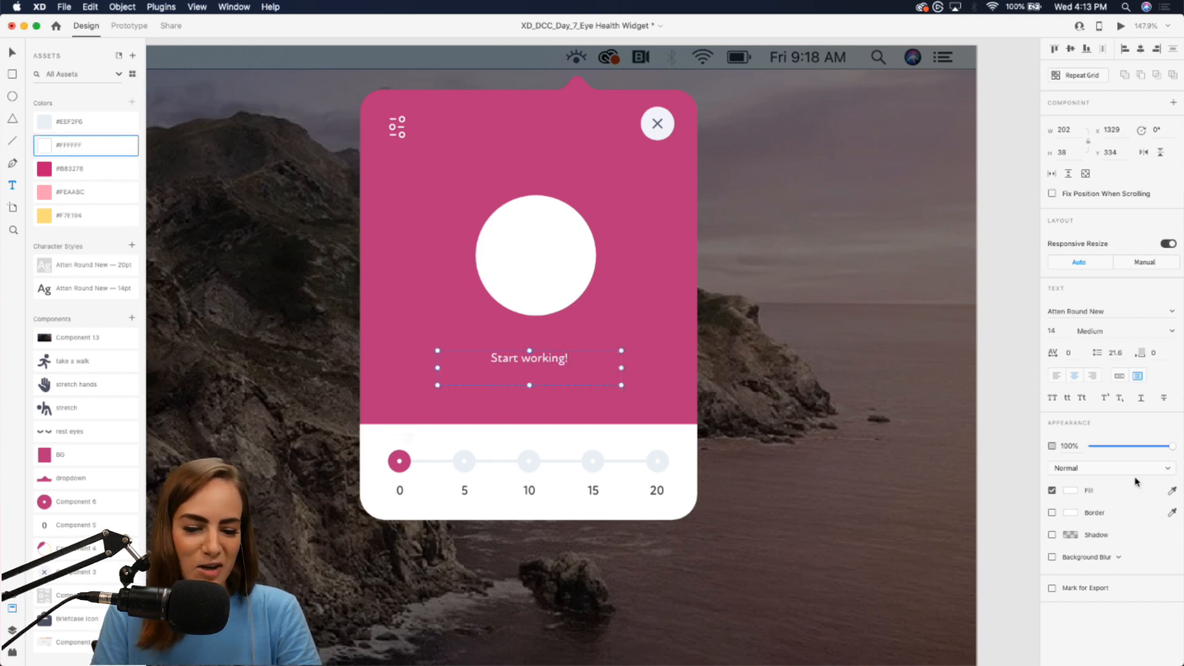
pyautogui.click(1124, 381)
pyautogui.click(115, 262)
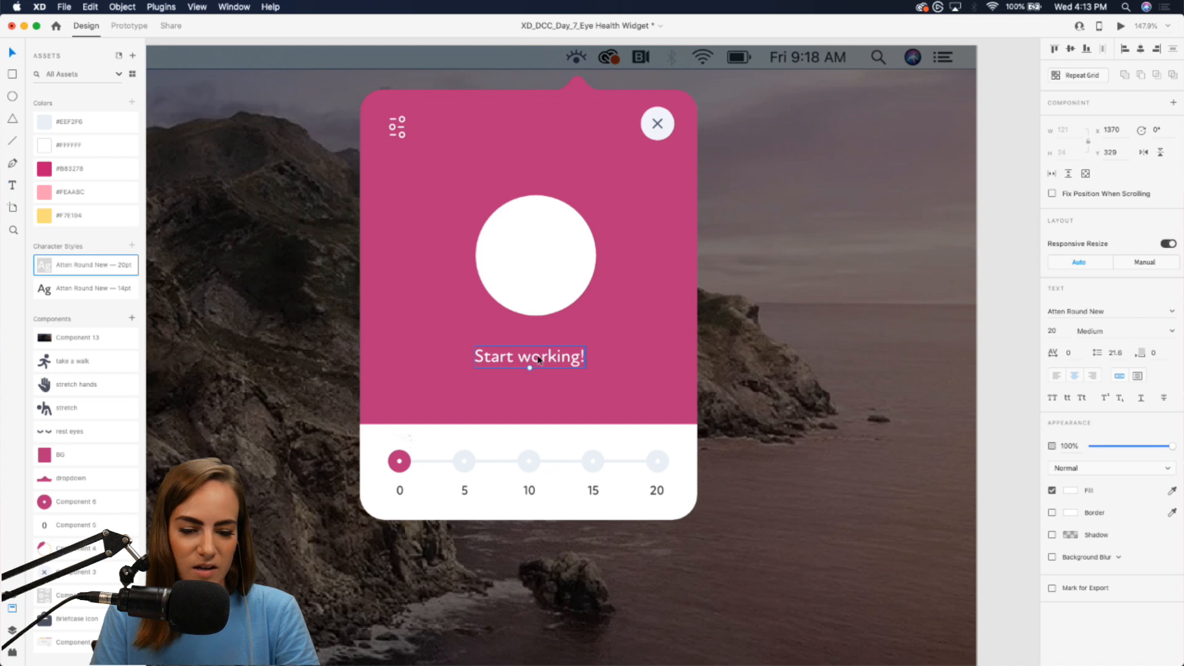
pyautogui.moveTo(538, 360); pyautogui.dragTo(545, 363)
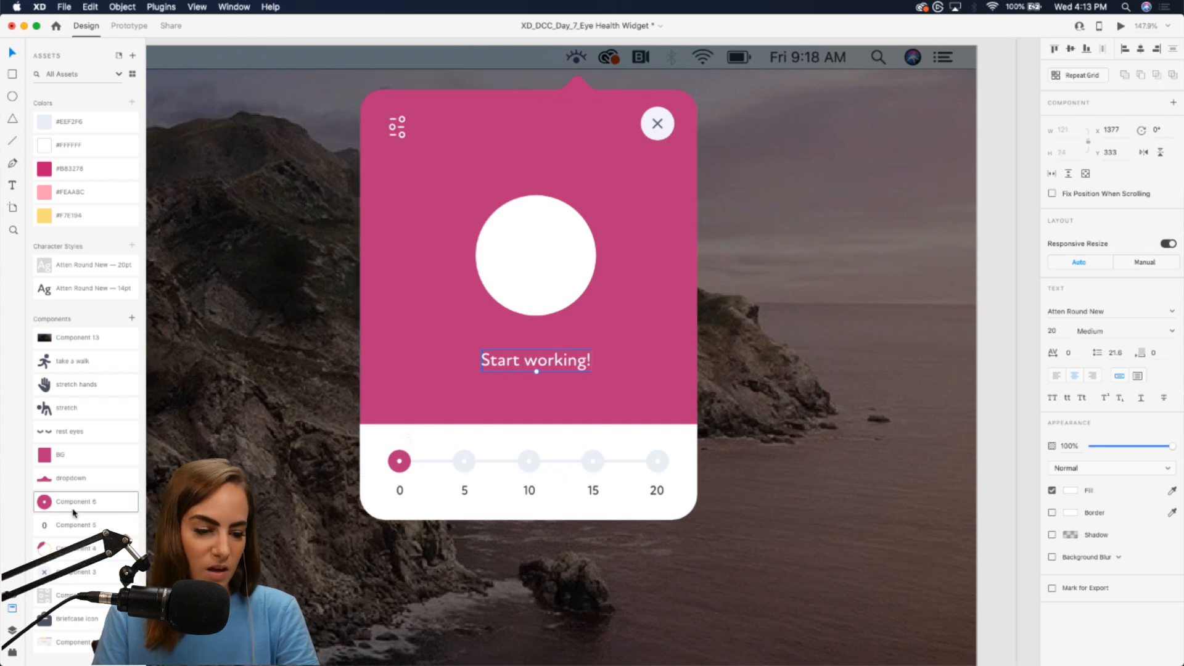
# Step: Place the Briefcase icon component at the centre of the white circle
pyautogui.scroll(-5, 73, 512)
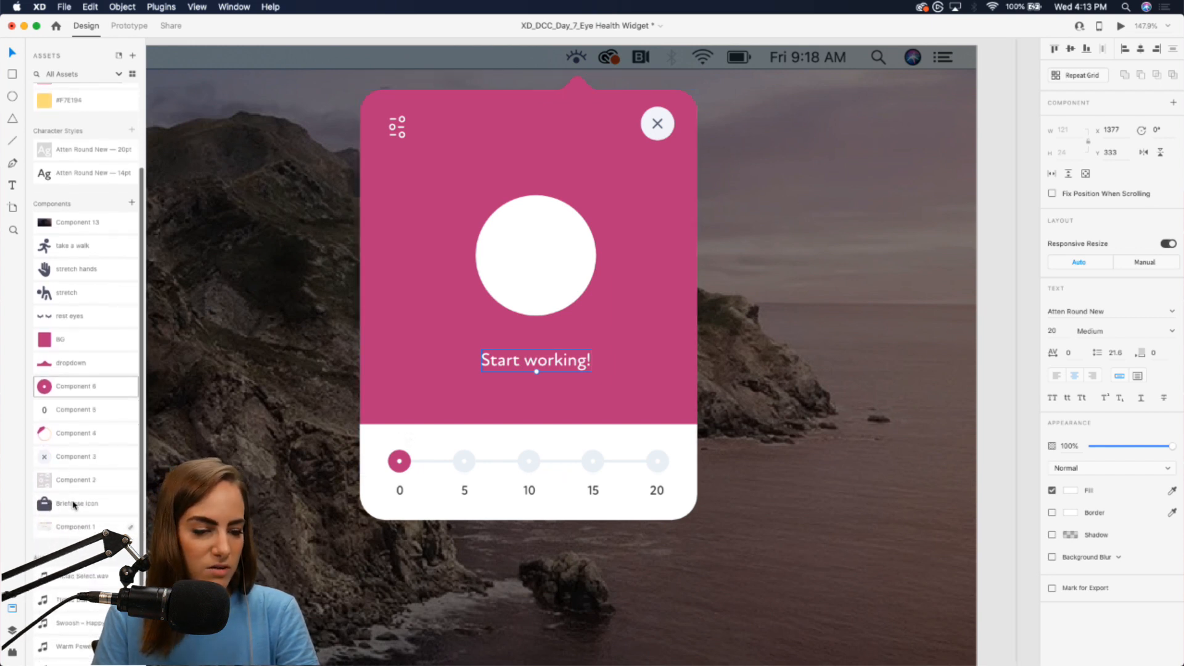
pyautogui.moveTo(62, 503); pyautogui.dragTo(539, 260)
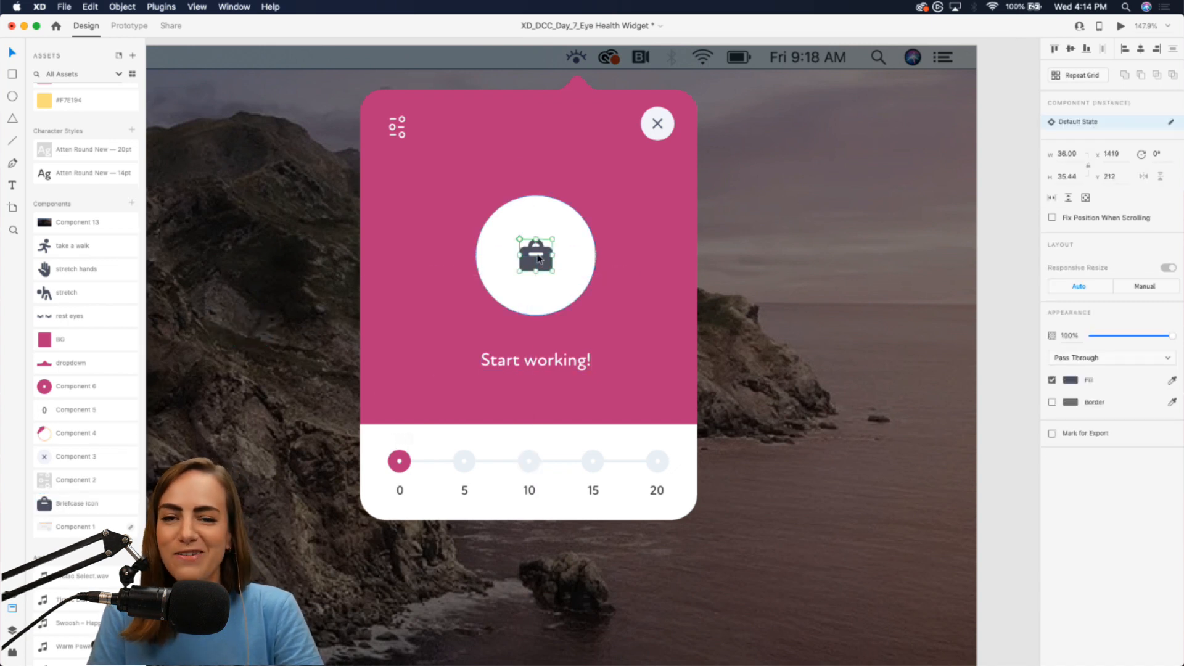
pyautogui.click(288, 374)
# Step: Place the Component 4 progress ring on the panel and fit its gradient arc around the white circle
pyautogui.scroll(-3, 59, 313)
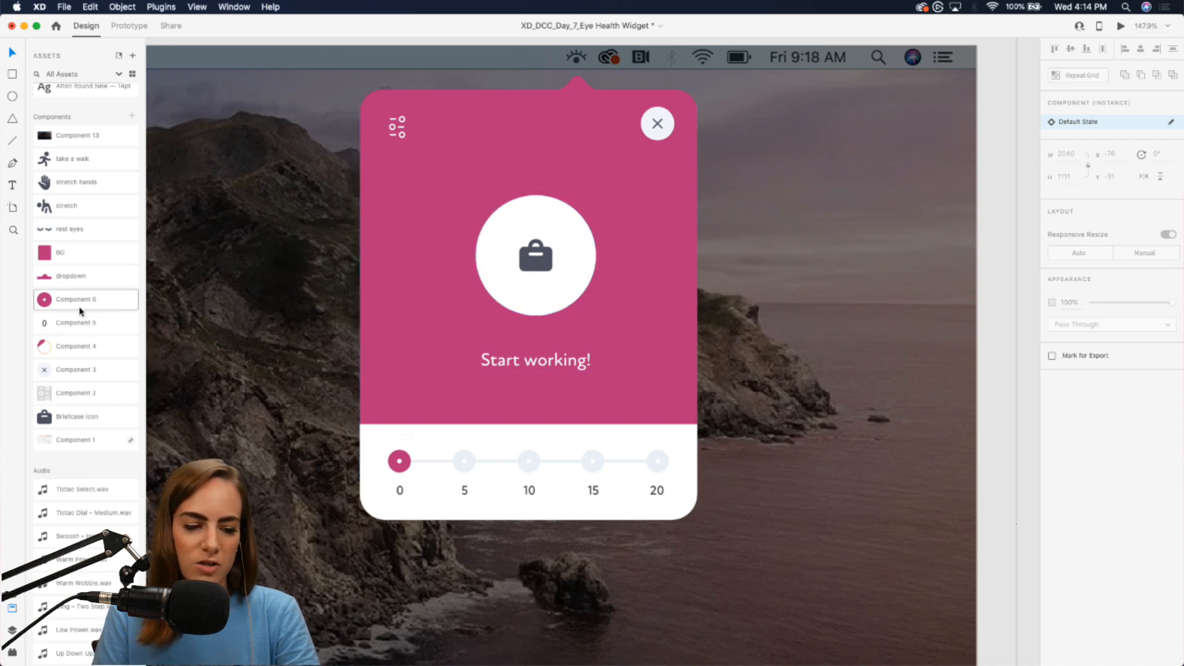
pyautogui.scroll(5, 152, 347)
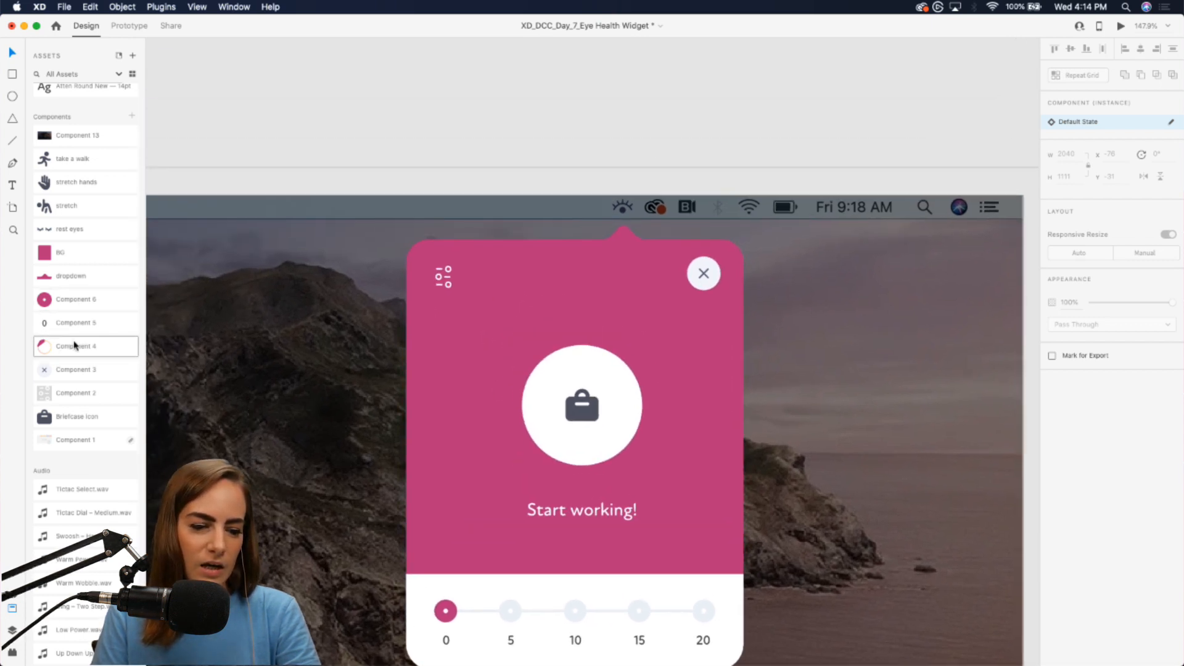
pyautogui.moveTo(71, 346); pyautogui.dragTo(496, 362)
pyautogui.scroll(-2, 496, 362)
pyautogui.moveTo(455, 303); pyautogui.dragTo(573, 291)
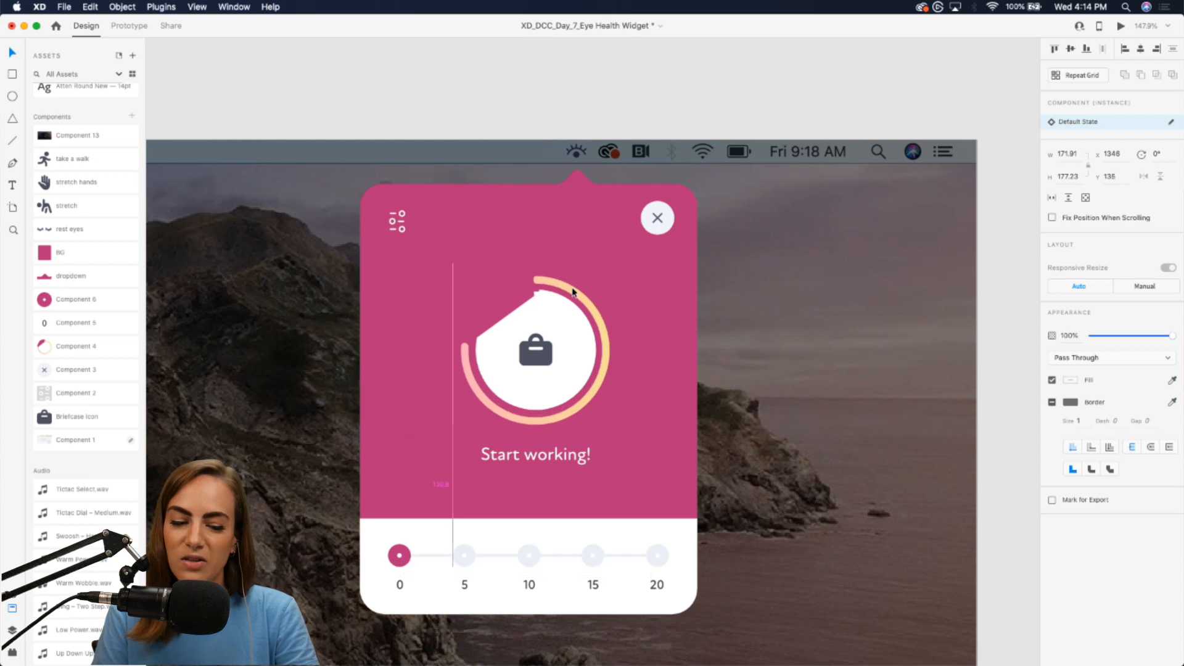
# Step: Draw a 112-wide circle beside the progress ring, without fill, with a #FAFAFA border of size 5
pyautogui.scroll(3, 573, 291)
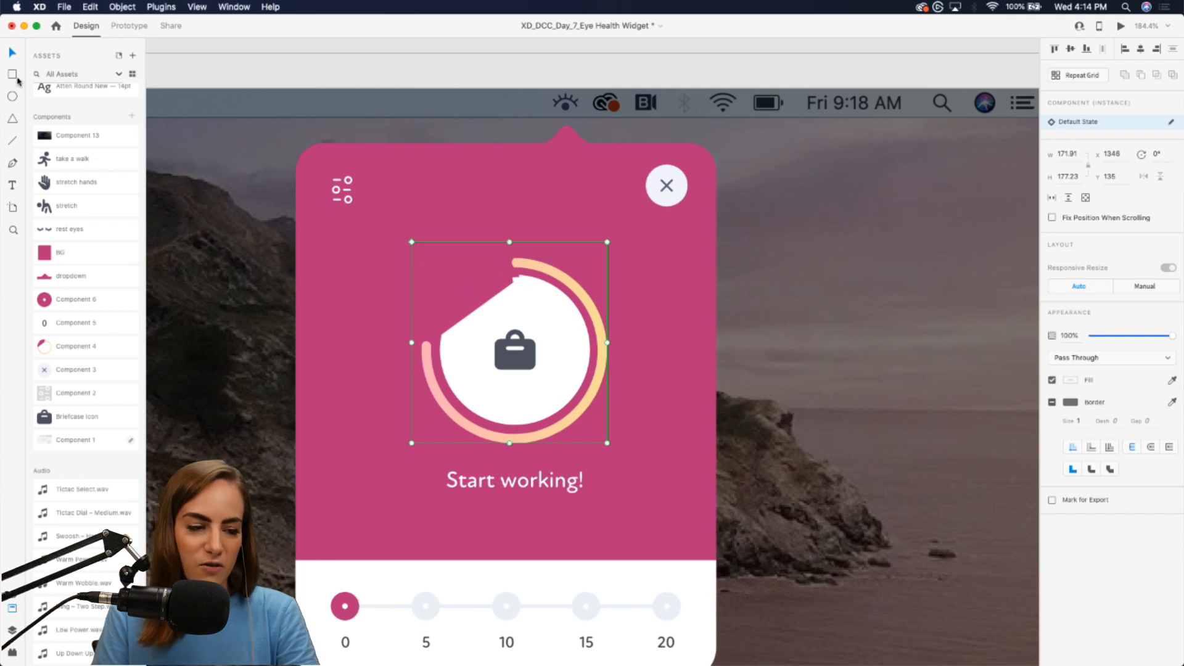
pyautogui.click(12, 96)
pyautogui.moveTo(219, 238); pyautogui.dragTo(347, 366)
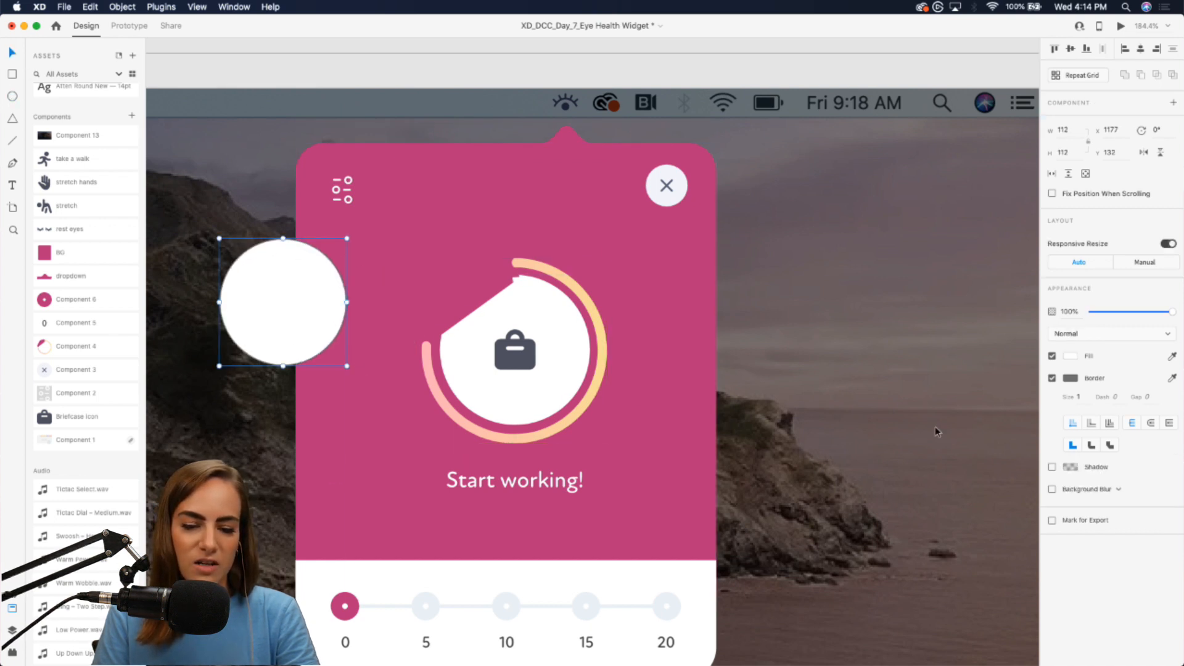
pyautogui.click(1053, 357)
pyautogui.click(1071, 378)
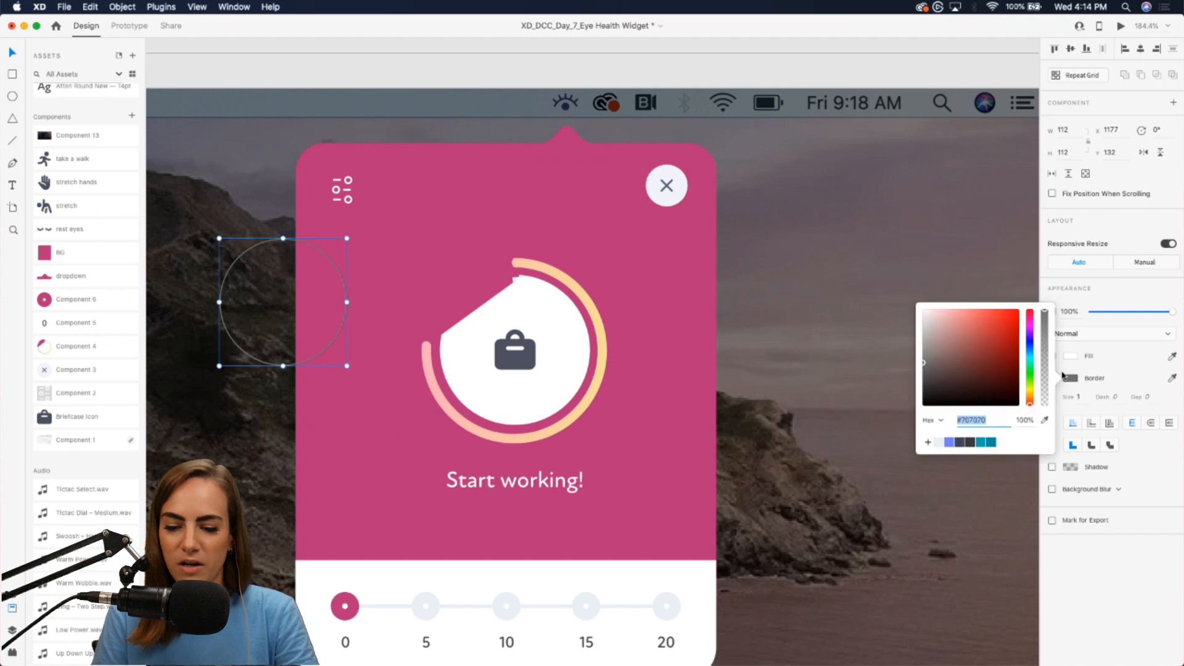
pyautogui.click(991, 338)
pyautogui.moveTo(992, 338); pyautogui.dragTo(921, 314)
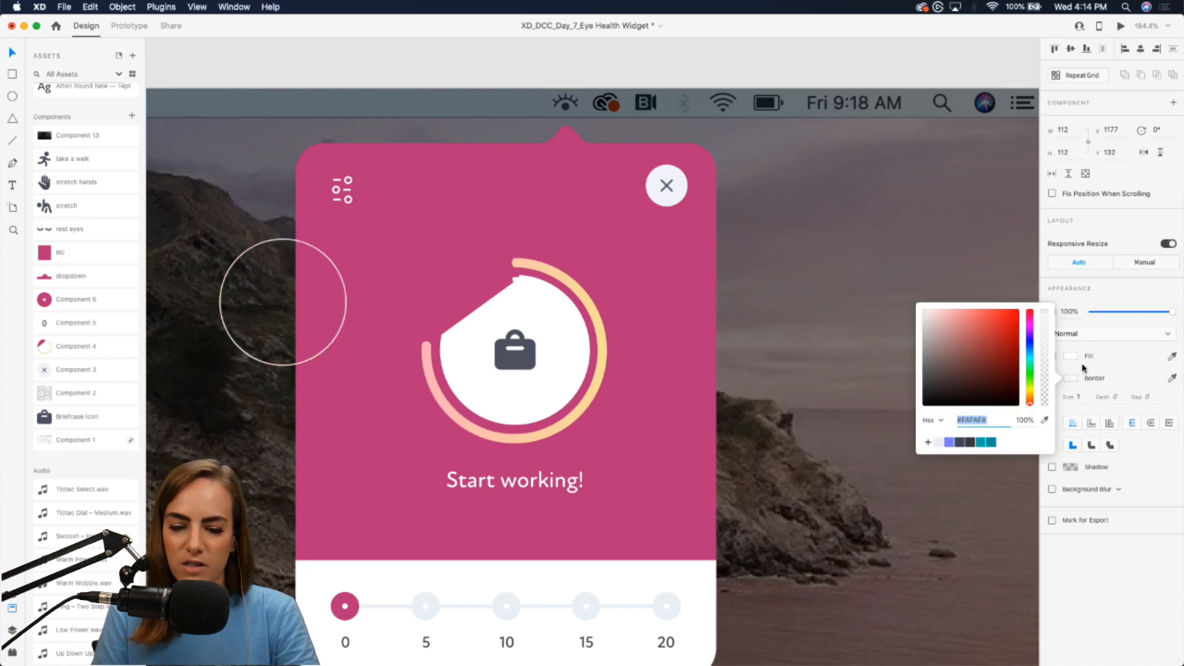
pyautogui.click(1083, 397)
pyautogui.write('5')
pyautogui.press('Return')
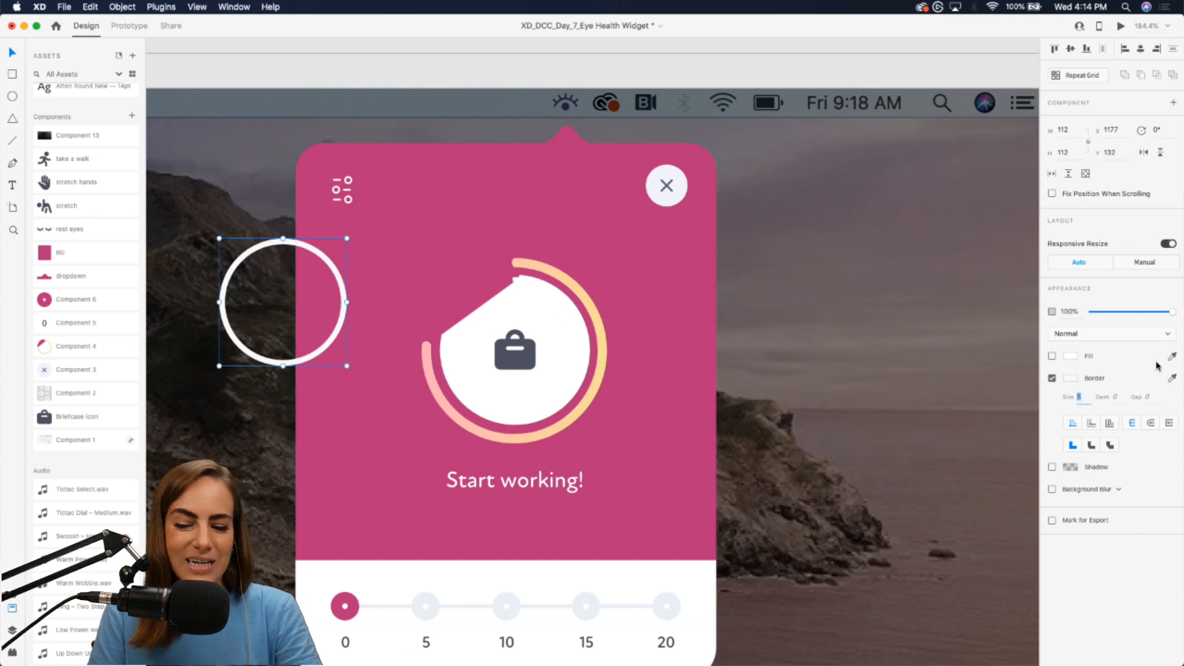
# Step: Compare the colour type options of the outlined circle's border and fill, and delete the circle
pyautogui.click(1070, 378)
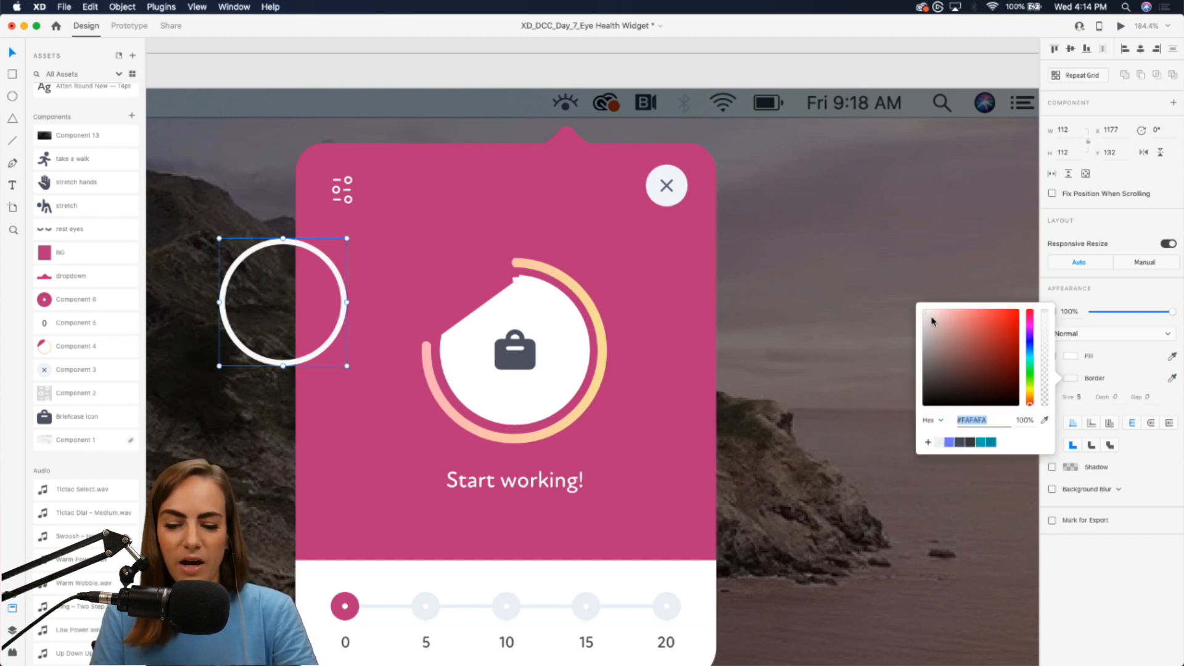
pyautogui.click(1088, 357)
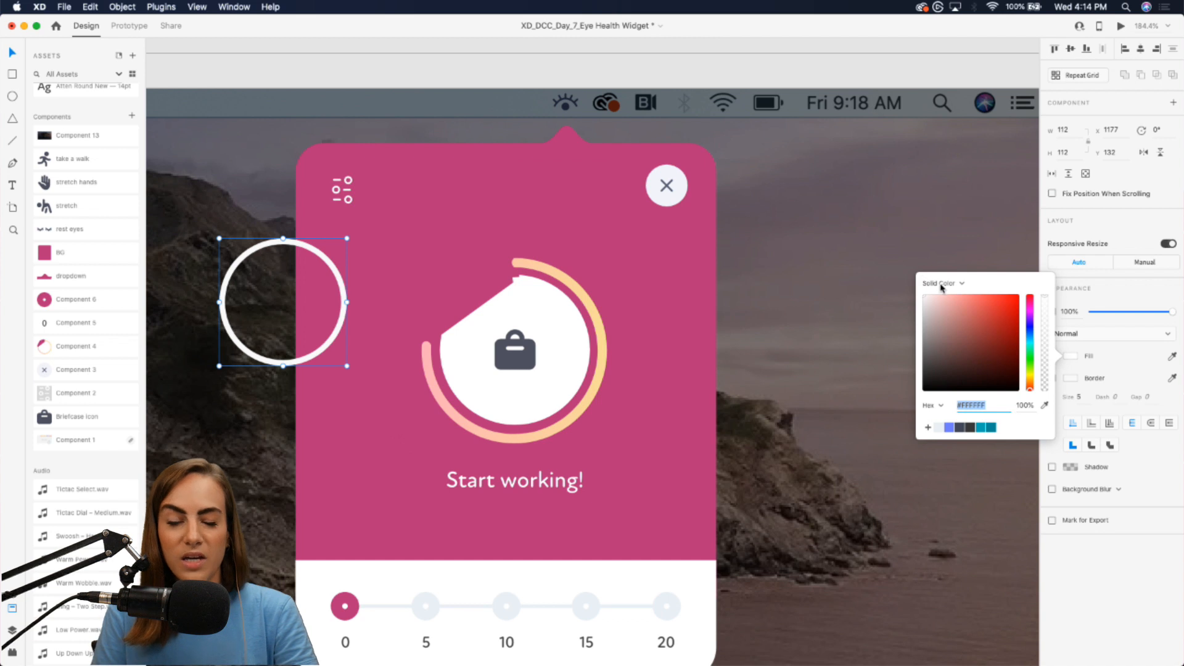
pyautogui.click(942, 285)
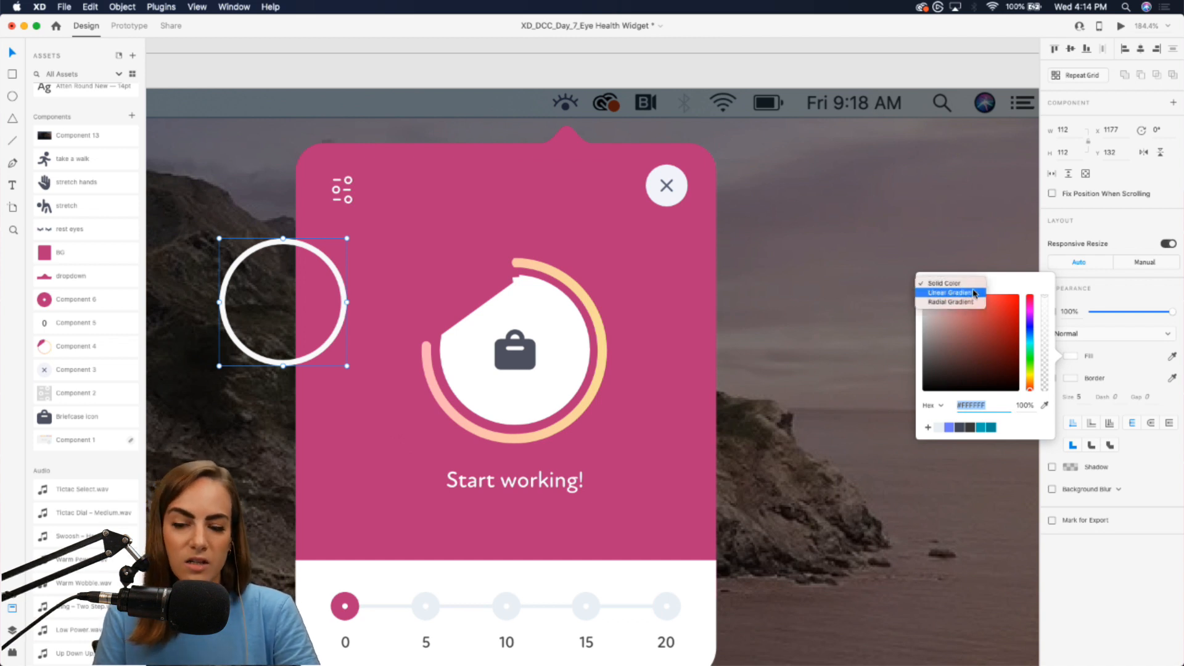
pyautogui.click(1114, 359)
pyautogui.click(1071, 381)
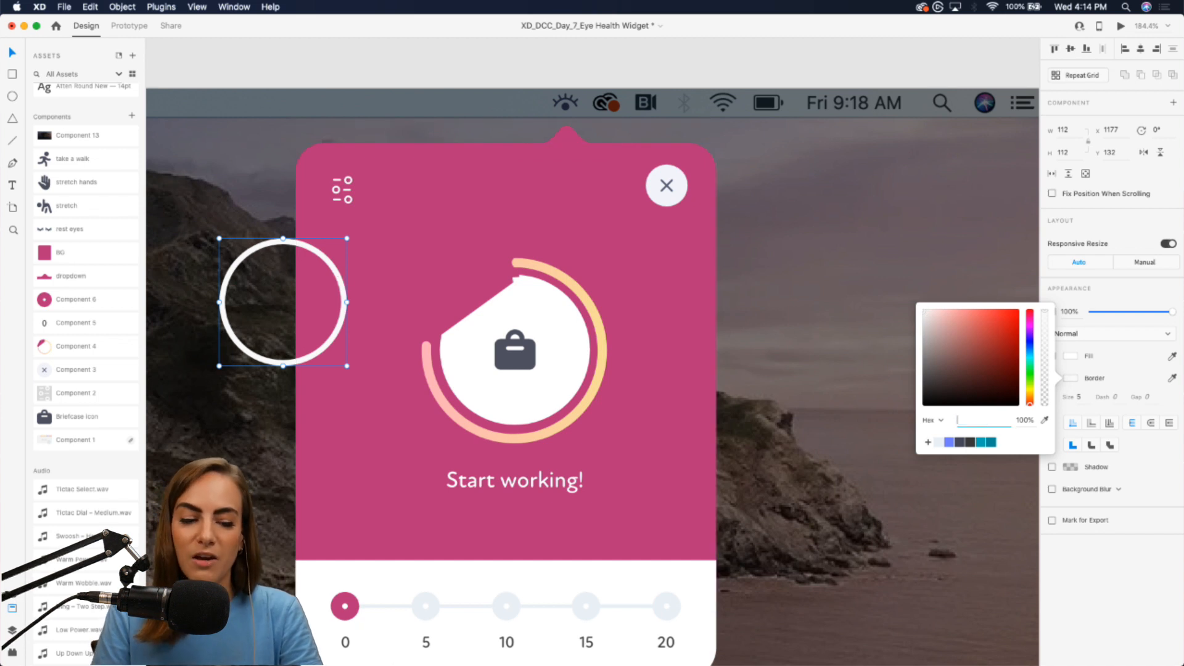
pyautogui.click(335, 272)
pyautogui.press('Delete')
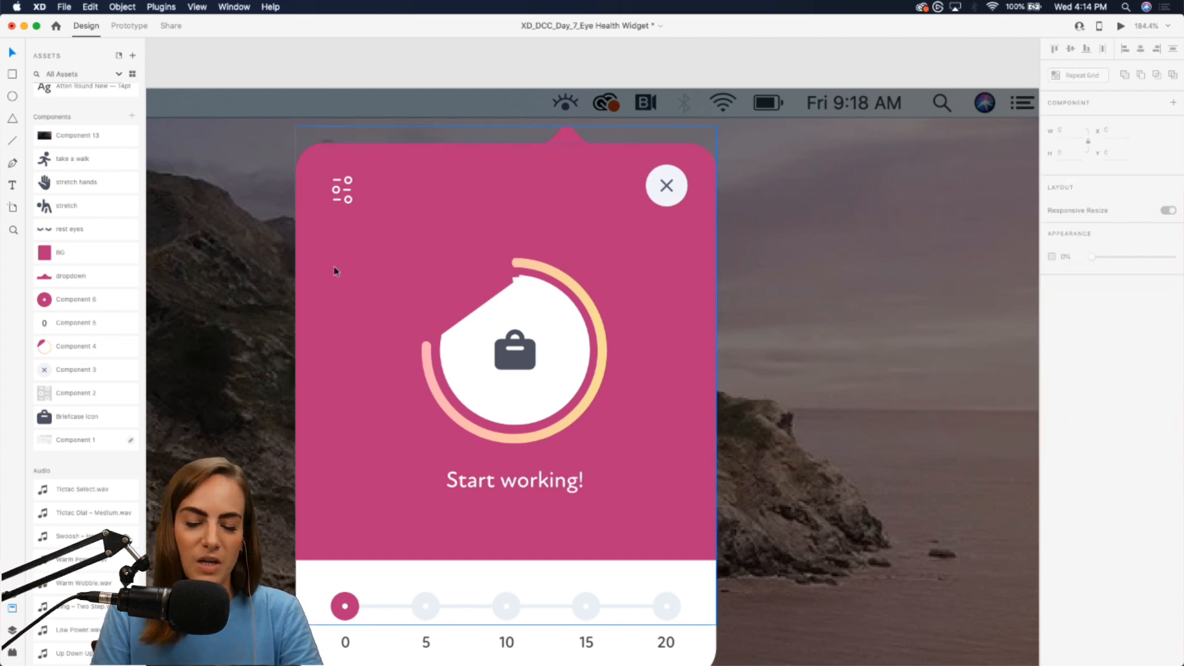
# Step: Arrange the progress ring component behind the white circle
pyautogui.click(483, 290)
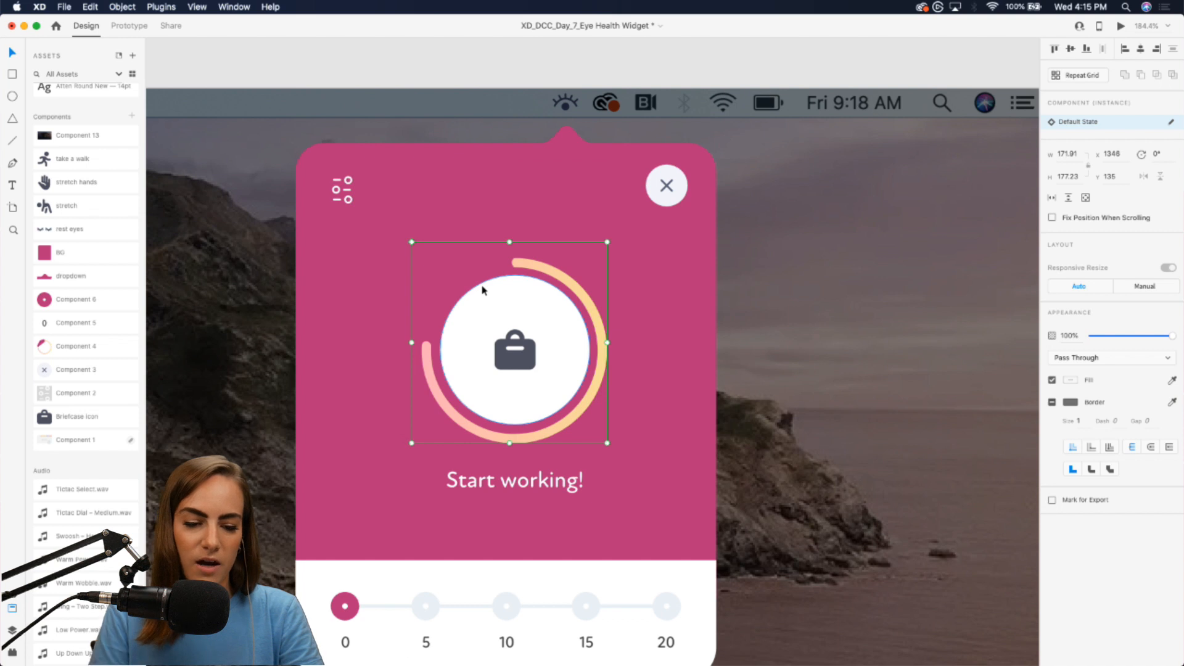
pyautogui.click(221, 302)
# Step: Build a white ring beside the progress ring by subtracting a concentric 123-wide copy from a 149-wide circle
pyautogui.click(12, 96)
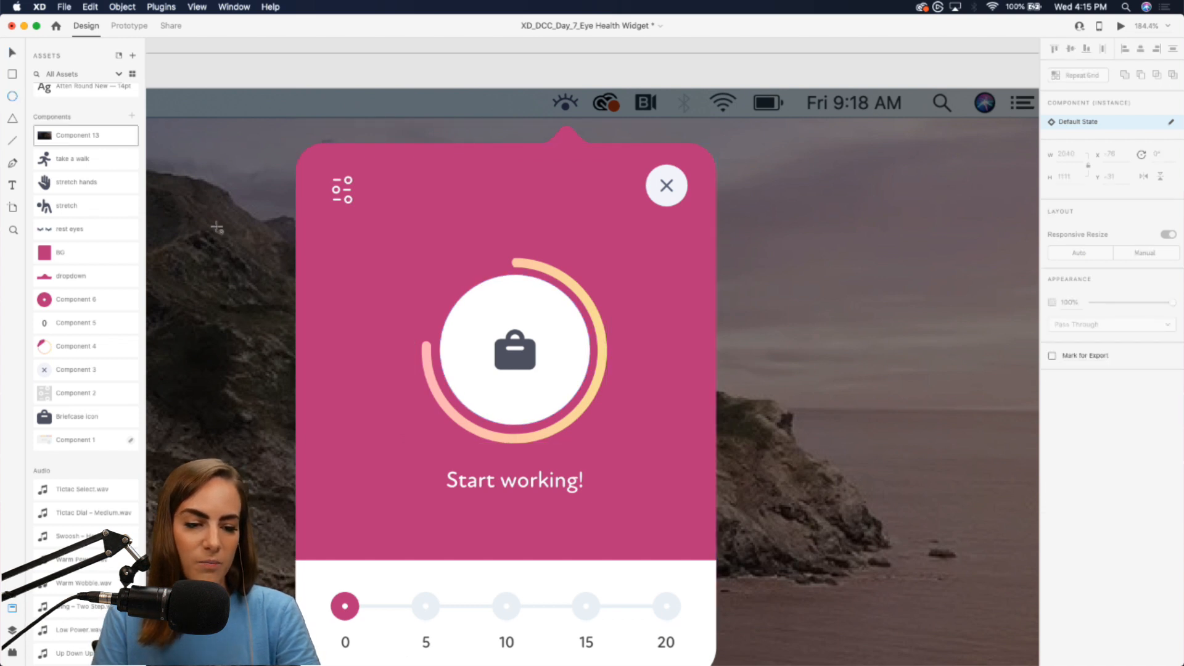
pyautogui.moveTo(238, 259)
pyautogui.mouseDown()
pyautogui.moveTo(396, 410)
pyautogui.moveTo(455, 430)
pyautogui.mouseUp()
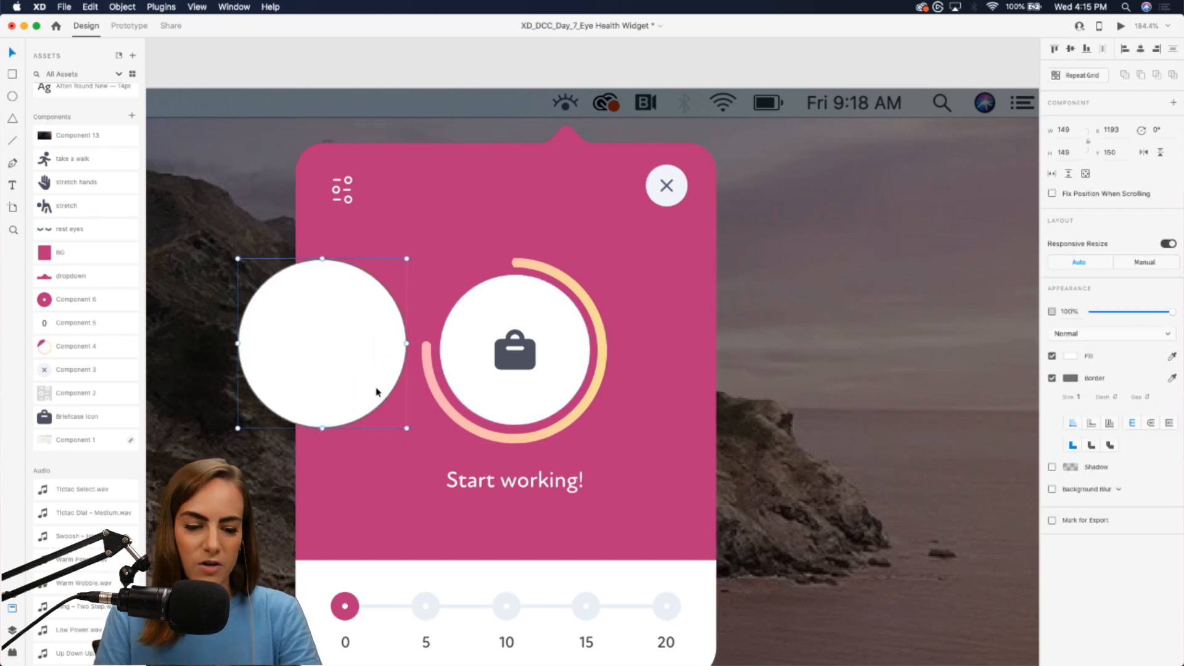
pyautogui.press('super+d')
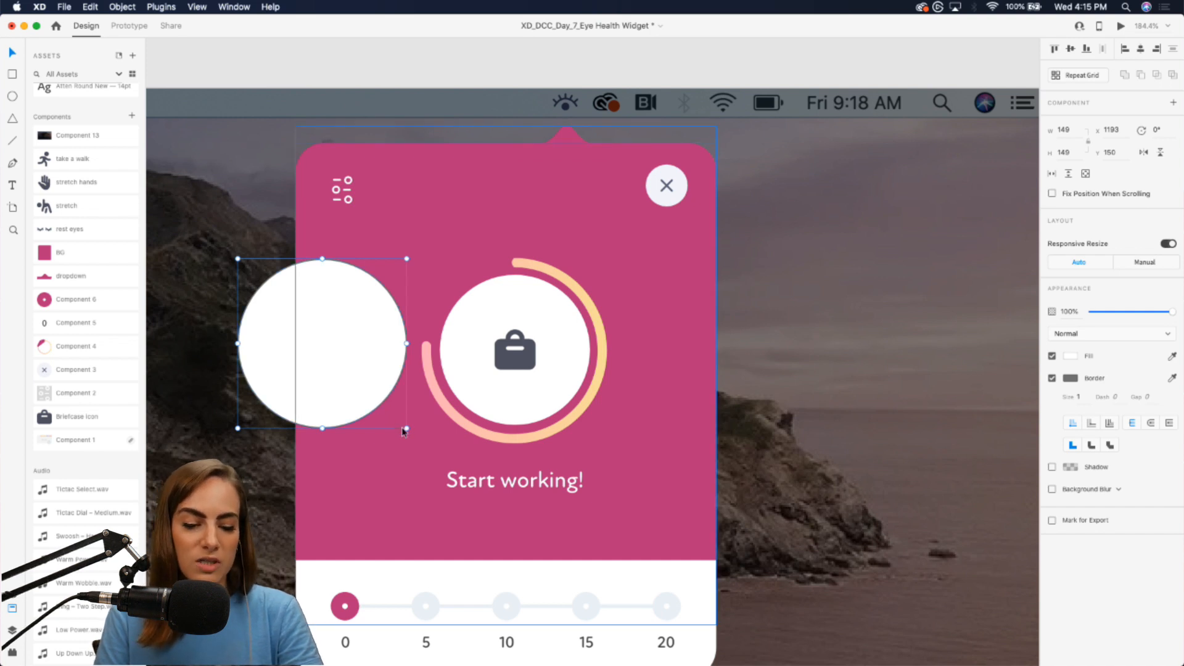
pyautogui.moveTo(406, 429); pyautogui.dragTo(393, 415)
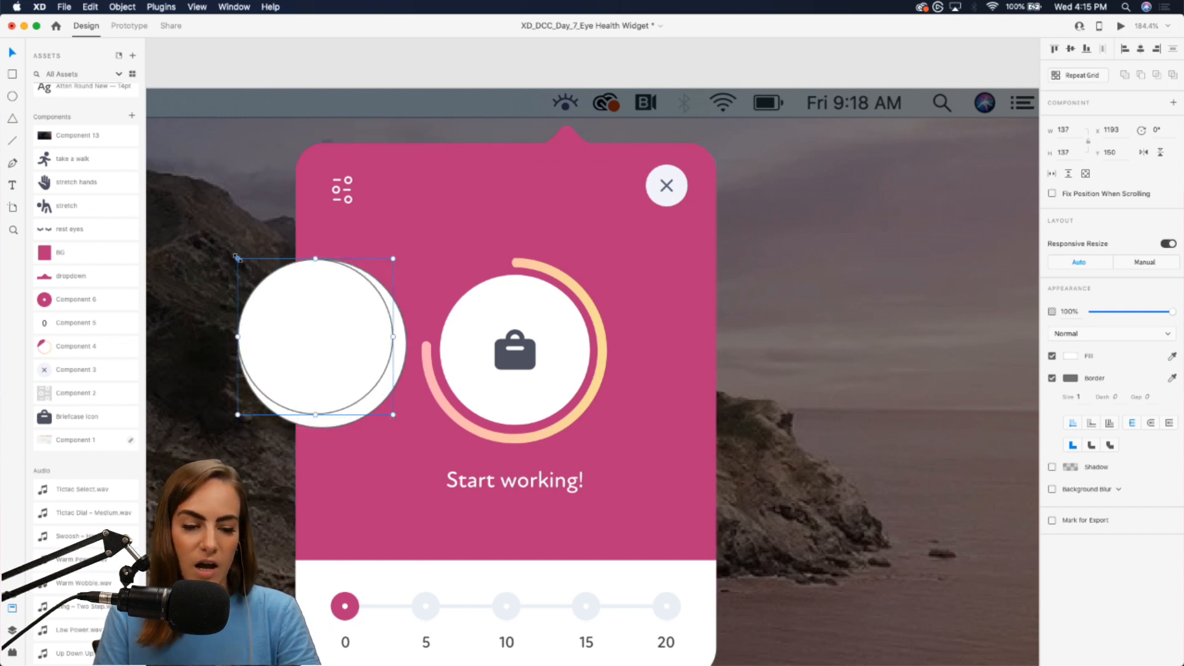
pyautogui.moveTo(238, 259); pyautogui.dragTo(254, 275)
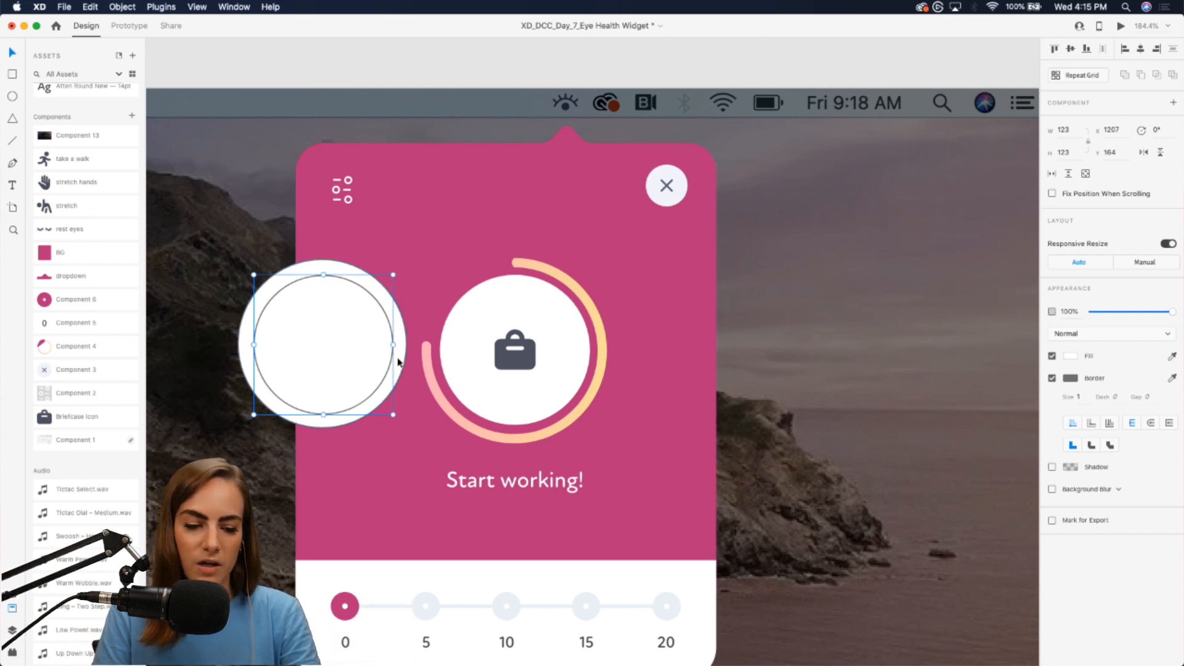
pyautogui.keyDown('shift'); pyautogui.click(387, 297); pyautogui.keyUp('shift')
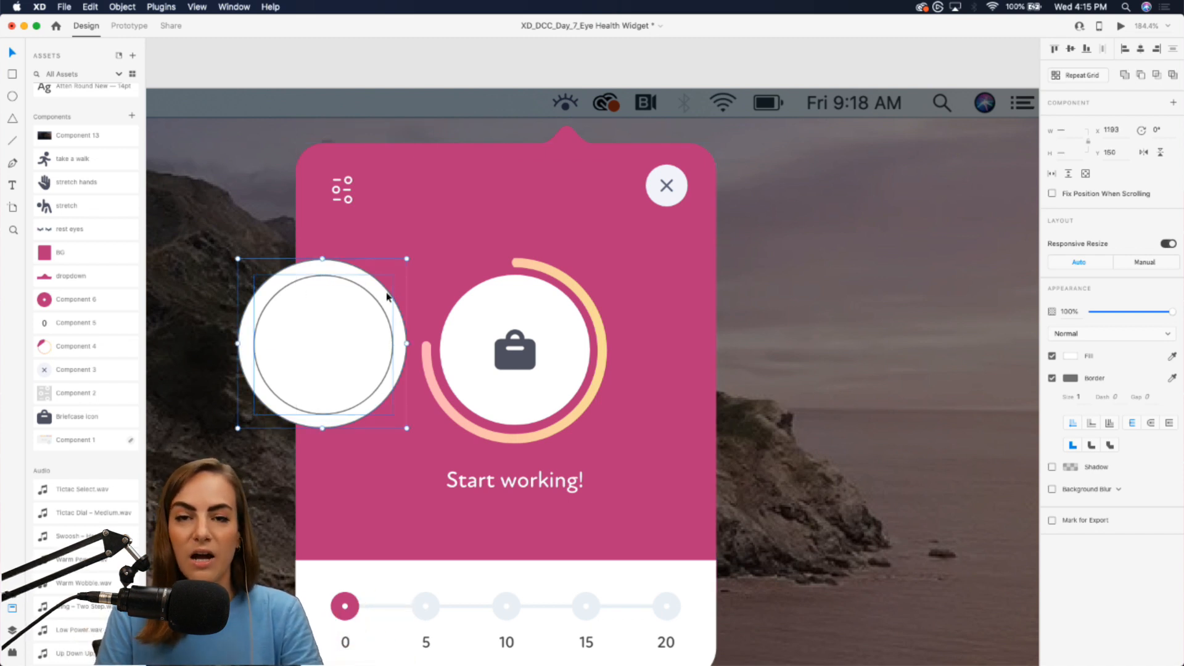
pyautogui.click(1142, 76)
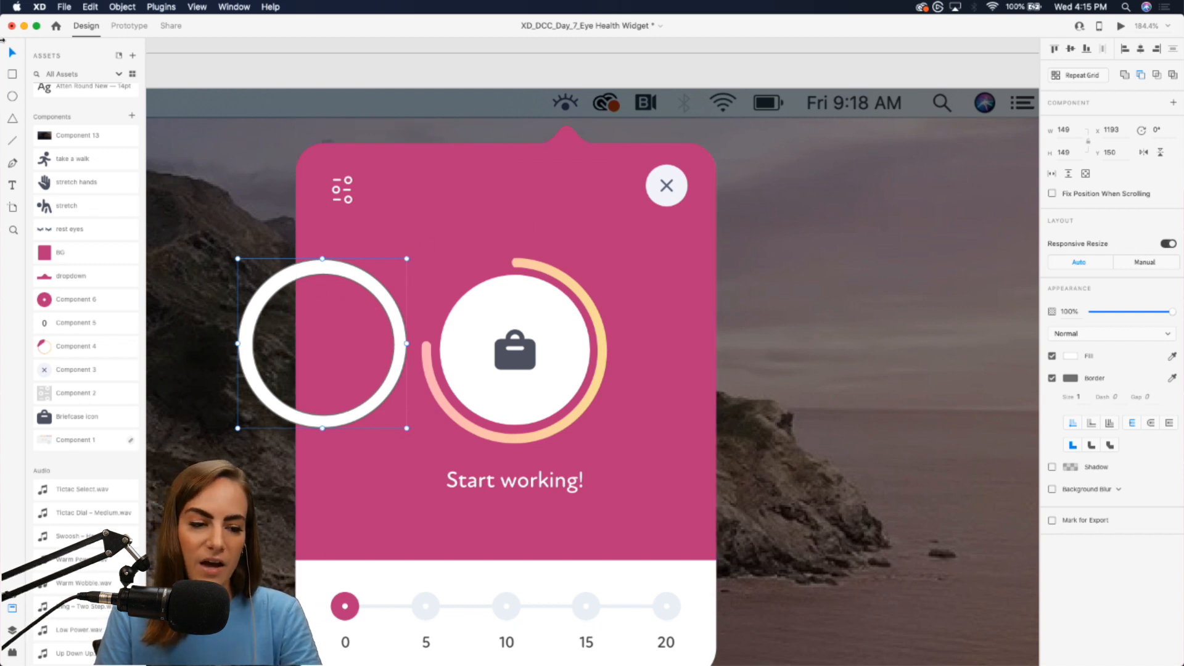
# Step: Draw a borderless rectangle about 180 by 184 covering the white ring
pyautogui.click(12, 73)
pyautogui.moveTo(222, 246); pyautogui.dragTo(428, 456)
pyautogui.click(1052, 400)
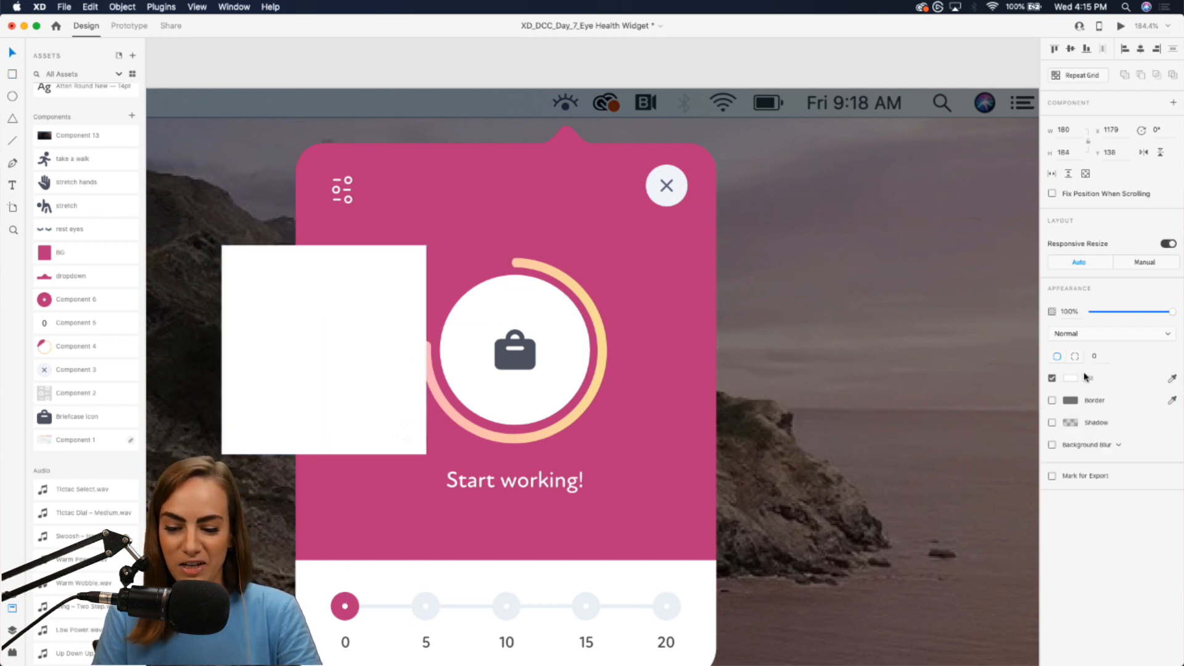
# Step: Change the rectangle's fill from a solid colour to a linear gradient
pyautogui.click(1071, 379)
pyautogui.click(949, 305)
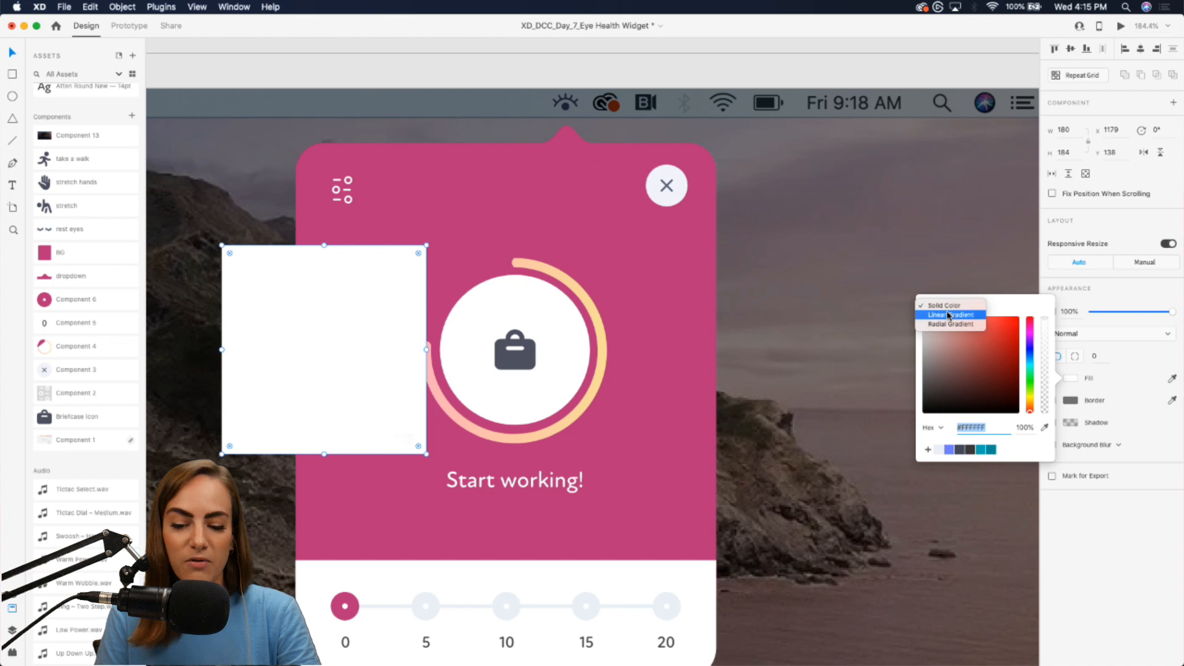
pyautogui.click(950, 314)
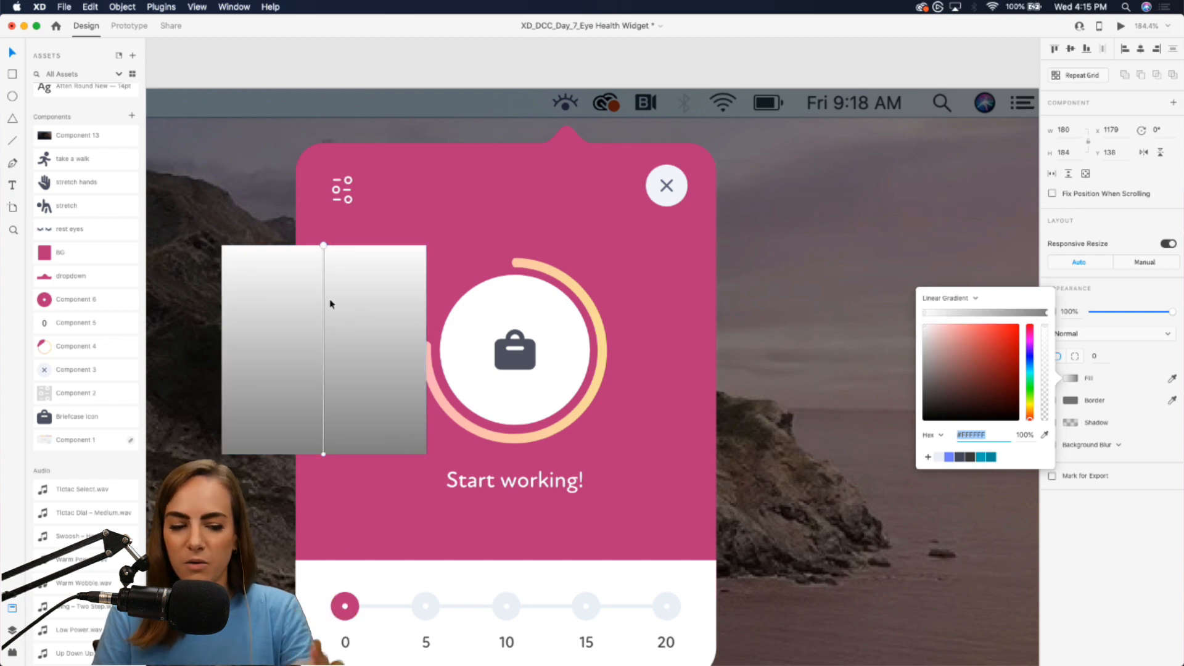
# Step: Mask the gradient rectangle with the white ring and move the result so it overlaps the progress ring's upper edge
pyautogui.click(272, 312)
pyautogui.press('super+bracketleft')
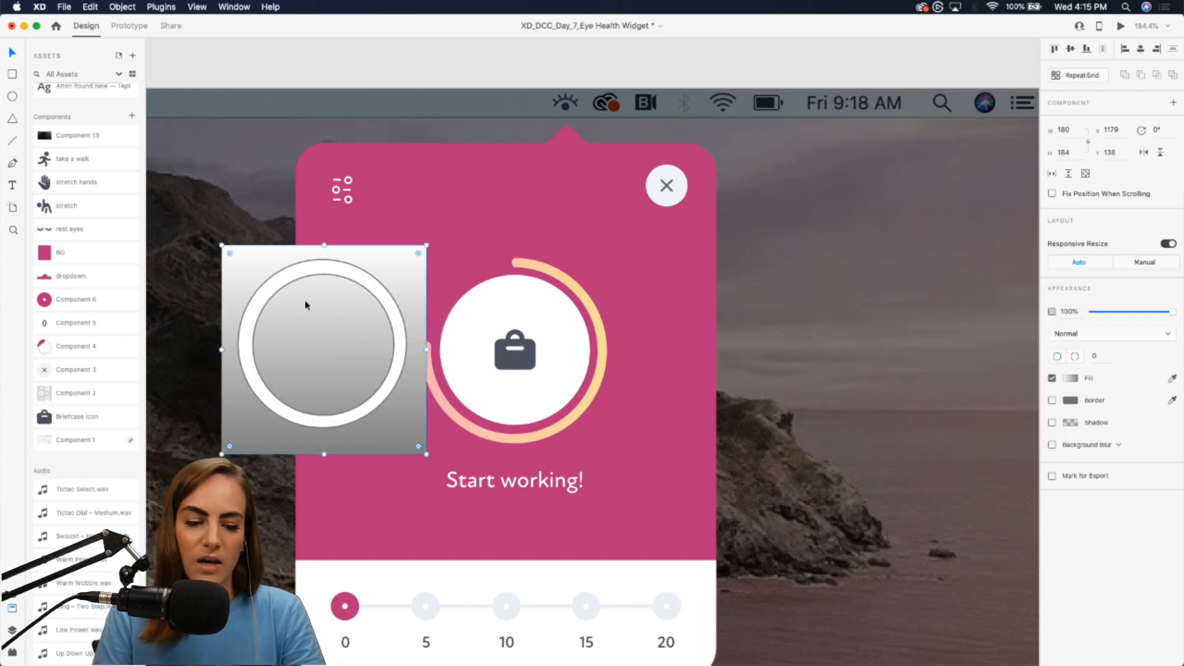
pyautogui.keyDown('shift'); pyautogui.click(379, 293); pyautogui.keyUp('shift')
pyautogui.press('super+shift+m')
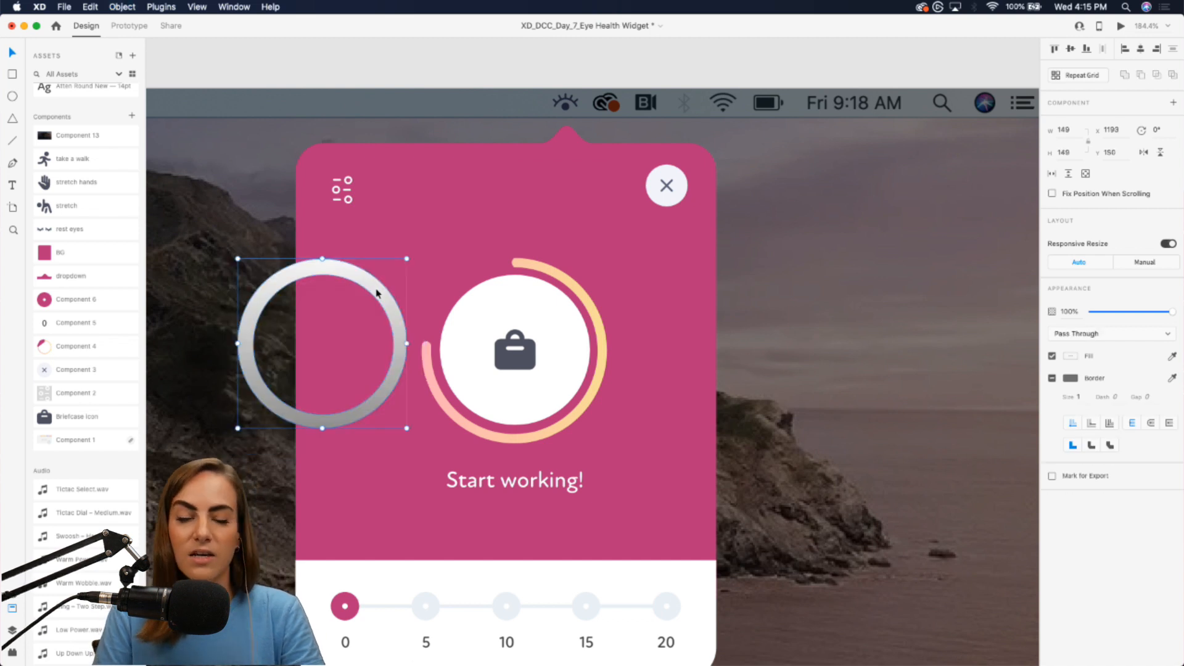
pyautogui.moveTo(384, 295); pyautogui.dragTo(491, 250)
# Step: Draw a closed wedge-shaped path with the Pen tool over the gradient ring's upper-left section
pyautogui.press('p')
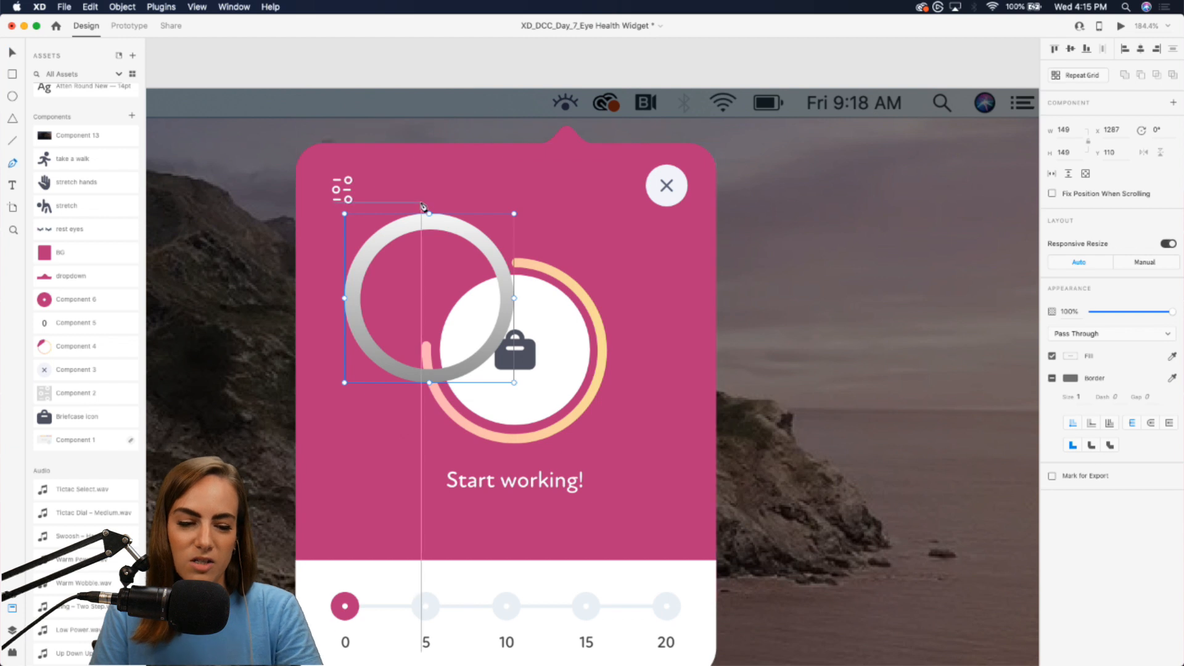
pyautogui.click(426, 203)
pyautogui.click(426, 247)
pyautogui.click(388, 268)
pyautogui.click(383, 280)
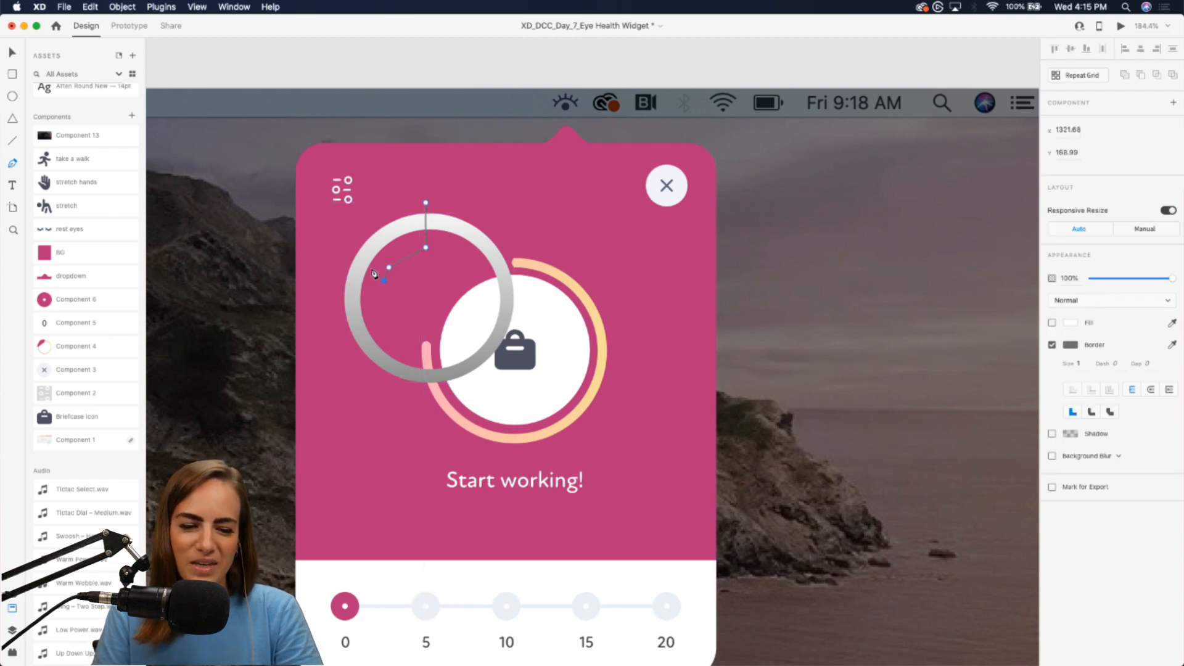
pyautogui.click(333, 247)
pyautogui.click(364, 216)
pyautogui.click(400, 204)
pyautogui.click(426, 202)
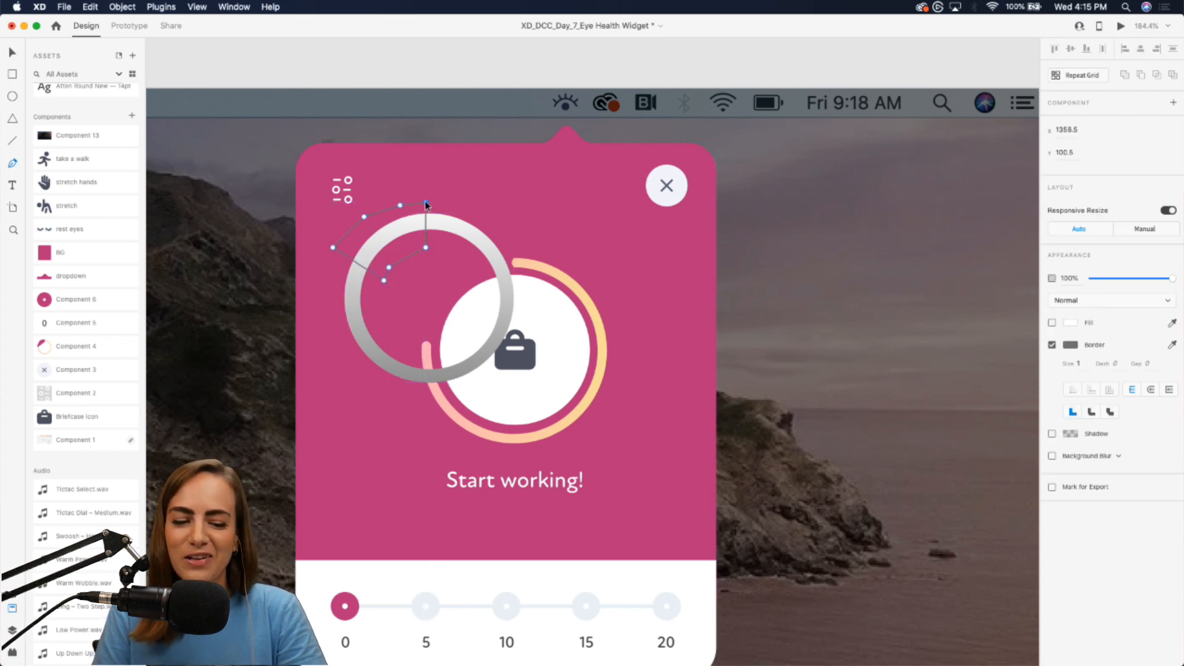
# Step: Fill the wedge with the panel's pink and no border to hide that section, and delete the gradient ring
pyautogui.press('Escape')
pyautogui.press('i')
pyautogui.click(623, 236)
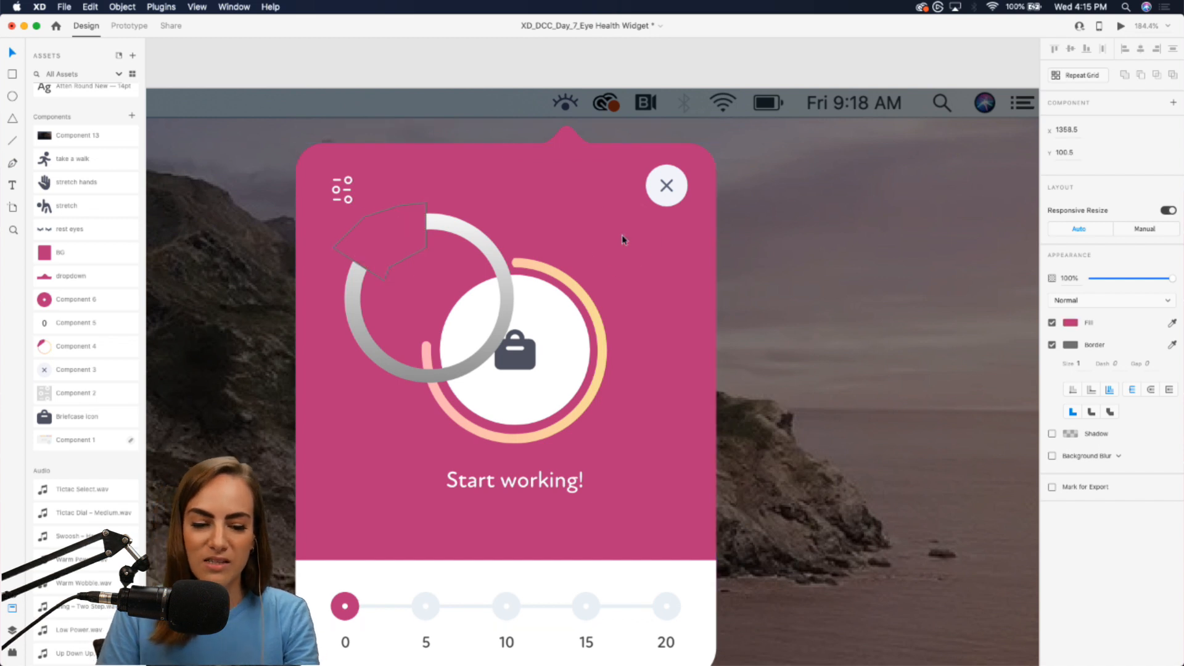
pyautogui.click(1053, 346)
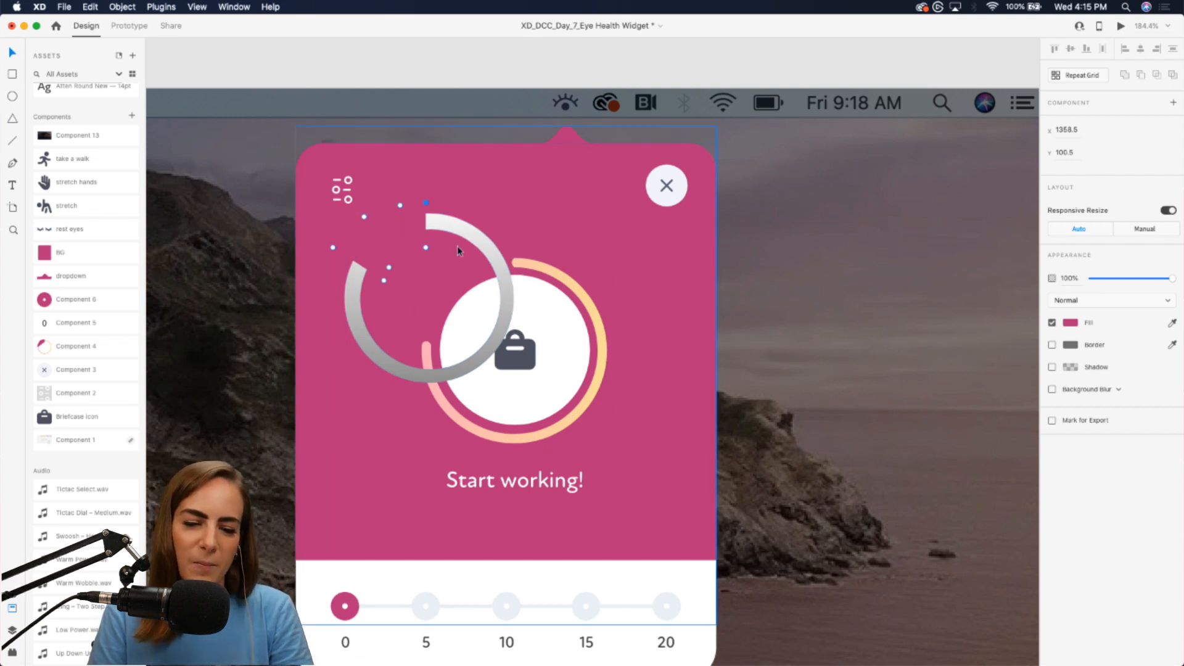
pyautogui.click(452, 226)
pyautogui.press('Delete')
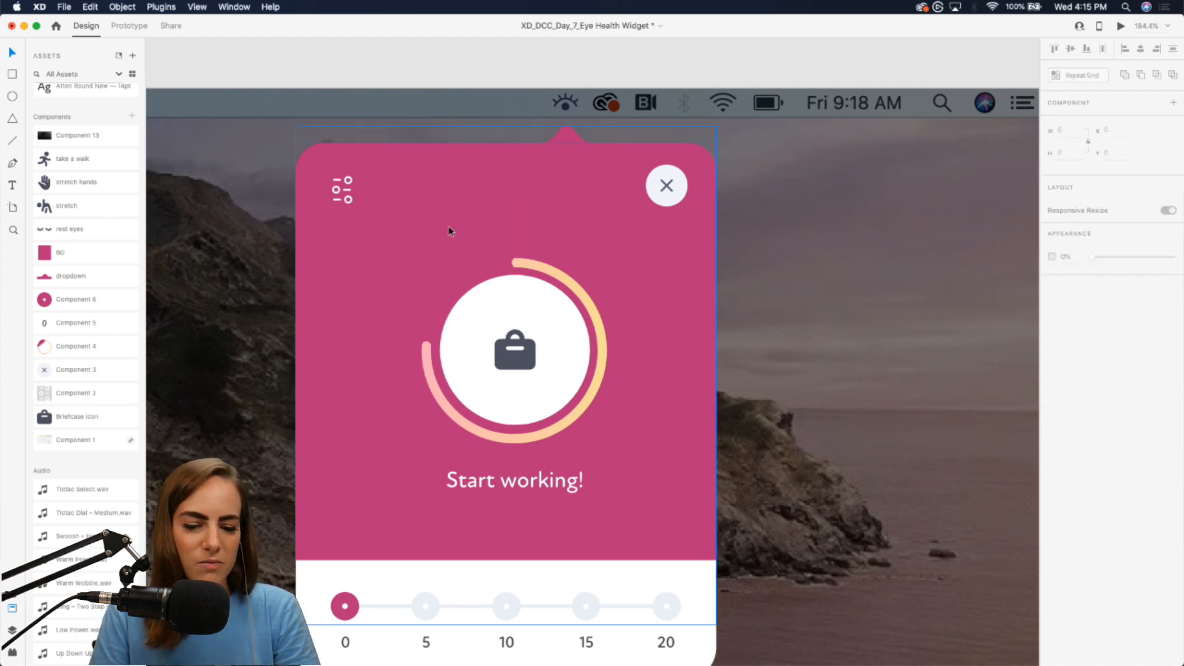
# Step: Duplicate the Web 1920 – 2 artboard with the widget to its right
pyautogui.scroll(-5, 449, 226)
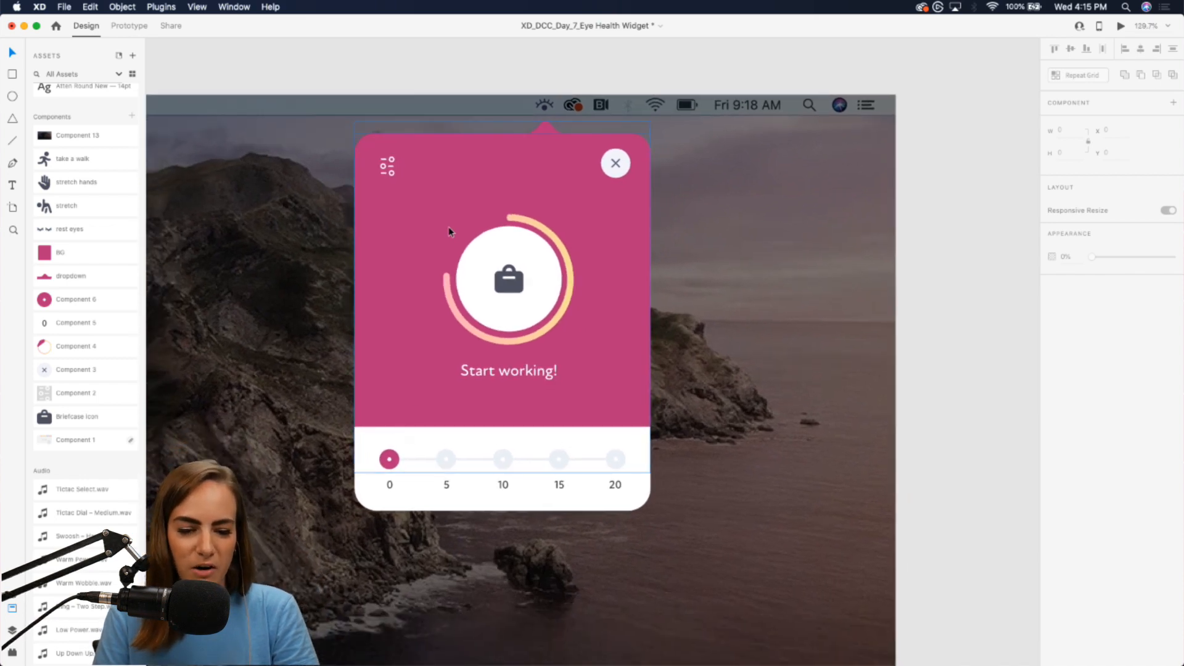
pyautogui.scroll(-3, 449, 227)
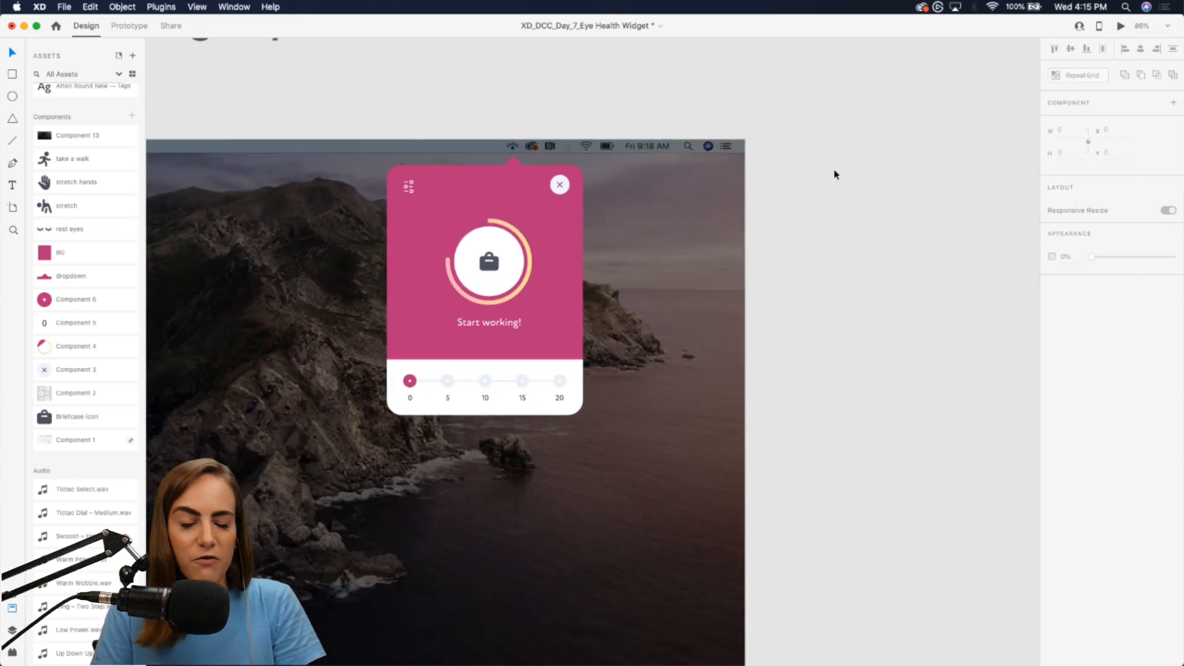
pyautogui.scroll(-3, 834, 171)
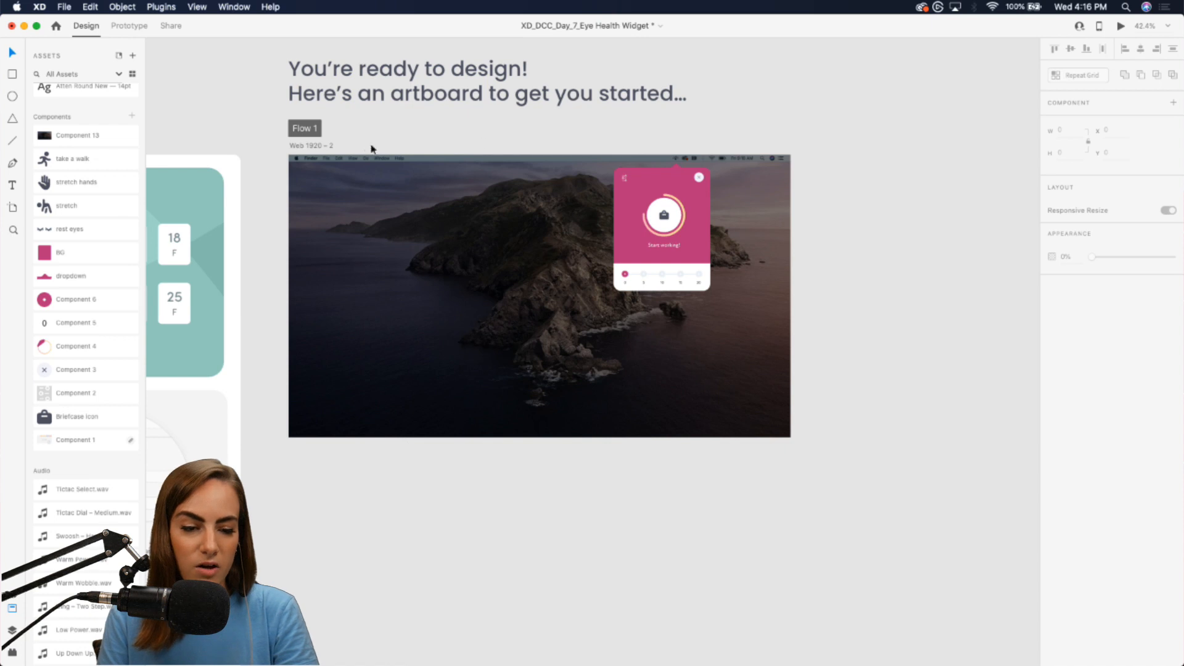
pyautogui.doubleClick(327, 147)
pyautogui.click(322, 147)
pyautogui.press('super+c')
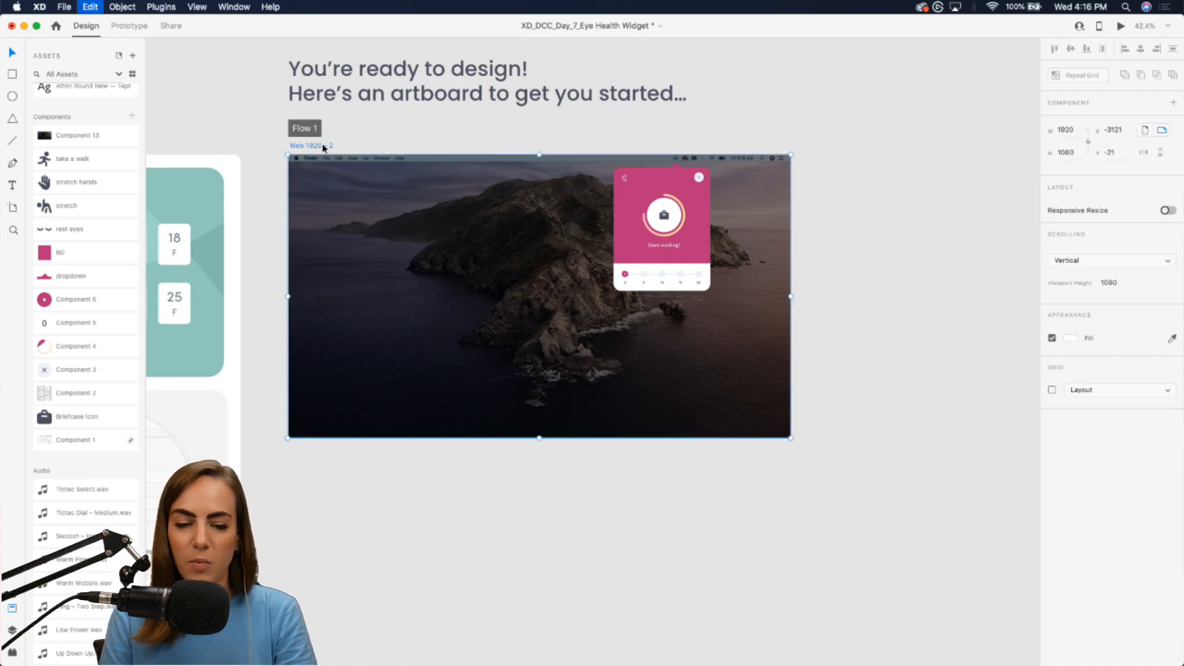
pyautogui.press('super+v')
pyautogui.hscroll(7, 323, 145)
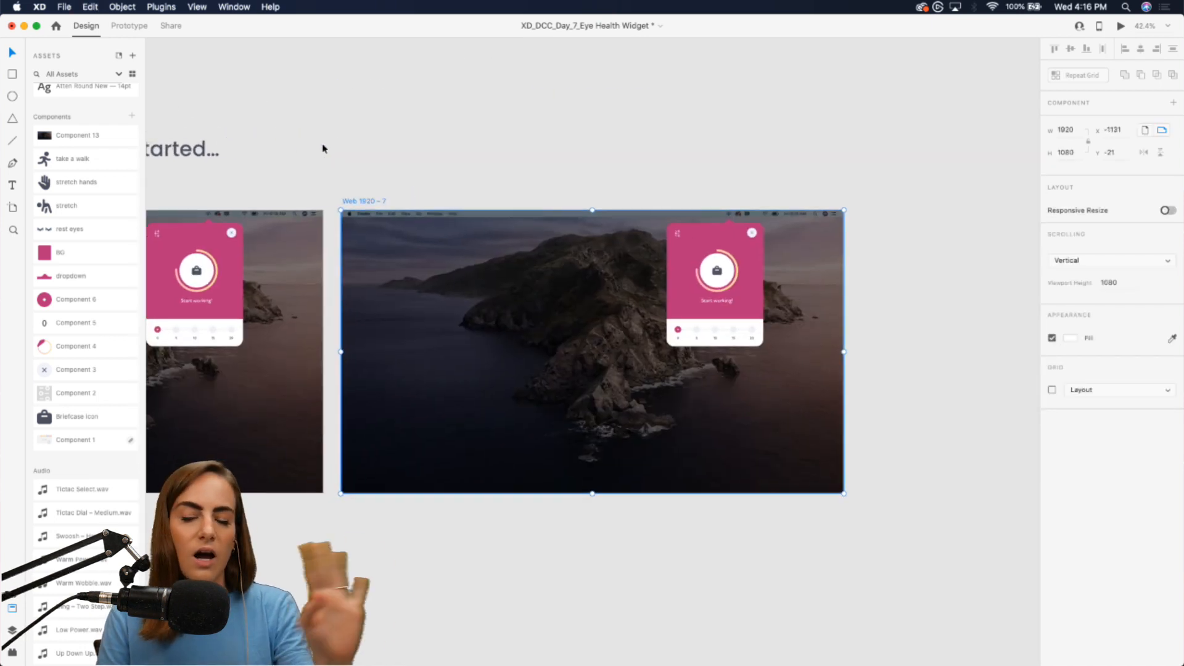
# Step: Give the slider's 5 marker on the duplicated artboard a border in the panel's pink
pyautogui.scroll(4, 694, 230)
pyautogui.scroll(5, 694, 229)
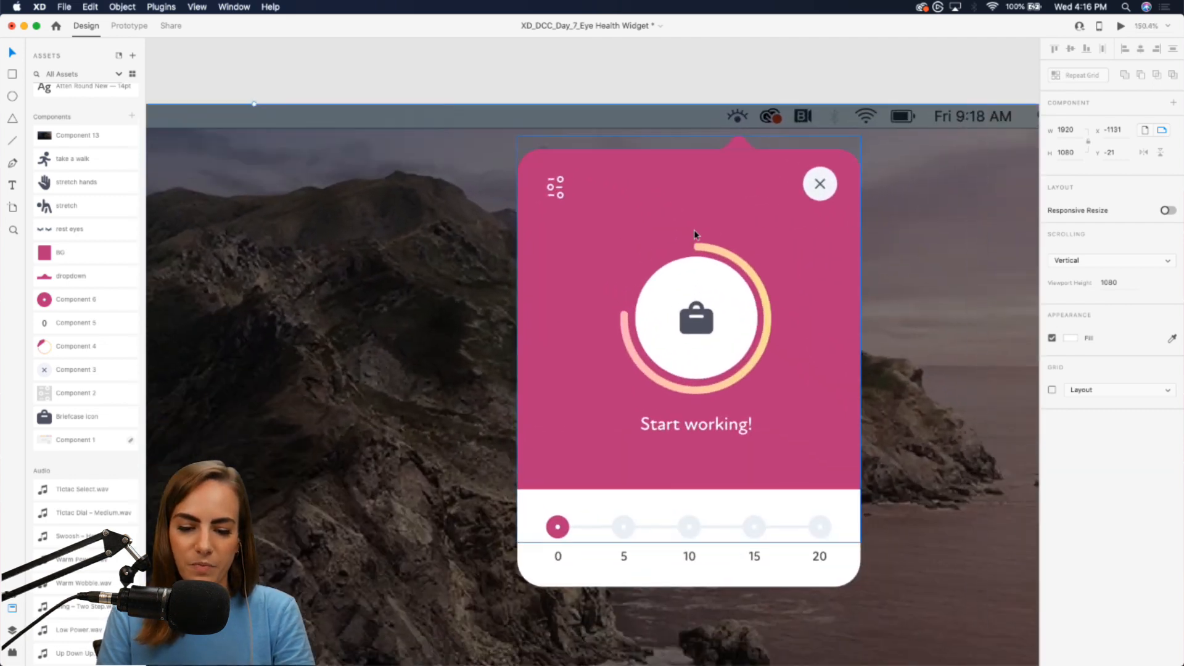
pyautogui.scroll(1, 689, 352)
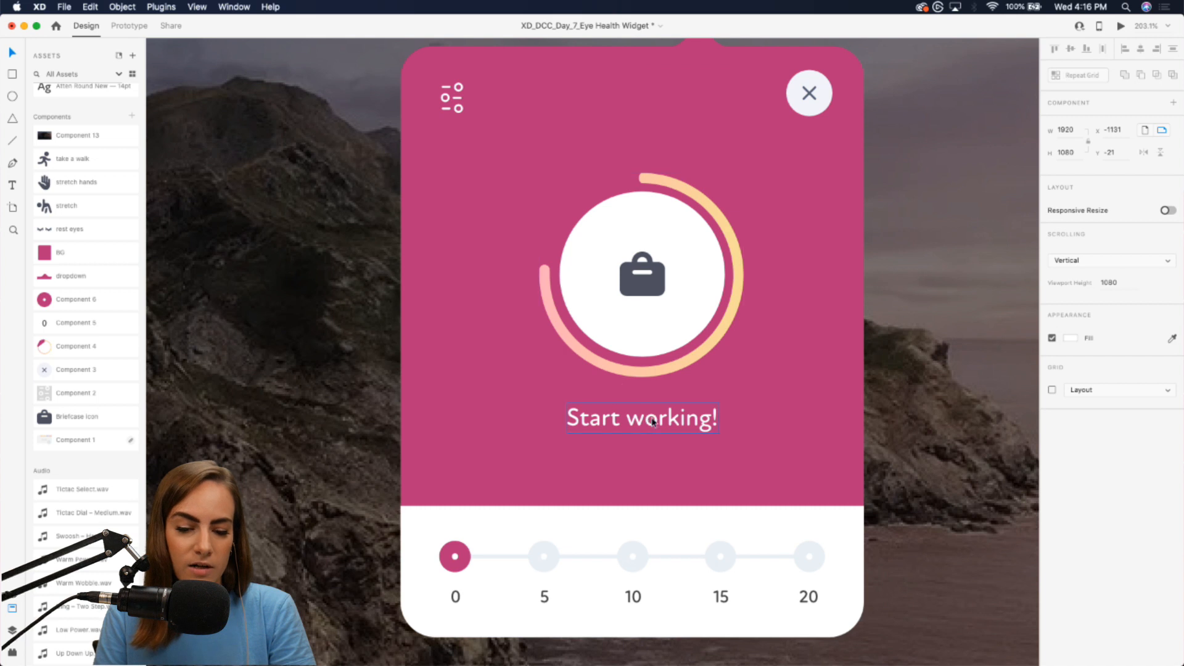
pyautogui.click(558, 558)
pyautogui.scroll(3, 557, 556)
pyautogui.scroll(-2, 557, 556)
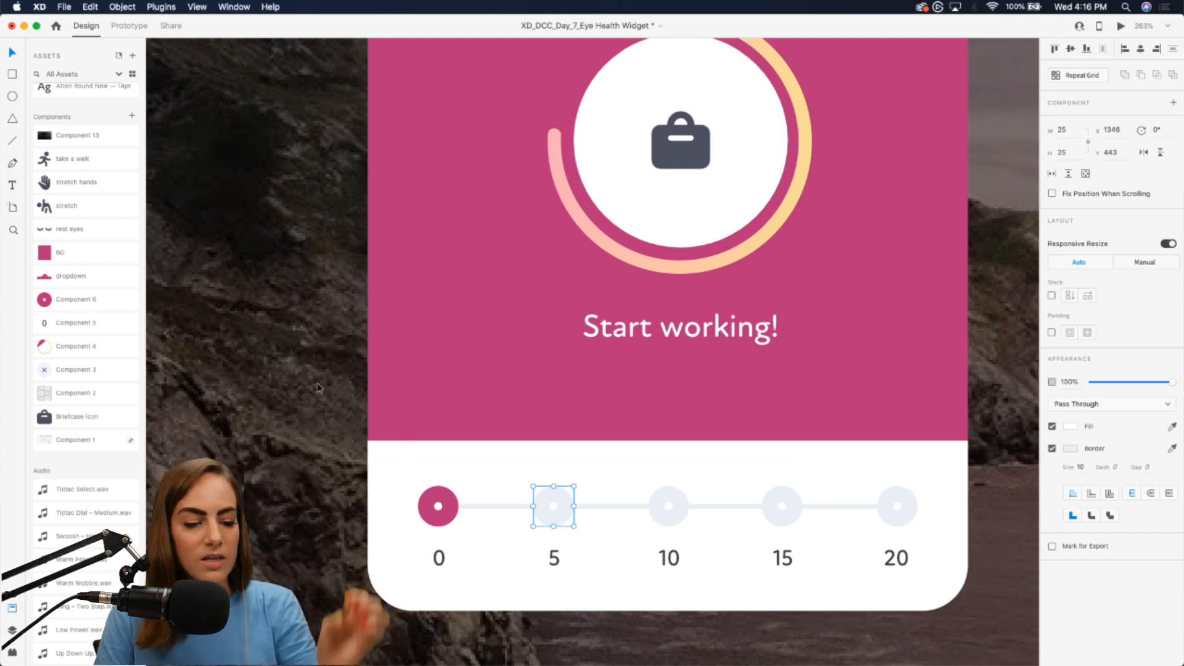
pyautogui.click(1173, 448)
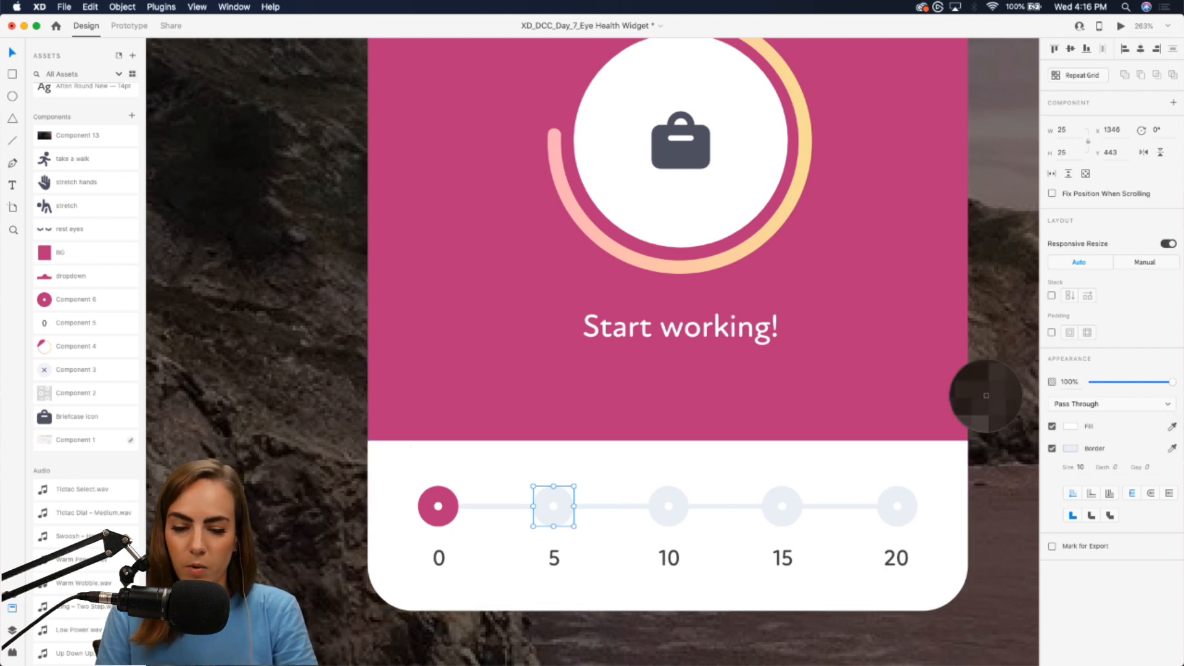
pyautogui.click(919, 383)
# Step: Extend the pink progress line hidden under the 0 marker to the 5 marker, making it 64 long
pyautogui.click(453, 507)
pyautogui.scroll(5, 453, 506)
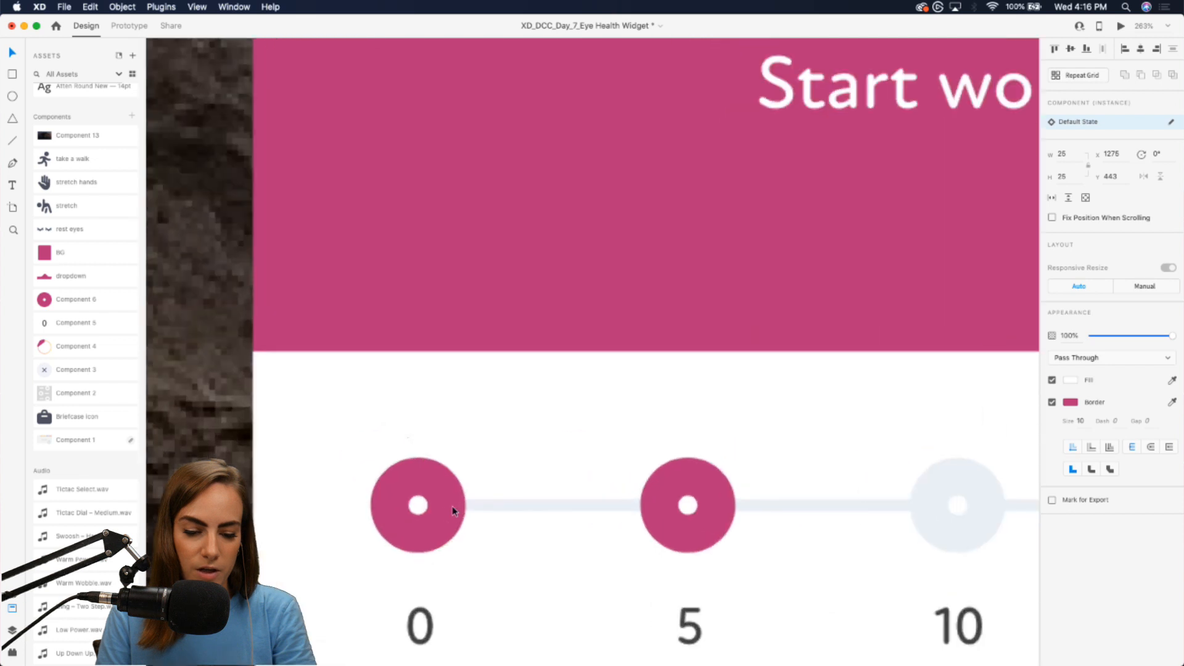
pyautogui.moveTo(436, 508); pyautogui.dragTo(449, 508)
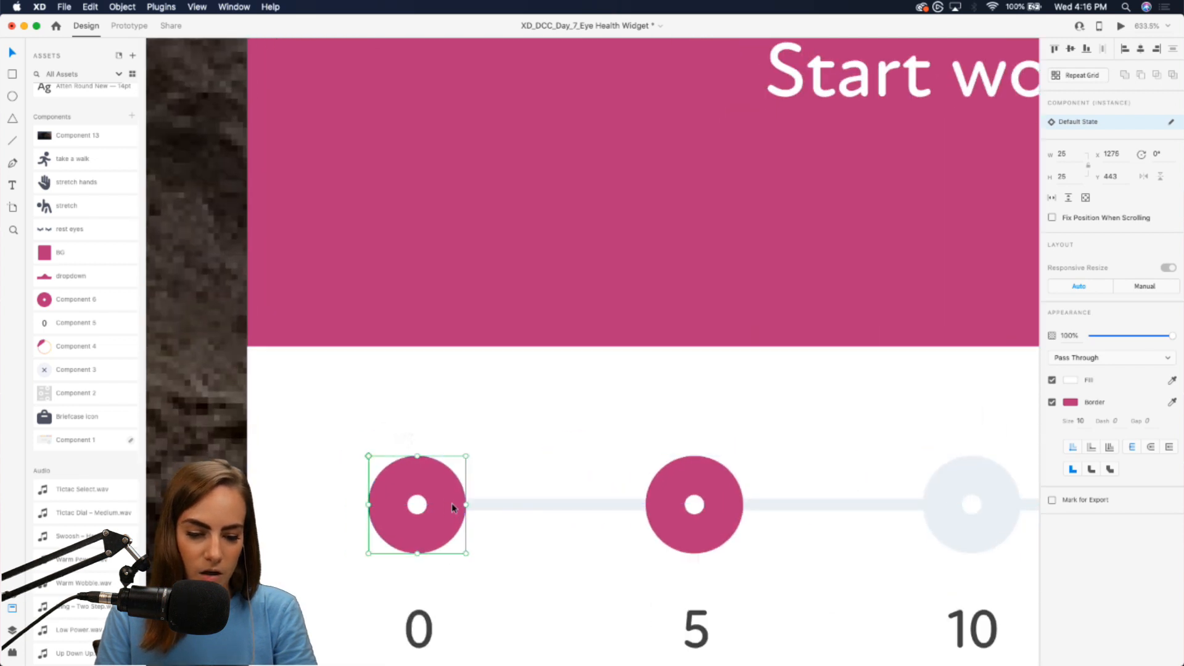
pyautogui.click(12, 630)
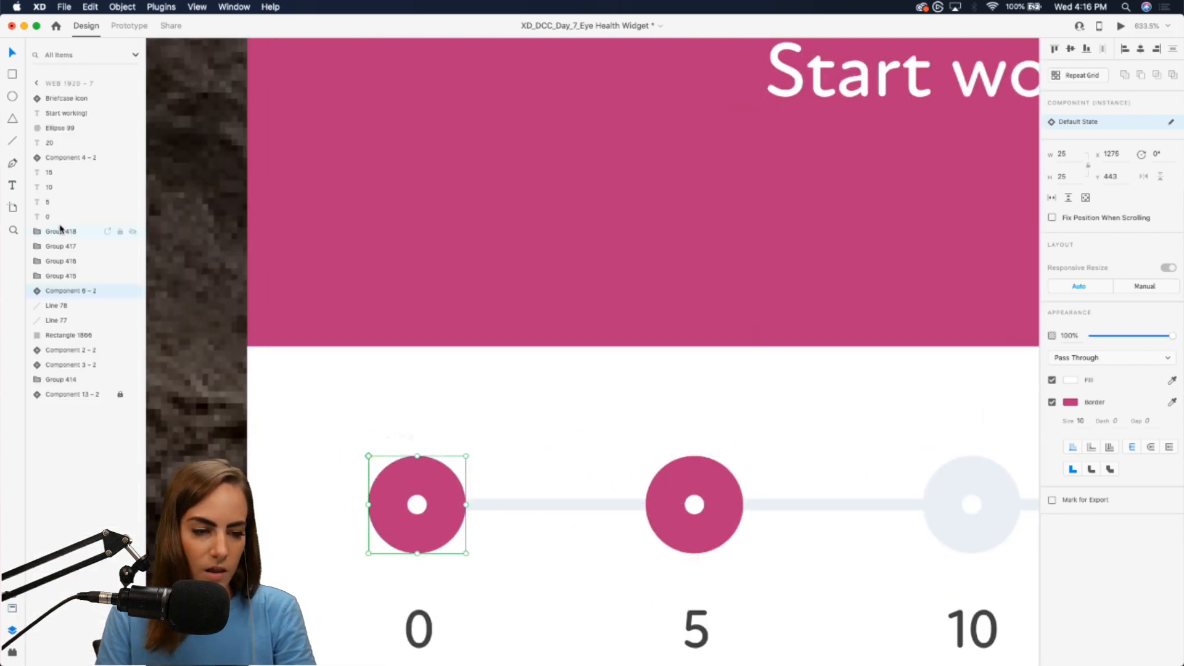
pyautogui.click(61, 308)
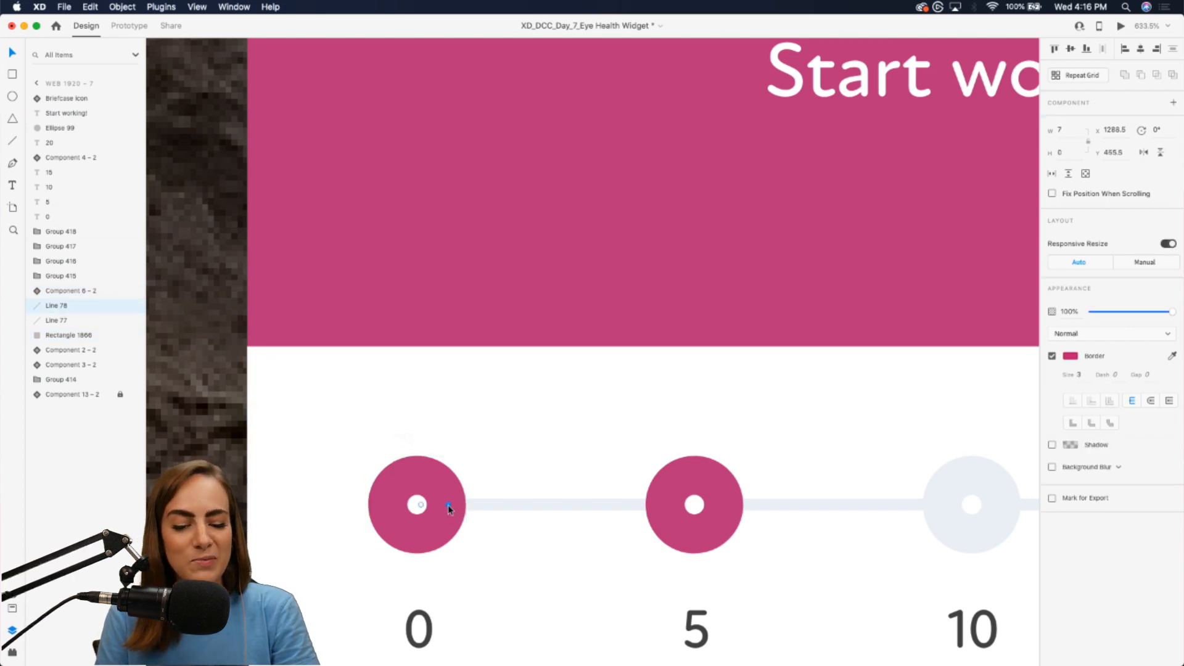
pyautogui.moveTo(449, 505); pyautogui.dragTo(670, 506)
pyautogui.press('super+minus')
pyautogui.press('super+minus')
pyautogui.press('super+minus')
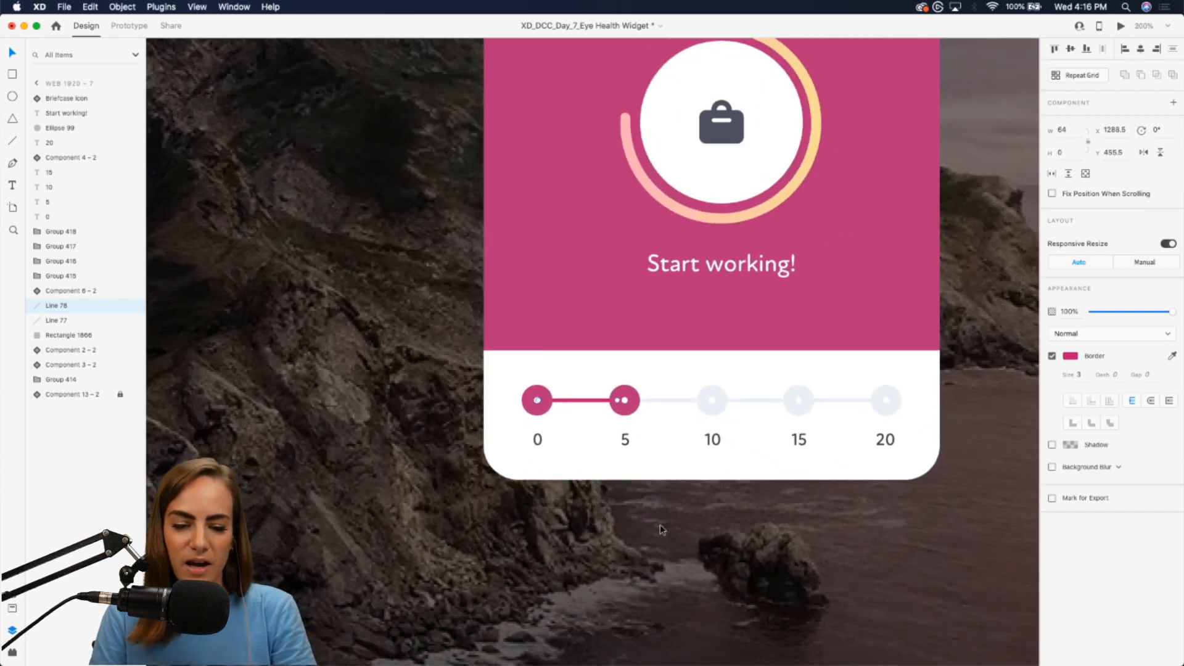
# Step: Change the caption below the progress ring on the duplicated artboard to "Rest your eyes!"
pyautogui.scroll(4, 660, 524)
pyautogui.hscroll(3, 660, 524)
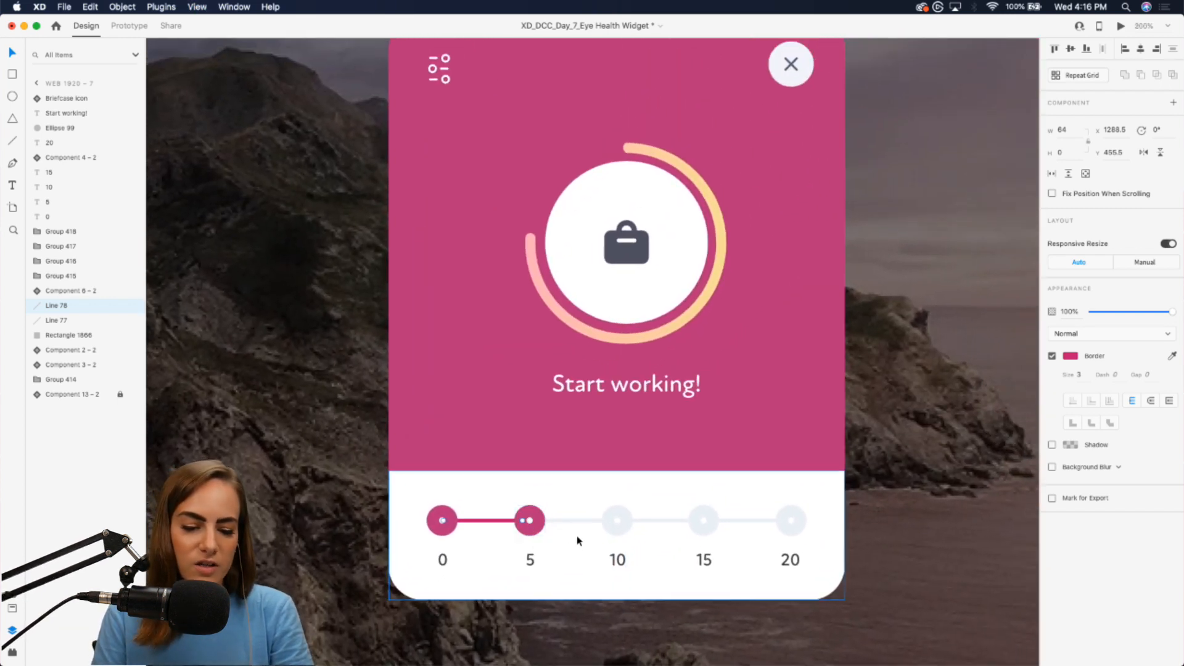
pyautogui.click(12, 608)
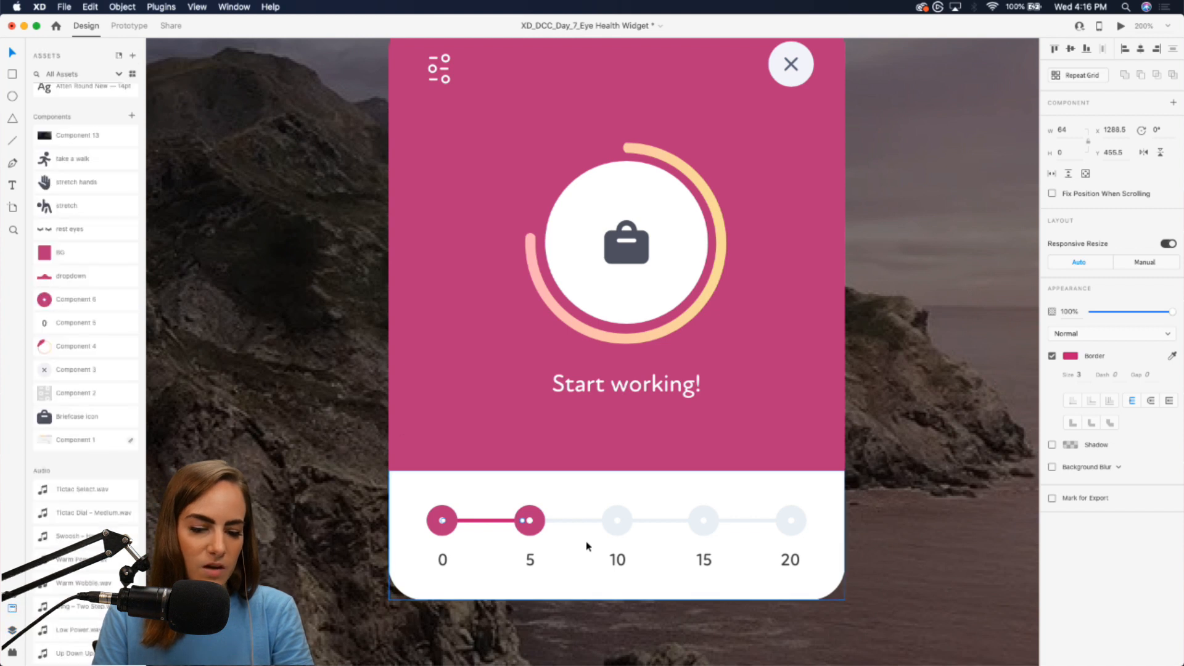
pyautogui.doubleClick(644, 384)
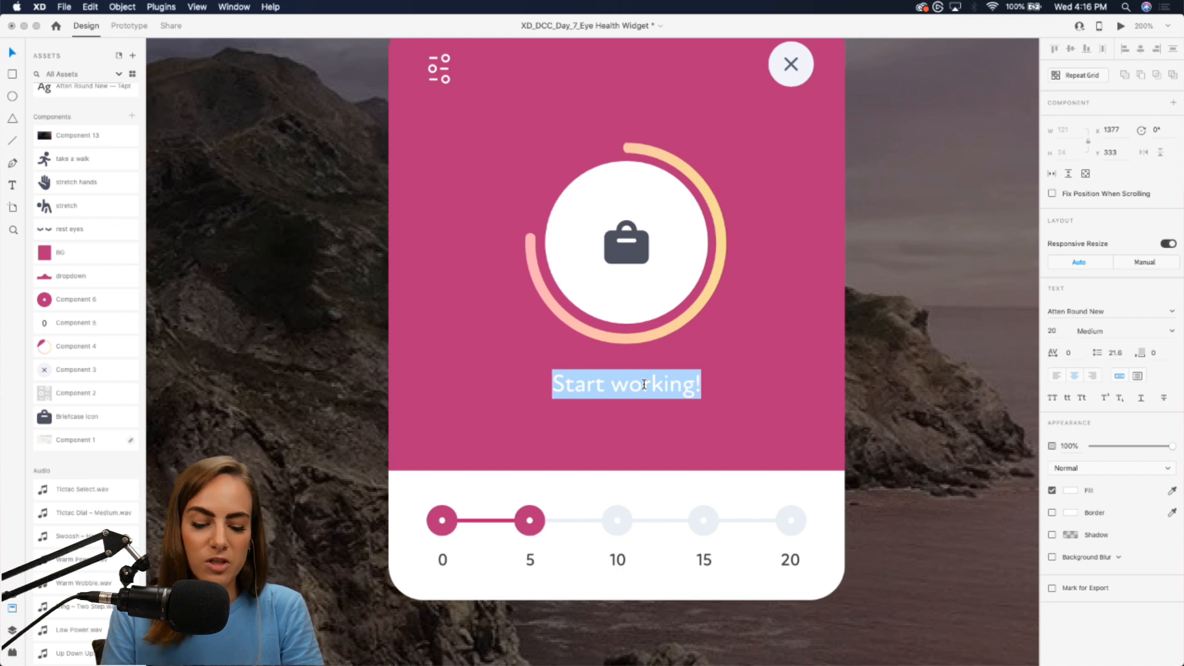
pyautogui.write('rest')
pyautogui.press('BackSpace')
pyautogui.press('BackSpace')
pyautogui.press('BackSpace')
pyautogui.press('BackSpace')
pyautogui.write('Res')
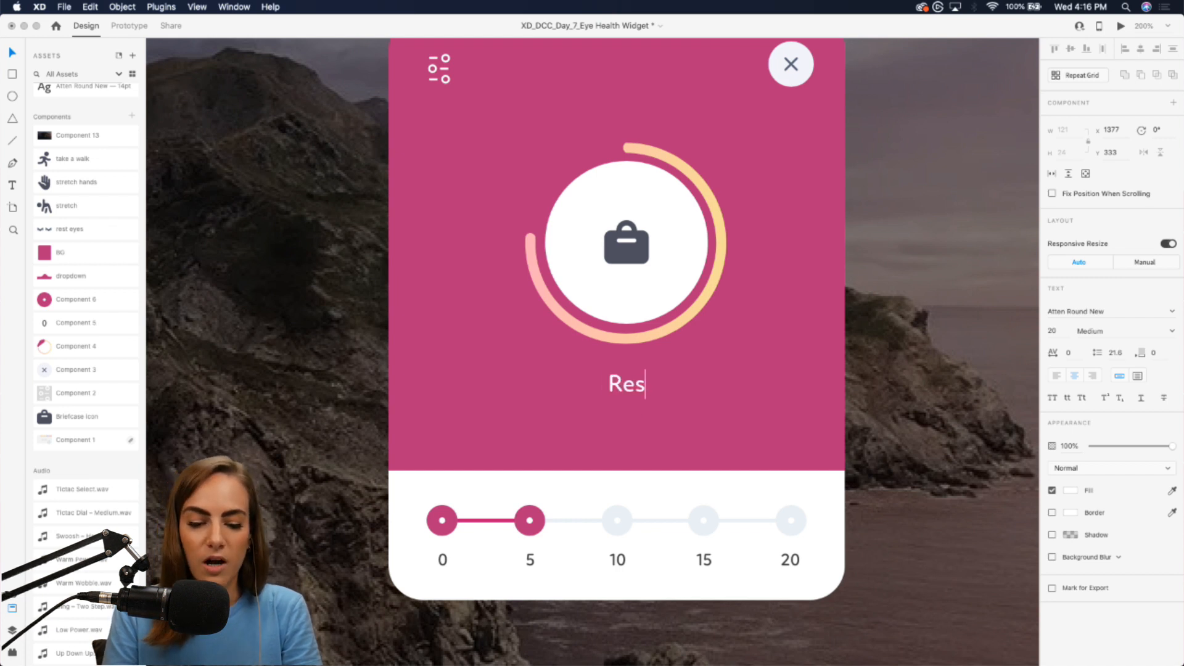
pyautogui.press('BackSpace')
pyautogui.press('BackSpace')
pyautogui.press('BackSpace')
pyautogui.write('Rest your eyes!')
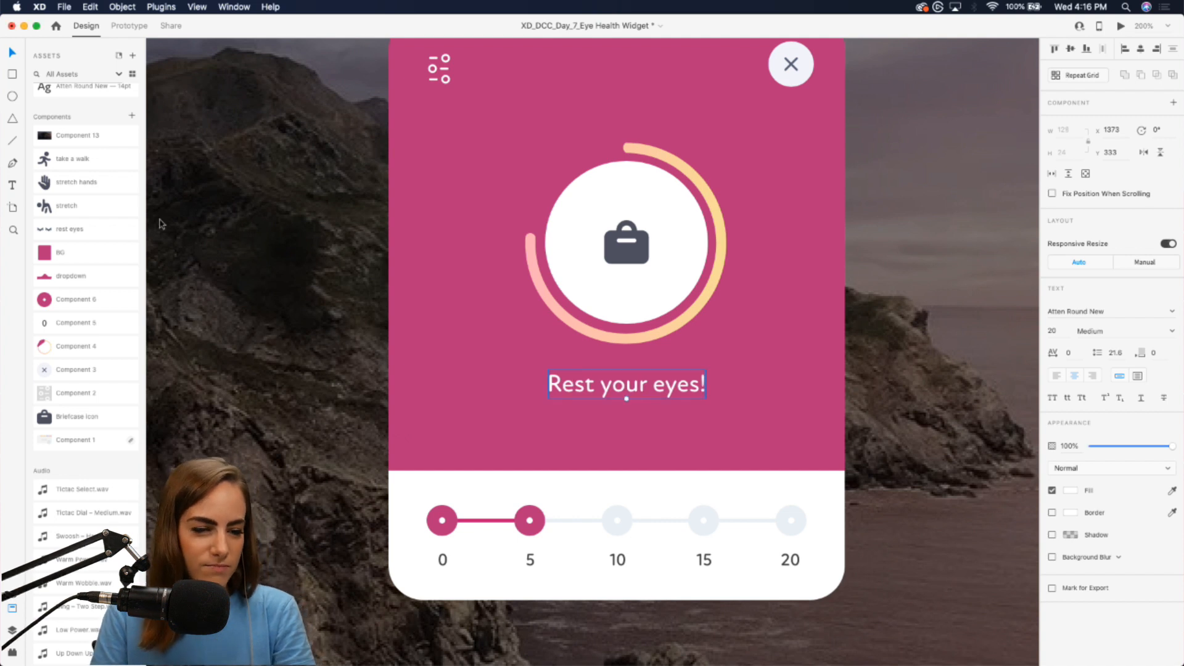
# Step: Replace the briefcase icon in the white circle with the rest eyes component
pyautogui.moveTo(68, 229); pyautogui.dragTo(640, 252)
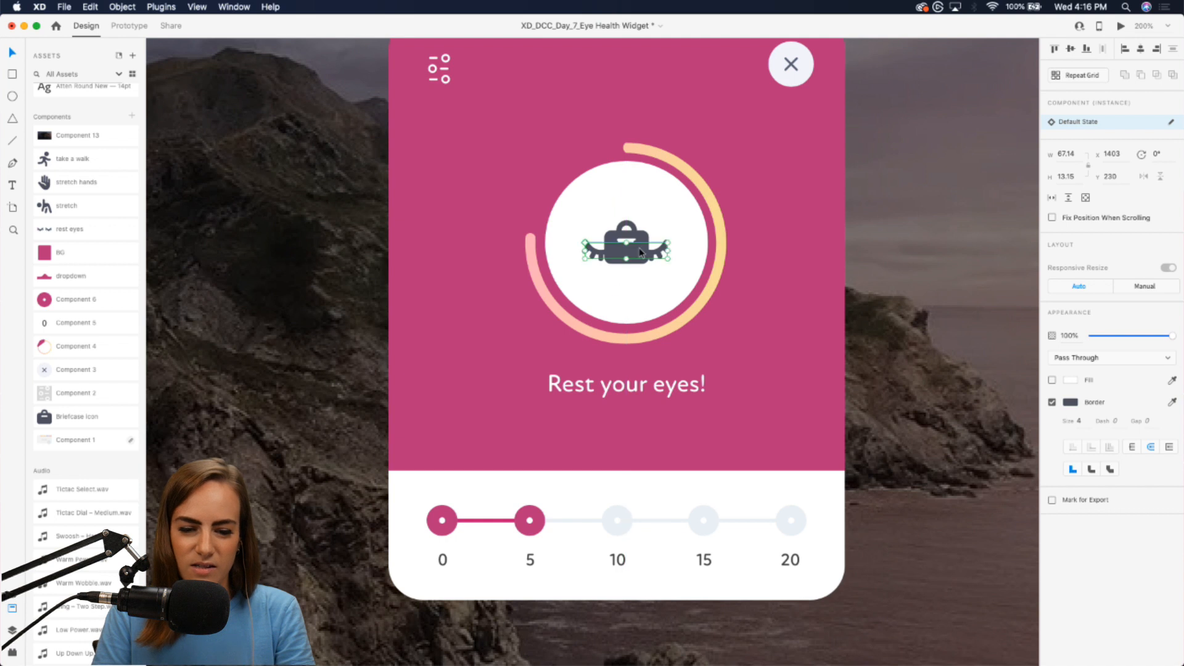
pyautogui.click(638, 236)
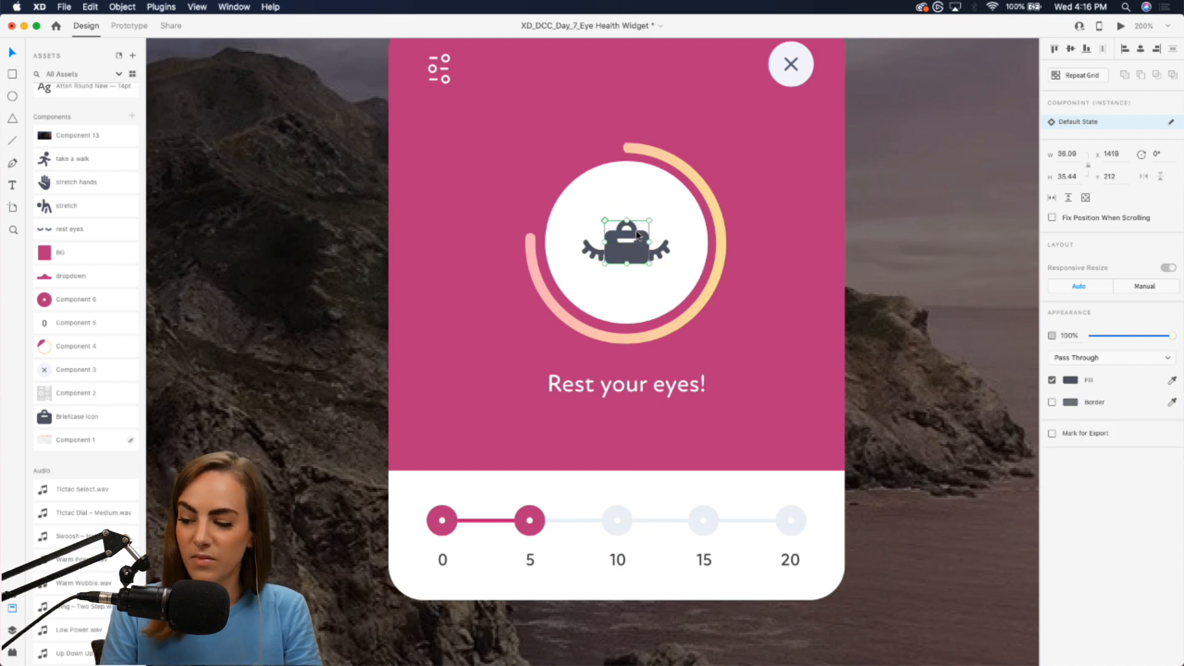
pyautogui.press('Delete')
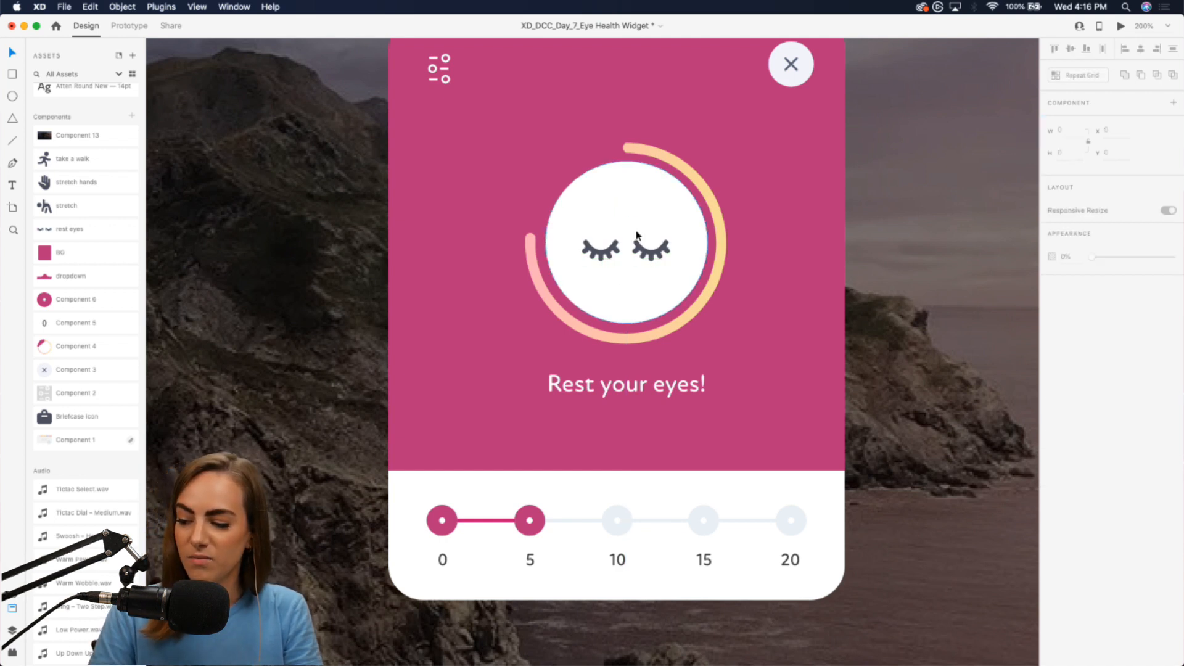
pyautogui.scroll(-6, 637, 235)
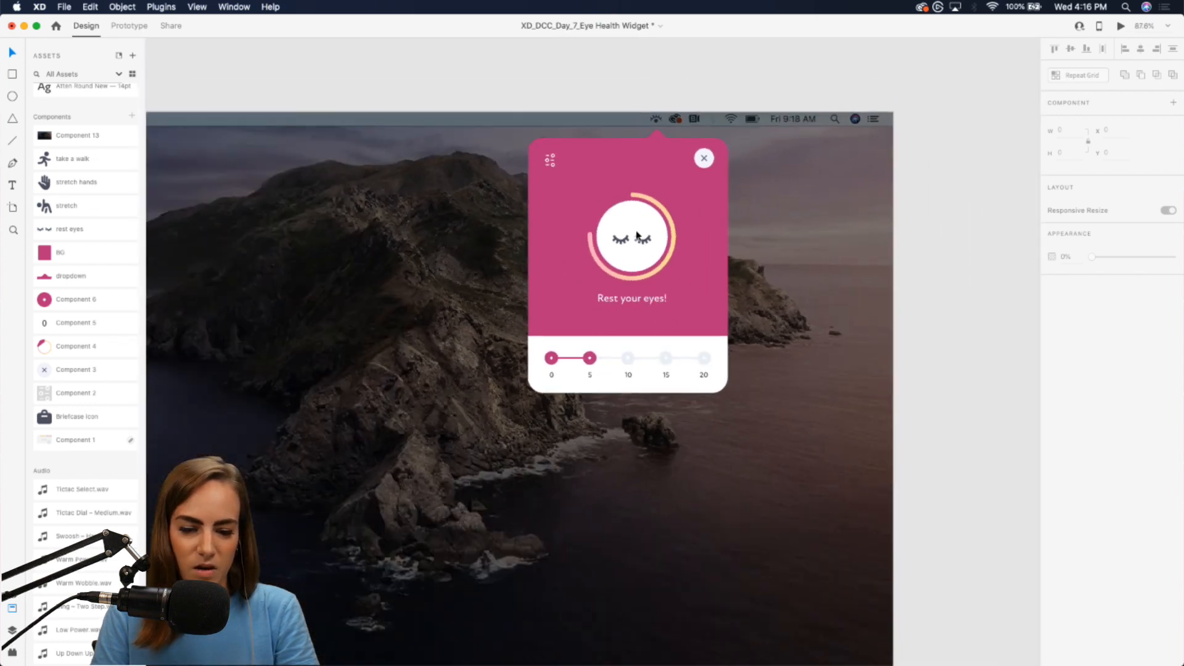
pyautogui.click(822, 312)
pyautogui.scroll(-4, 822, 311)
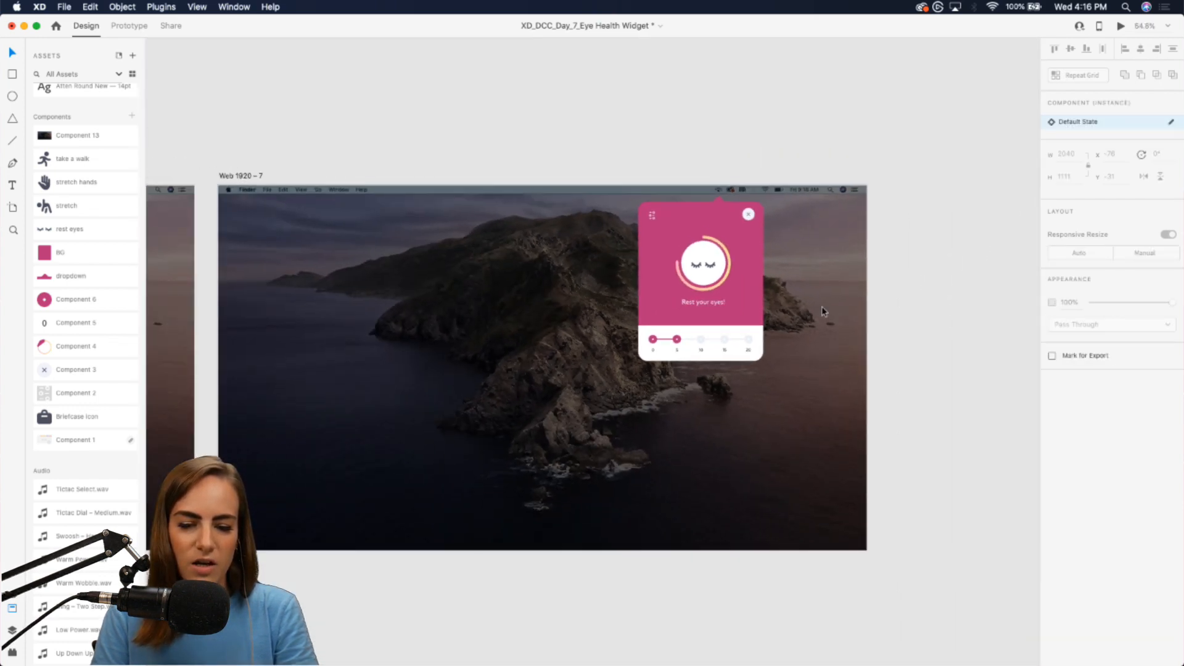
pyautogui.hscroll(-8, 823, 311)
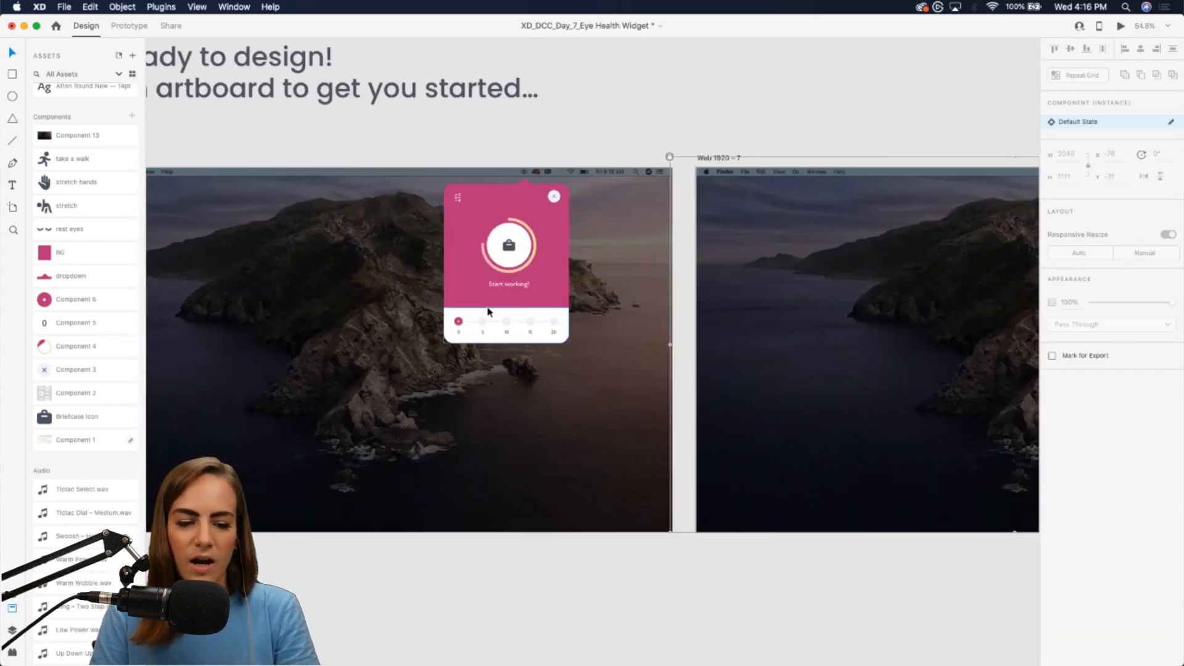
# Step: Switch to Prototype mode and select the slider's 5 marker on the Start working artboard
pyautogui.click(129, 26)
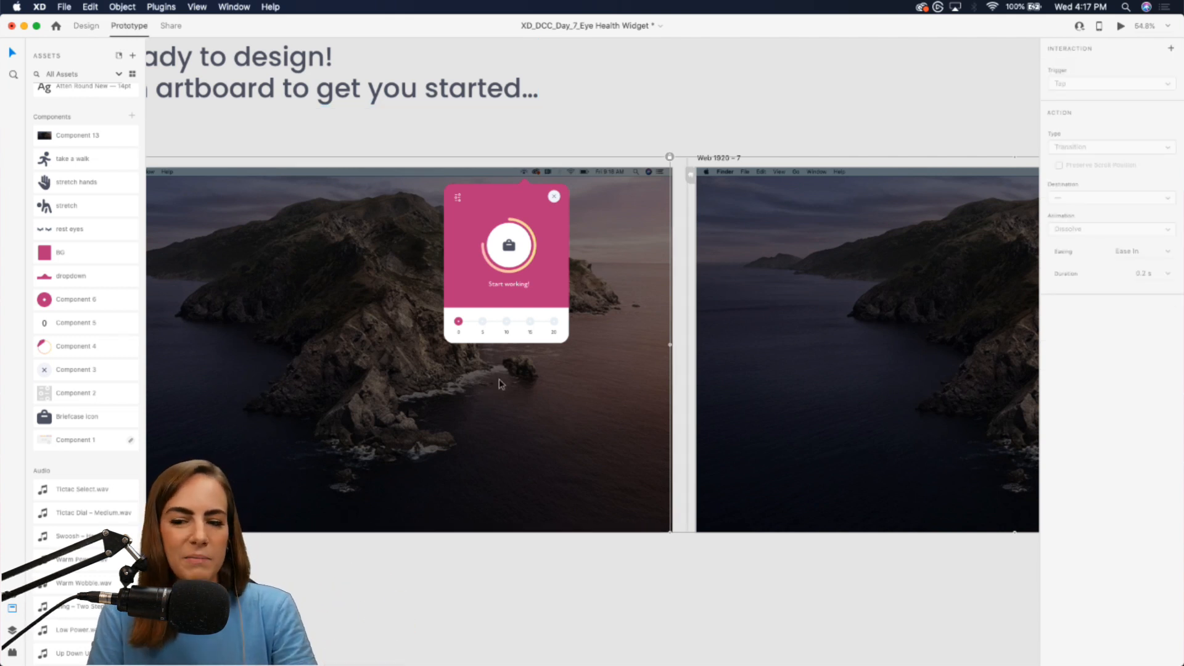
pyautogui.scroll(4, 498, 378)
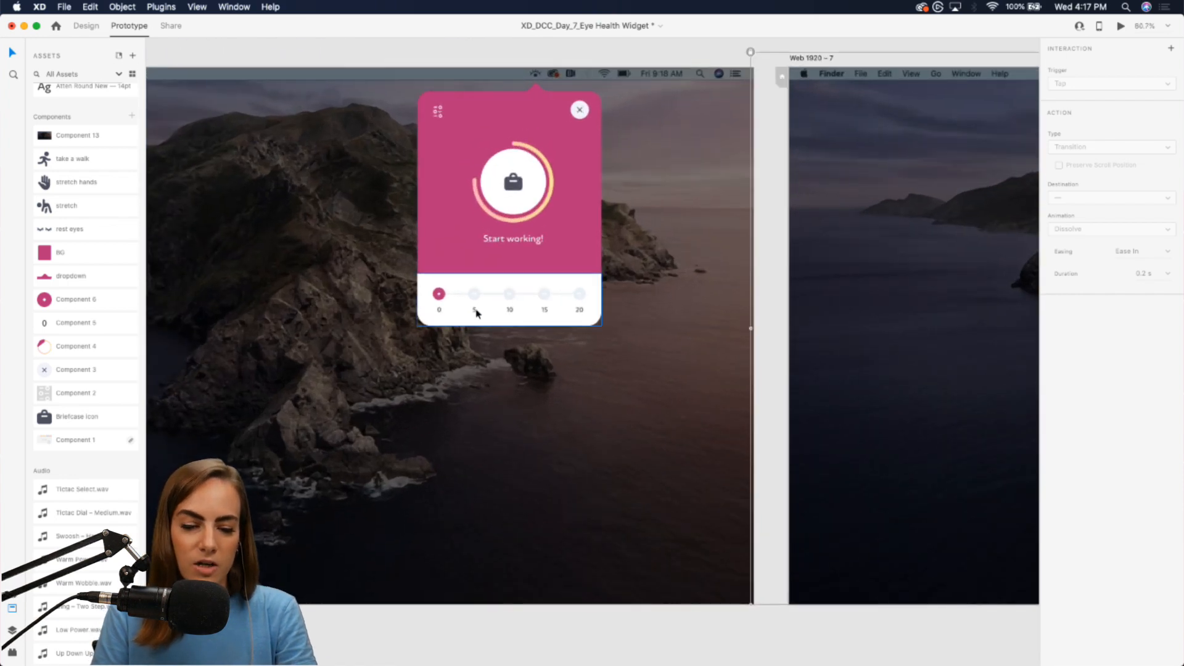
pyautogui.click(472, 297)
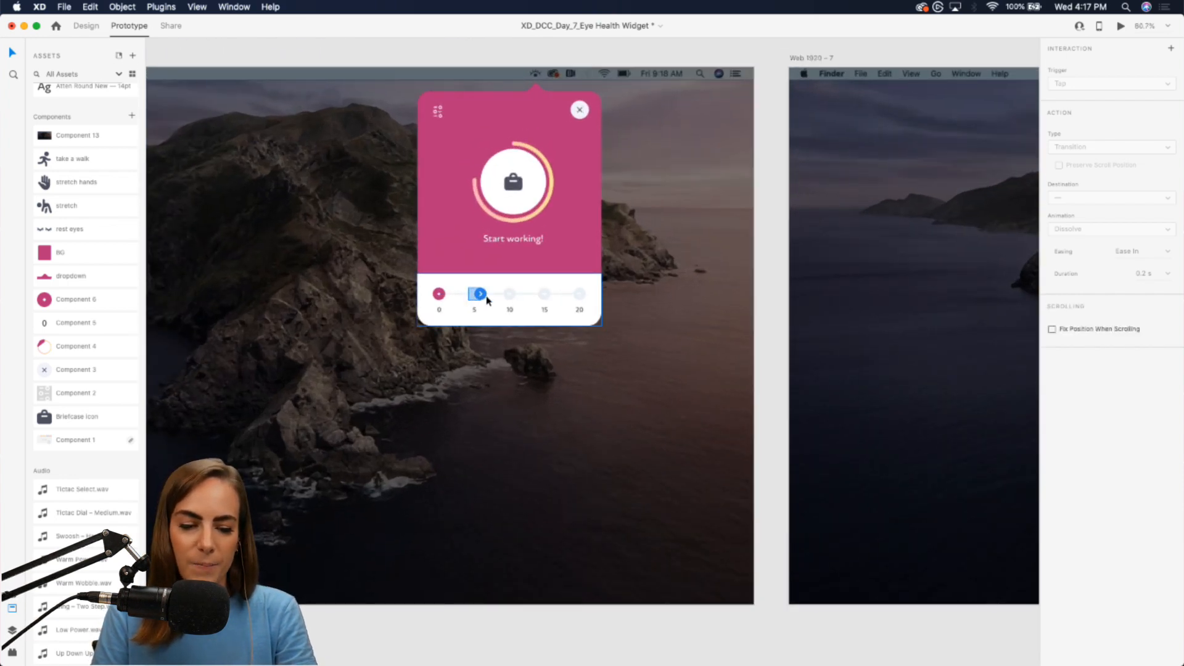
pyautogui.scroll(-4, 487, 308)
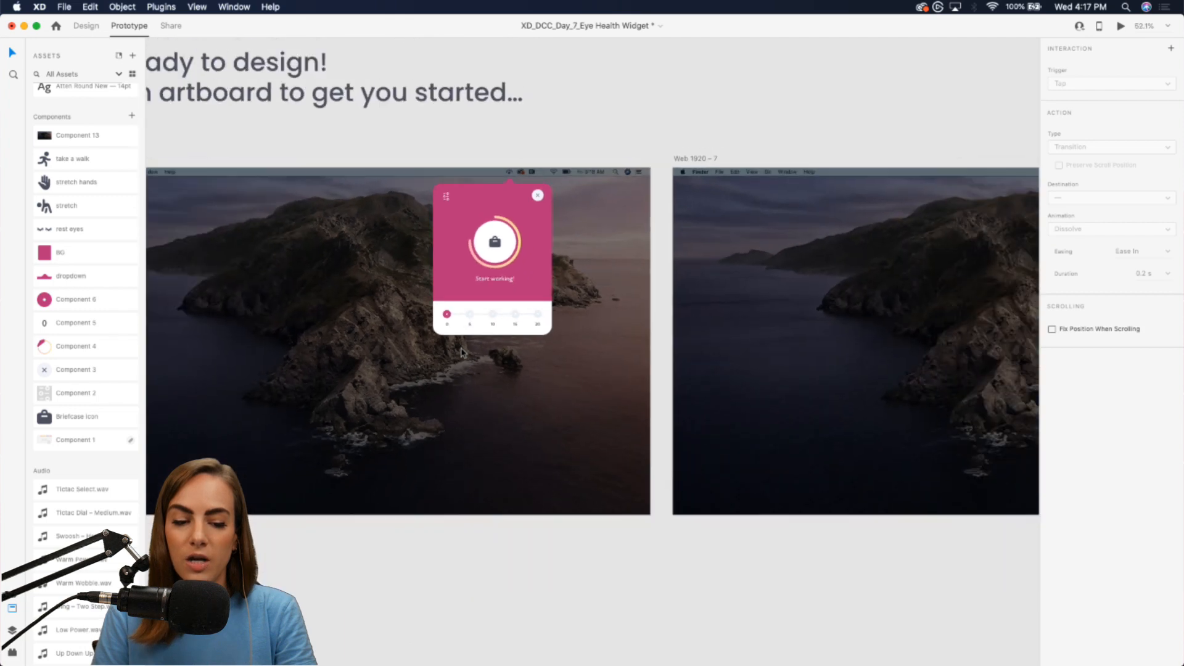
pyautogui.click(633, 135)
pyautogui.hscroll(-3, 633, 136)
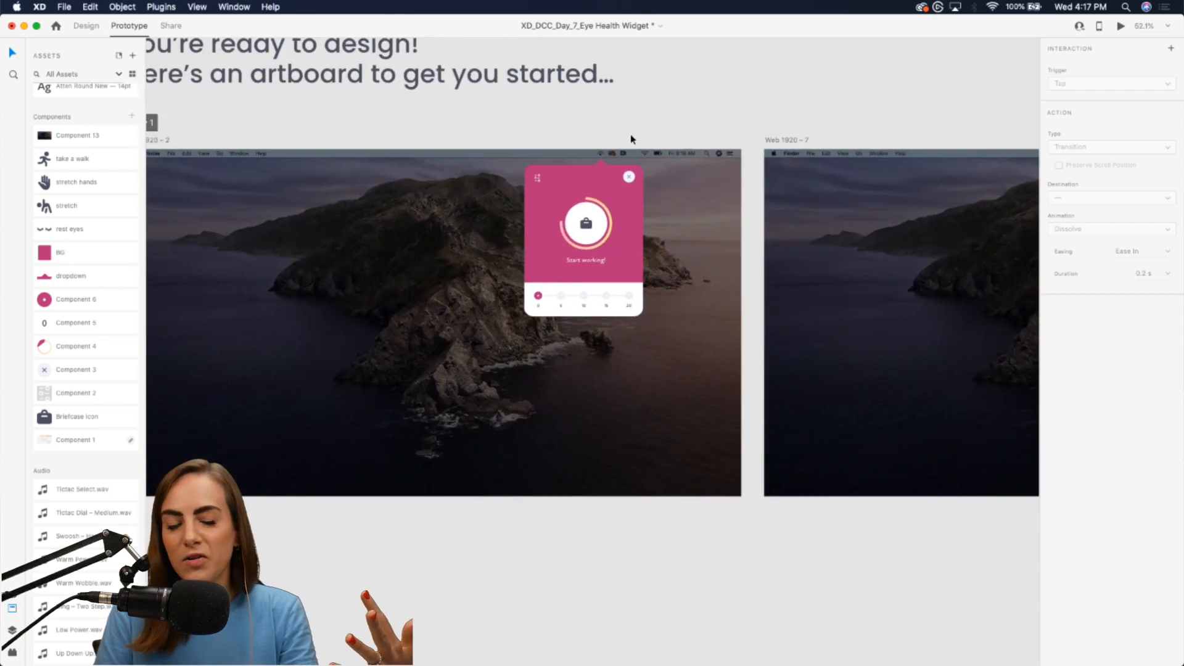
# Step: Try to link the whole Start working artboard to Web 1920 – 7 with a Time trigger
pyautogui.click(185, 131)
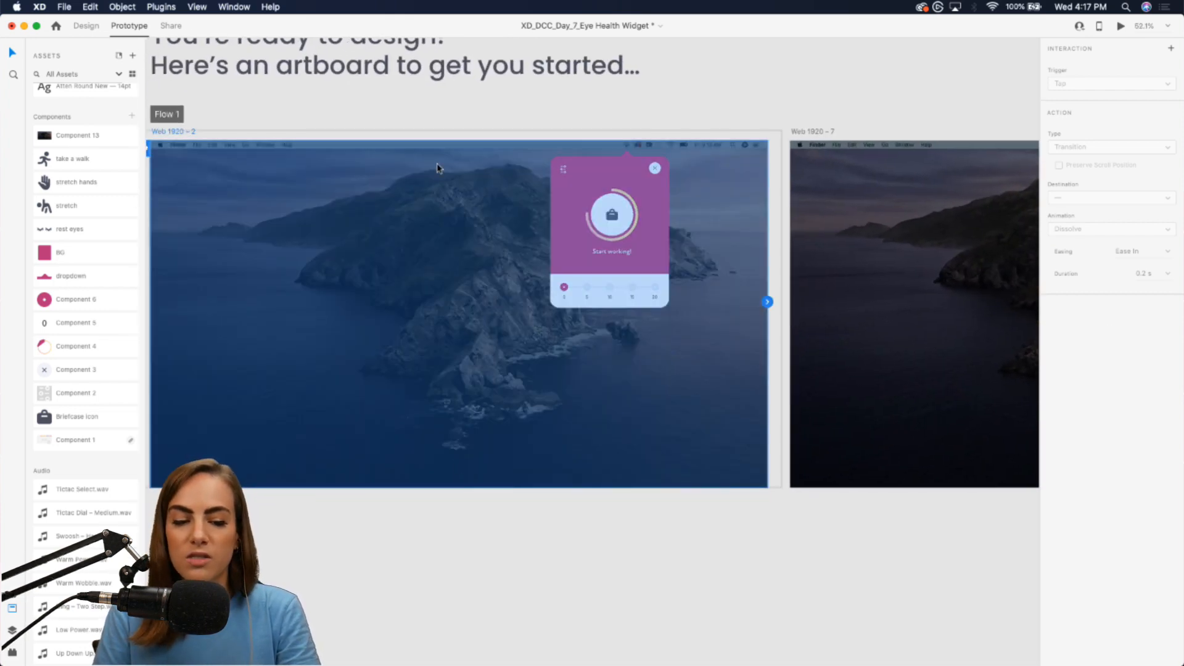
pyautogui.moveTo(768, 302); pyautogui.dragTo(807, 341)
pyautogui.click(1091, 86)
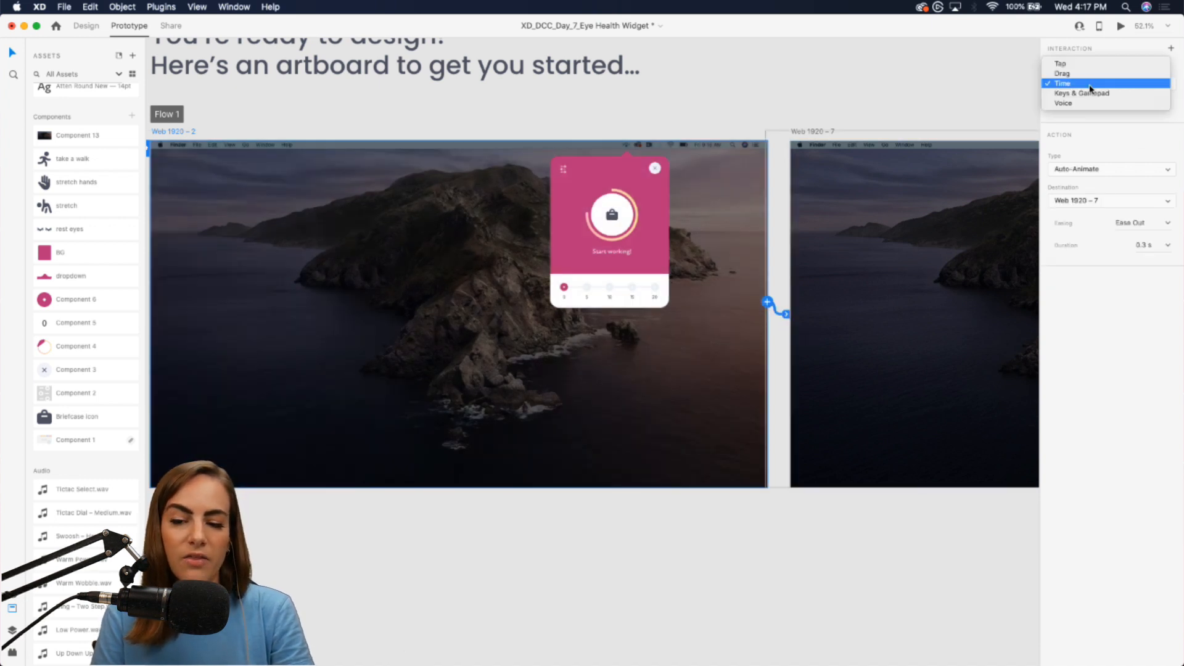
pyautogui.click(893, 74)
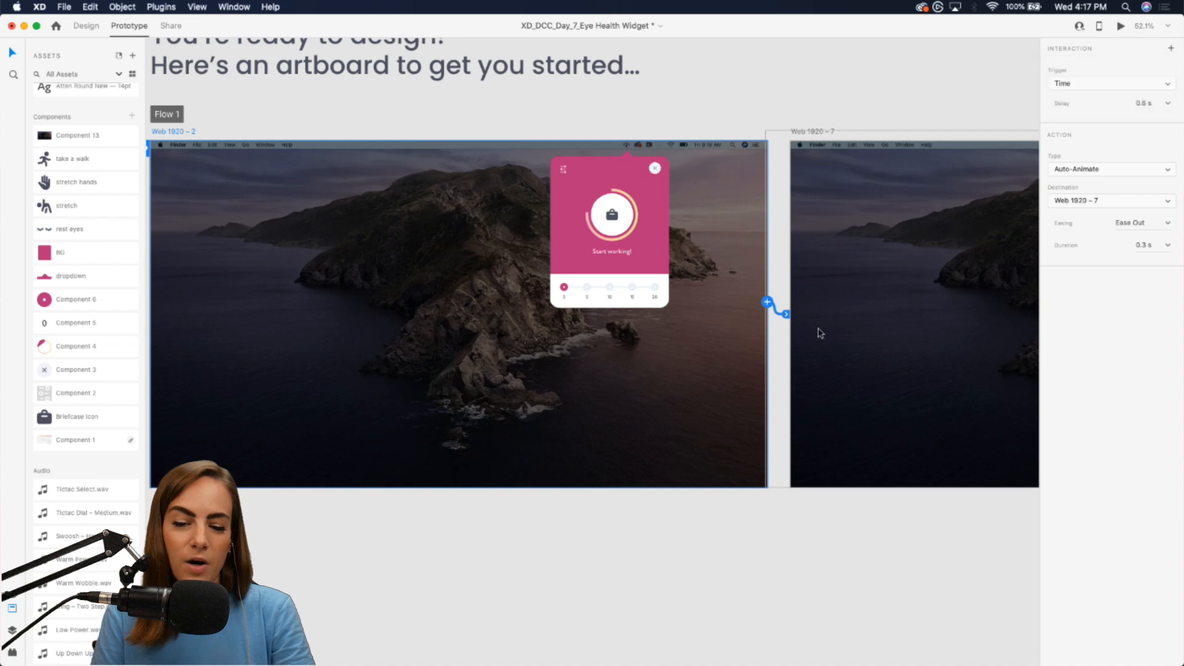
# Step: Link the slider's 5 marker on the Start working artboard to Web 1920 – 7 with a Tap trigger and Auto-Animate
pyautogui.scroll(5, 609, 291)
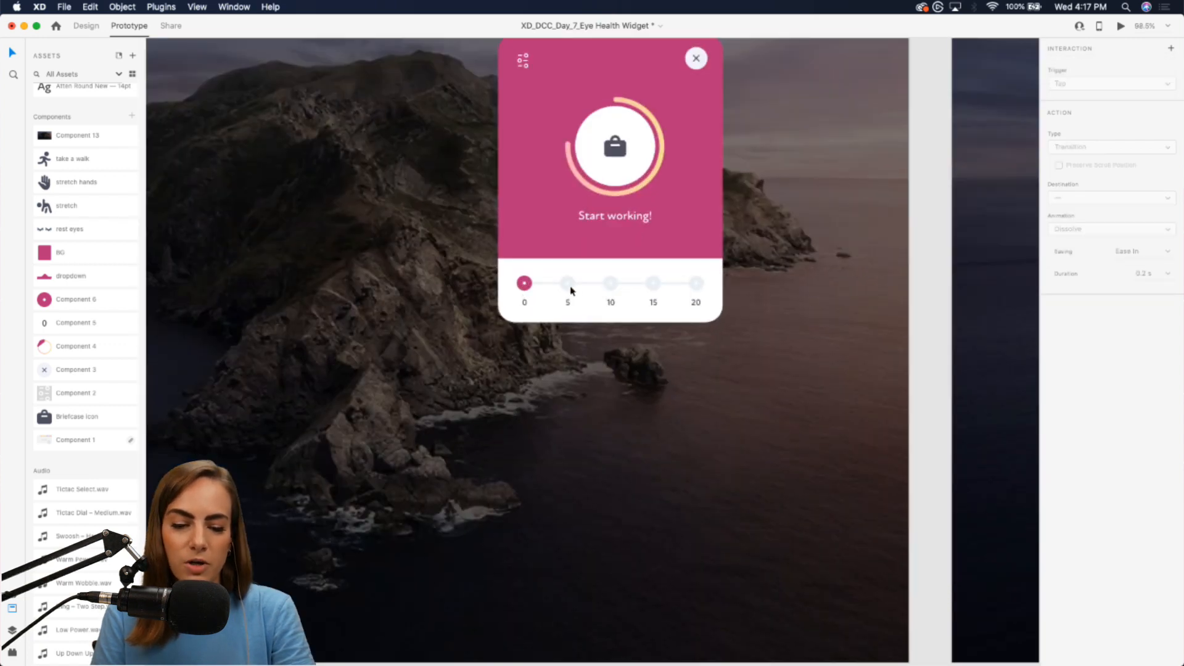
pyautogui.click(571, 286)
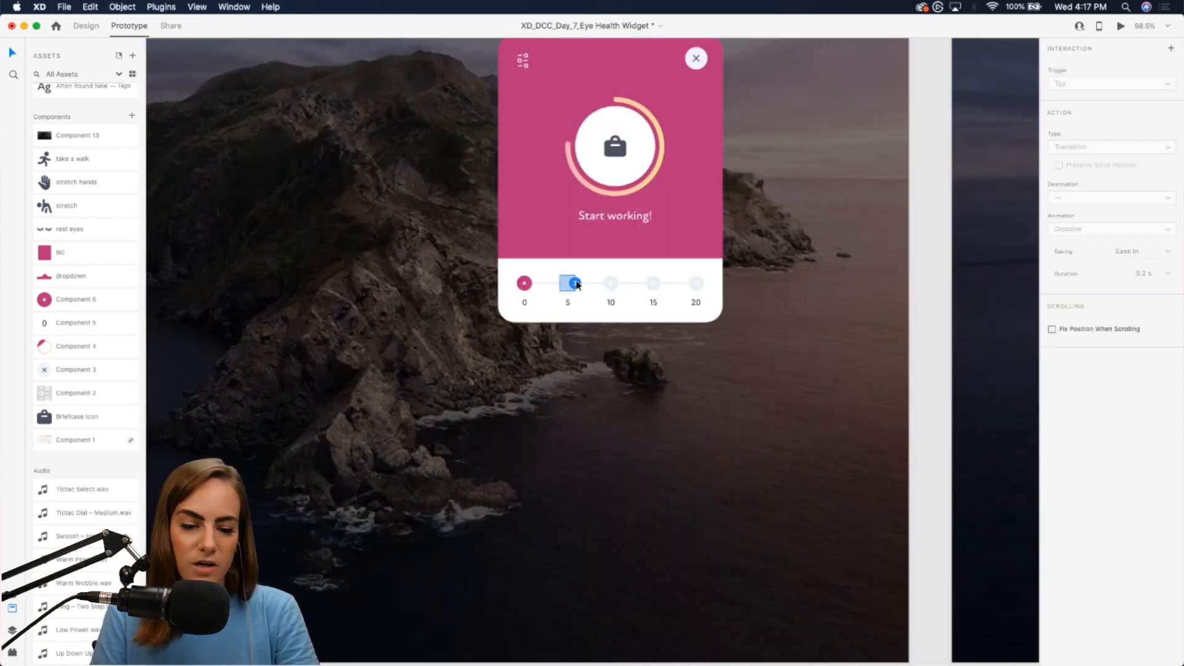
pyautogui.moveTo(576, 284); pyautogui.dragTo(970, 357)
pyautogui.hscroll(5, 970, 357)
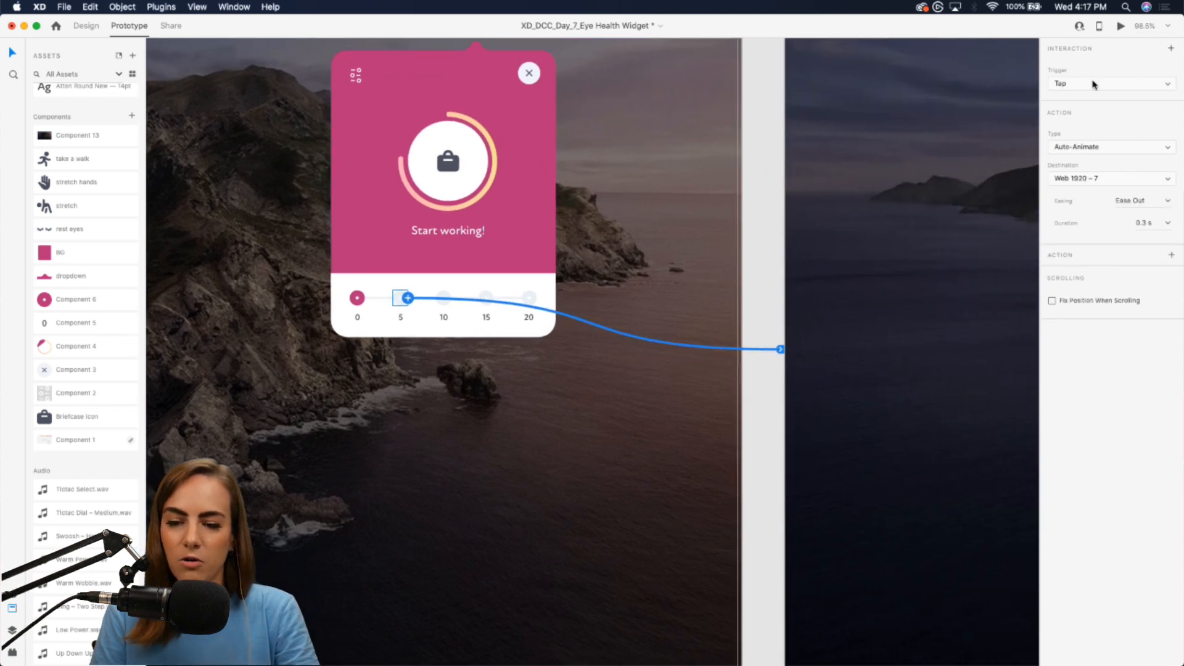
pyautogui.click(1097, 84)
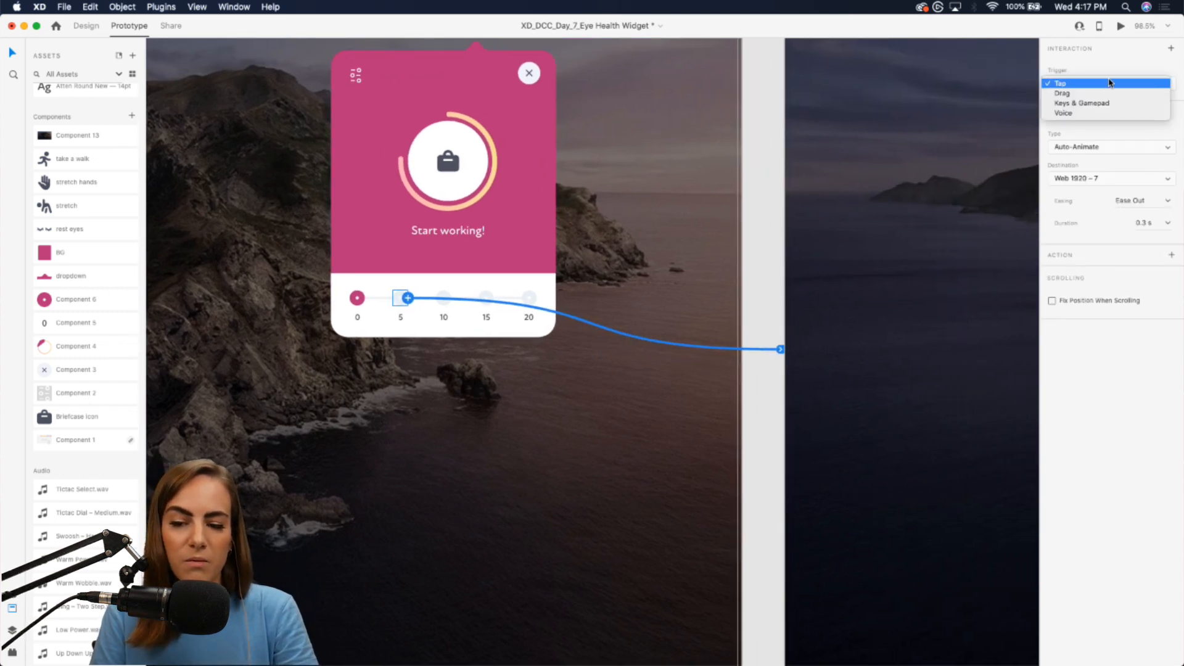
pyautogui.click(1110, 83)
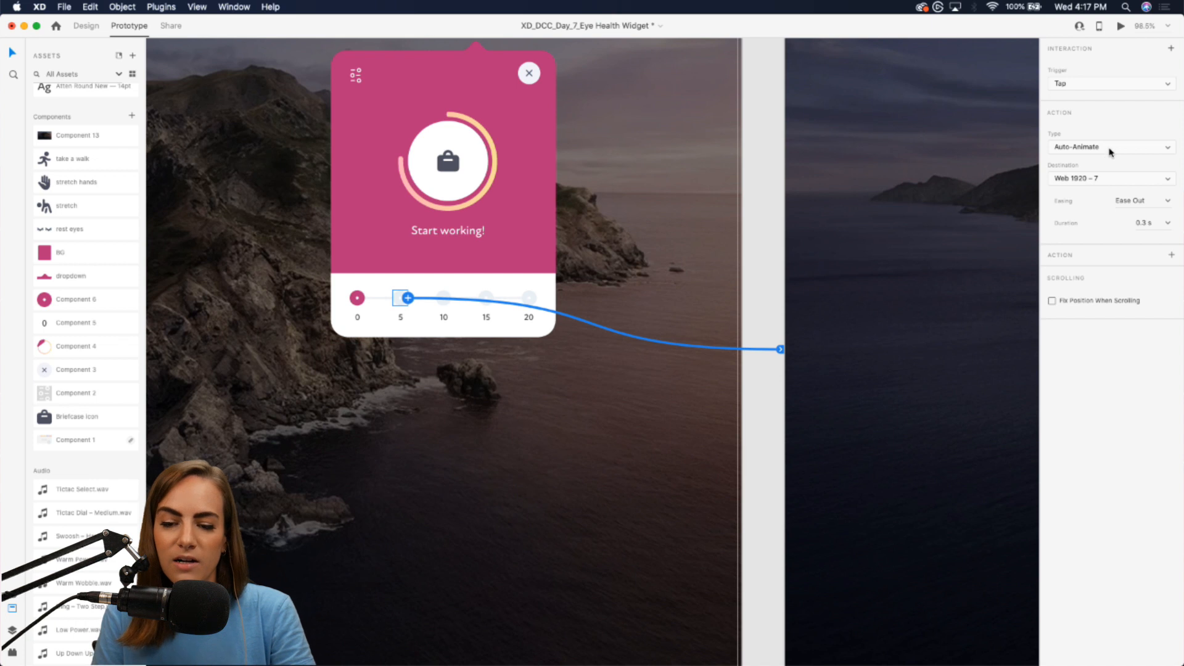
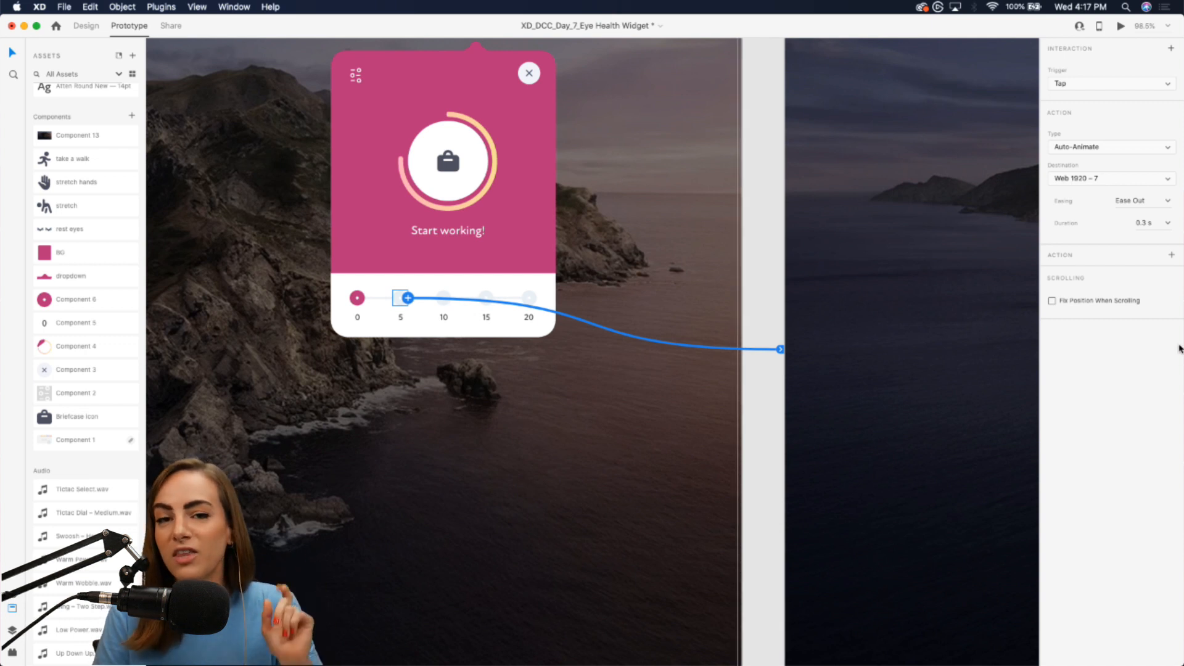
# Step: Add an Audio Playback action to the 5 marker's tap interaction, using Warm Power.wav
pyautogui.click(1171, 256)
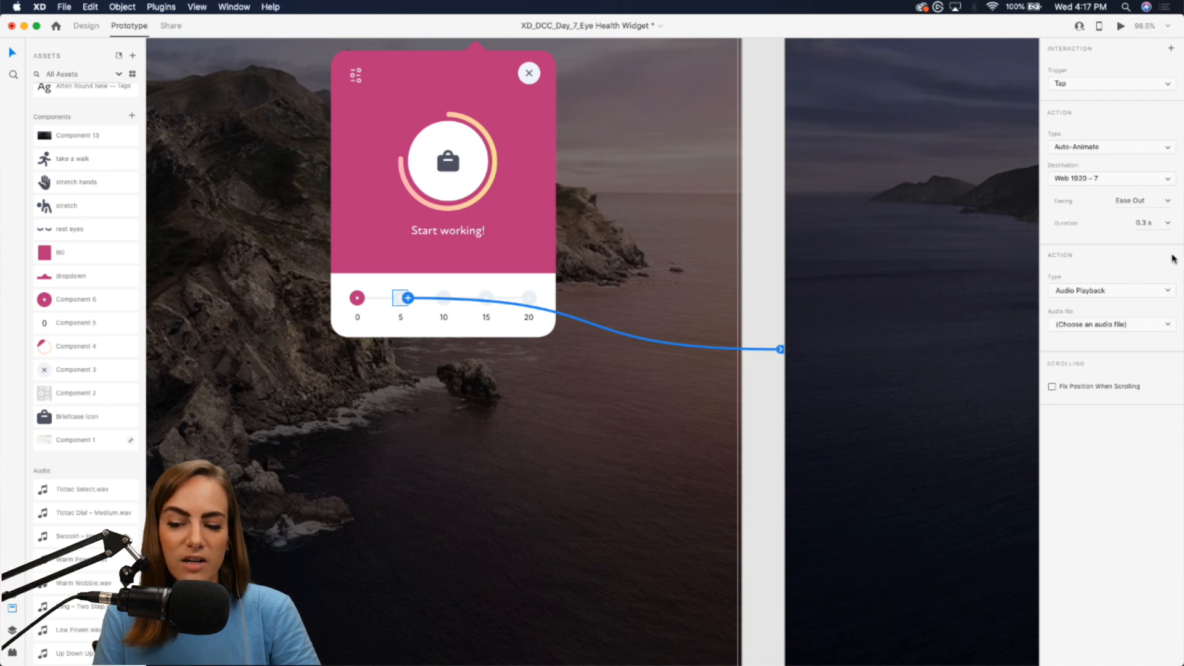
pyautogui.click(1084, 291)
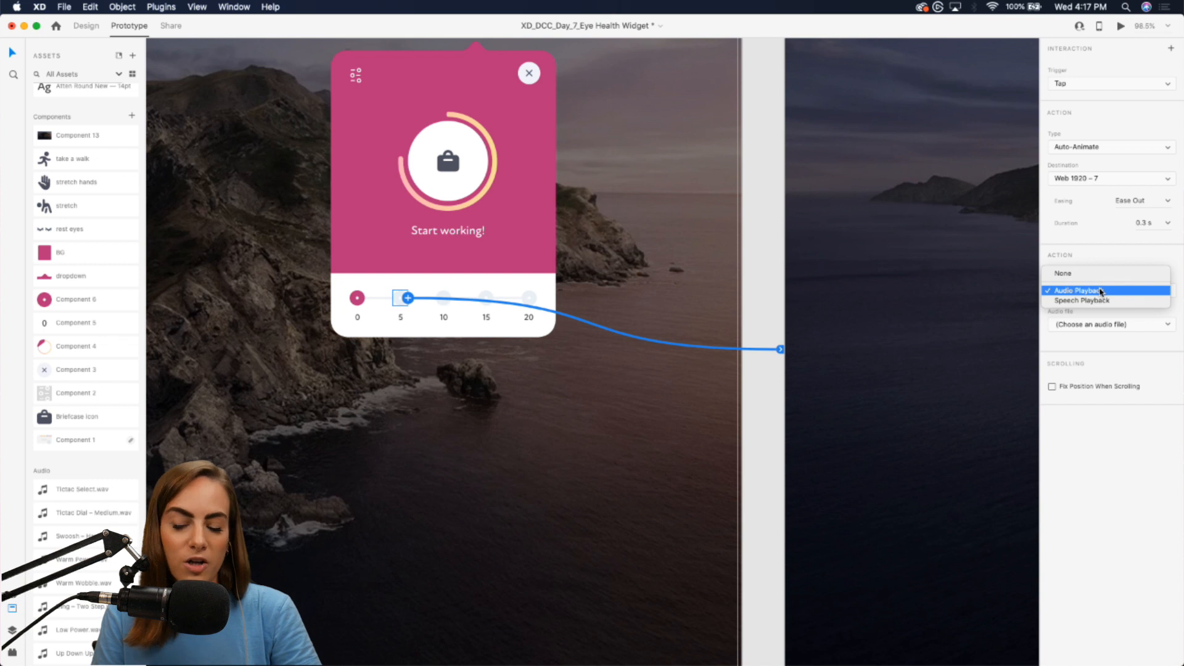
pyautogui.click(1101, 291)
pyautogui.click(1090, 324)
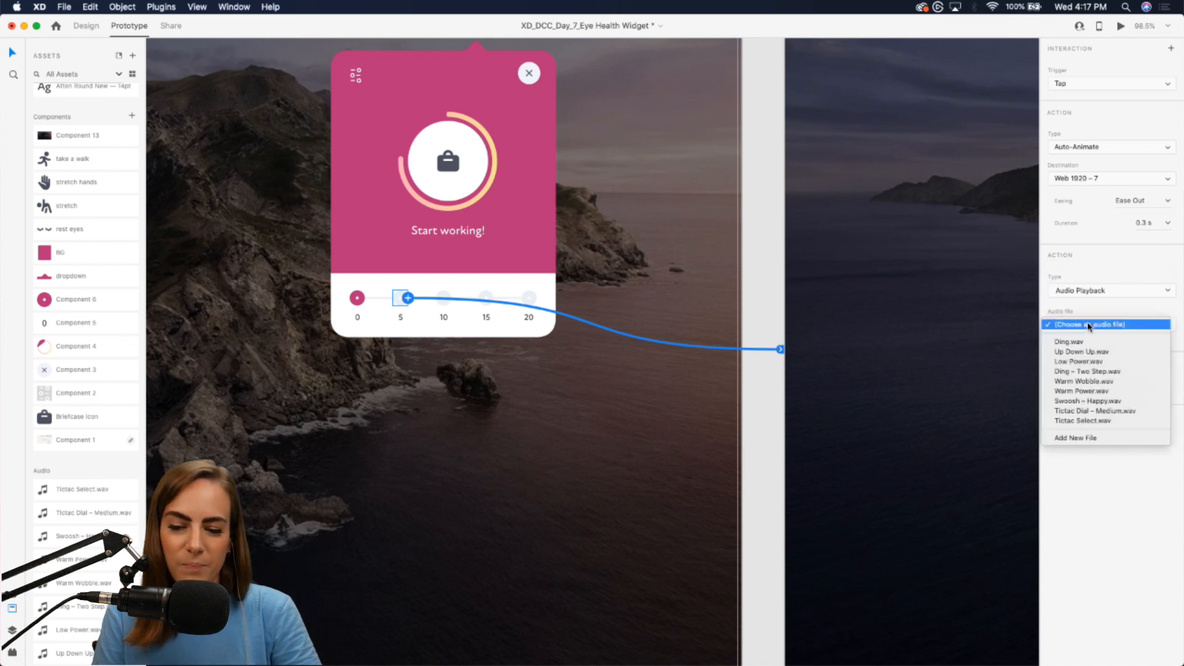
pyautogui.click(1082, 438)
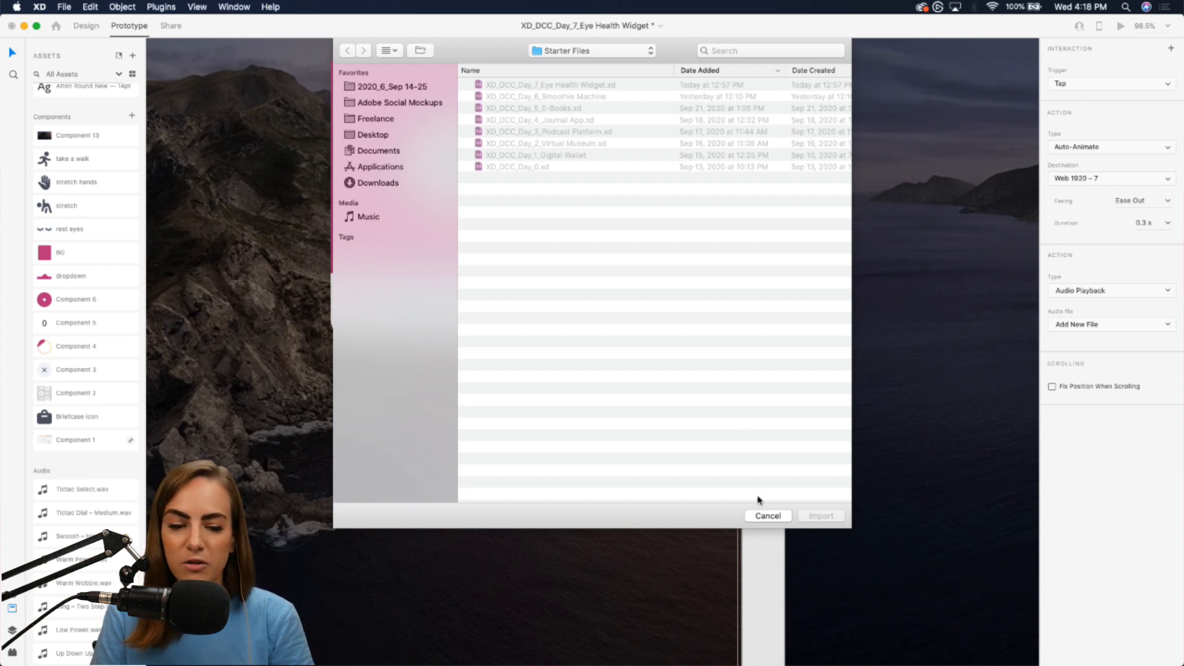
pyautogui.click(766, 517)
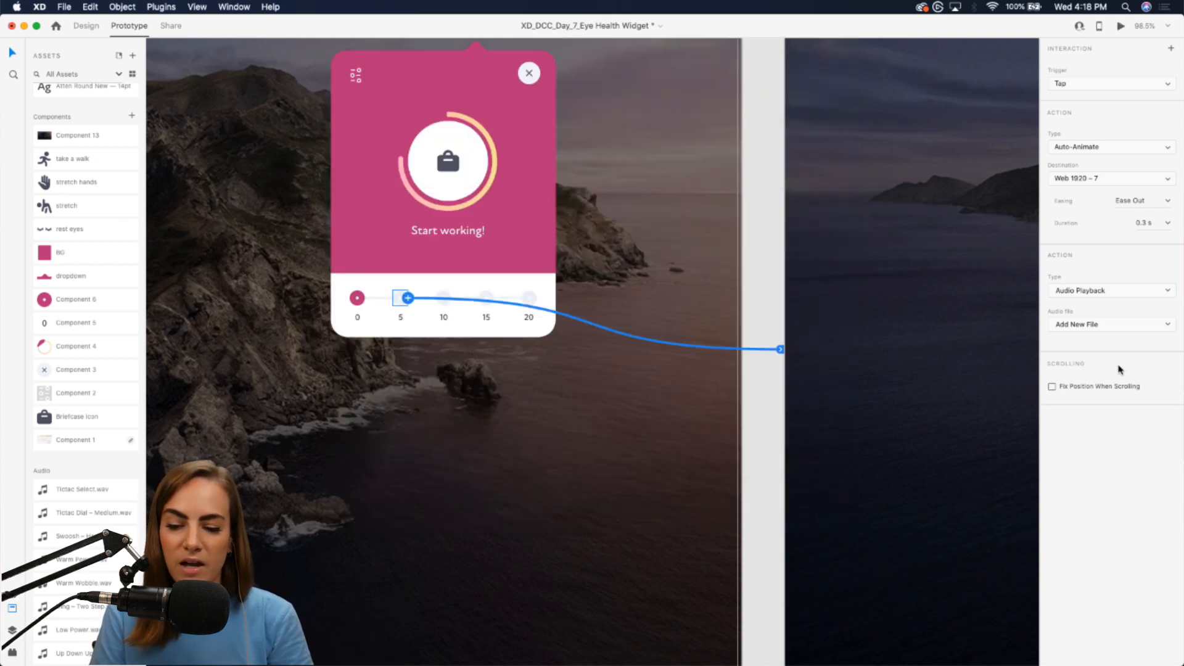
pyautogui.click(1104, 328)
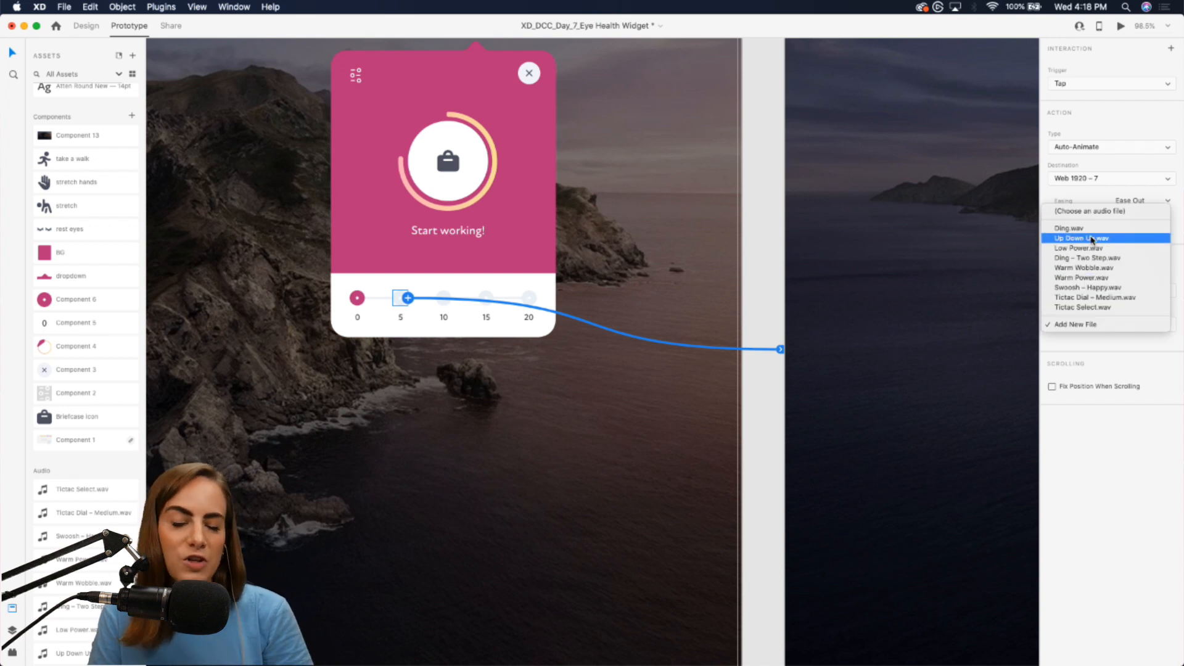
pyautogui.click(1096, 279)
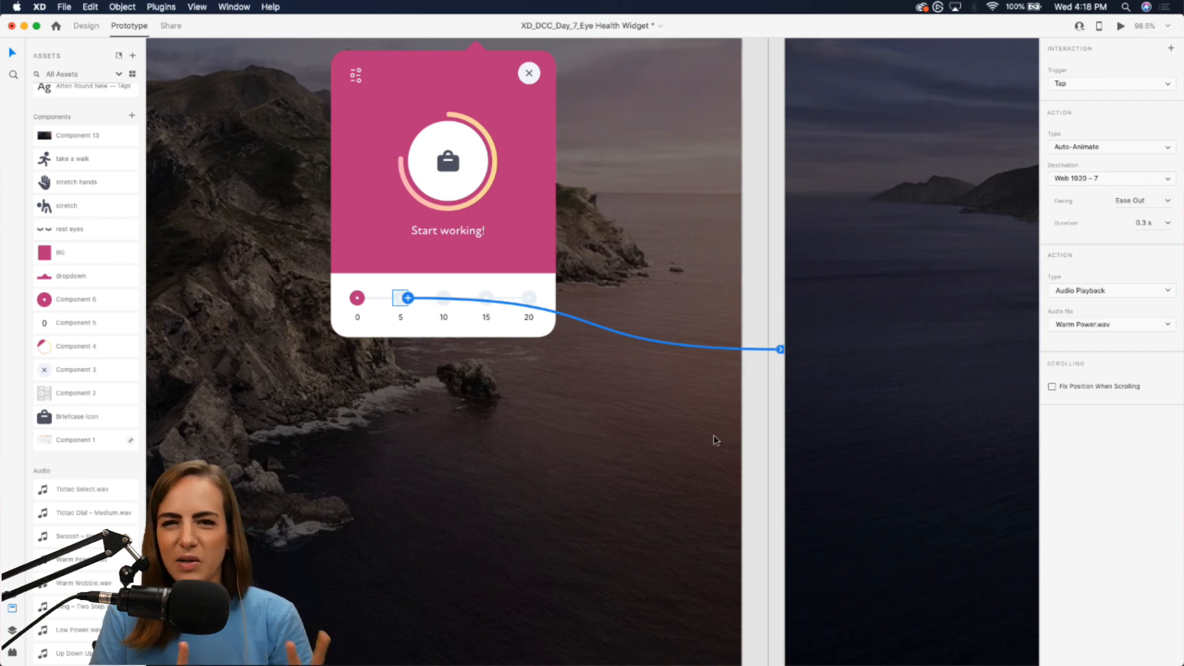
# Step: Preview the prototype and test the slider's 5 marker, closing the preview when done
pyautogui.scroll(-4, 715, 440)
pyautogui.hscroll(2, 715, 439)
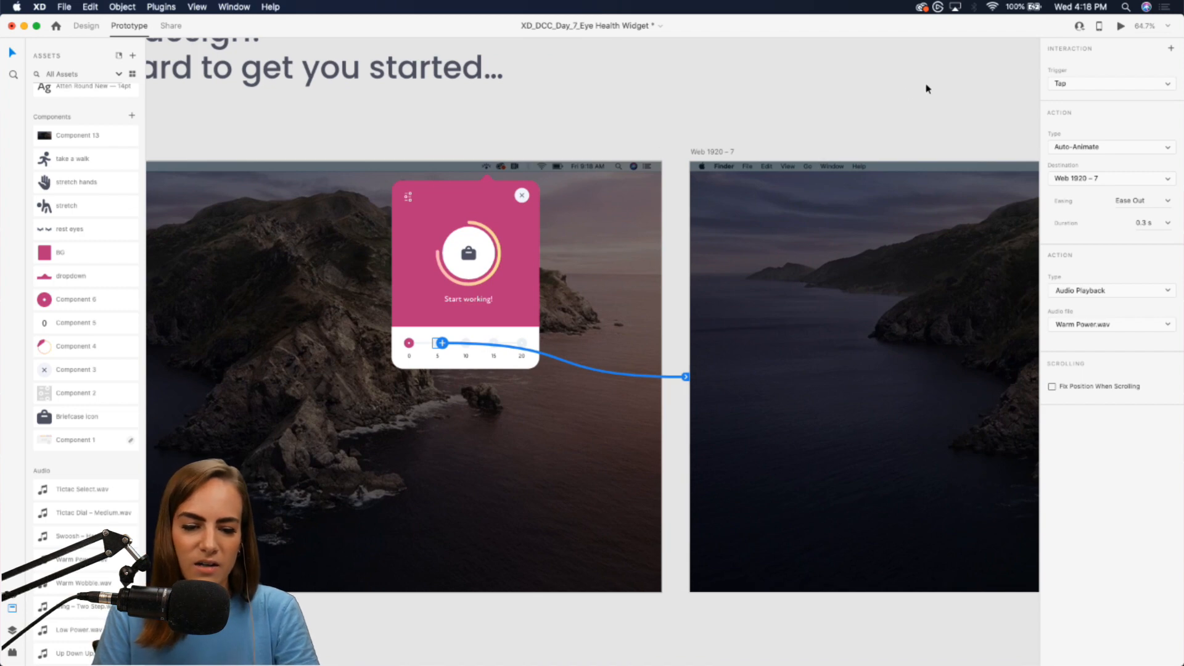
pyautogui.hscroll(2, 928, 89)
pyautogui.click(1121, 27)
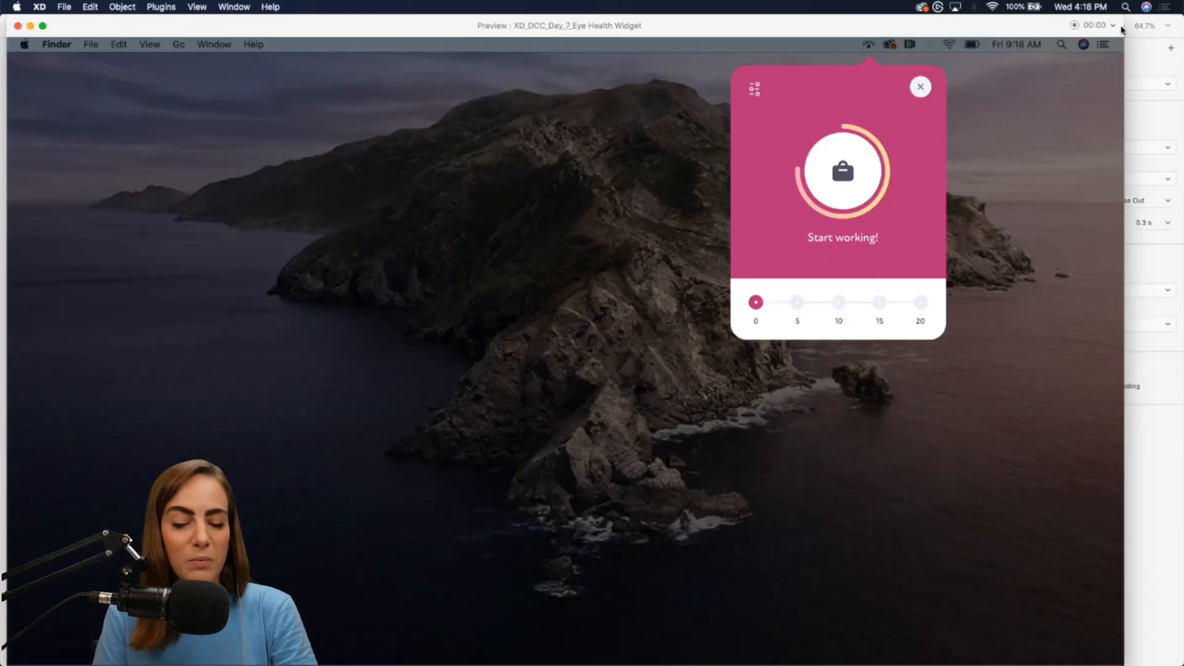
pyautogui.click(799, 303)
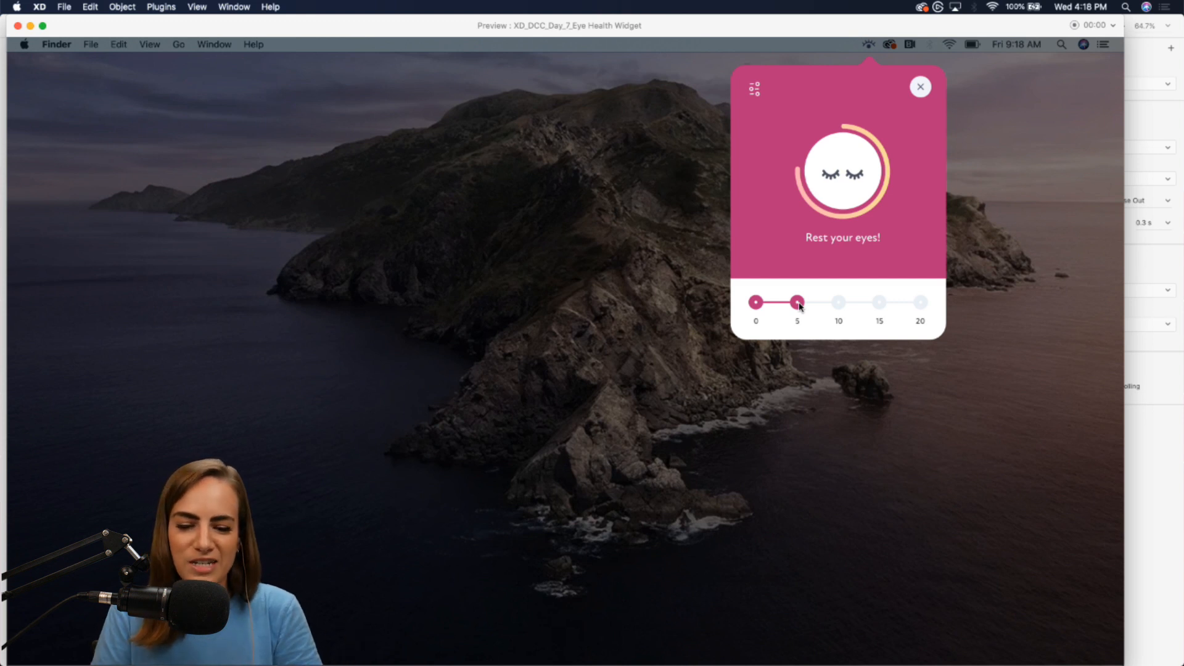
pyautogui.click(18, 26)
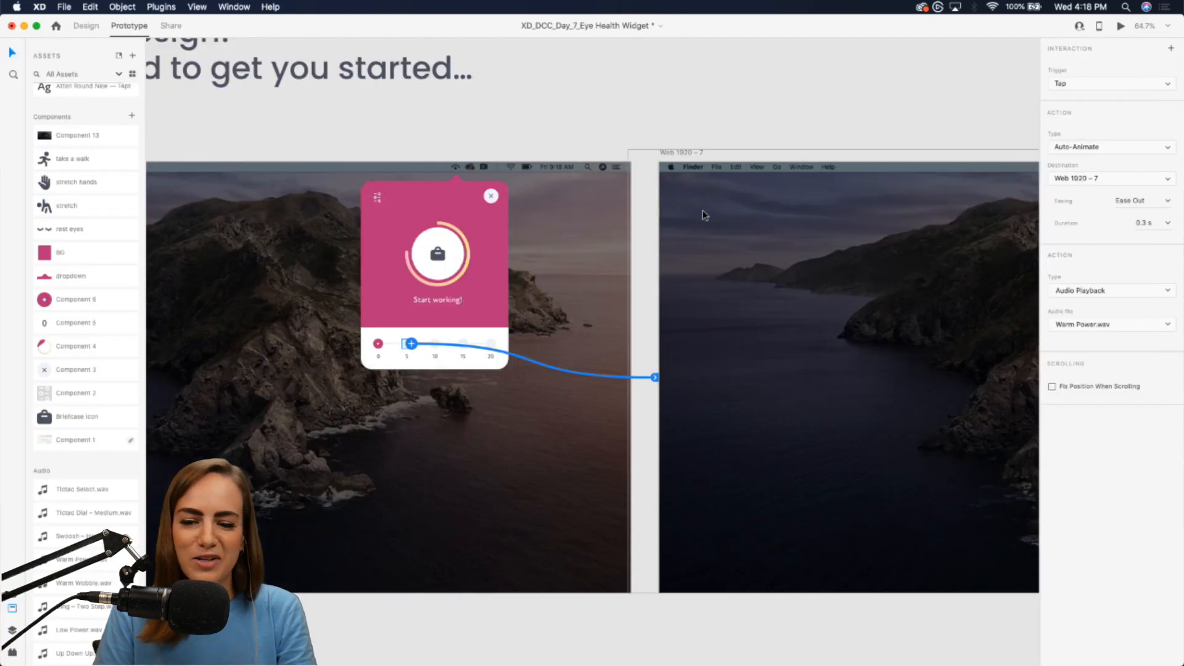
# Step: Duplicate the Web 1920 – 7 artboard in Design mode
pyautogui.click(719, 106)
pyautogui.hscroll(5, 719, 106)
pyautogui.hscroll(2, 720, 108)
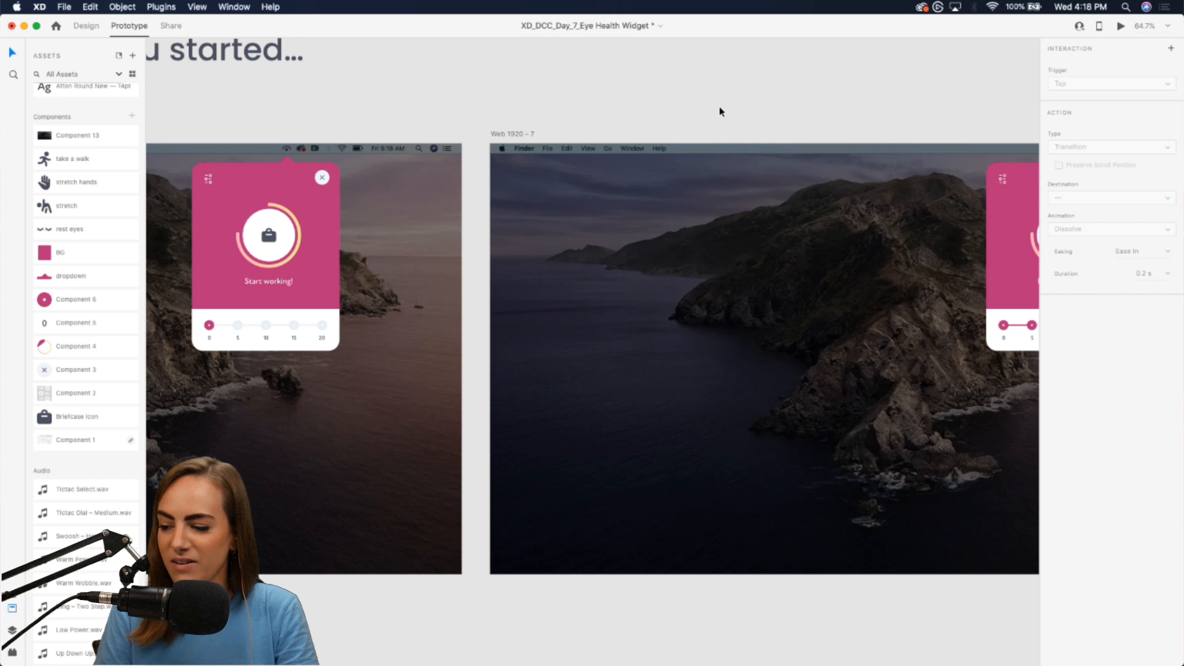
pyautogui.click(501, 132)
pyautogui.hscroll(5, 501, 135)
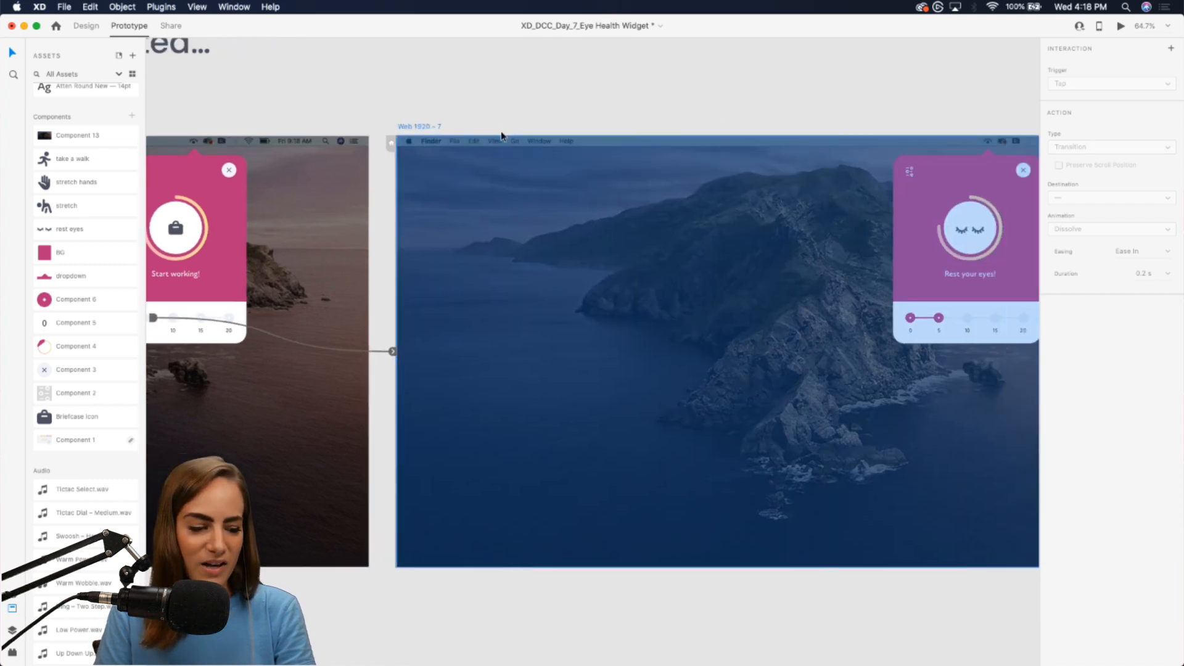
pyautogui.hscroll(2, 501, 136)
pyautogui.click(86, 26)
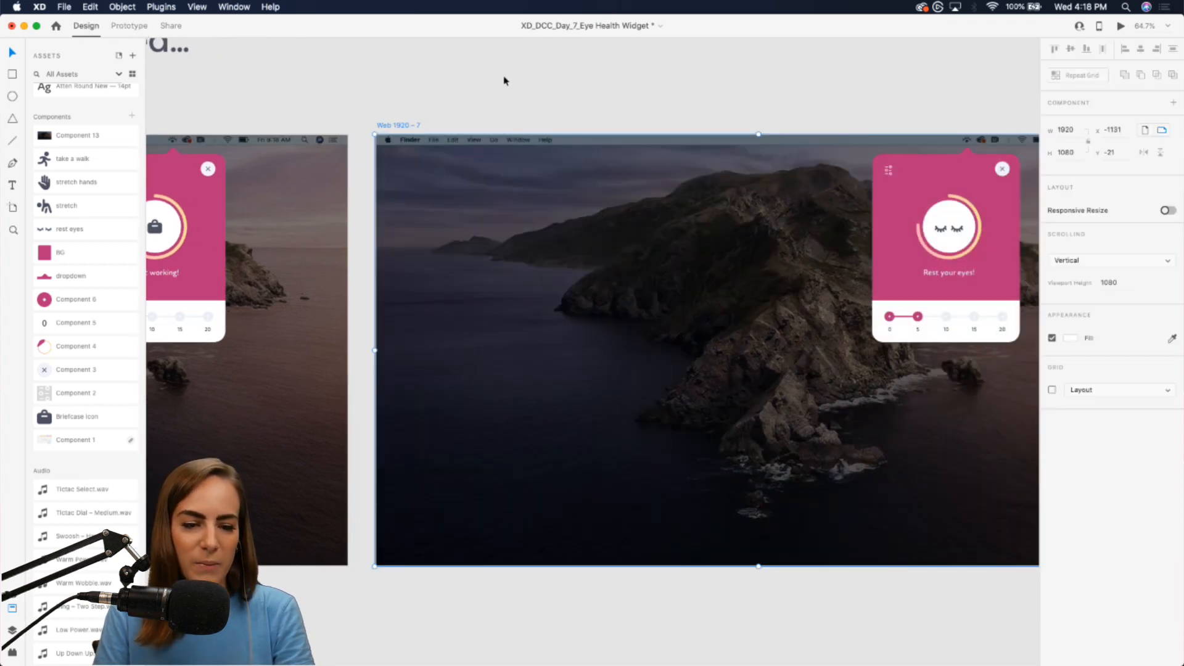
pyautogui.press('super+d')
# Step: On the new artboard, give the slider's 10 marker a border in the panel's pink and extend the pink progress line to it
pyautogui.hscroll(5, 504, 81)
pyautogui.scroll(5, 729, 234)
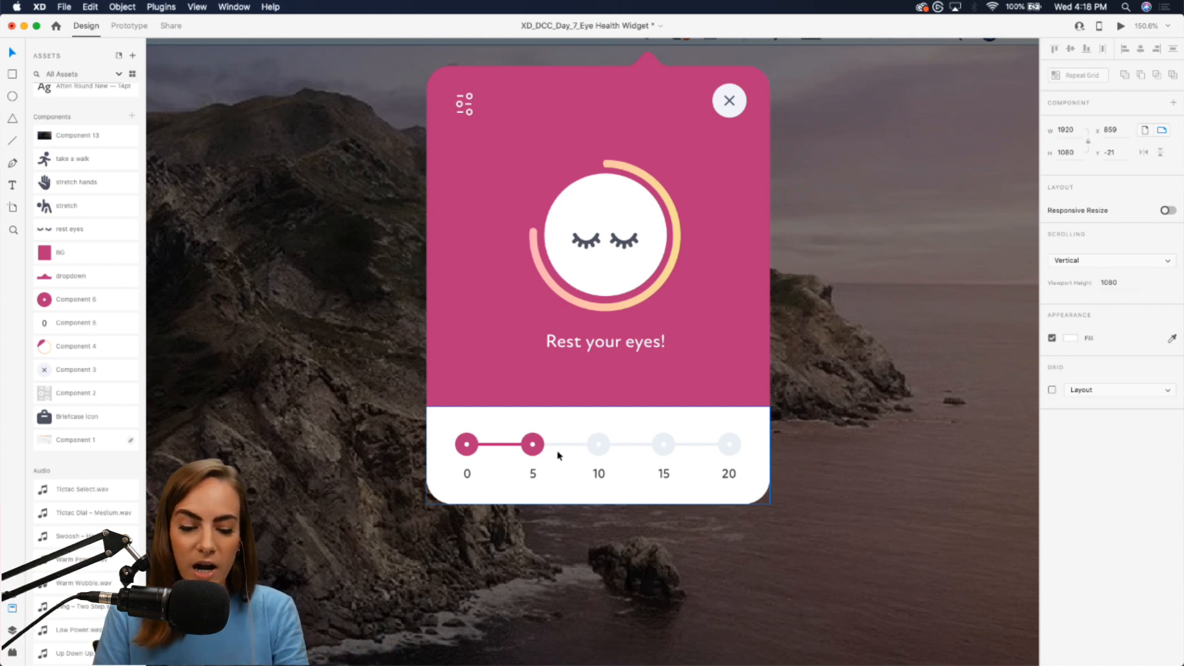
pyautogui.click(597, 444)
pyautogui.scroll(5, 595, 444)
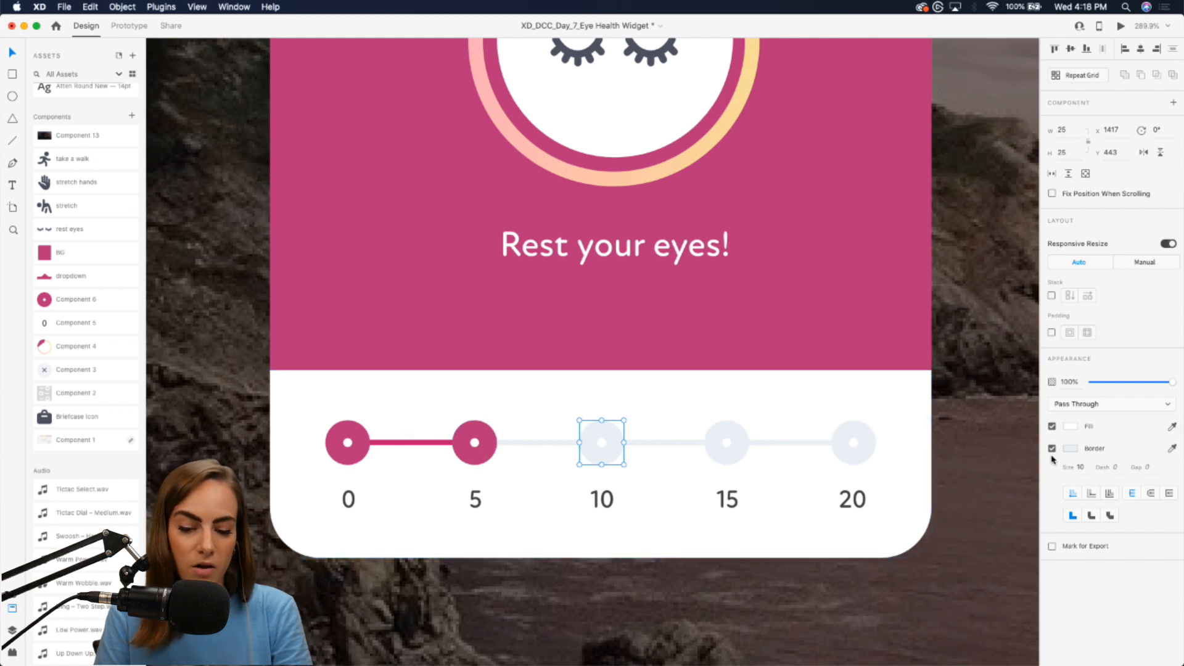
pyautogui.click(1172, 450)
pyautogui.click(818, 327)
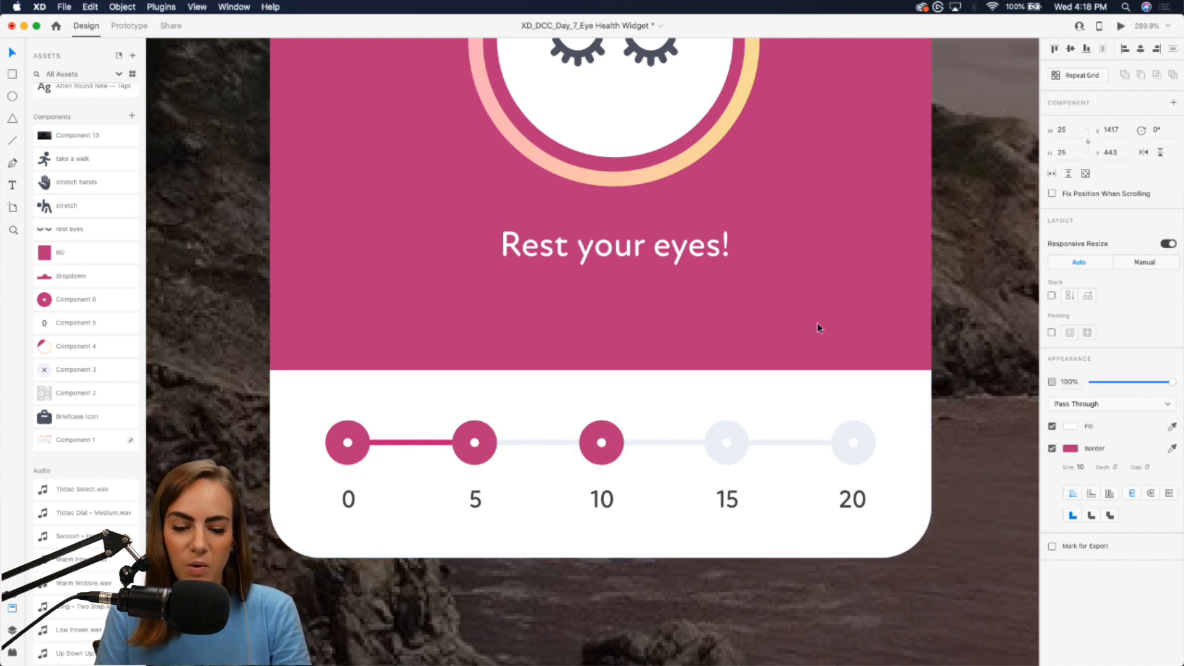
pyautogui.click(489, 443)
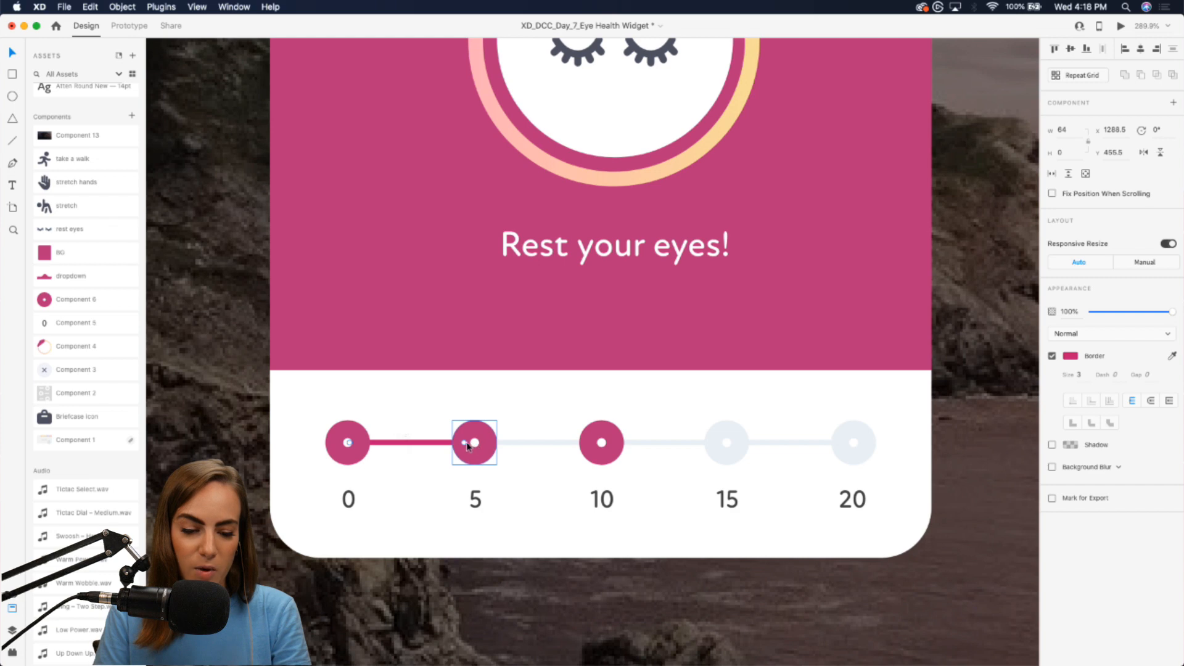
pyautogui.moveTo(467, 446); pyautogui.dragTo(597, 445)
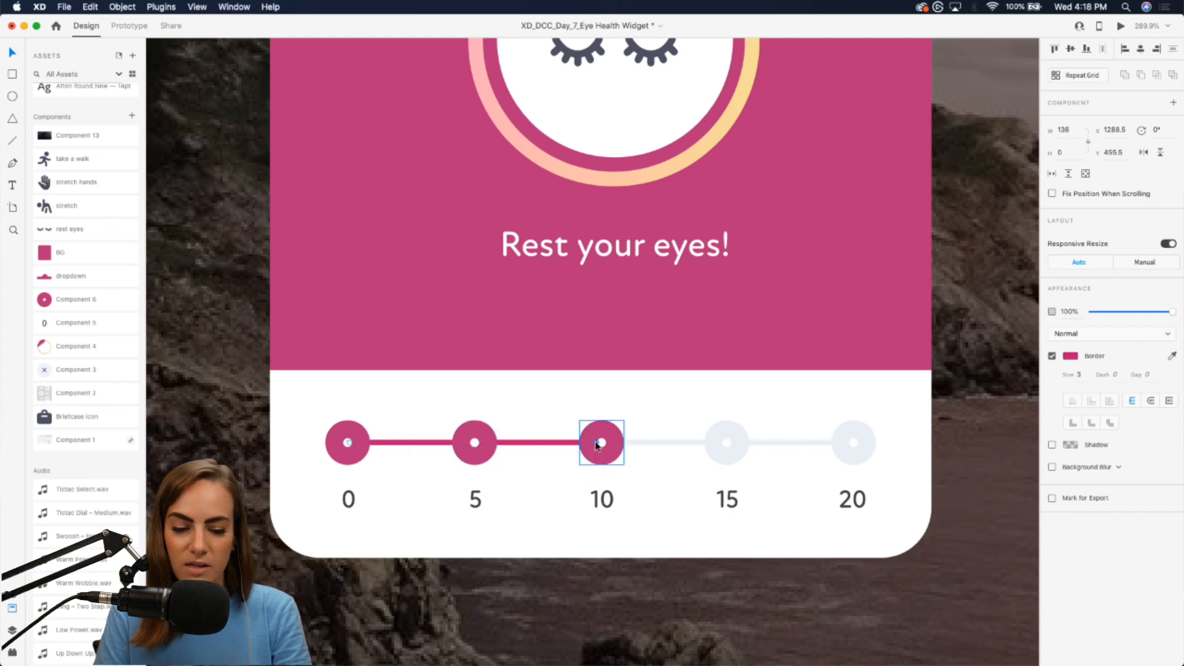
# Step: Change the widget caption on the 10 marker's artboard to "Time to stretch!"
pyautogui.press('super+0')
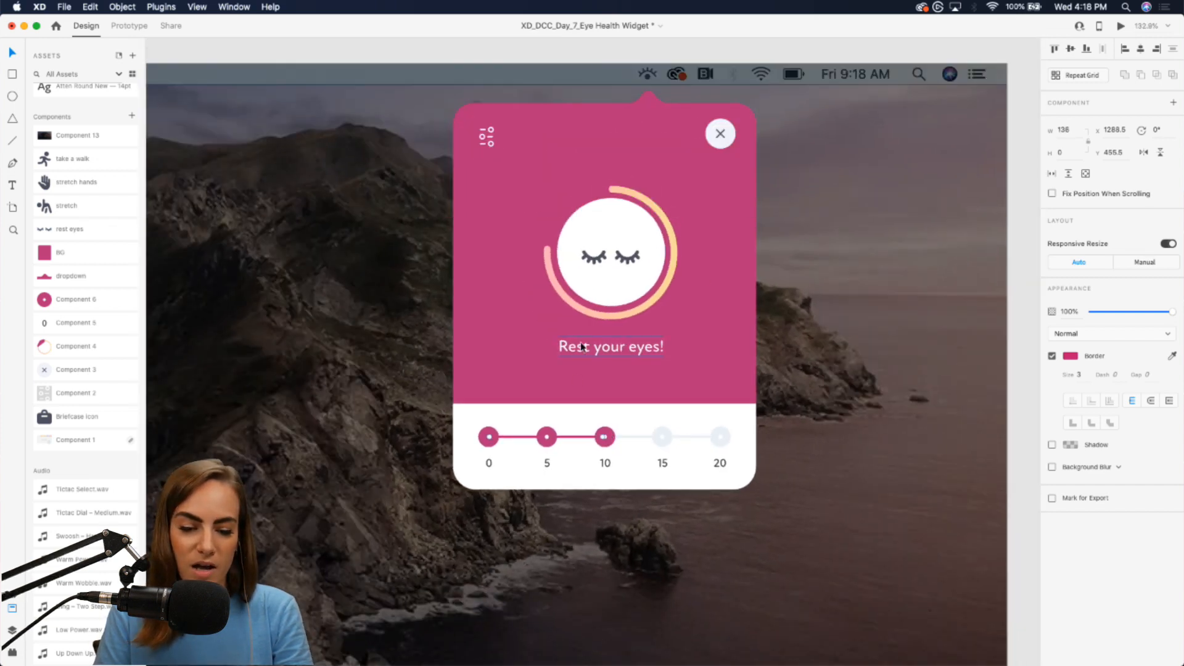
pyautogui.doubleClick(582, 347)
pyautogui.write('Tim')
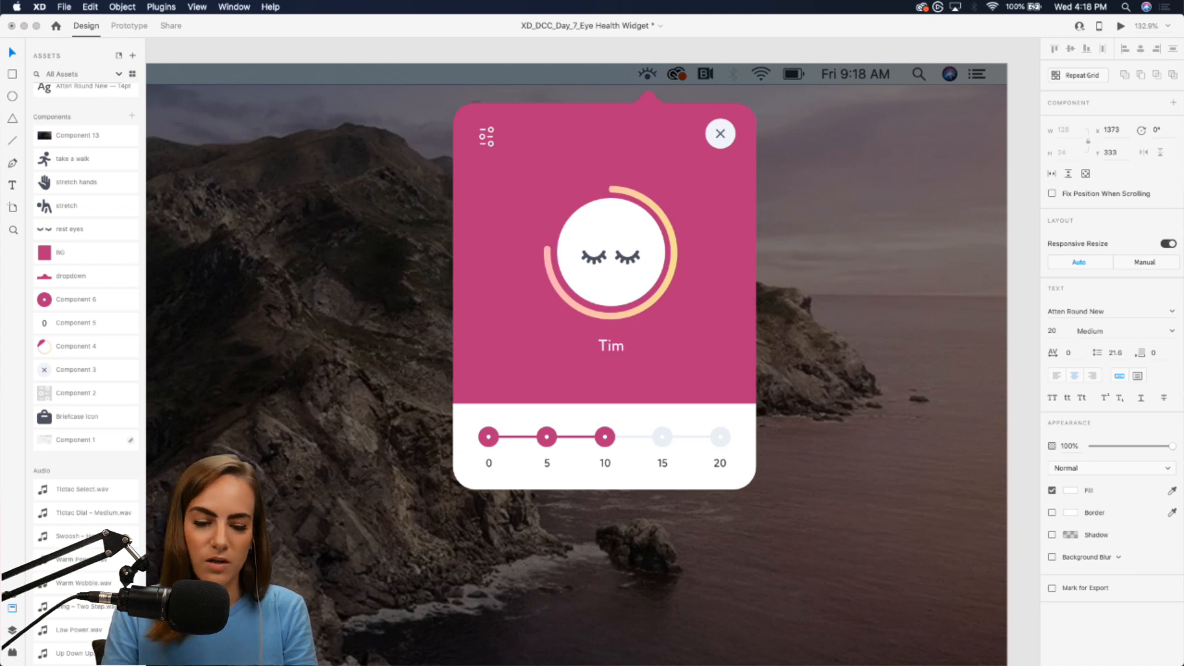
pyautogui.write('e to stretch!')
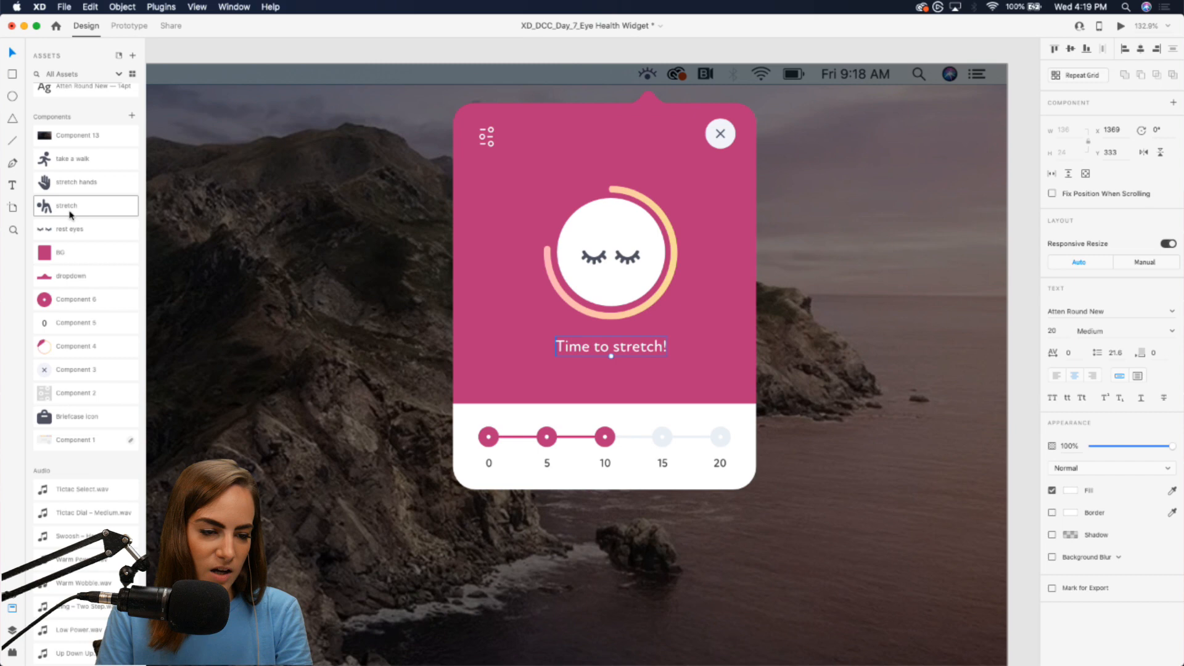
# Step: Replace the closed-eyes icon in the widget's white circle with the stretch component
pyautogui.moveTo(71, 215); pyautogui.dragTo(814, 263)
pyautogui.scroll(5, 497, 241)
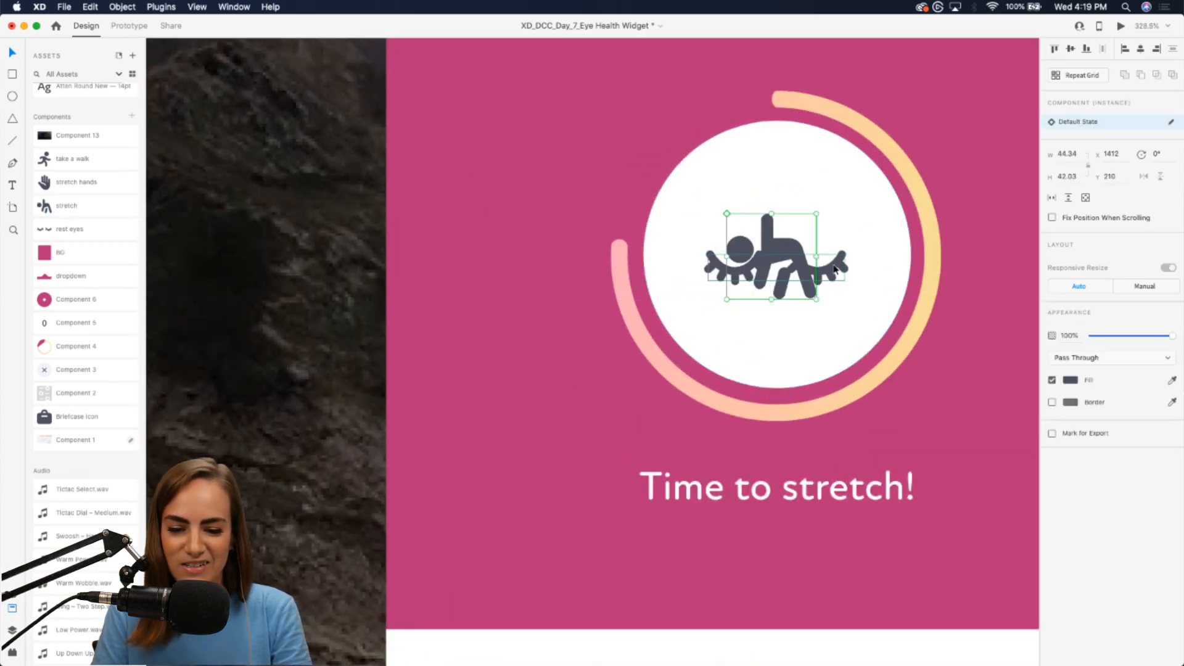
pyautogui.click(833, 263)
pyautogui.press('Delete')
pyautogui.scroll(-5, 833, 263)
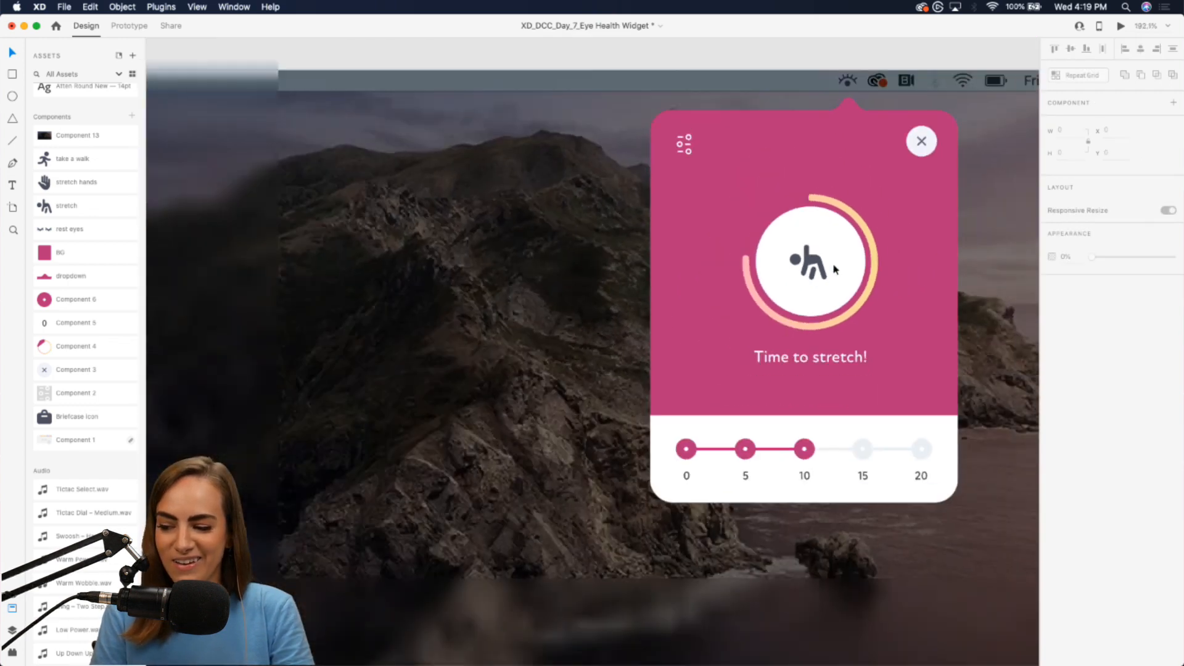
pyautogui.hscroll(2, 834, 264)
pyautogui.click(706, 251)
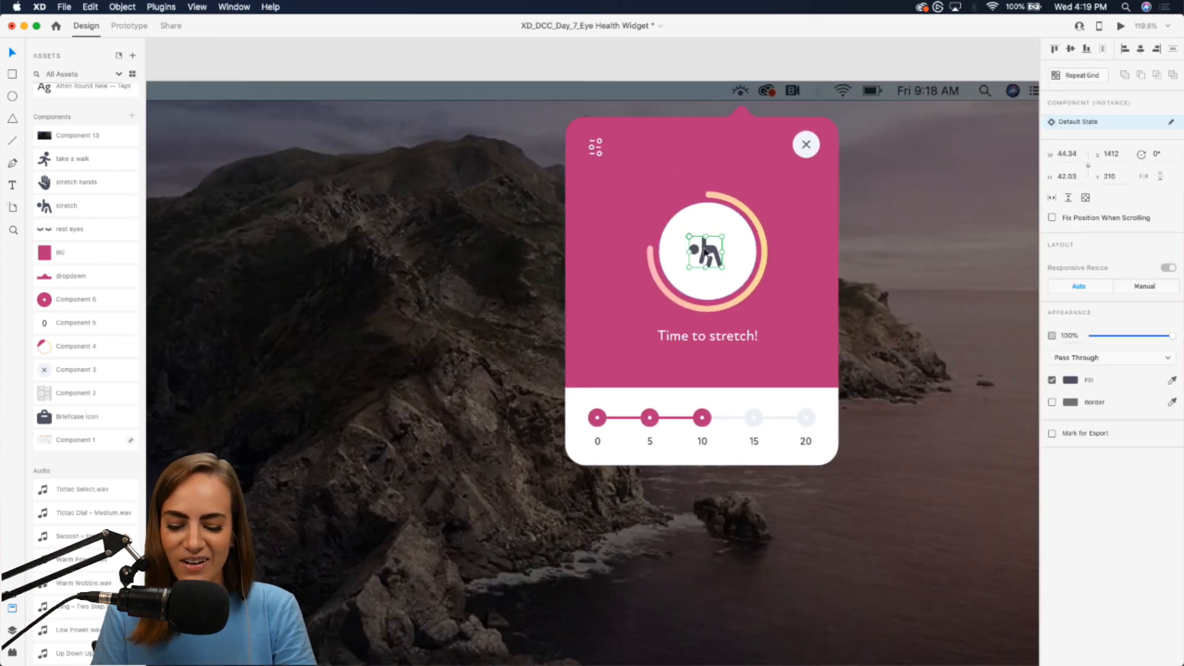
# Step: In Prototype mode, link the 10 marker on the "Rest your eyes!" artboard to Web 1920 – 8 with a tap Auto-Animate
pyautogui.scroll(-3, 705, 252)
pyautogui.hscroll(-10, 705, 252)
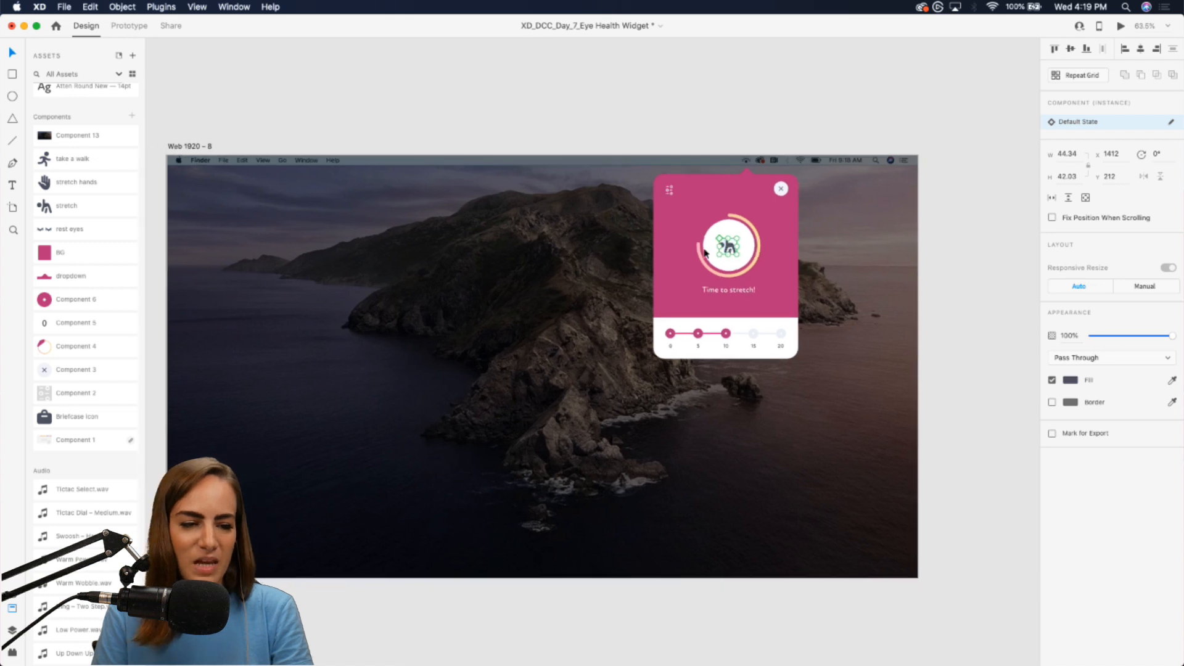
pyautogui.click(128, 26)
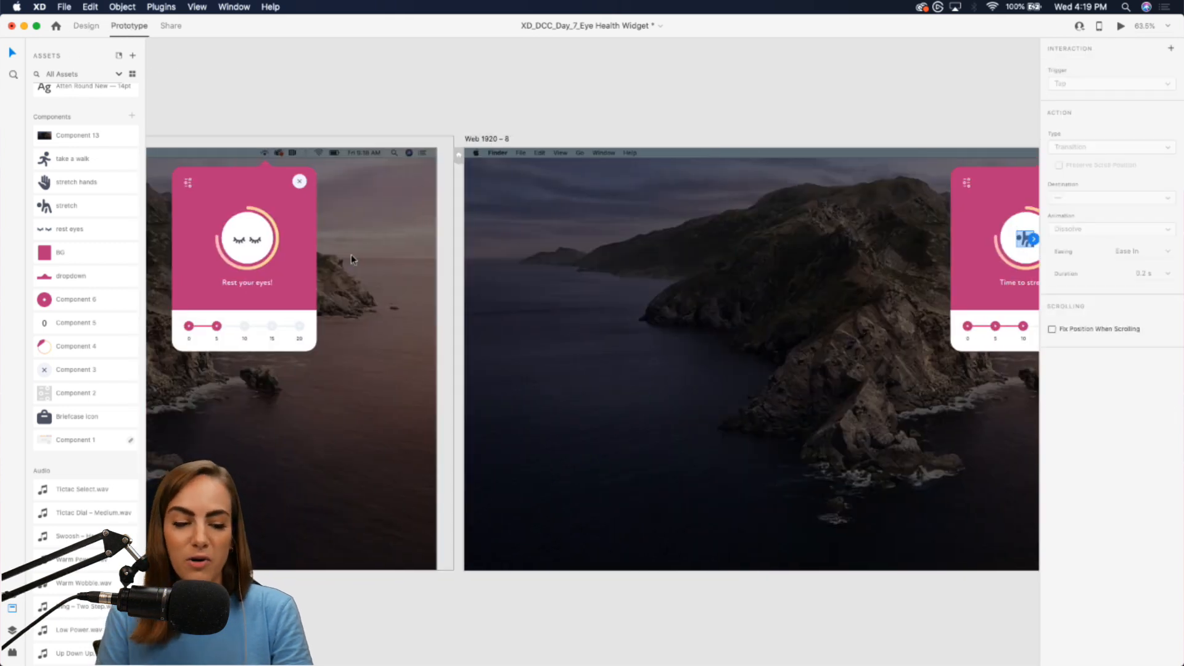
pyautogui.moveTo(248, 327); pyautogui.dragTo(530, 364)
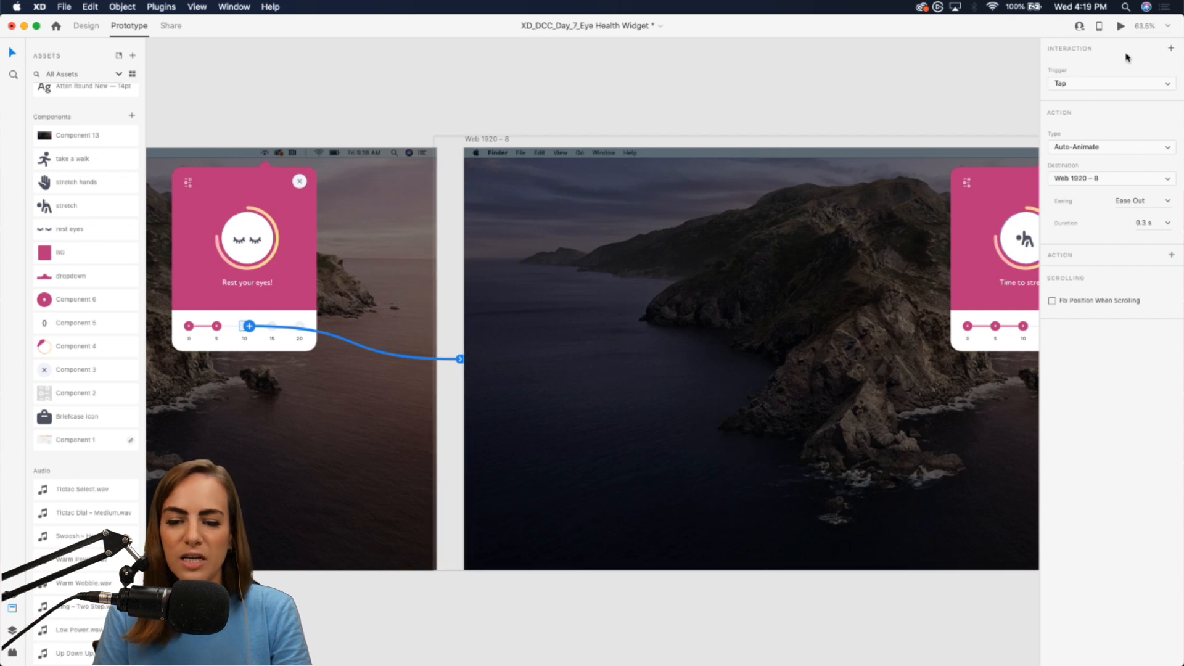
# Step: Add an Audio Playback action to the 10 marker's tap interaction, using Warm Power.wav
pyautogui.click(1174, 255)
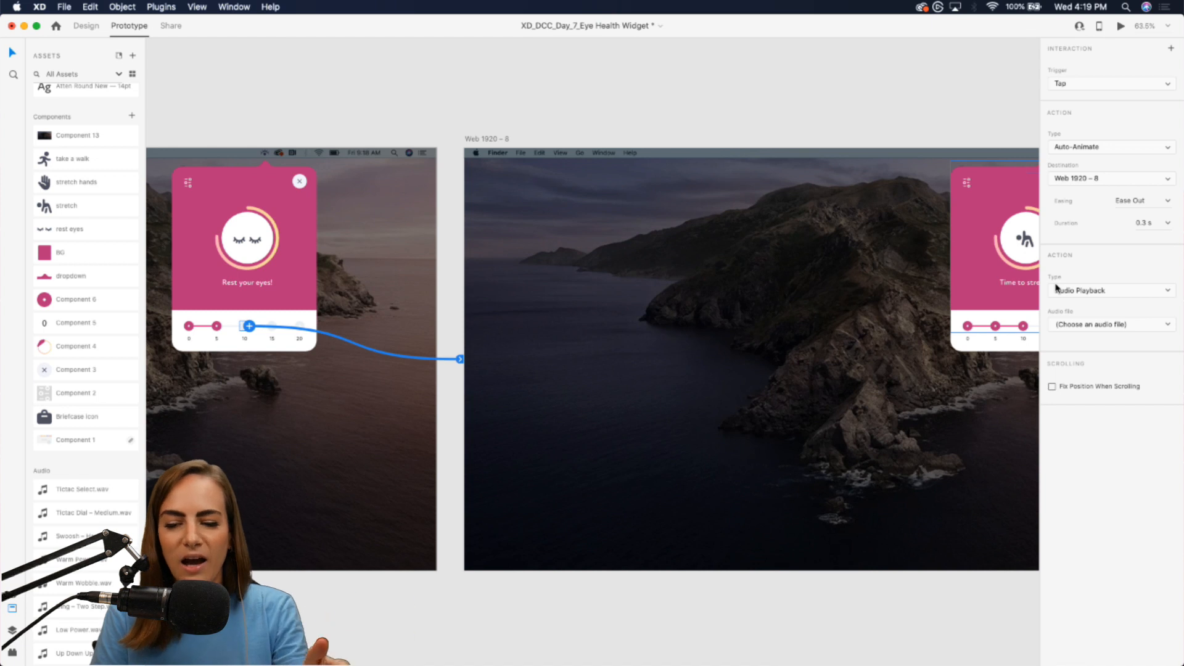
pyautogui.click(1092, 327)
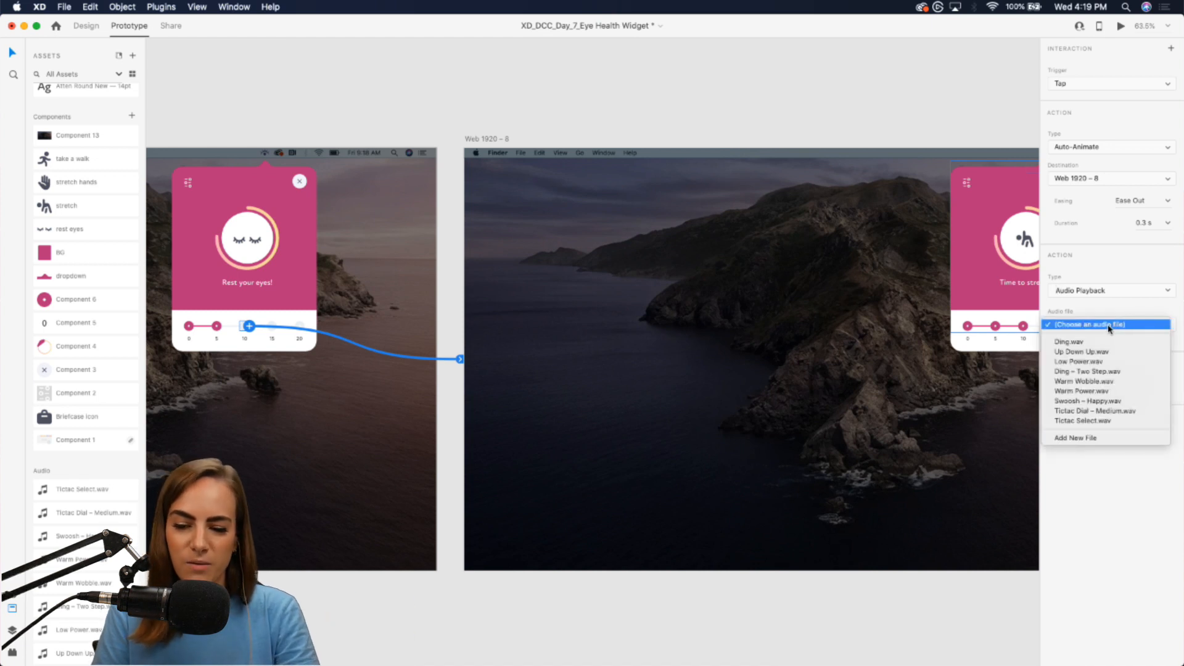
pyautogui.click(1081, 393)
pyautogui.click(777, 121)
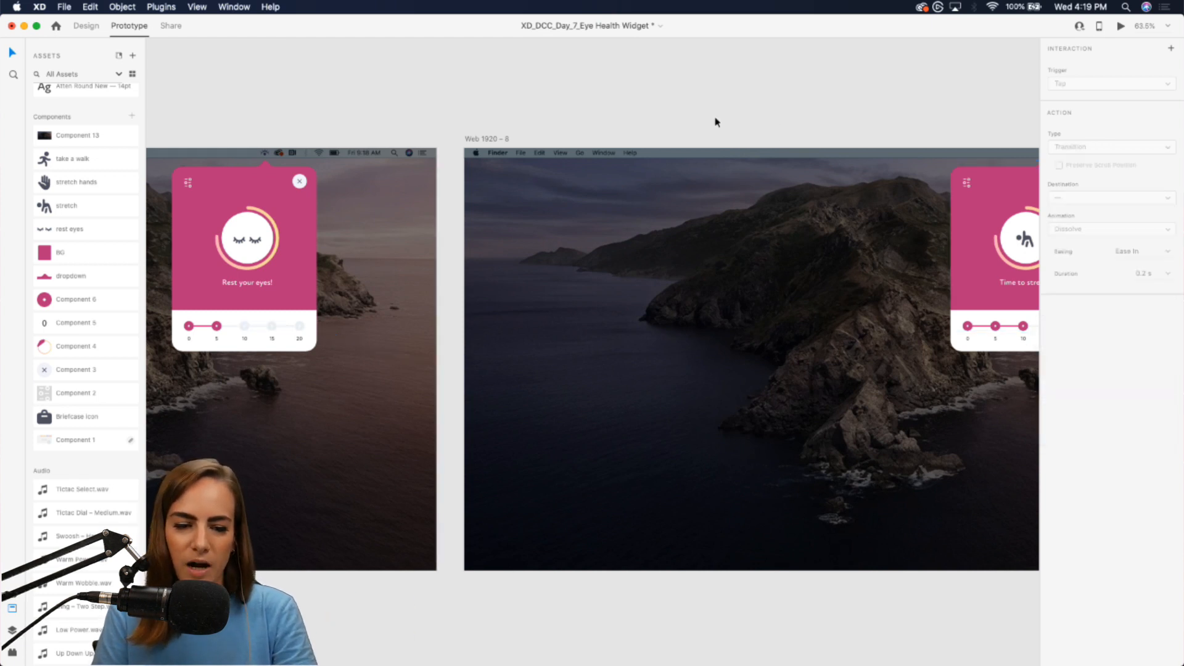
# Step: Duplicate the Web 1920 – 8 artboard and return to Design mode
pyautogui.click(486, 141)
pyautogui.press('super+d')
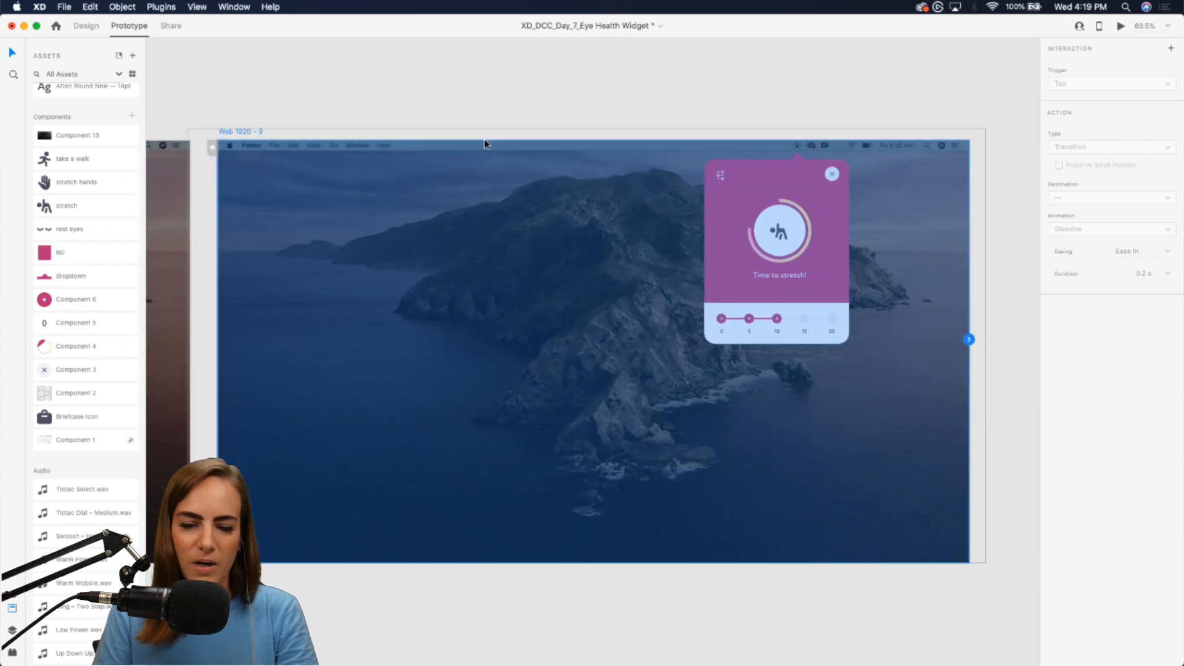
pyautogui.click(85, 27)
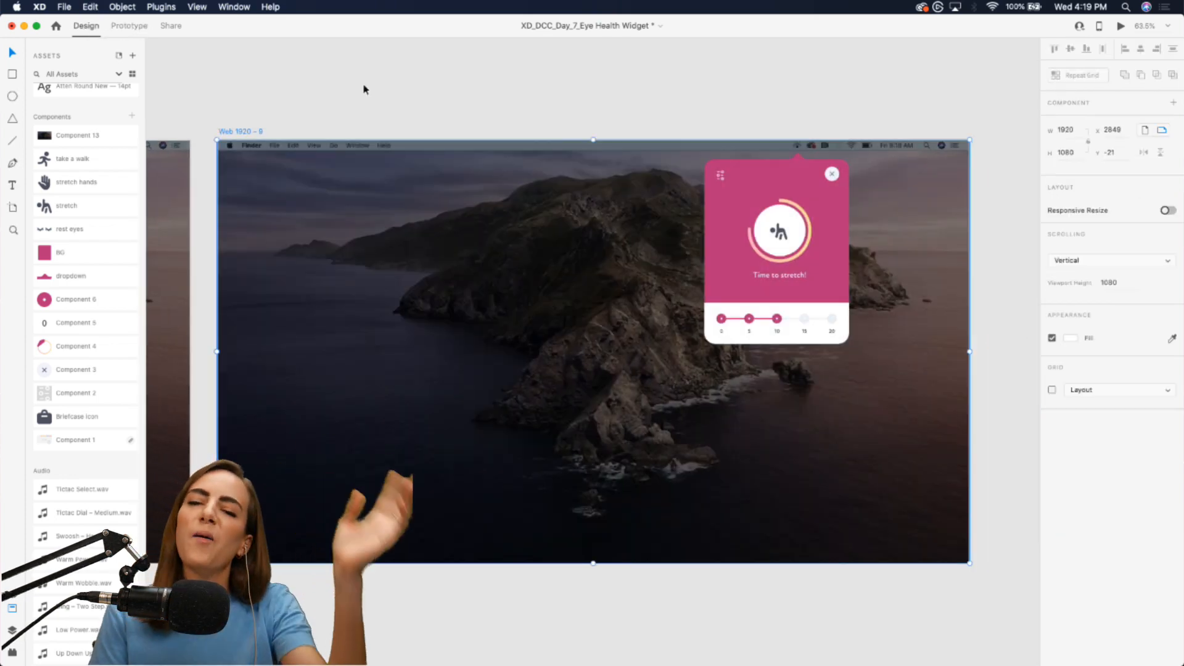
# Step: On the new artboard, give the slider's 15 marker a border in the panel's pink and extend the pink progress line to it
pyautogui.scroll(6, 875, 298)
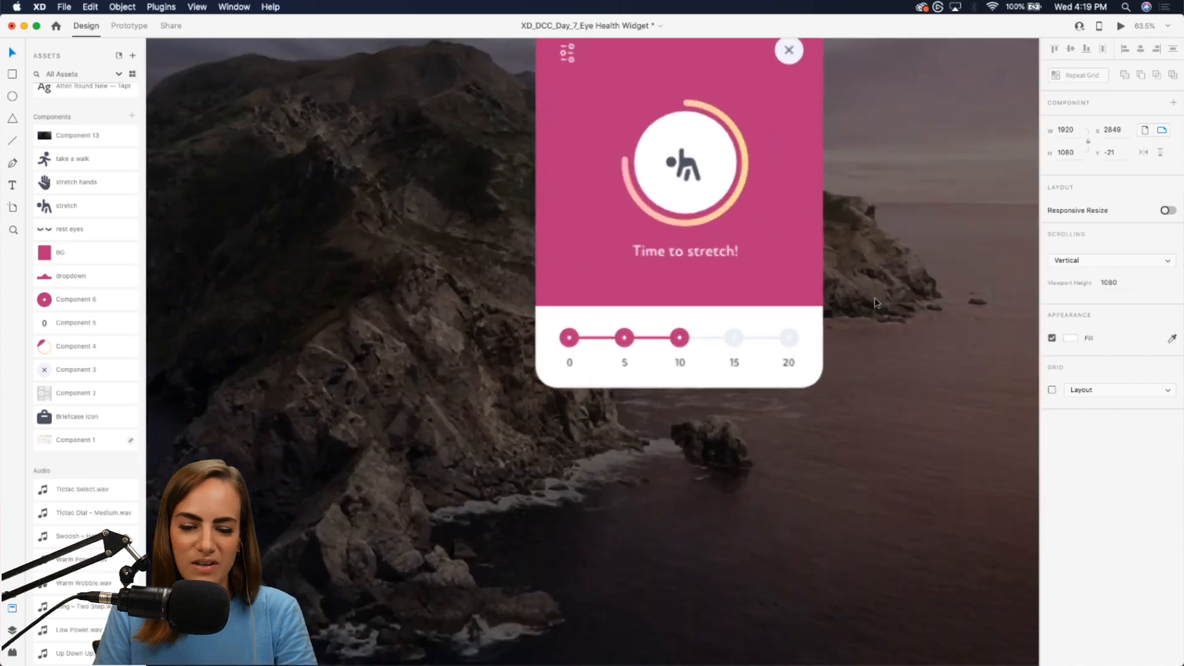
pyautogui.click(671, 357)
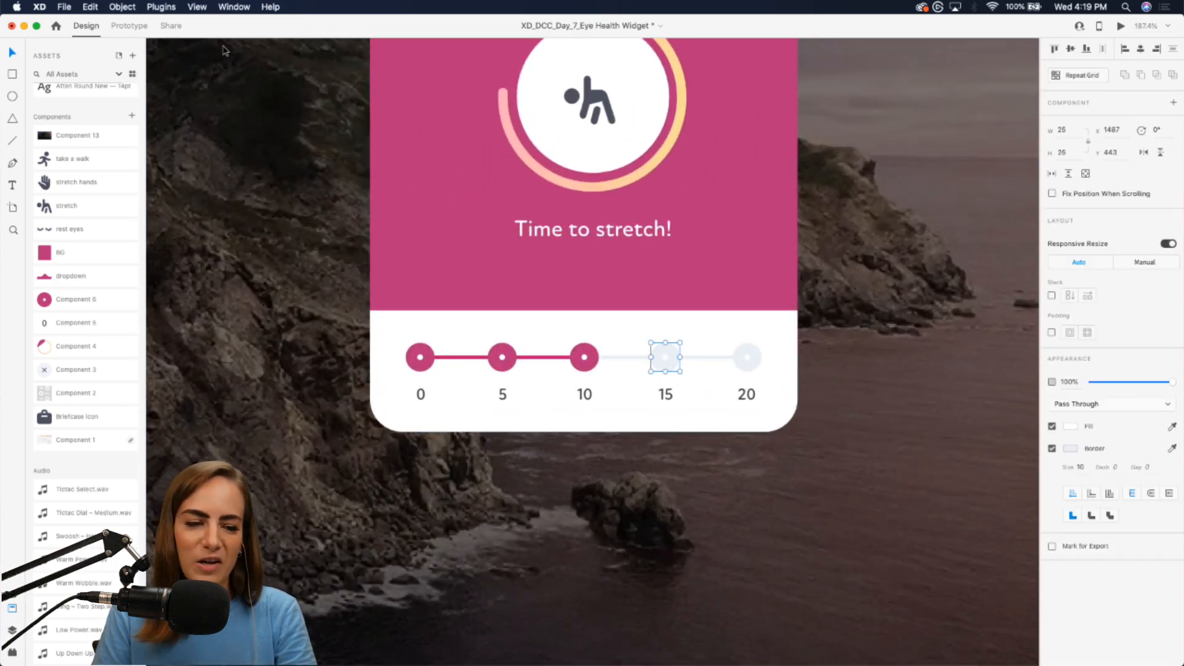
pyautogui.click(1173, 449)
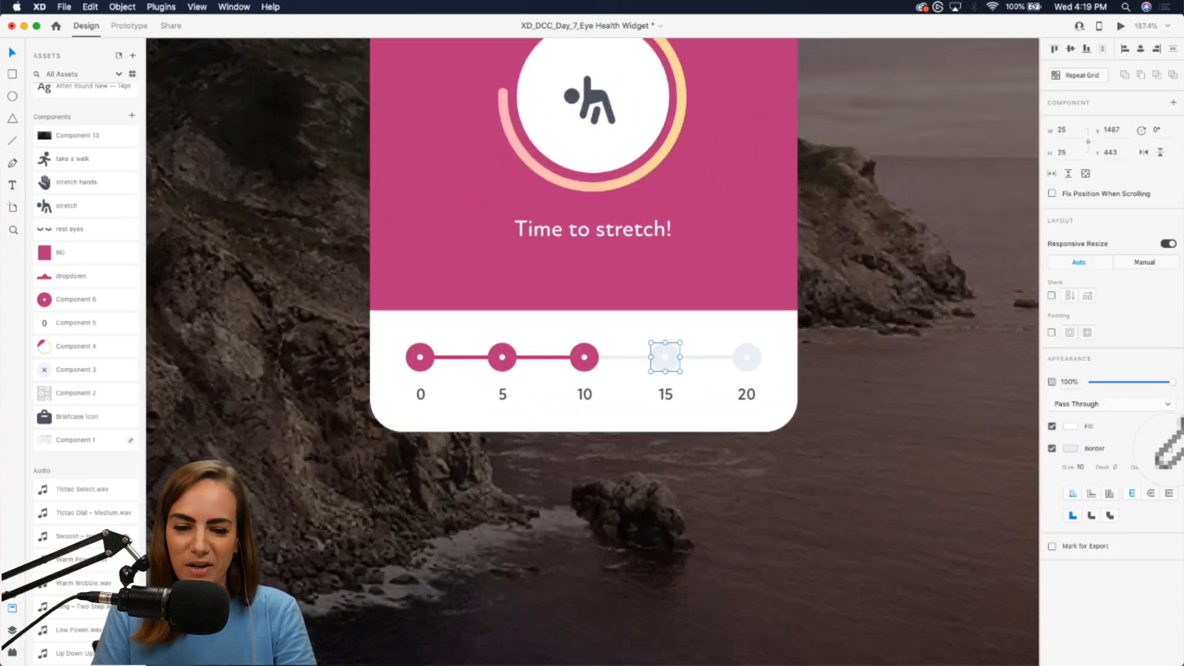
pyautogui.click(694, 256)
pyautogui.click(571, 358)
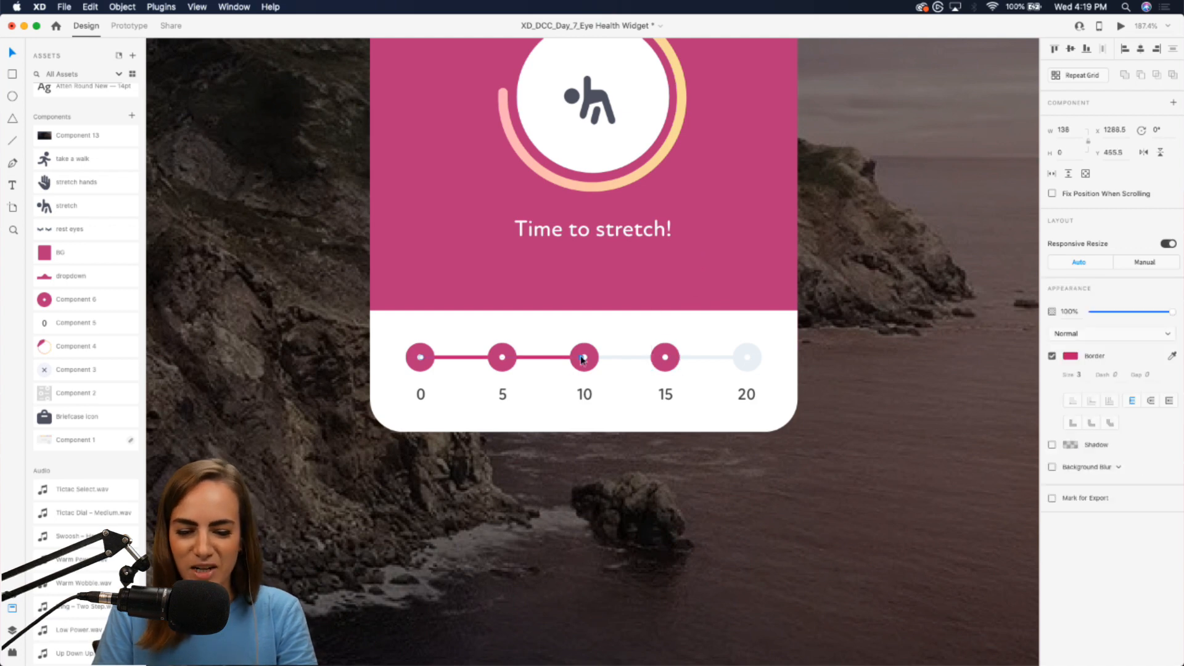
pyautogui.moveTo(573, 357); pyautogui.dragTo(663, 359)
# Step: Change the "Time to stretch!" caption on the 15 marker's artboard to "Stretch your hands!"
pyautogui.scroll(-3, 704, 473)
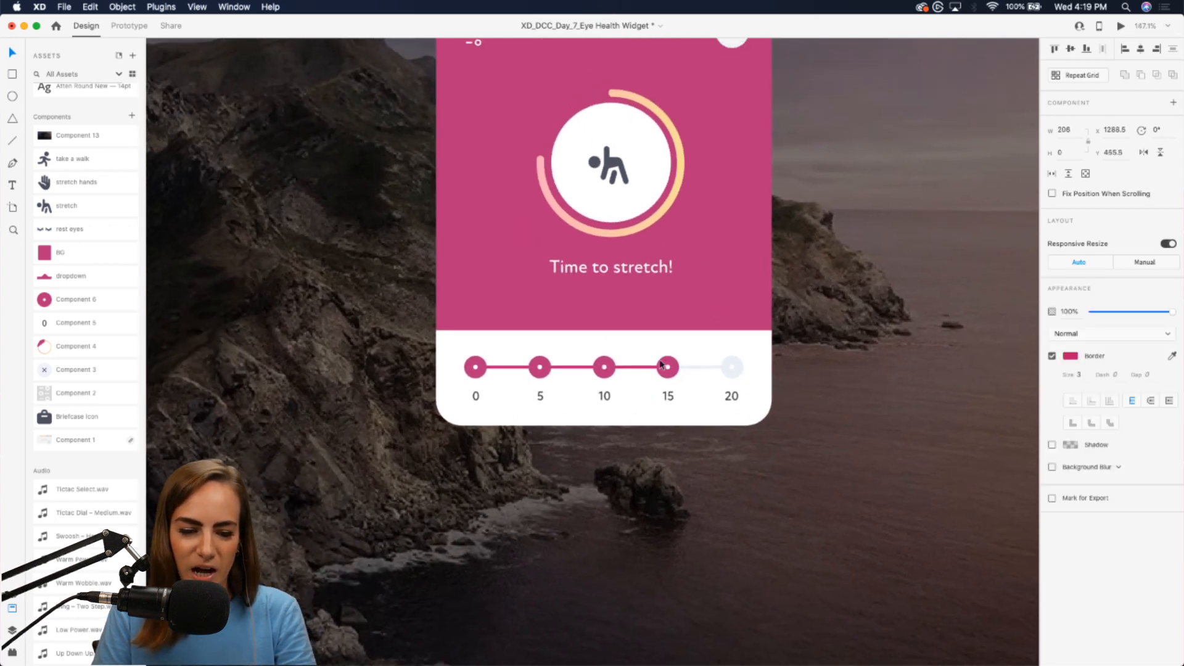
pyautogui.click(617, 283)
pyautogui.doubleClick(616, 282)
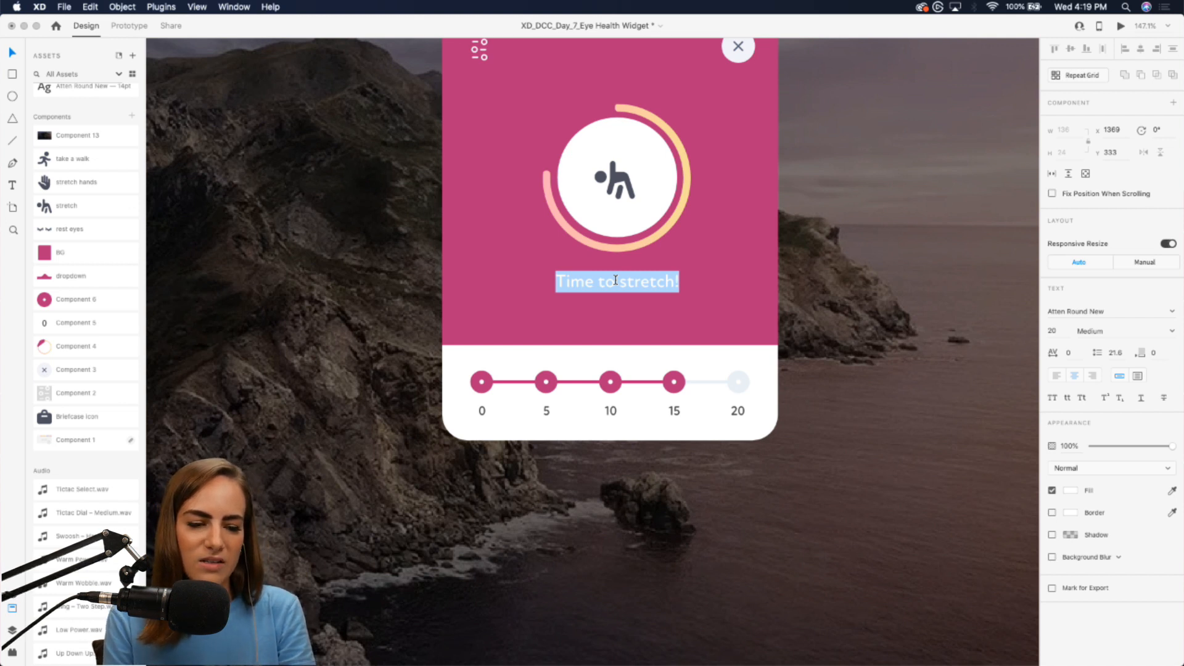
pyautogui.write('Stretch hands')
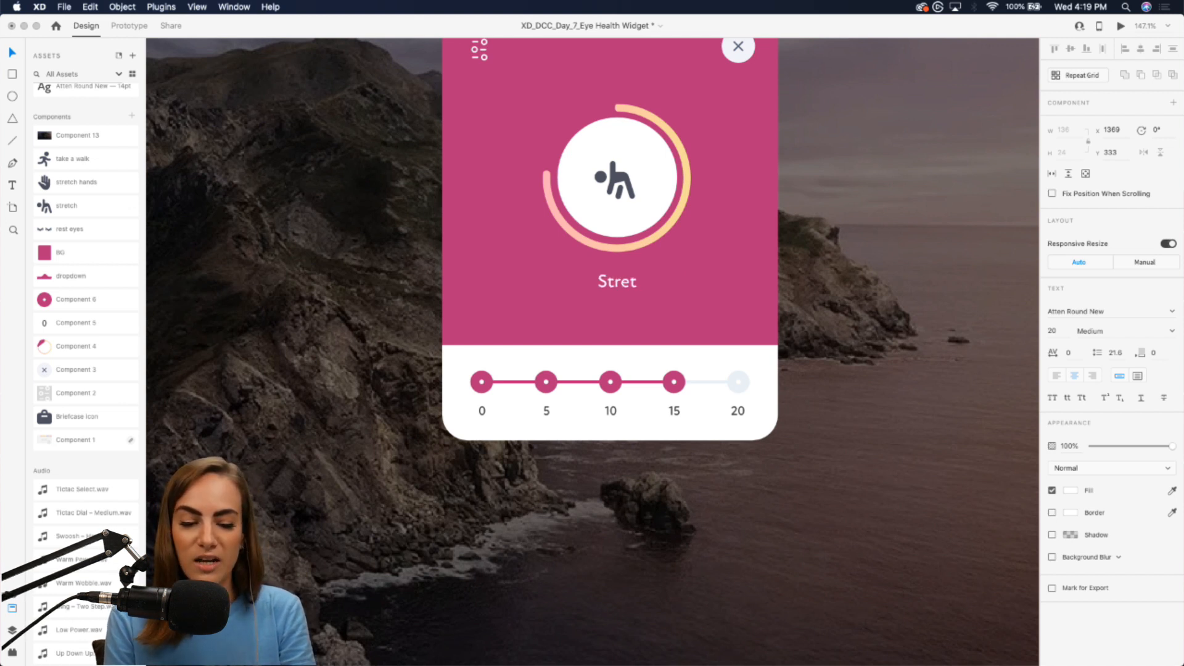
pyautogui.press('BackSpace')
pyautogui.press('BackSpace')
pyautogui.press('BackSpace')
pyautogui.press('BackSpace')
pyautogui.press('BackSpace')
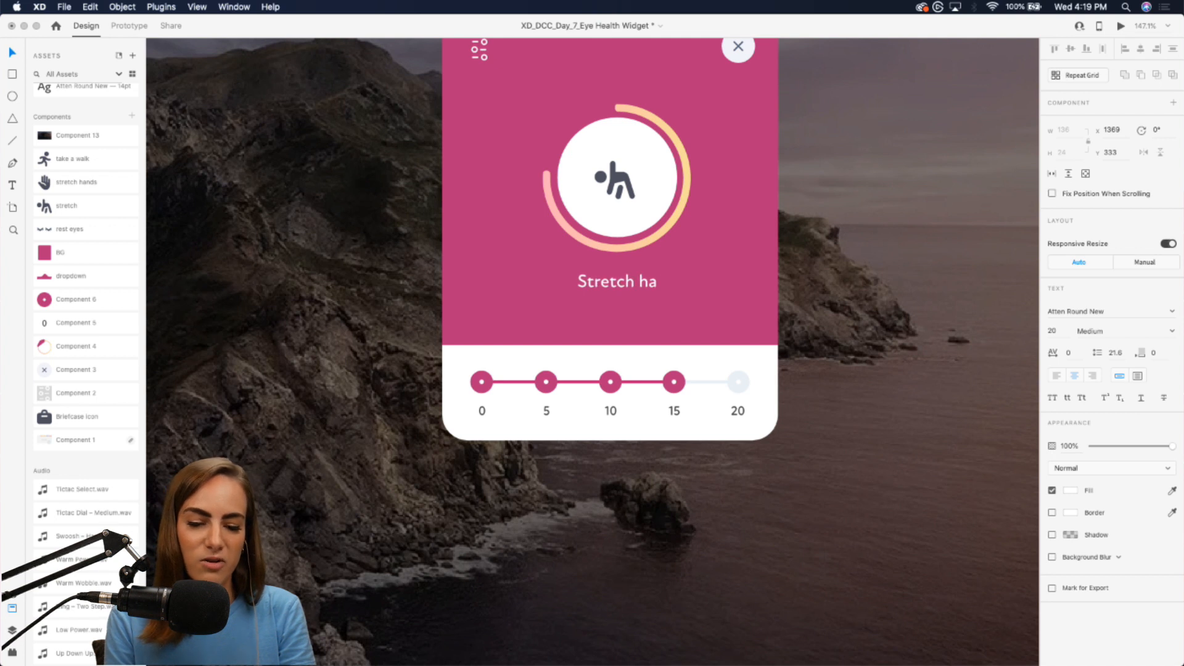
pyautogui.write('your hands')
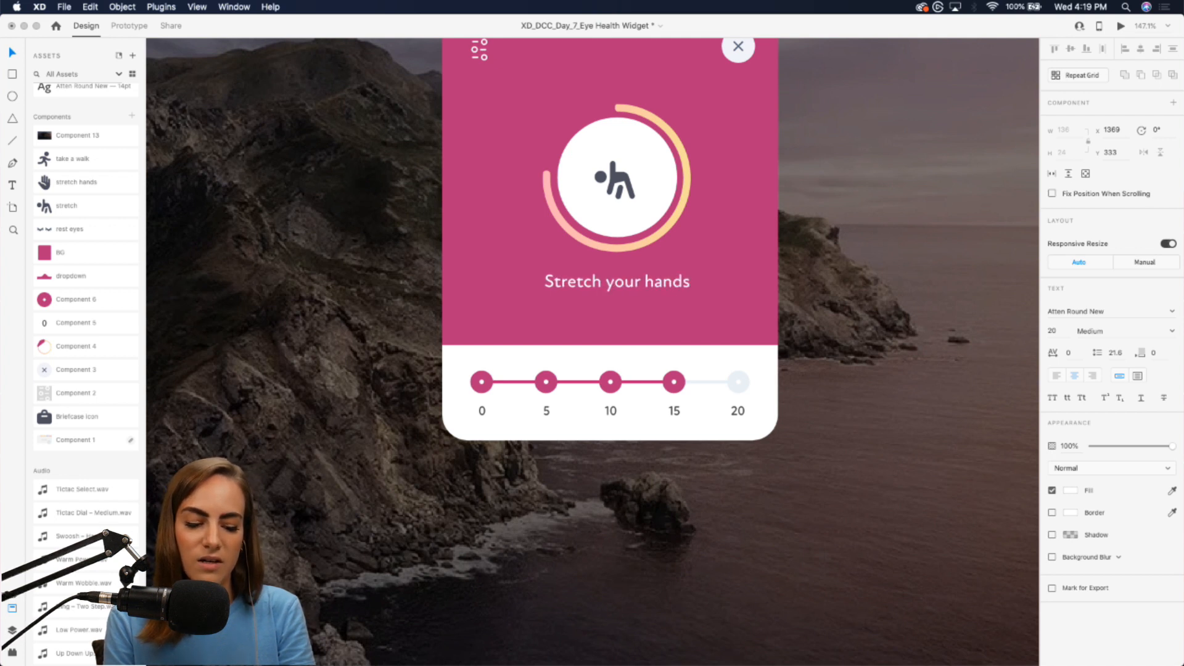
pyautogui.write('!')
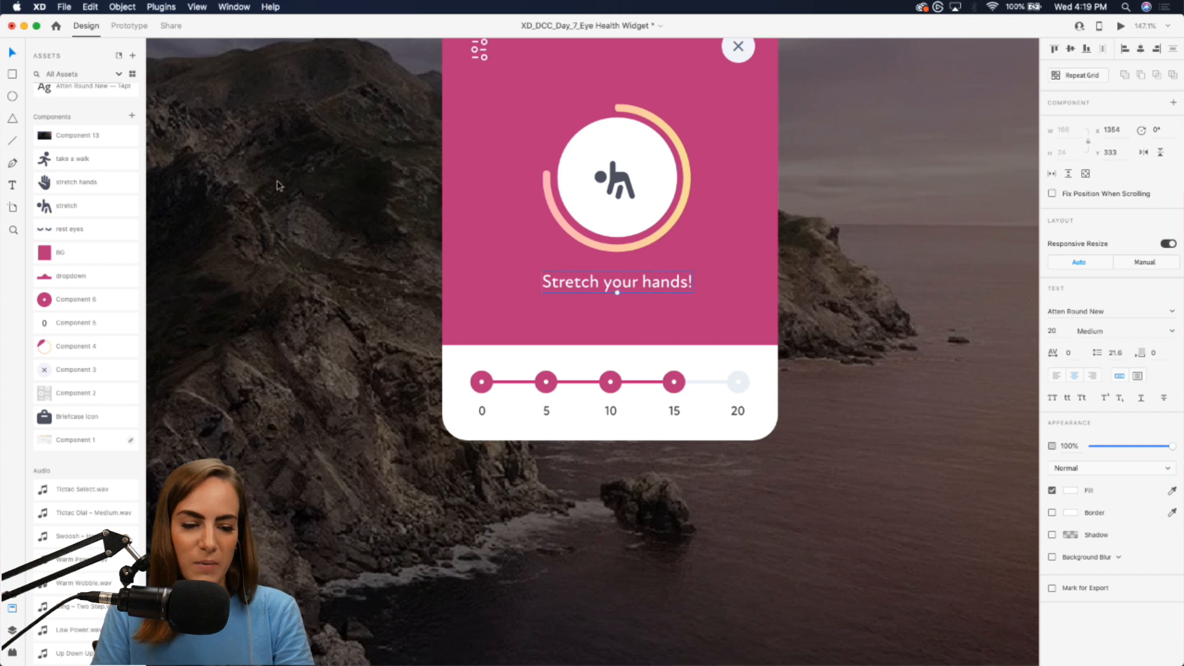
# Step: Replace the stretching figure in the widget's white circle with the stretch hands component
pyautogui.moveTo(79, 185); pyautogui.dragTo(618, 189)
pyautogui.press('BackSpace')
pyautogui.scroll(-3, 618, 190)
pyautogui.scroll(-5, 619, 191)
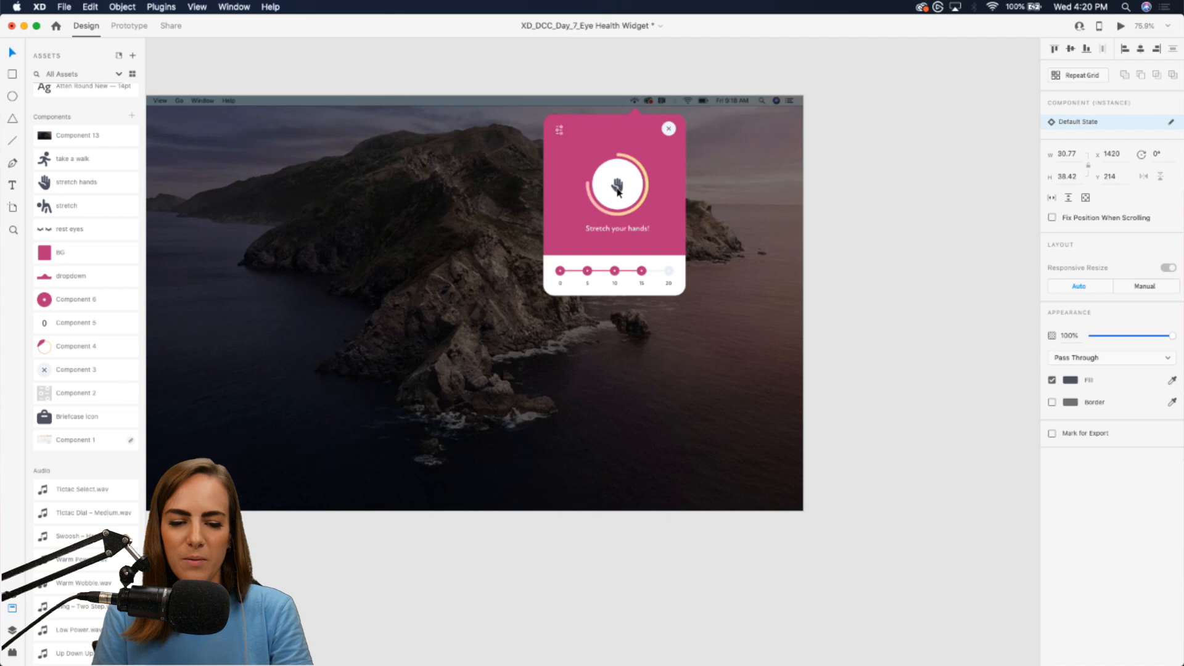
# Step: Duplicate the Web 1920 – 9 artboard
pyautogui.click(356, 75)
pyautogui.hscroll(-4, 355, 76)
pyautogui.click(246, 91)
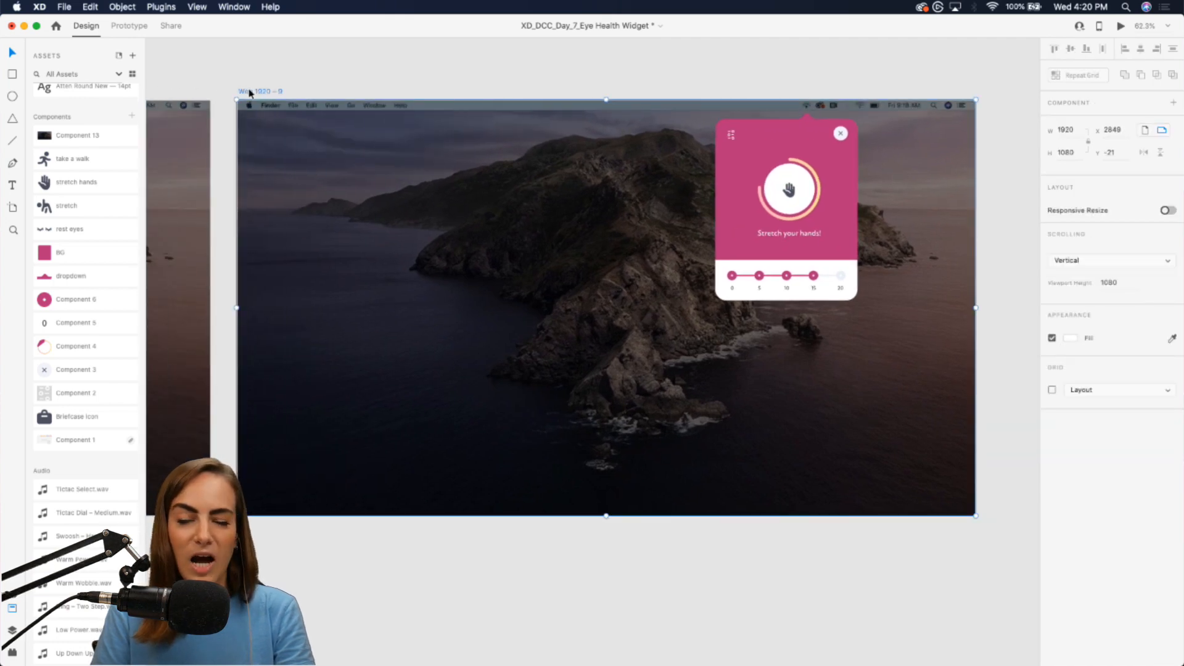
# Step: On the new artboard, give the slider's 20 marker a border in the panel's pink and extend the pink progress line to it
pyautogui.scroll(5, 623, 182)
pyautogui.hscroll(3, 623, 178)
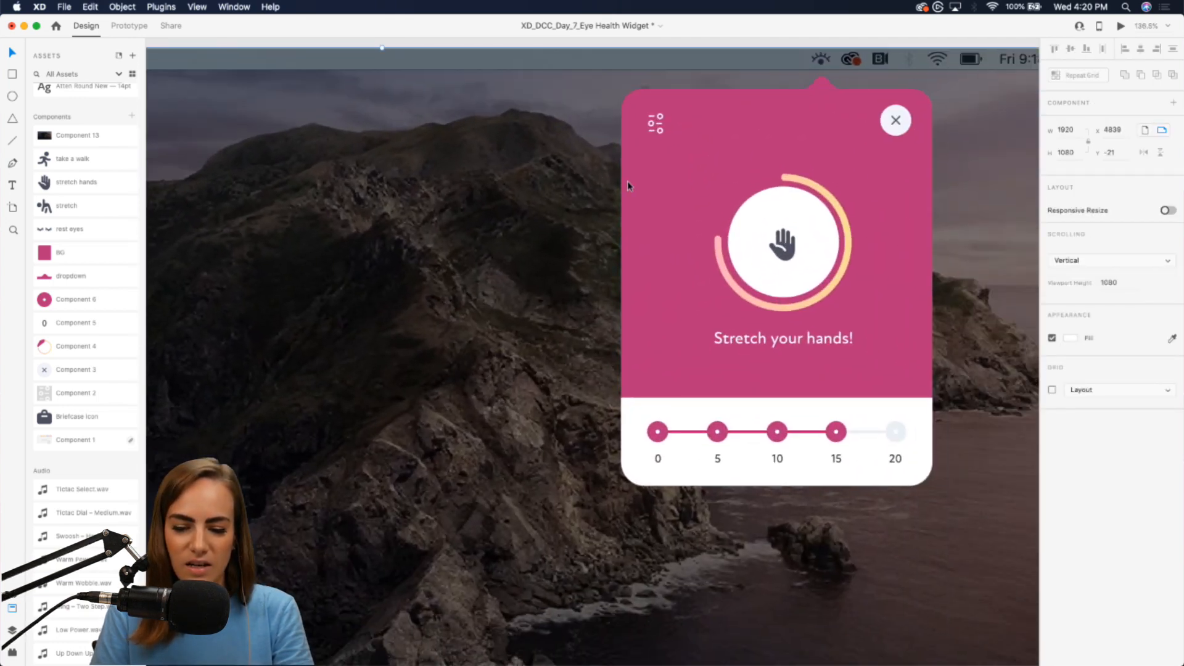
pyautogui.click(896, 424)
pyautogui.scroll(5, 896, 424)
pyautogui.hscroll(2, 897, 425)
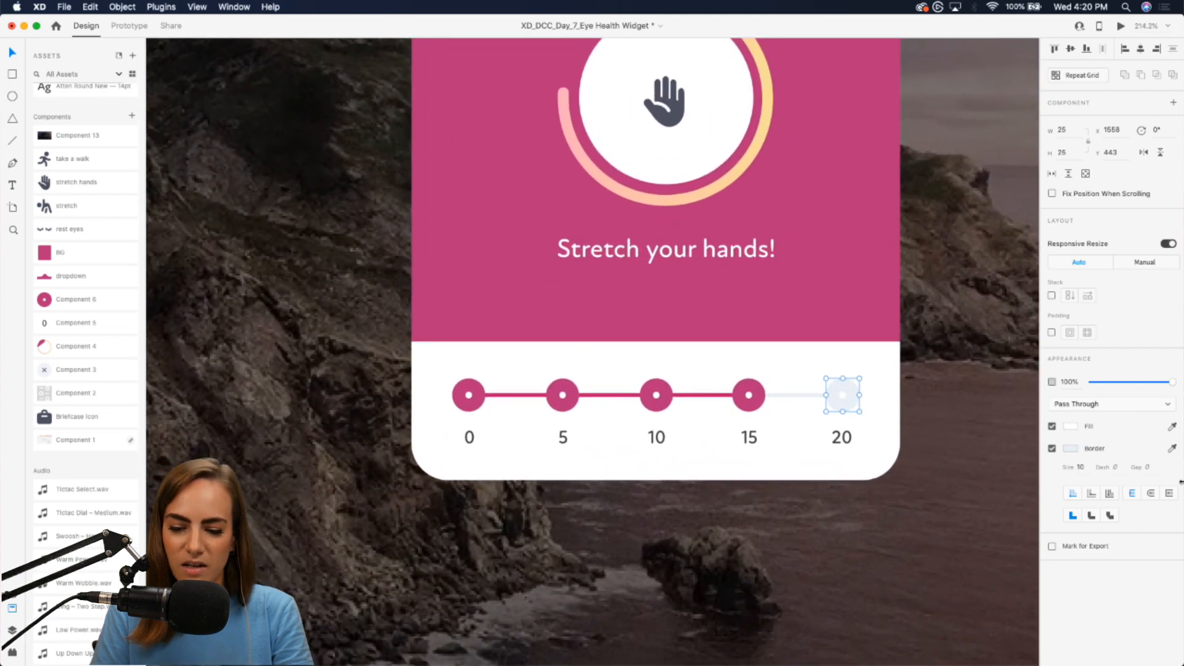
pyautogui.click(1173, 449)
pyautogui.click(806, 311)
pyautogui.click(741, 397)
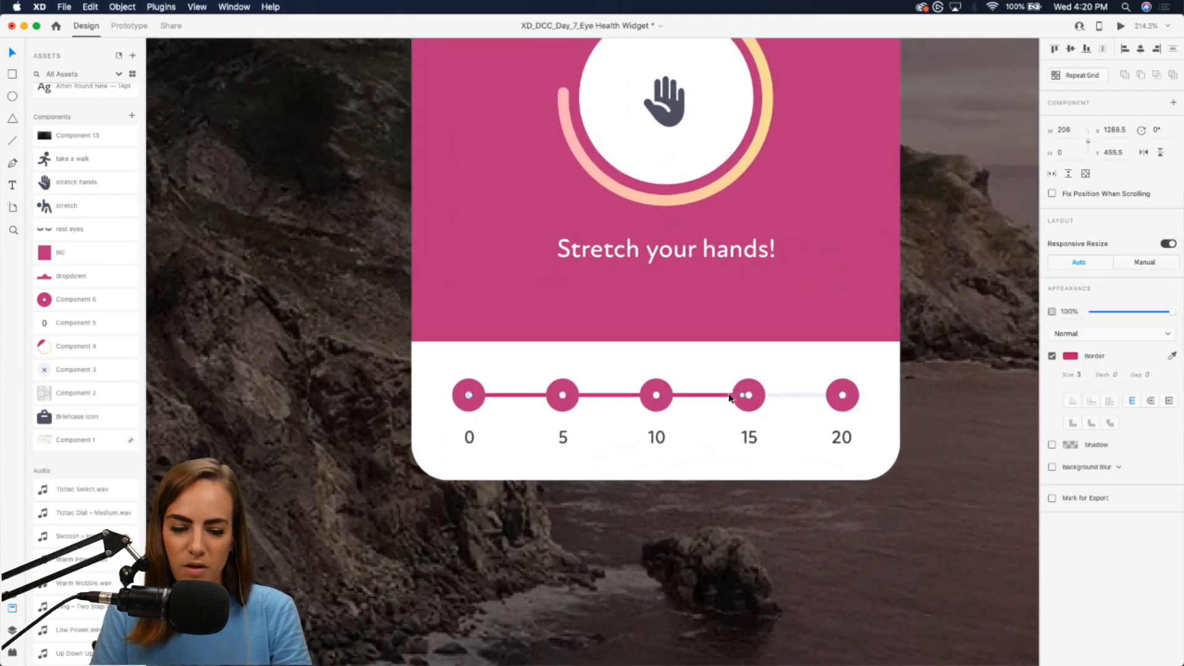
pyautogui.moveTo(741, 395); pyautogui.dragTo(834, 398)
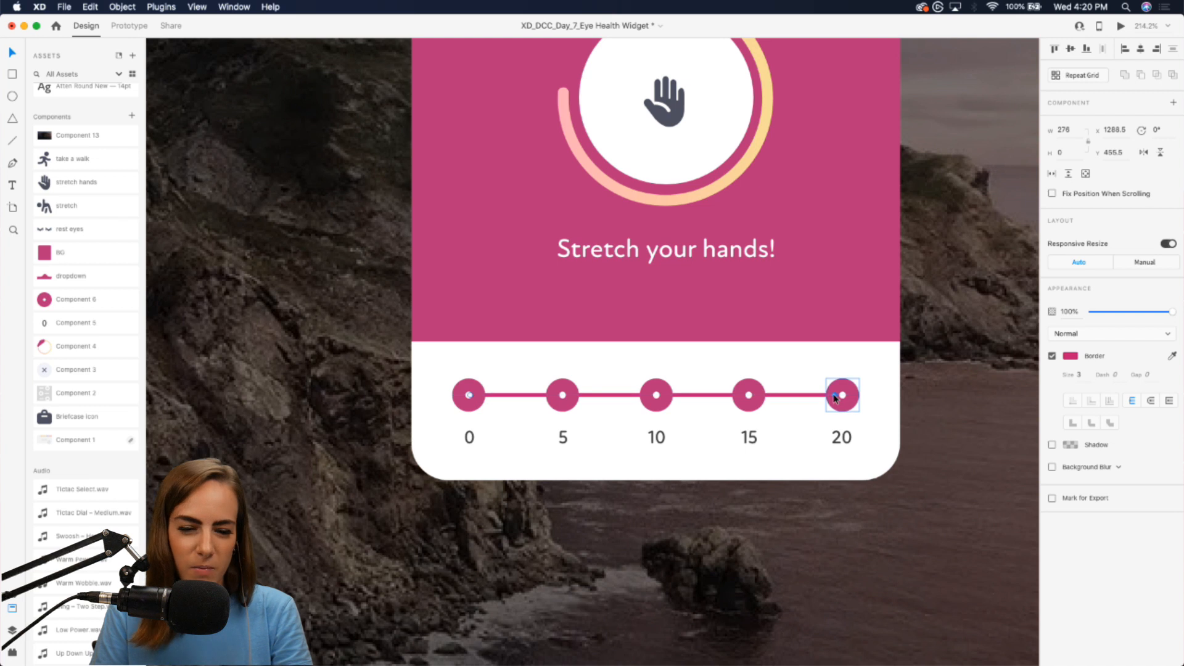
# Step: Change the "Stretch your hands!" caption on the 20 marker's artboard to "Time to take a walk!"
pyautogui.doubleClick(638, 248)
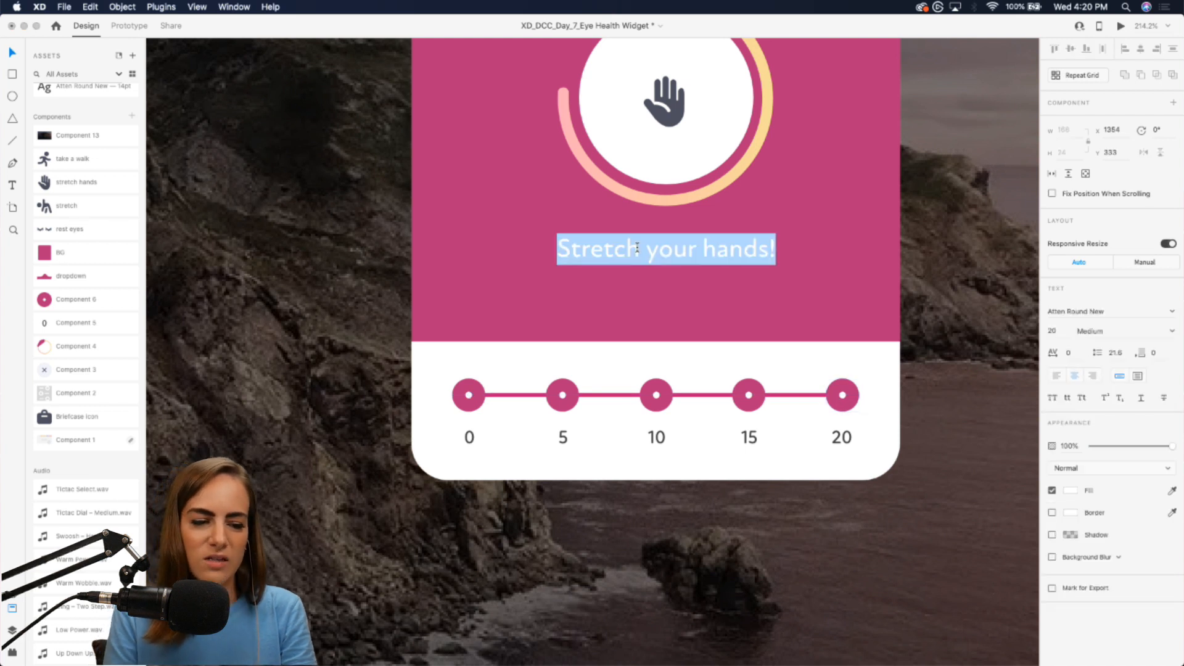
pyautogui.write('Take')
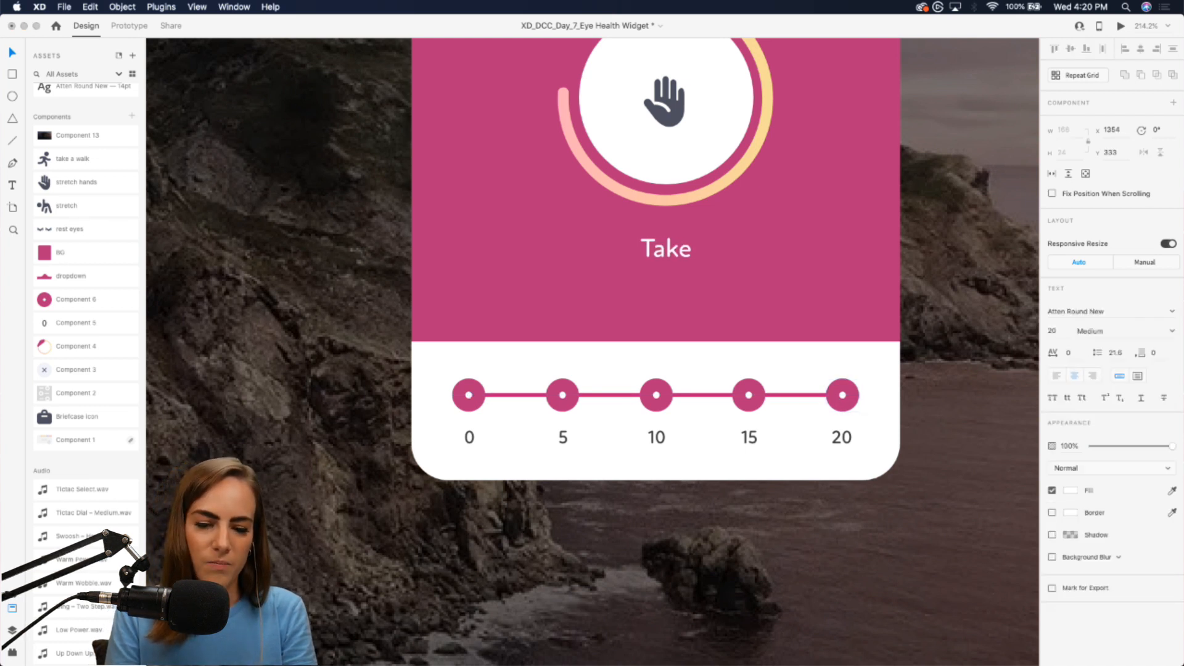
pyautogui.press('BackSpace')
pyautogui.press('BackSpace')
pyautogui.press('BackSpace')
pyautogui.write('ime to talk')
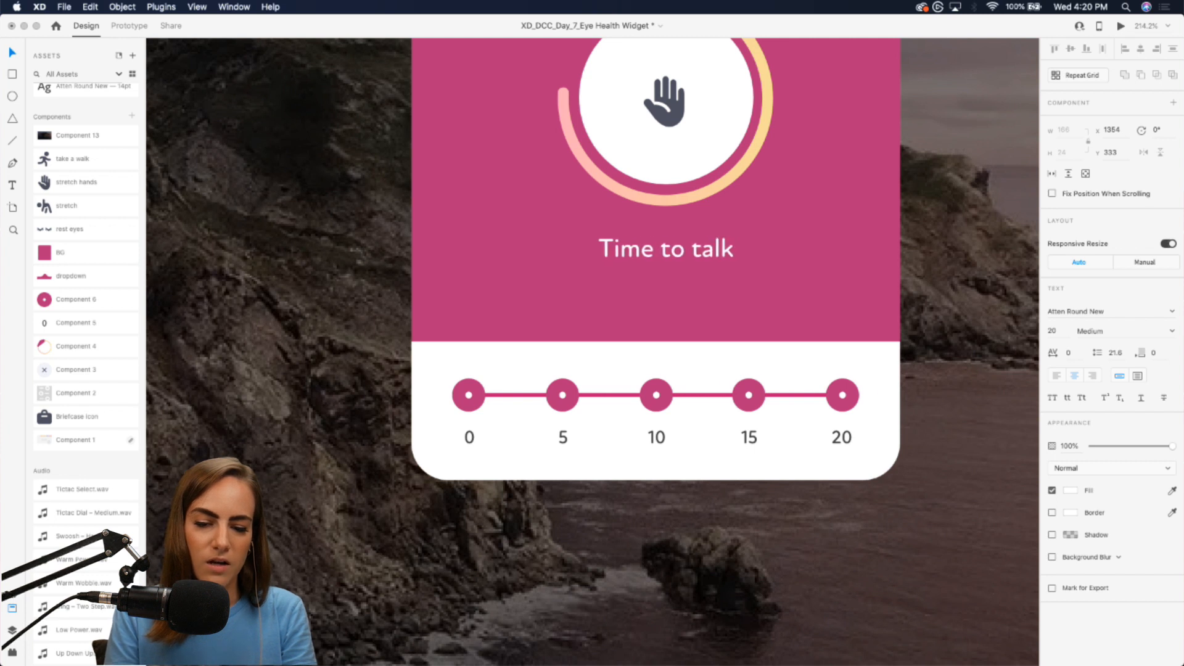
pyautogui.press('BackSpace')
pyautogui.press('BackSpace')
pyautogui.write('ke a walk!')
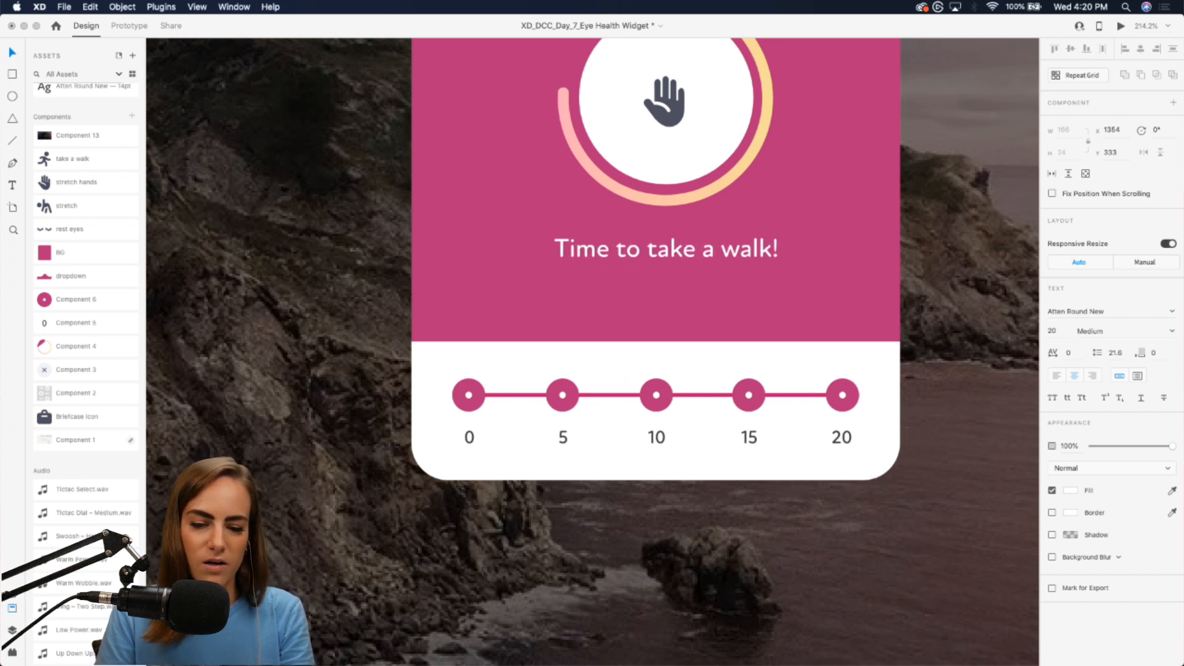
# Step: Replace the hand icon in the white circle above "Time to take a walk!" with the take a walk component
pyautogui.moveTo(73, 159); pyautogui.dragTo(494, 164)
pyautogui.scroll(2, 495, 164)
pyautogui.hscroll(2, 495, 164)
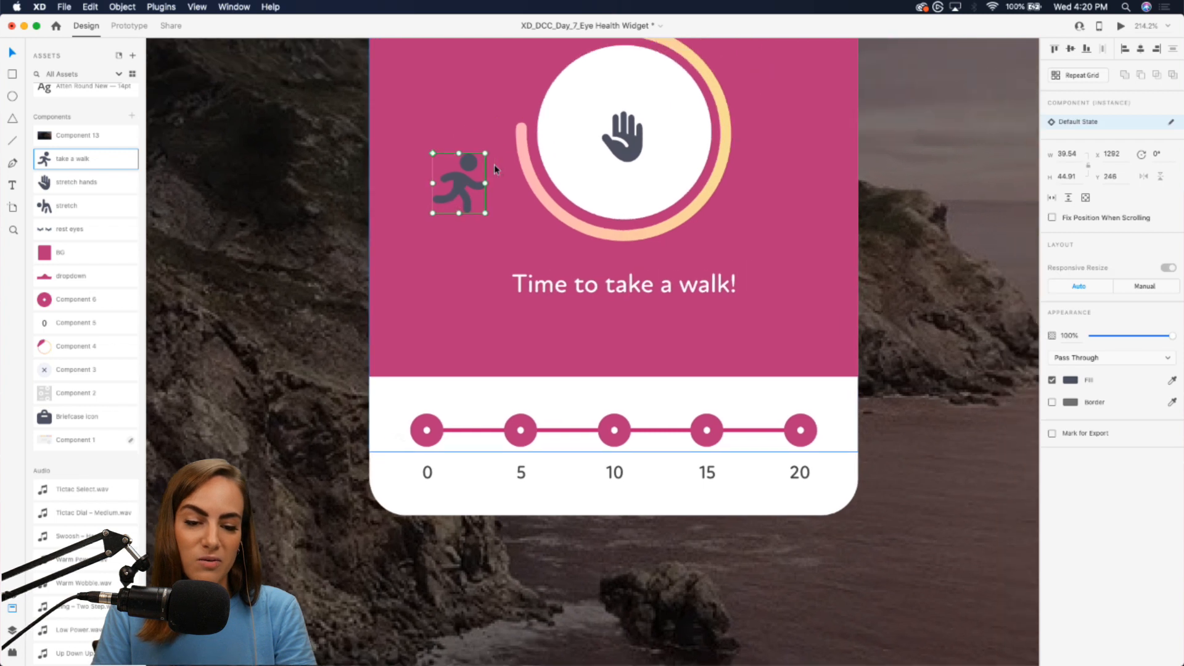
pyautogui.moveTo(450, 203); pyautogui.dragTo(600, 157)
pyautogui.click(609, 162)
pyautogui.press('Delete')
pyautogui.click(557, 160)
pyautogui.scroll(-5, 600, 157)
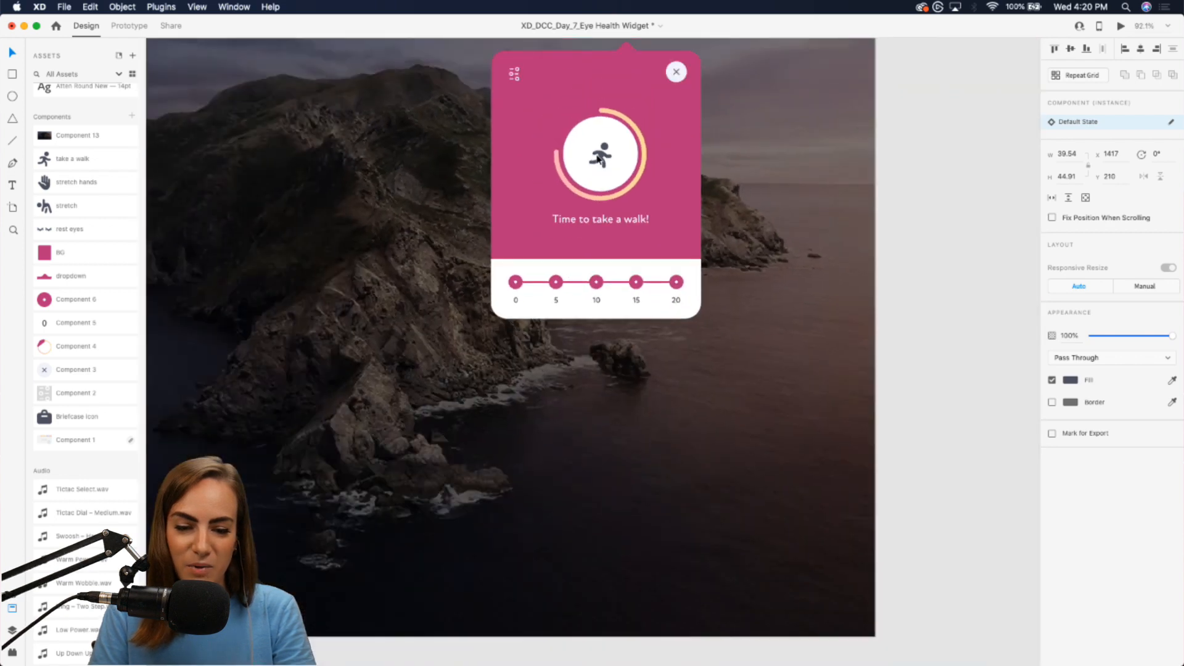
# Step: Link the 15 marker on the "Time to stretch!" artboard to Web 1920 – 9 with Auto-Animate, and add Warm Power.wav audio playback
pyautogui.hscroll(-5, 196, 54)
pyautogui.click(126, 29)
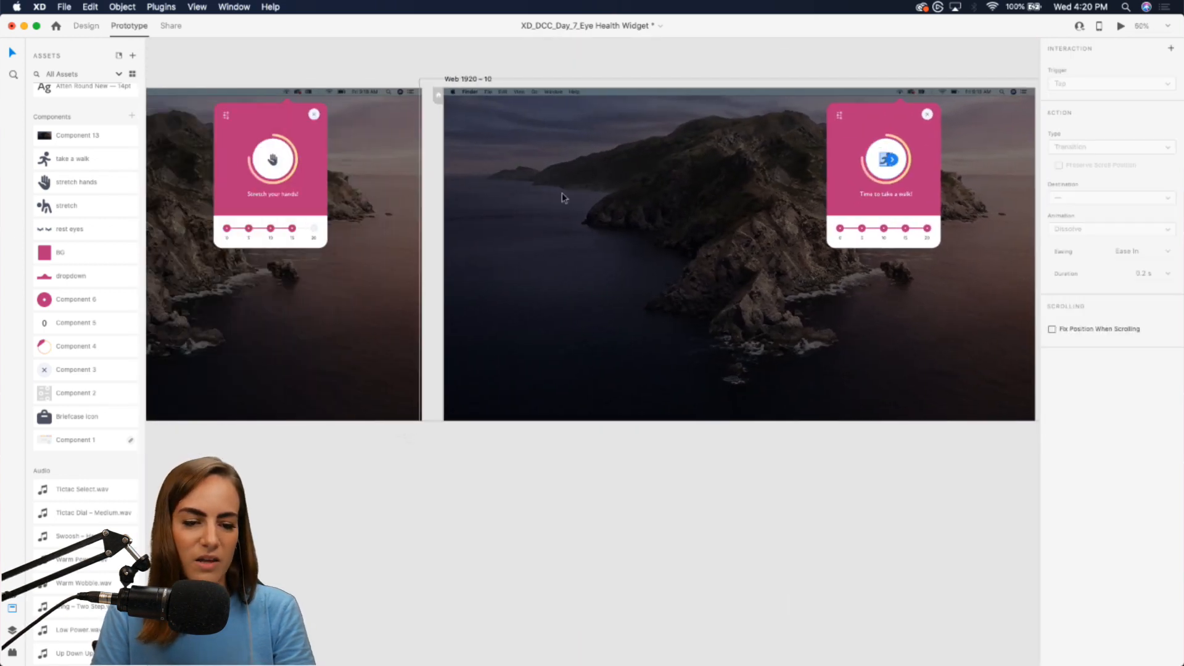
pyautogui.hscroll(-8, 561, 193)
pyautogui.hscroll(-7, 454, 240)
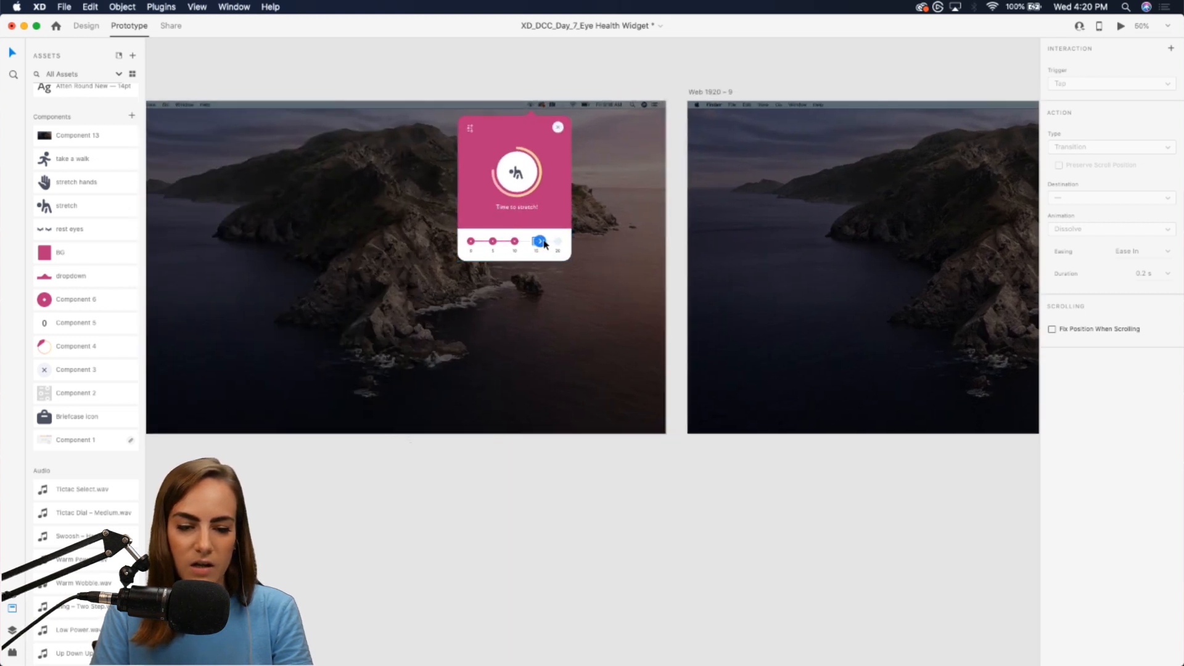
pyautogui.moveTo(545, 245); pyautogui.dragTo(694, 281)
pyautogui.hscroll(3, 697, 283)
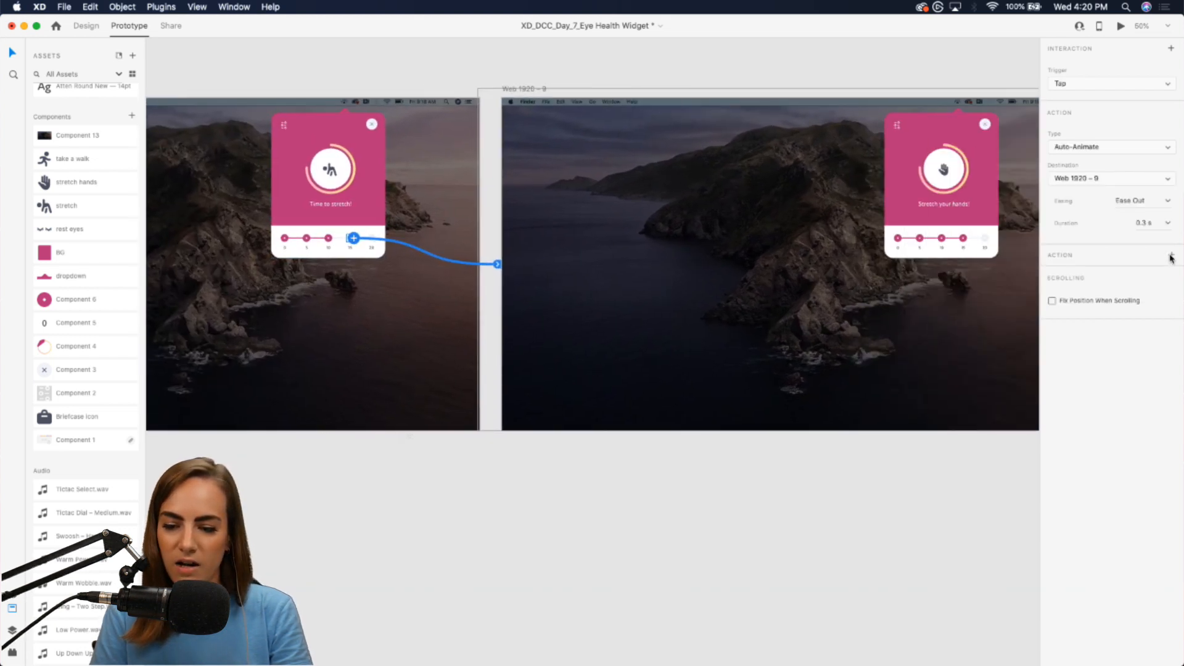
pyautogui.click(1171, 256)
pyautogui.click(1092, 325)
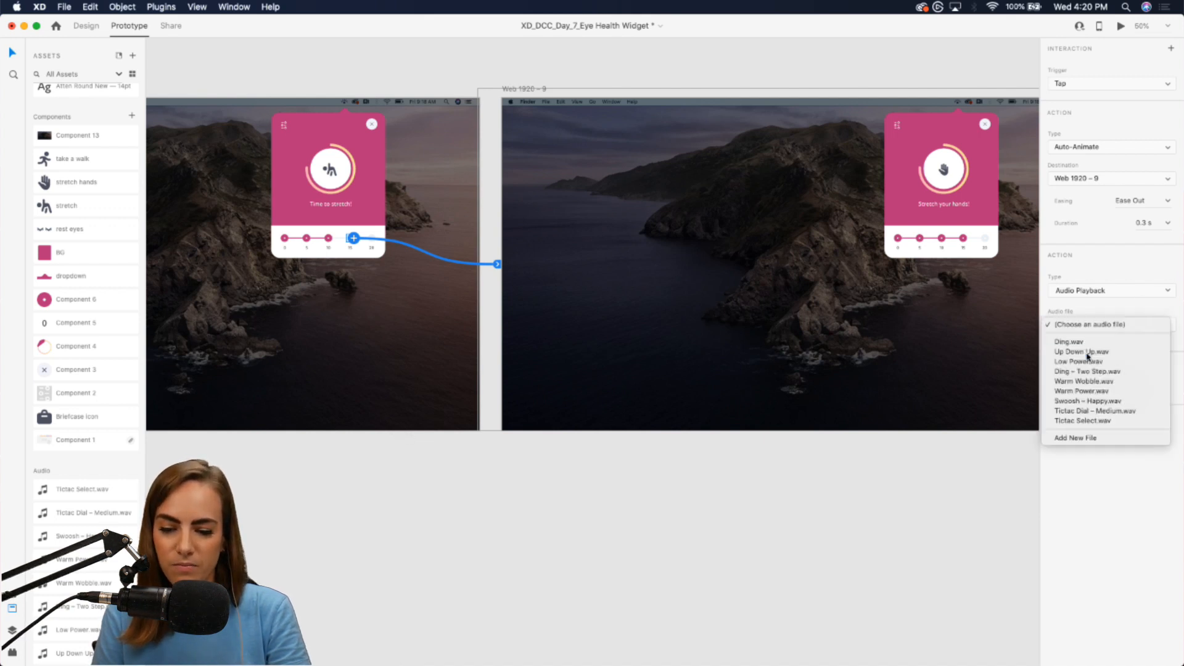
pyautogui.click(1082, 394)
# Step: Link the 20 marker on Web 1920 – 9 to Web 1920 – 10 with Auto-Animate, and add Warm Power.wav audio playback
pyautogui.hscroll(6, 747, 309)
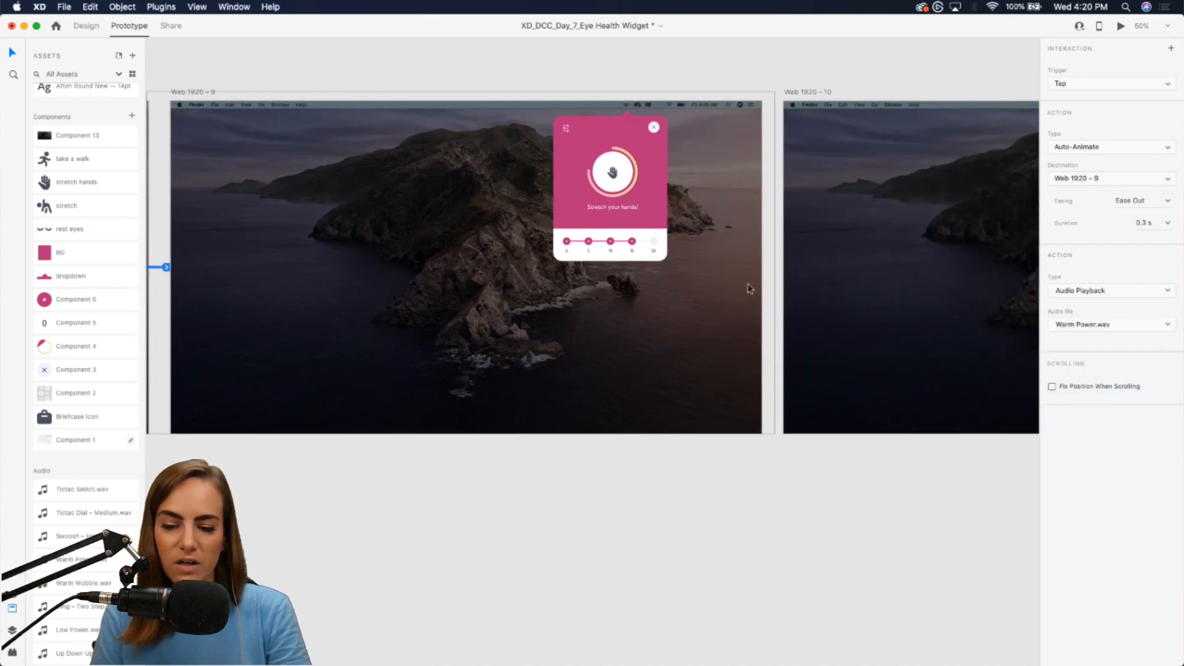
pyautogui.click(654, 242)
pyautogui.moveTo(661, 243); pyautogui.dragTo(860, 321)
pyautogui.hscroll(2, 860, 320)
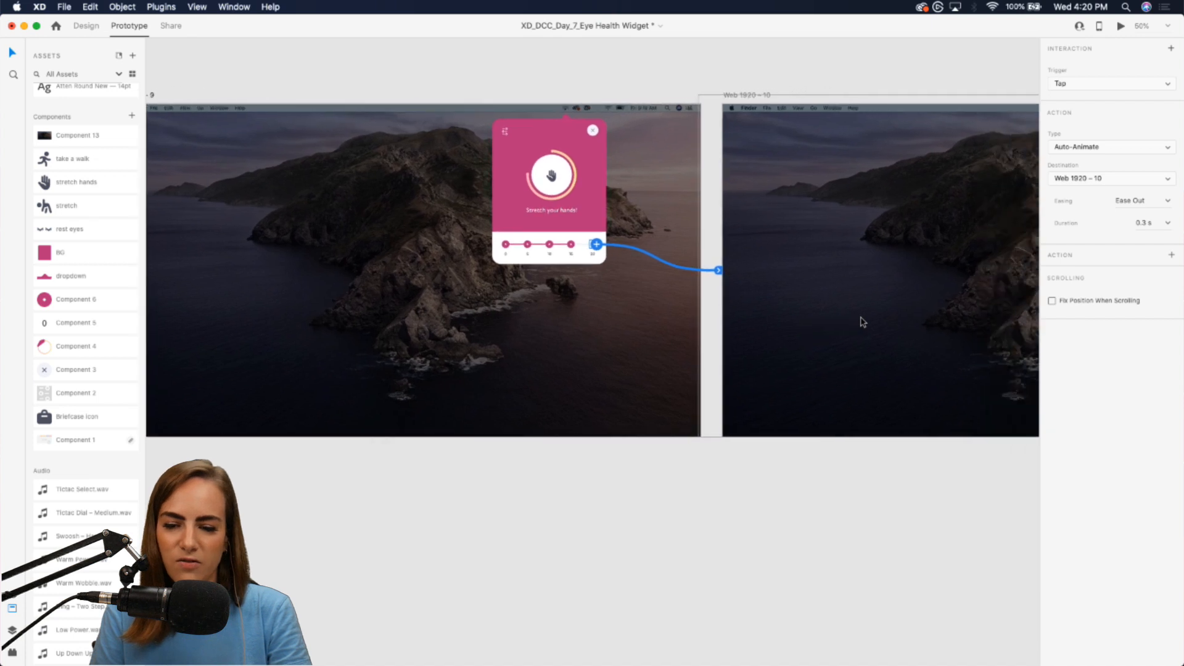
pyautogui.click(1172, 255)
pyautogui.click(1108, 324)
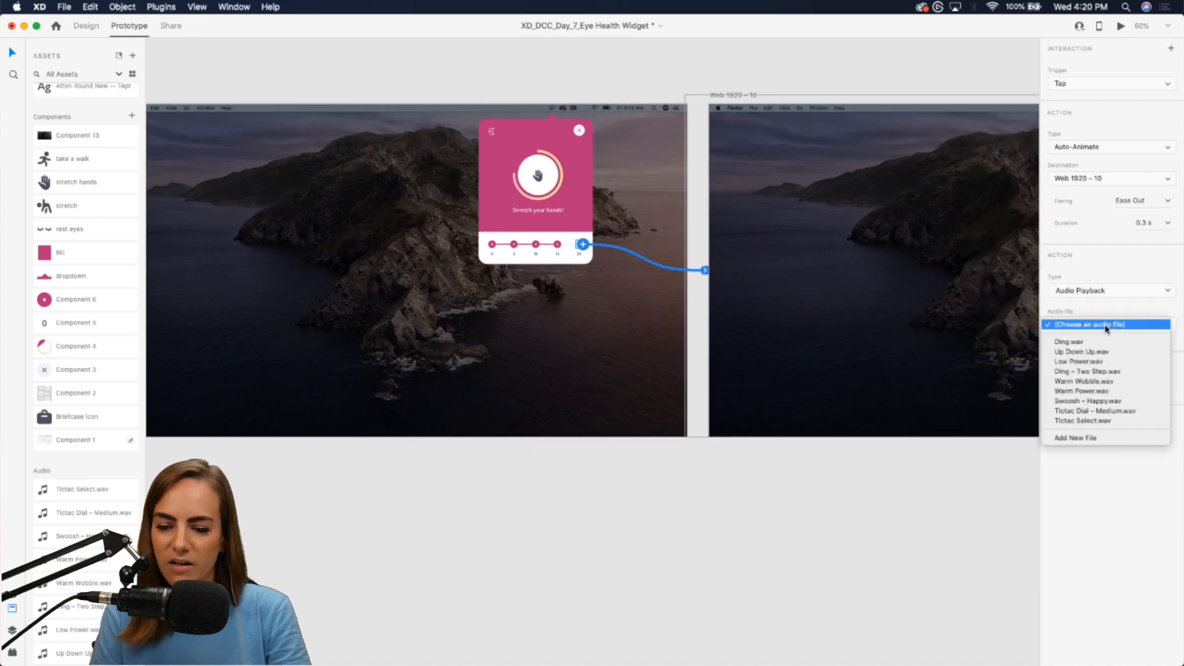
pyautogui.click(1075, 392)
# Step: Check the 10 marker's interaction settings on the "Rest your eyes!" artboard
pyautogui.hscroll(-10, 754, 397)
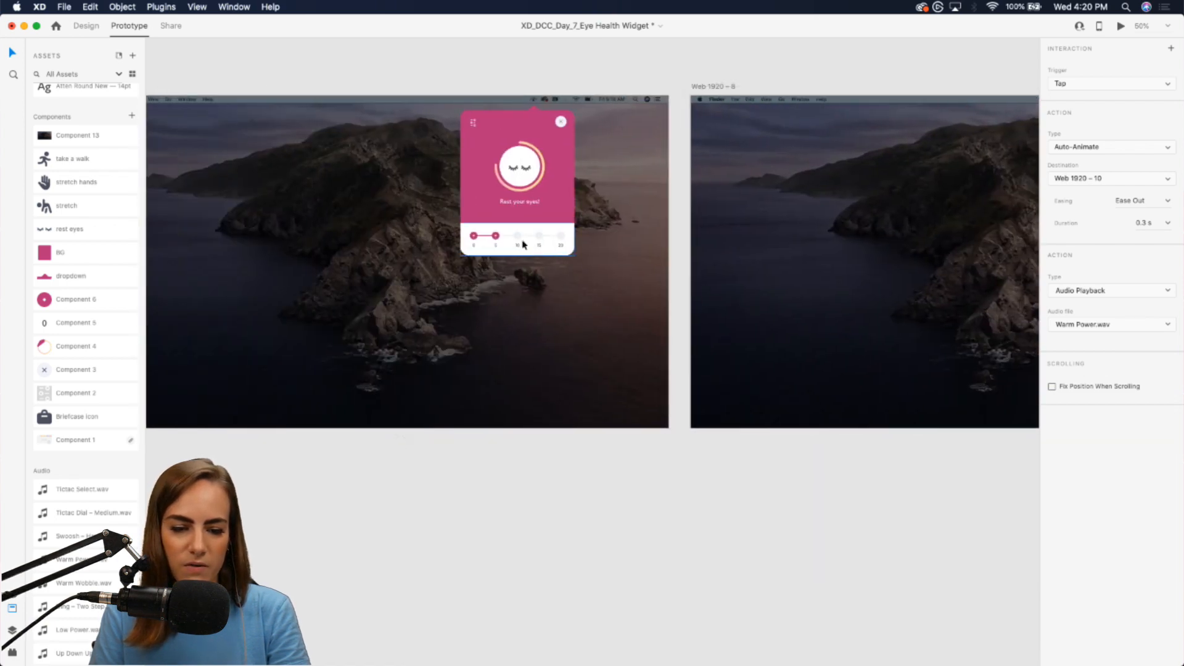
pyautogui.click(524, 244)
pyautogui.scroll(-5, 645, 338)
pyautogui.hscroll(-6, 669, 346)
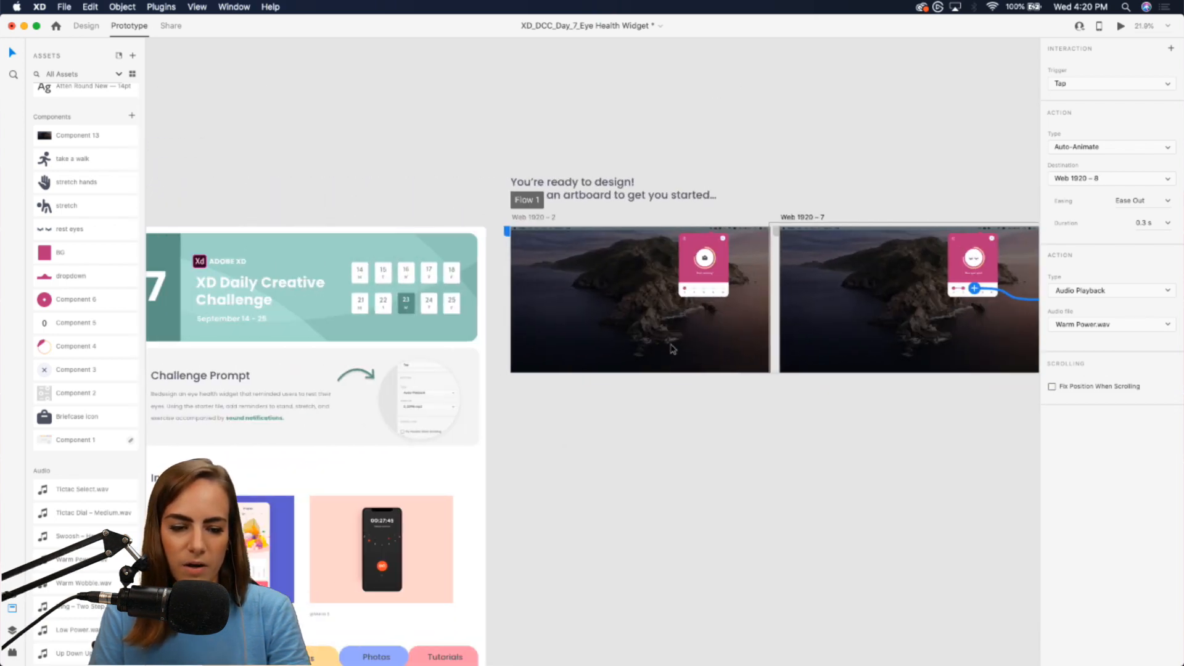
# Step: Preview the prototype from Web 1920 – 2, advance the slider through 5, 10, 15 and 20, and close the preview
pyautogui.click(672, 349)
pyautogui.scroll(3, 635, 344)
pyautogui.hscroll(3, 633, 343)
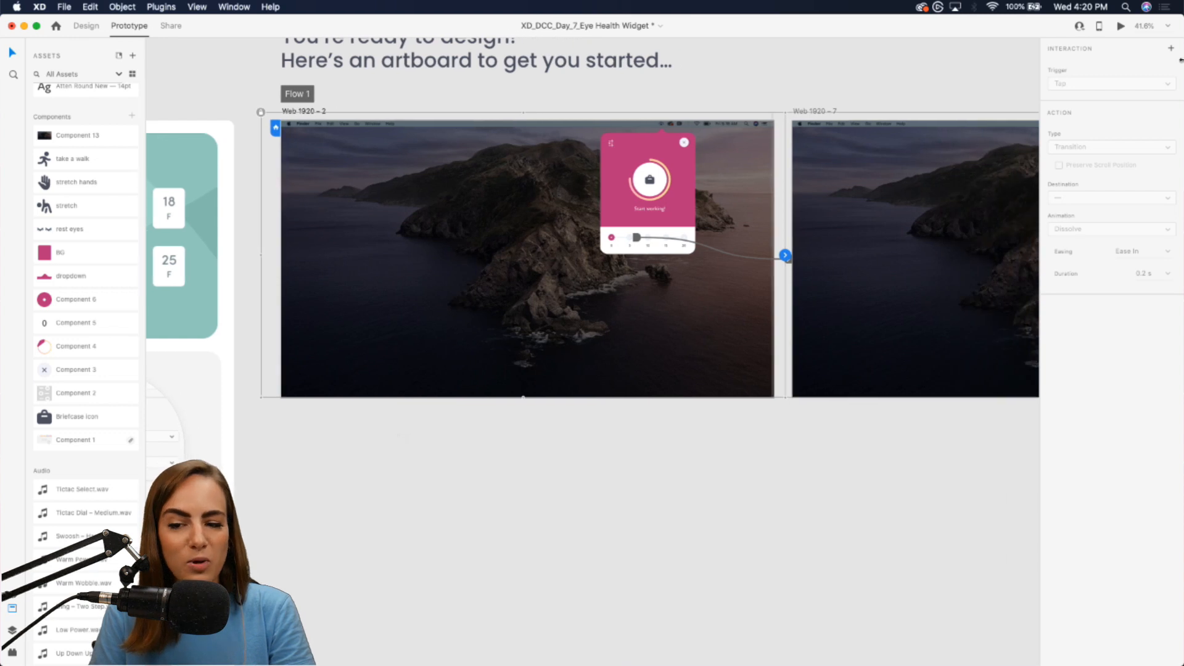
pyautogui.click(1121, 28)
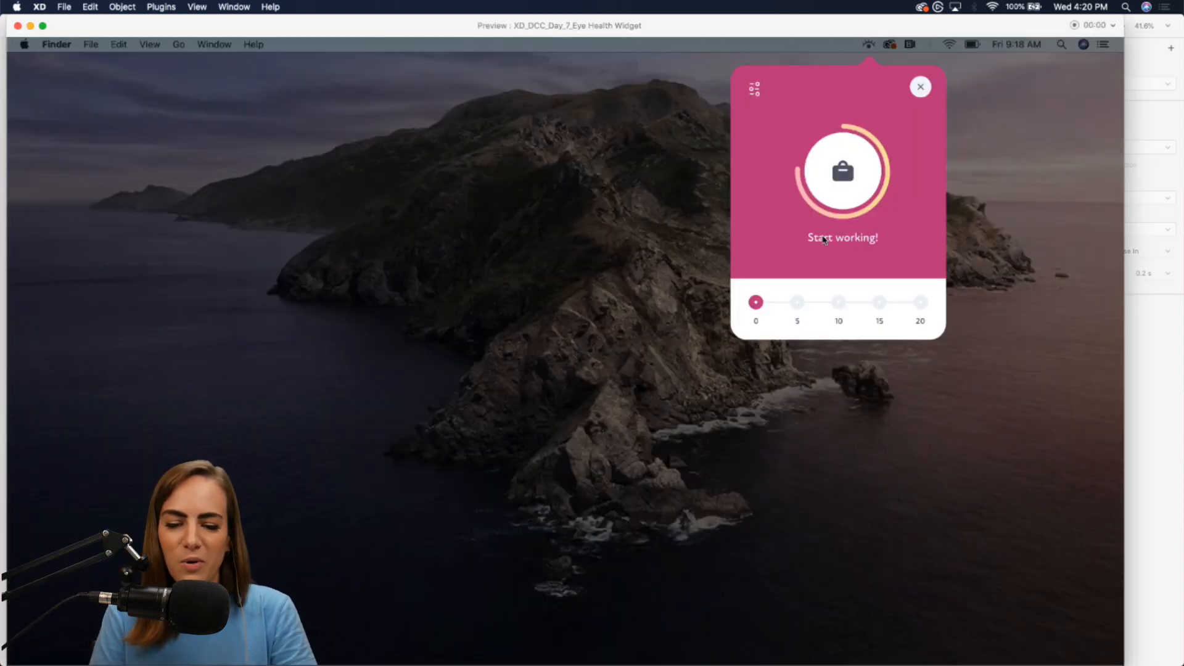
pyautogui.click(799, 305)
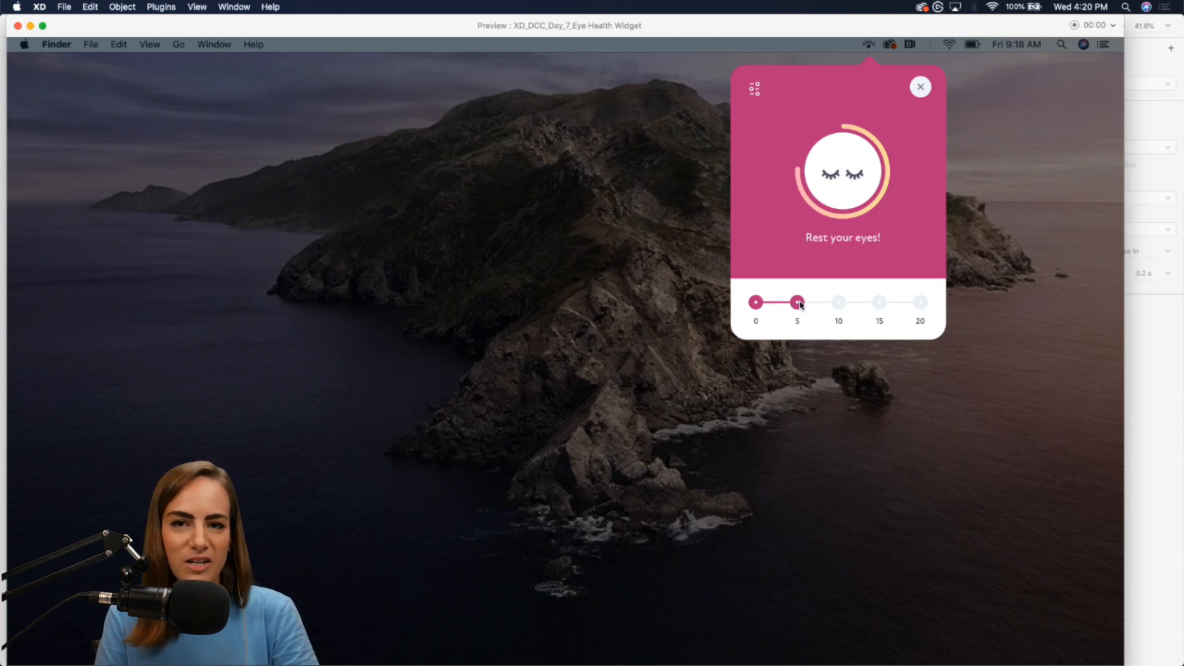
pyautogui.click(839, 304)
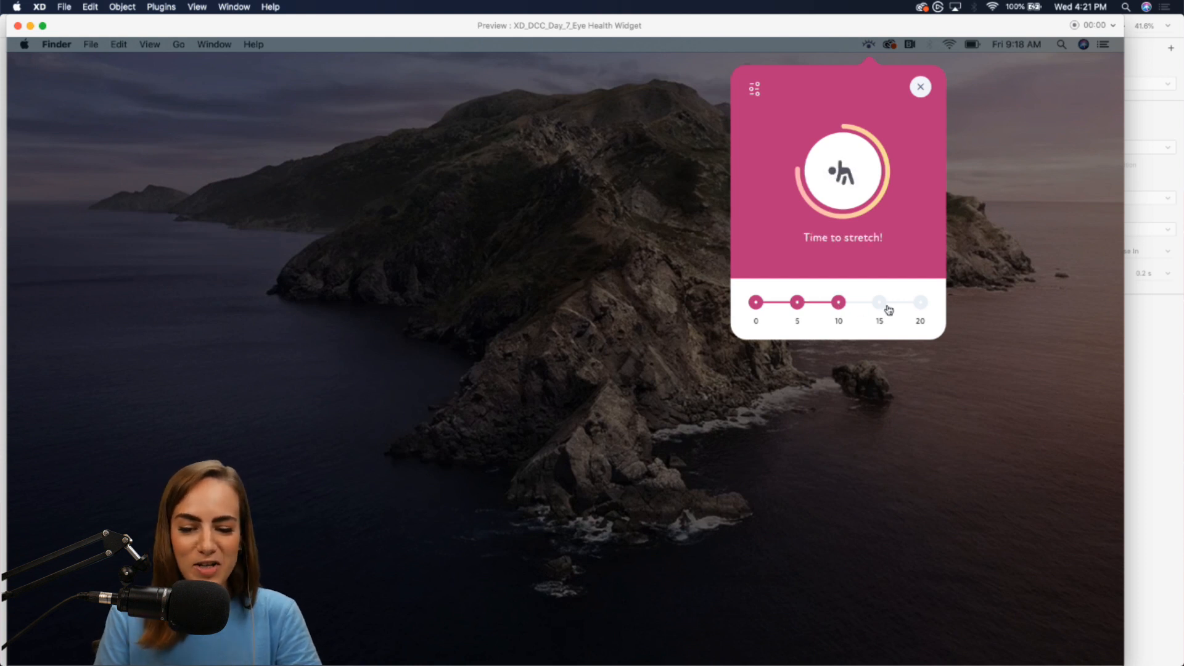
pyautogui.click(881, 303)
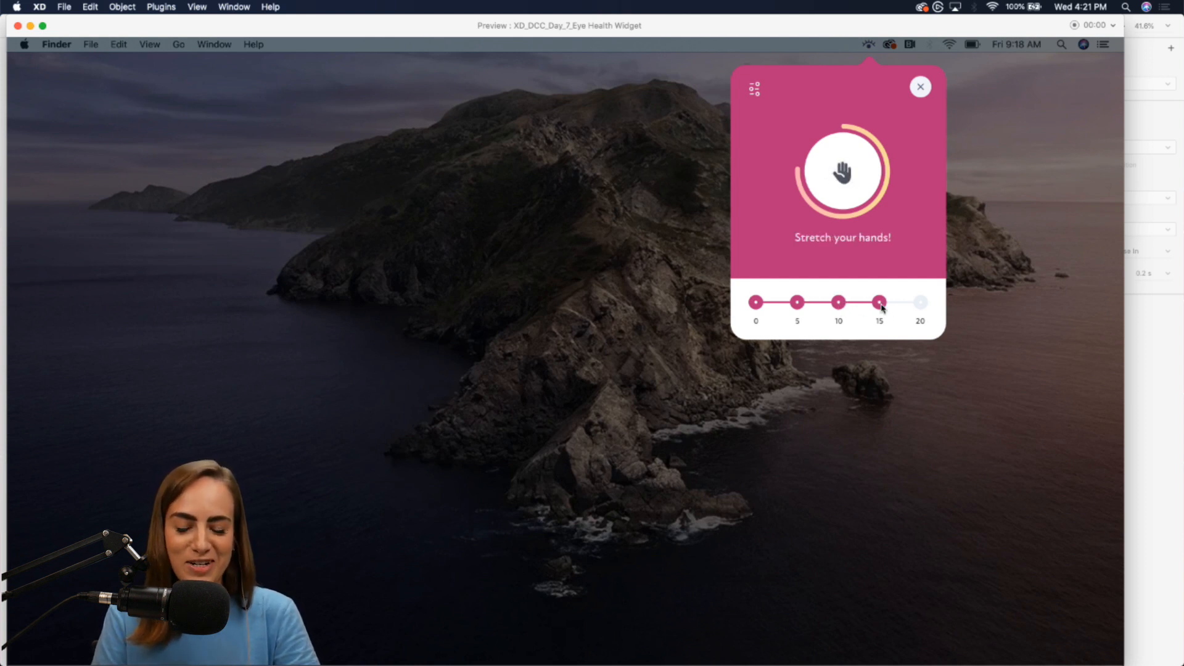
pyautogui.click(919, 304)
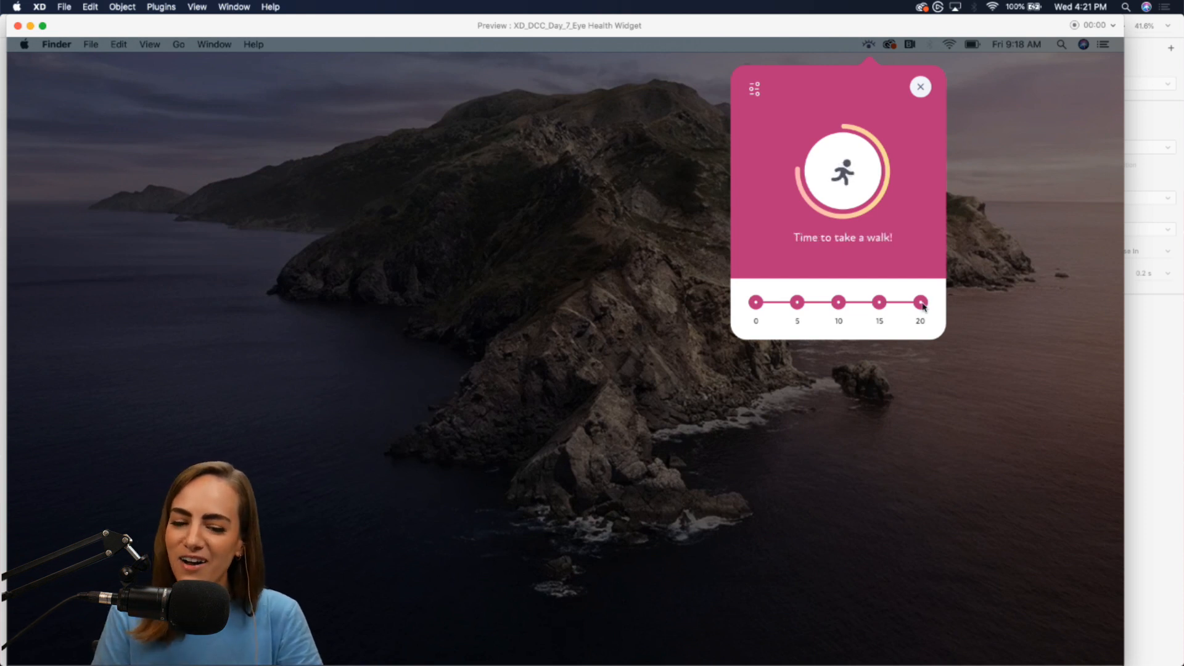
pyautogui.click(18, 26)
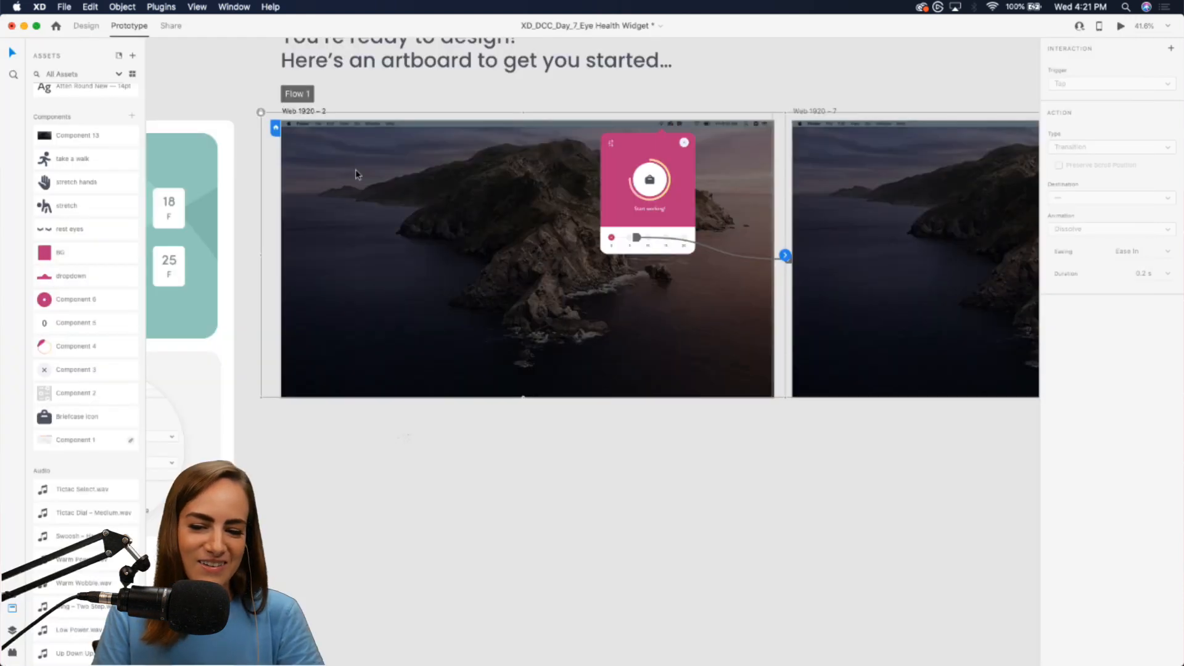
# Step: Record a short preview video starting from the Web 1920 – 2 artboard, and discard it without saving
pyautogui.scroll(5, 654, 130)
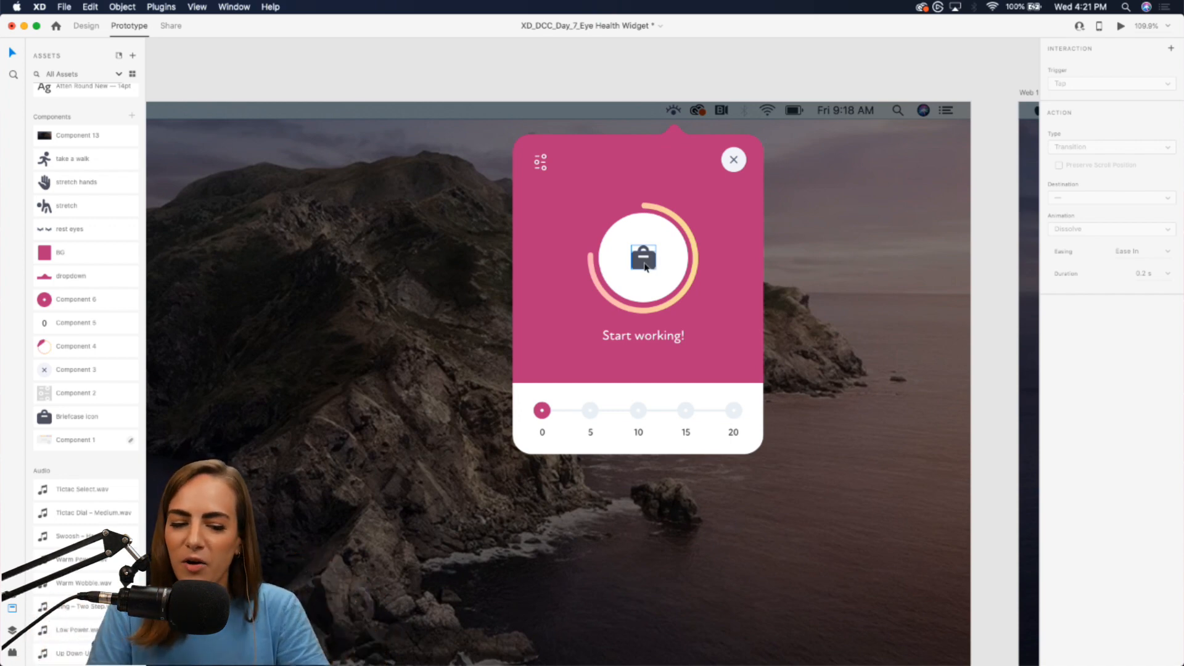
pyautogui.scroll(-3, 645, 266)
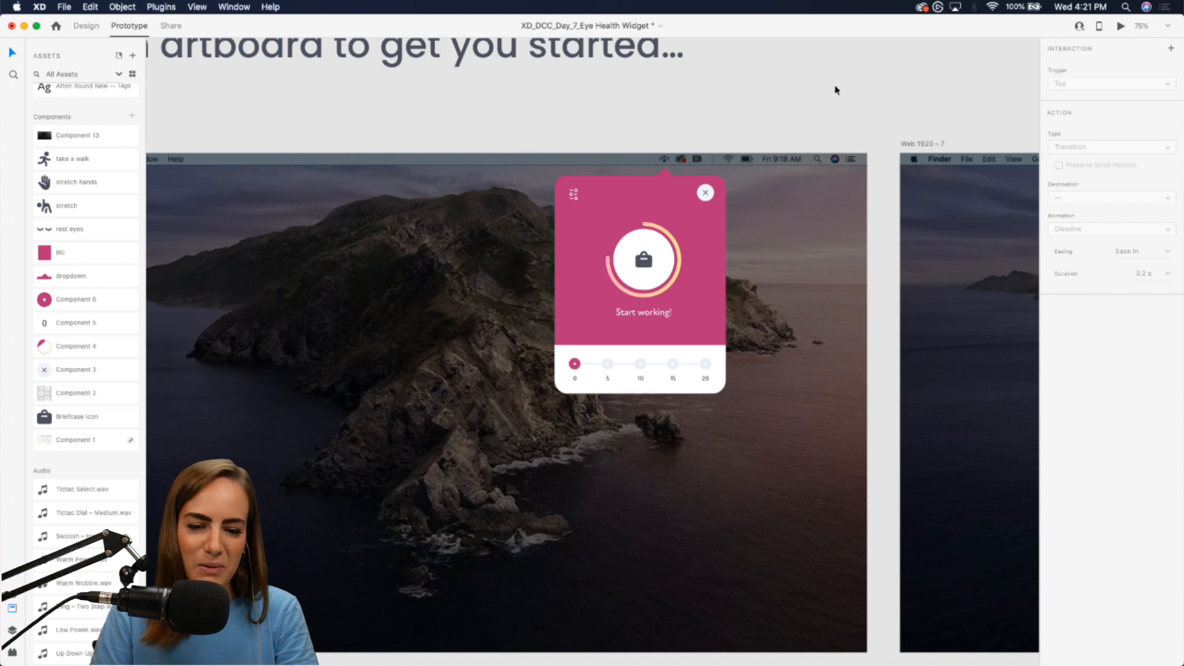
pyautogui.scroll(-2, 836, 90)
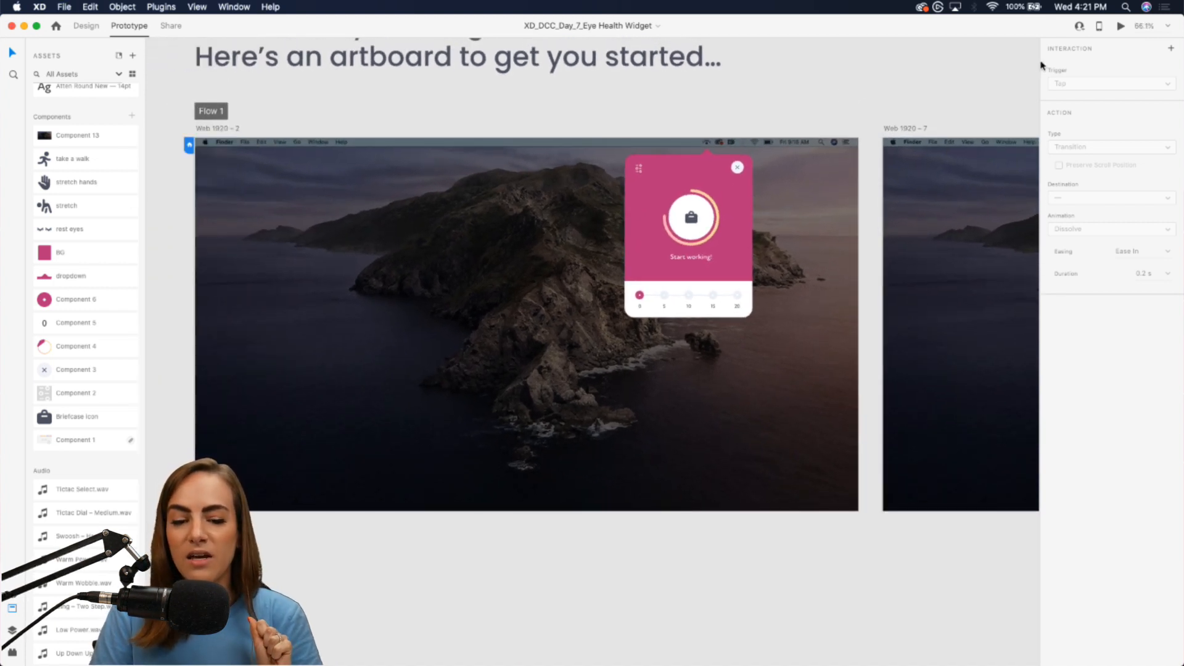
pyautogui.hscroll(-5, 461, 144)
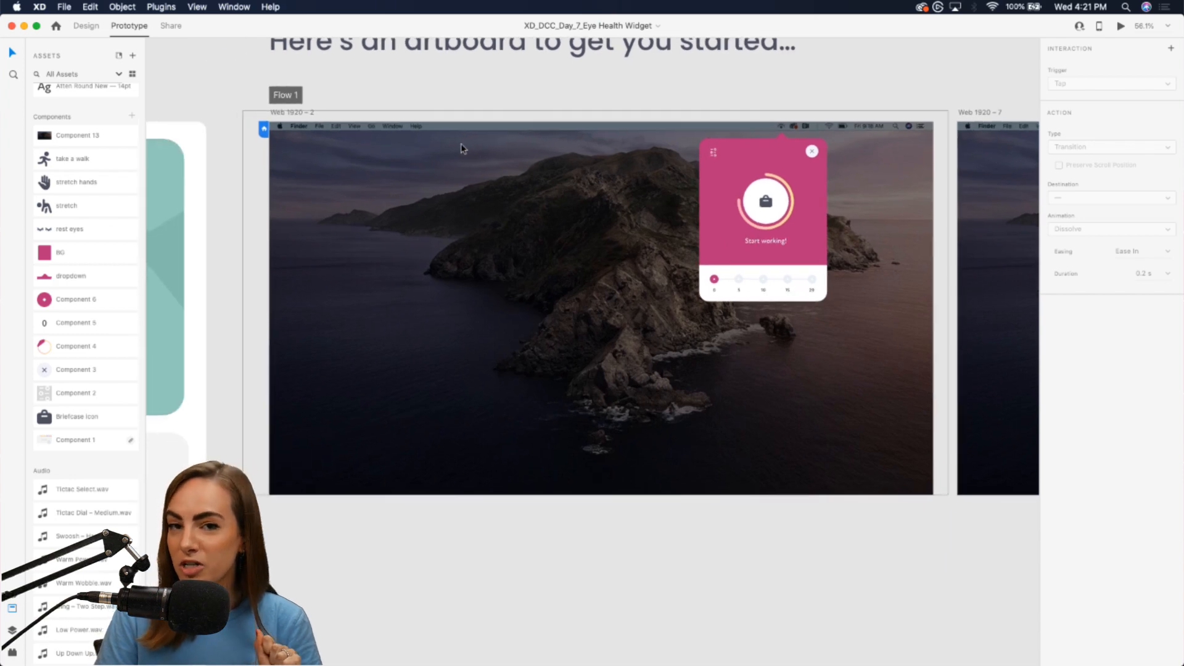
pyautogui.click(287, 113)
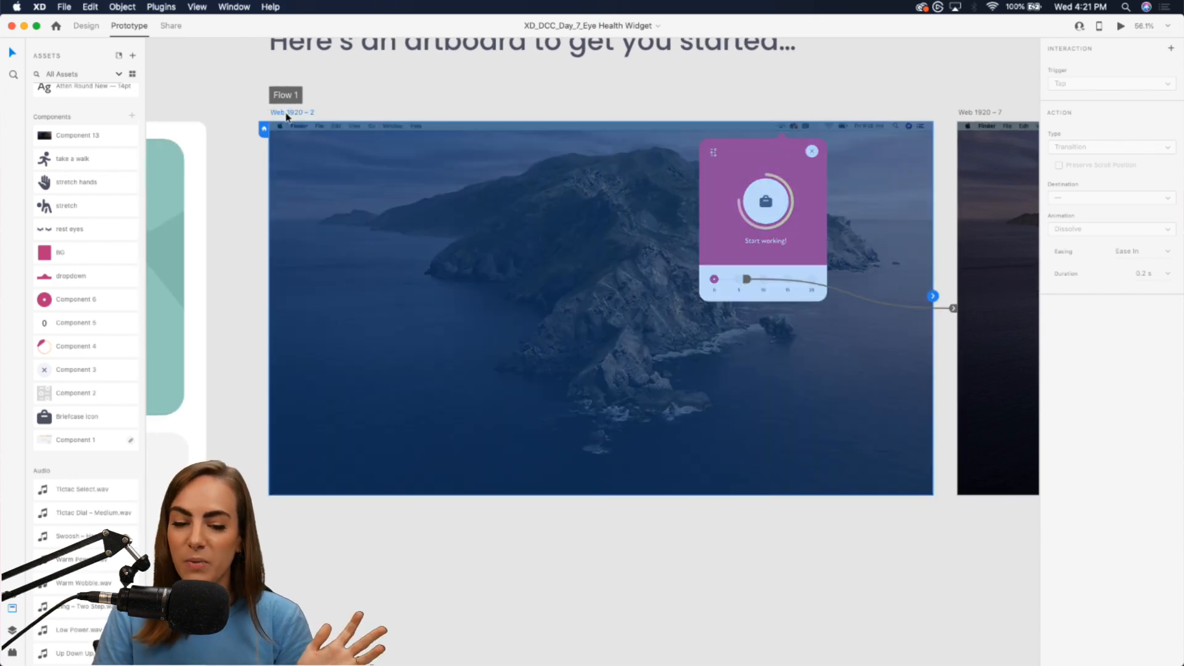
pyautogui.click(1121, 28)
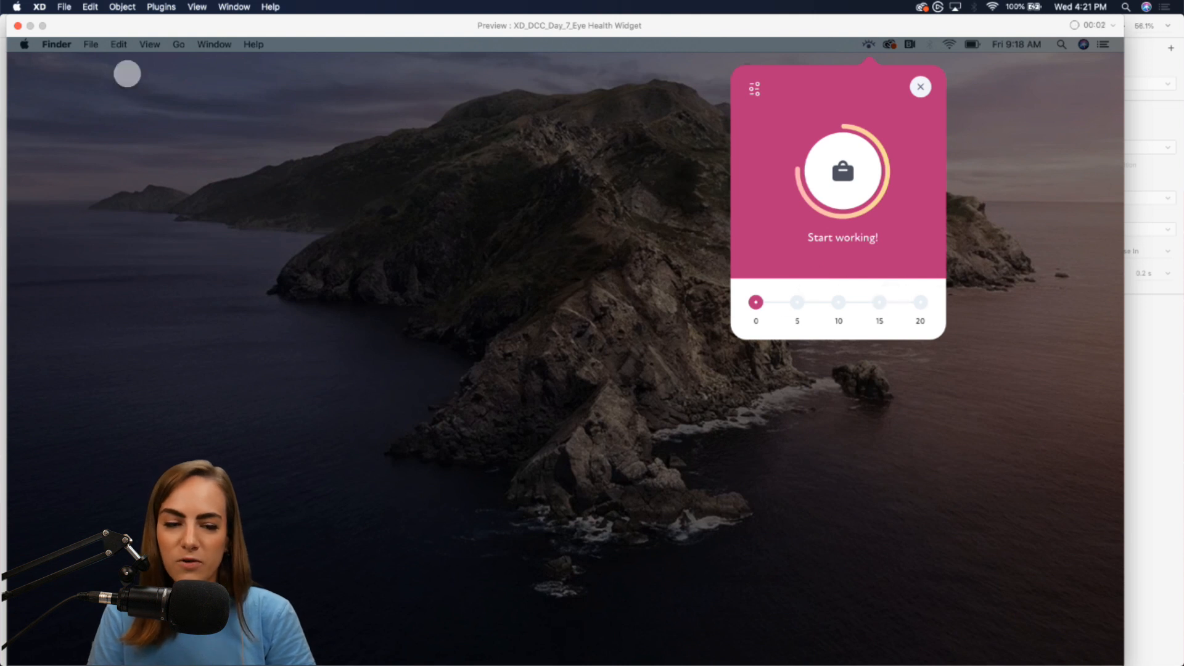
pyautogui.click(18, 26)
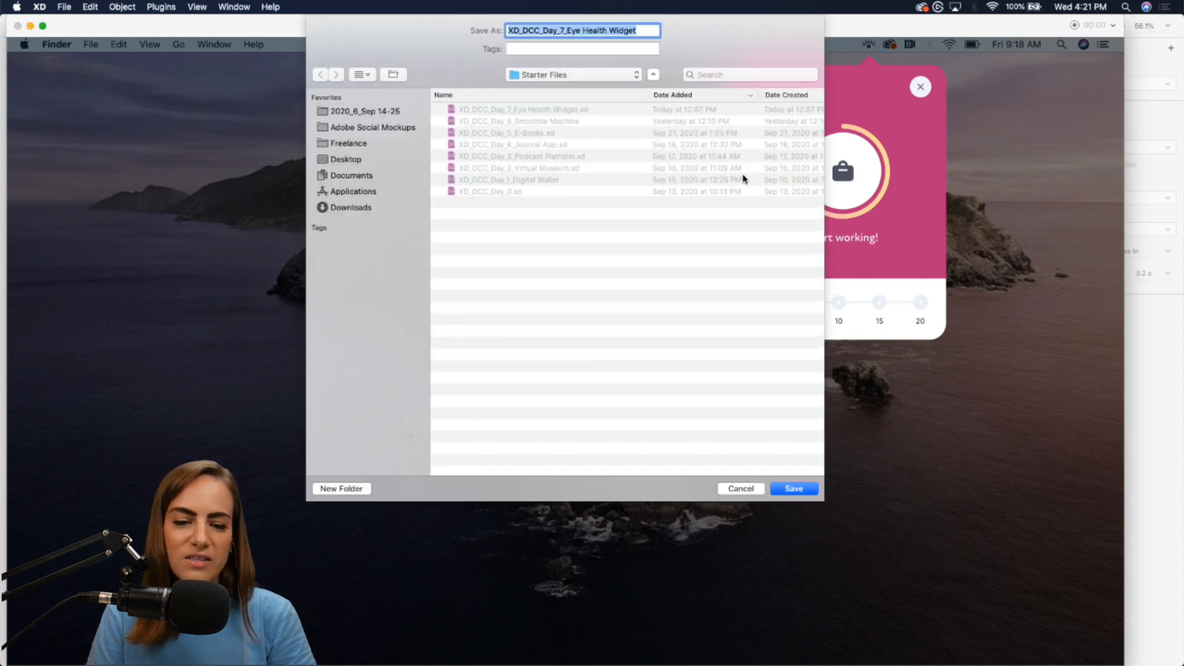
pyautogui.click(735, 491)
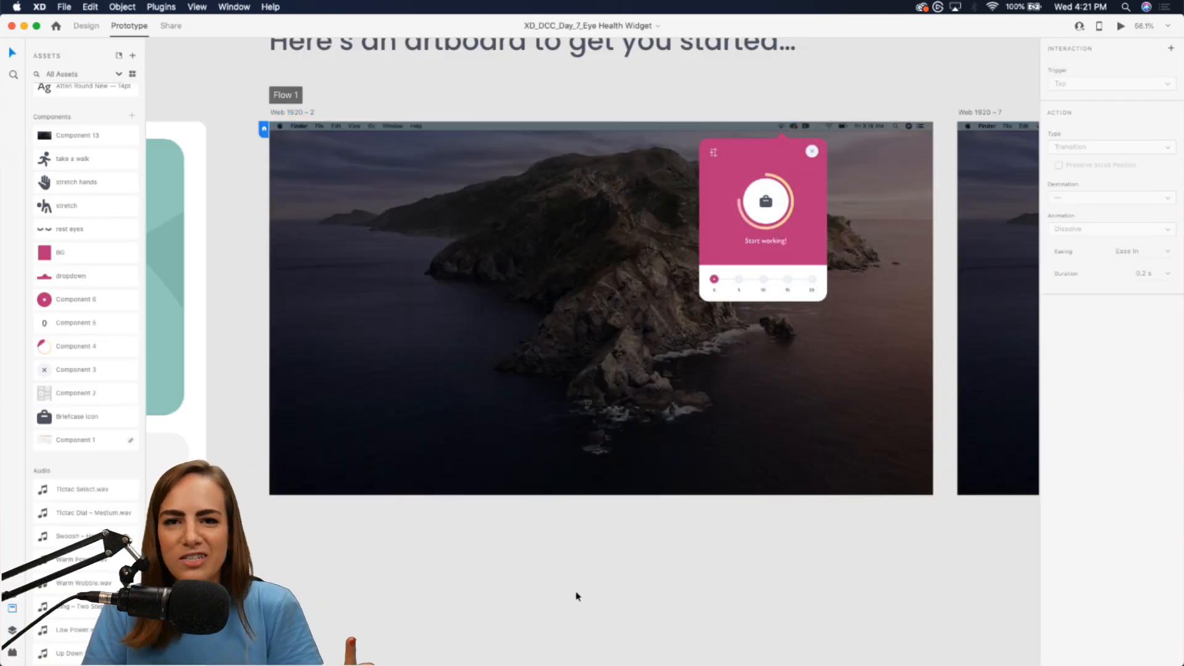
# Step: Return to Design mode, glance at the Behance profile in Chrome, and switch back to Adobe XD
pyautogui.click(85, 26)
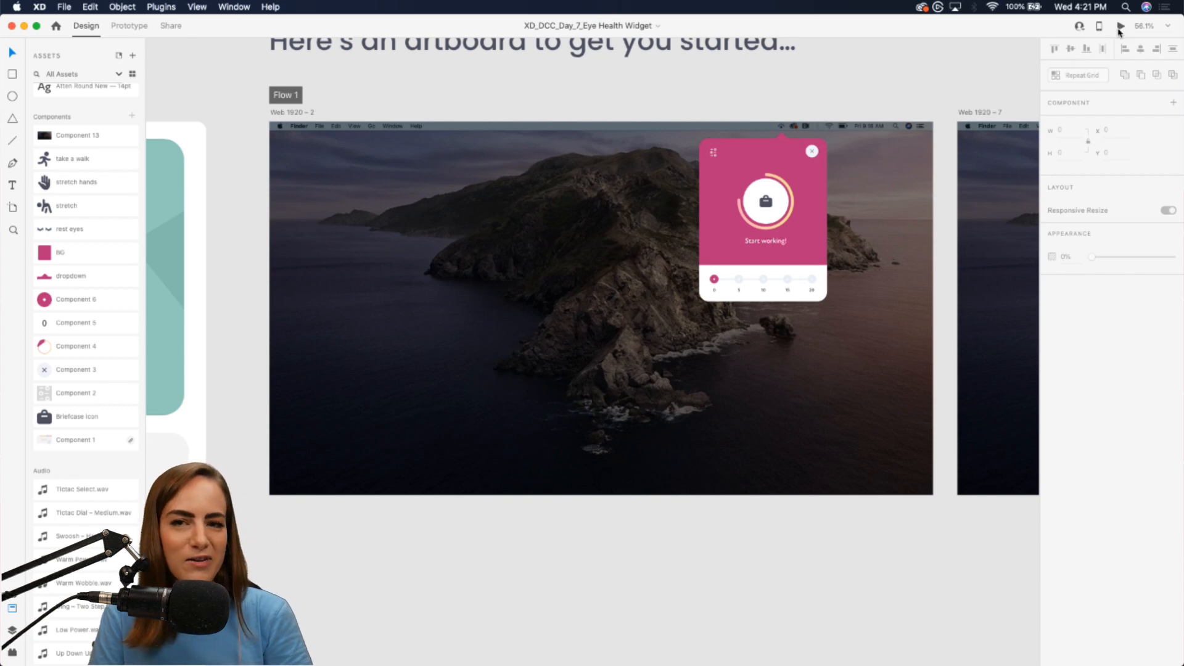
pyautogui.moveTo(704, 663)
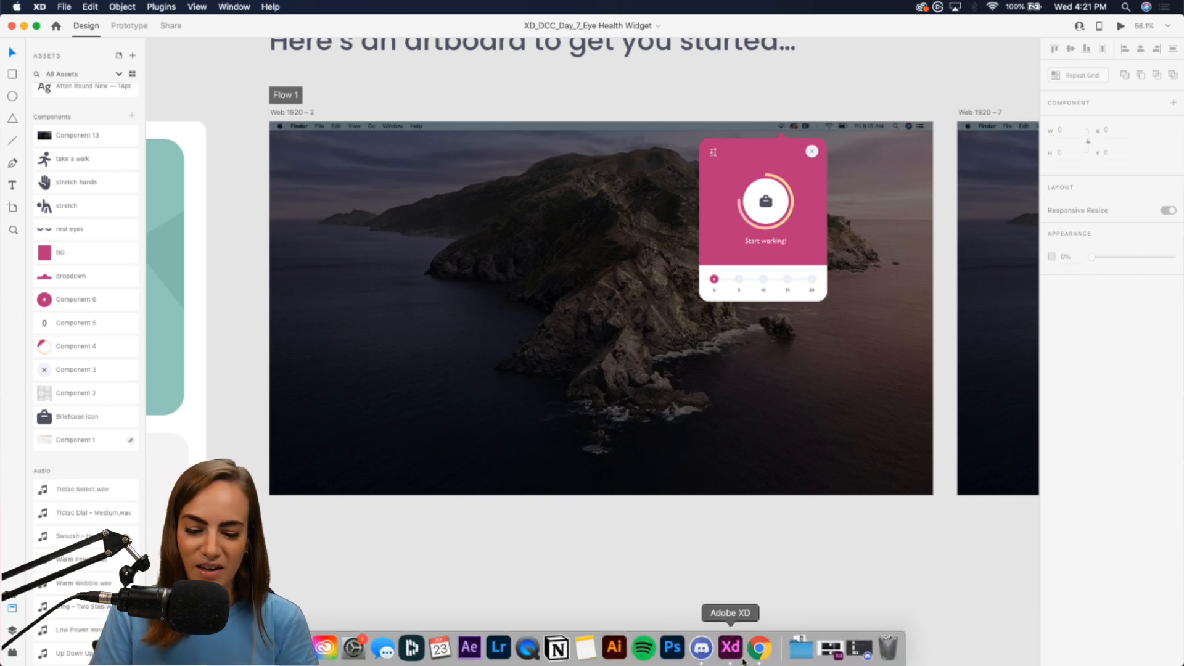
pyautogui.click(759, 648)
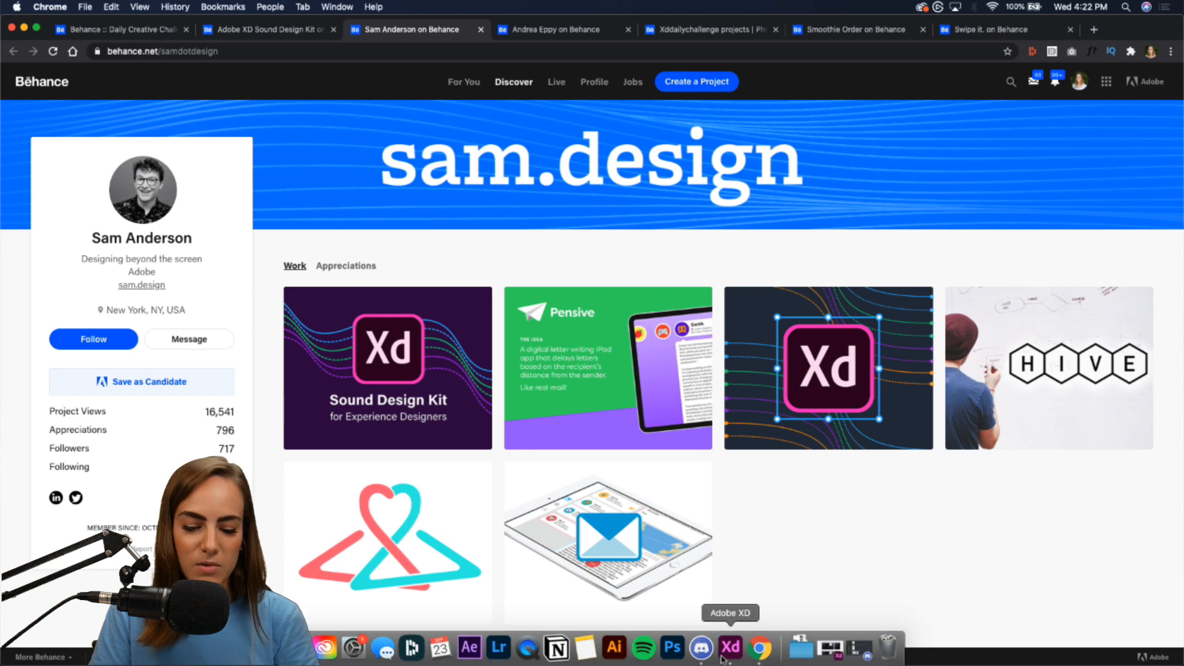
pyautogui.click(729, 655)
# Step: Examine the icons, captions and slider progress on the "Start working!" and "Time to stretch!" widgets
pyautogui.scroll(6, 803, 195)
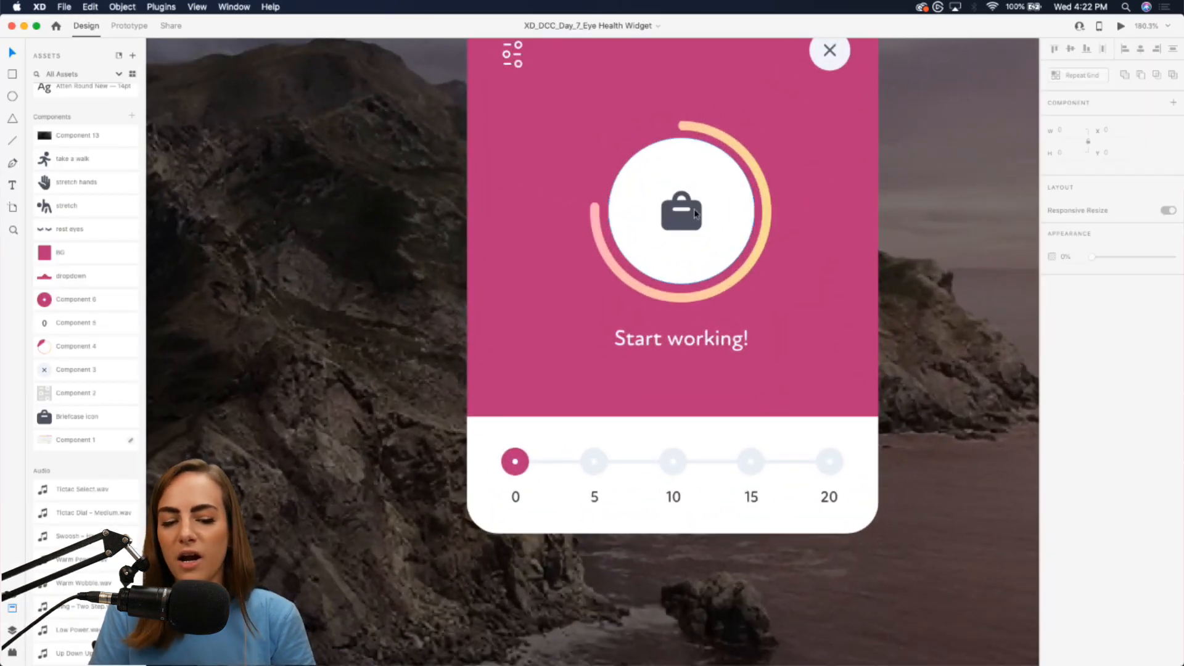
pyautogui.hscroll(8, 861, 258)
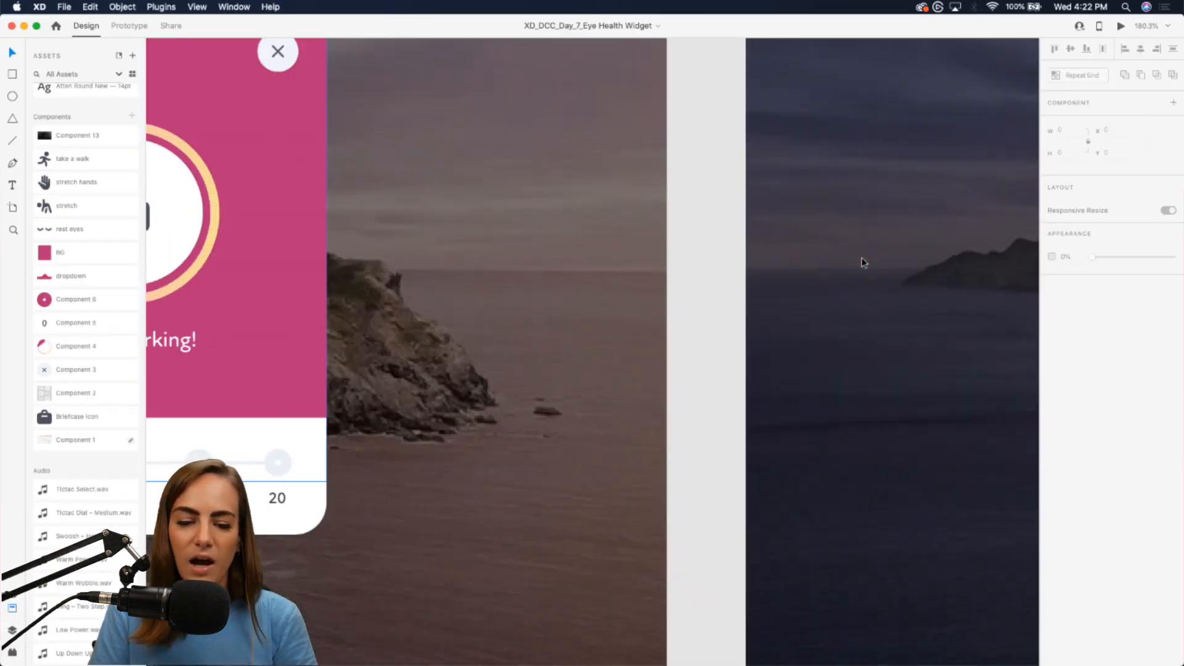
pyautogui.scroll(-4, 862, 258)
pyautogui.hscroll(10, 861, 258)
pyautogui.hscroll(10, 861, 257)
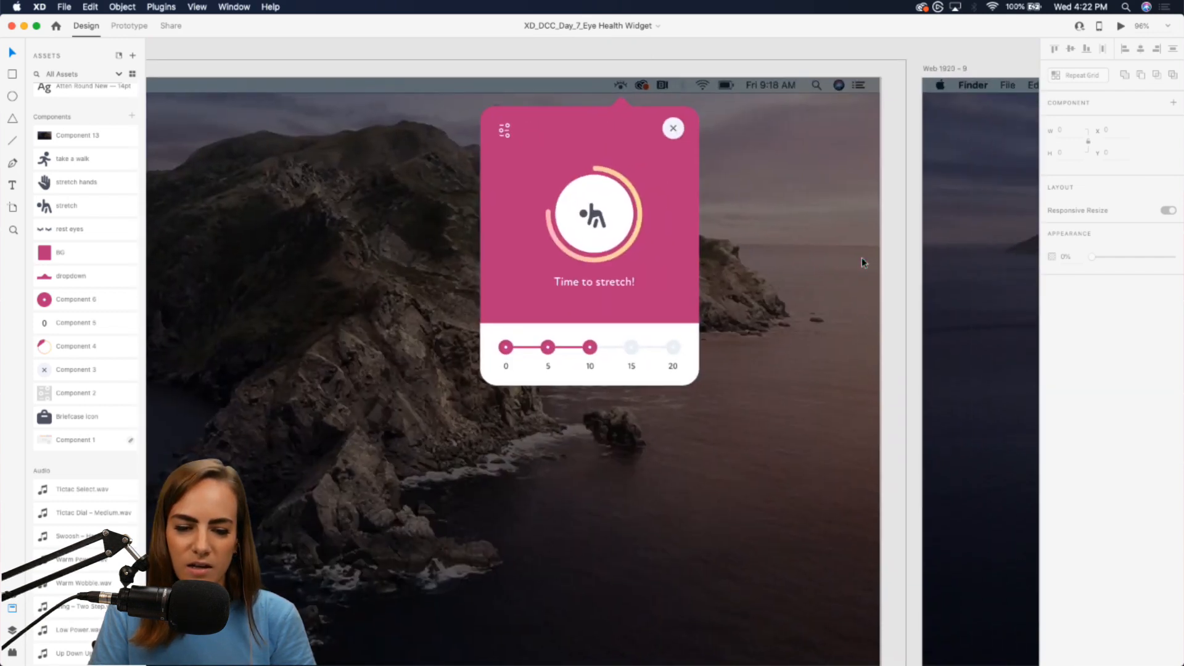
pyautogui.hscroll(-2, 861, 258)
pyautogui.scroll(4, 591, 238)
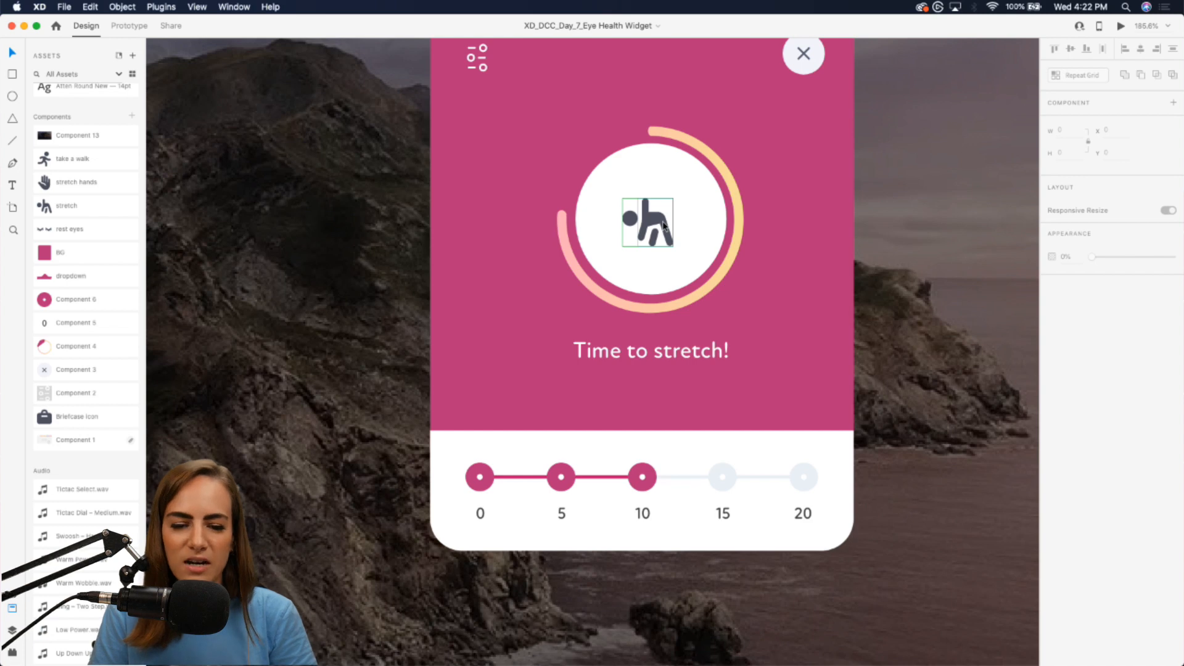
pyautogui.scroll(-1, 664, 226)
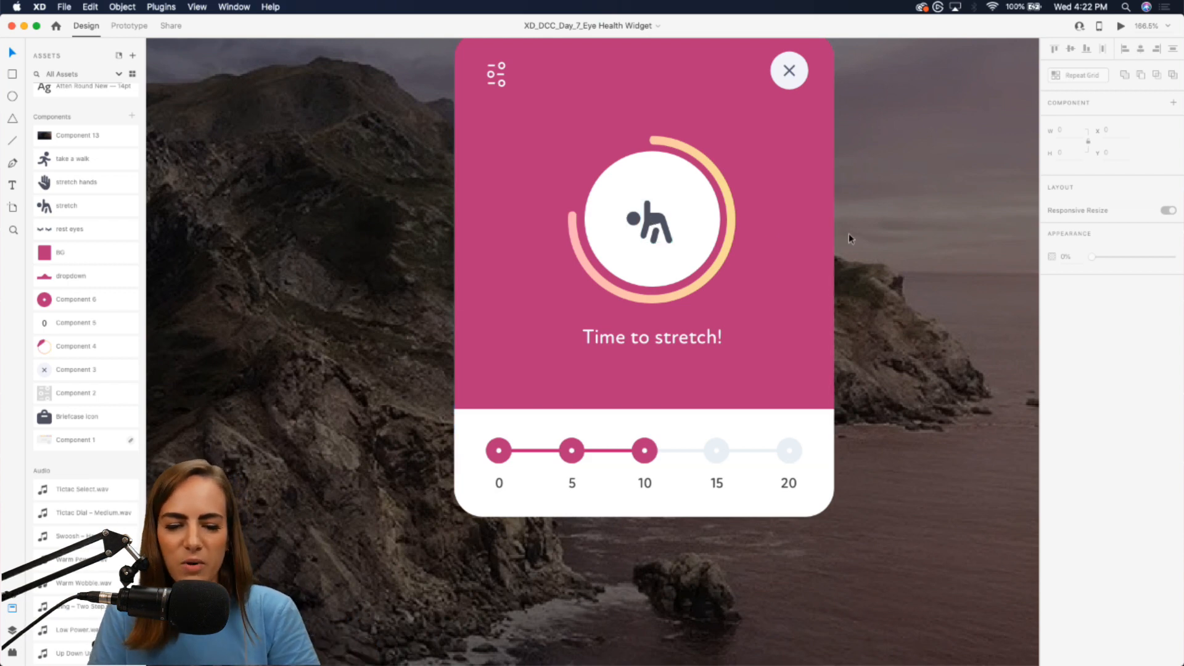
pyautogui.scroll(-5, 849, 233)
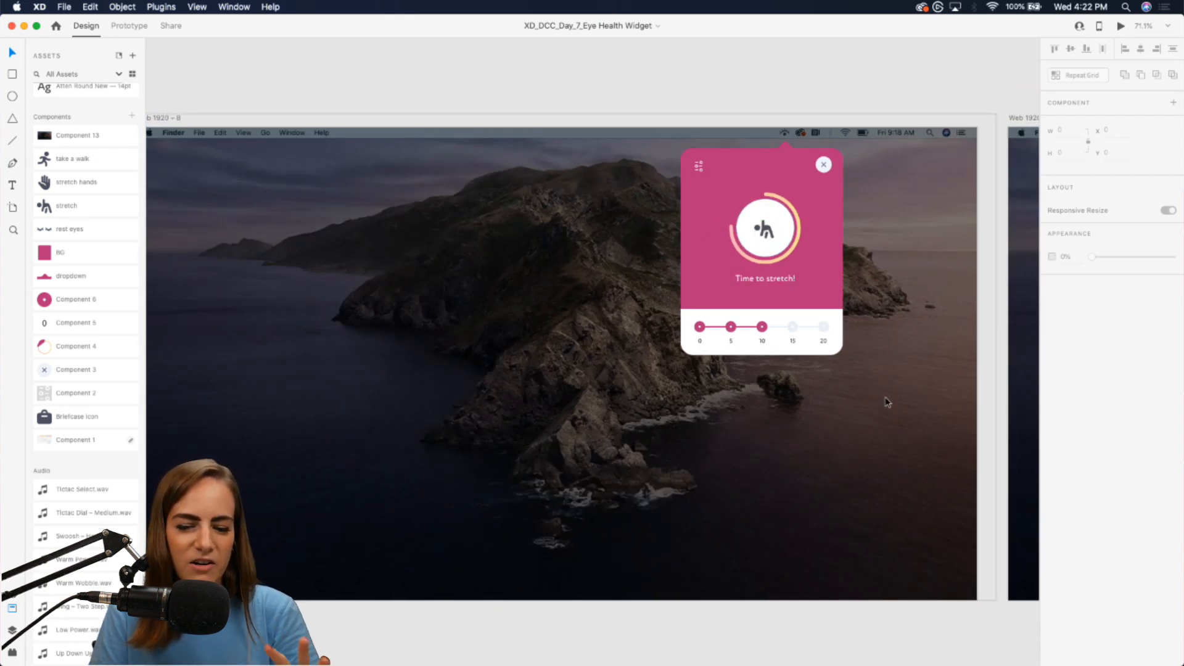
# Step: Switch to Chrome, open the June 8 - 19 XD Daily Creative Challenge project for editing, and review its tags and tools settings without updating
pyautogui.click(765, 659)
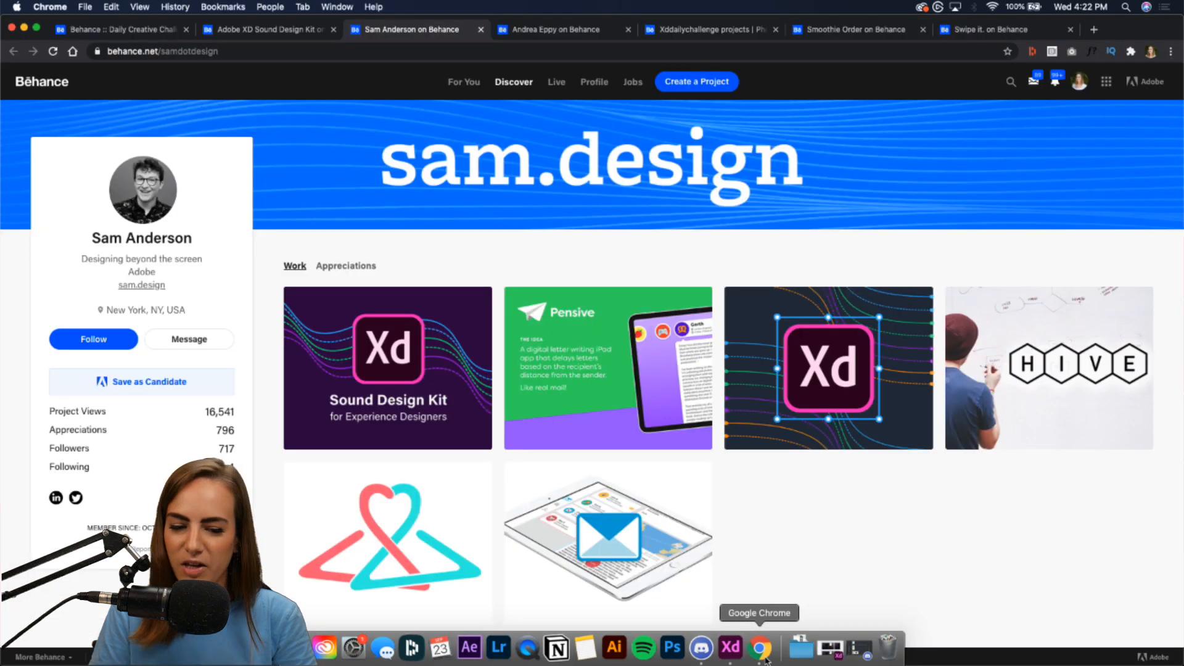
pyautogui.click(536, 32)
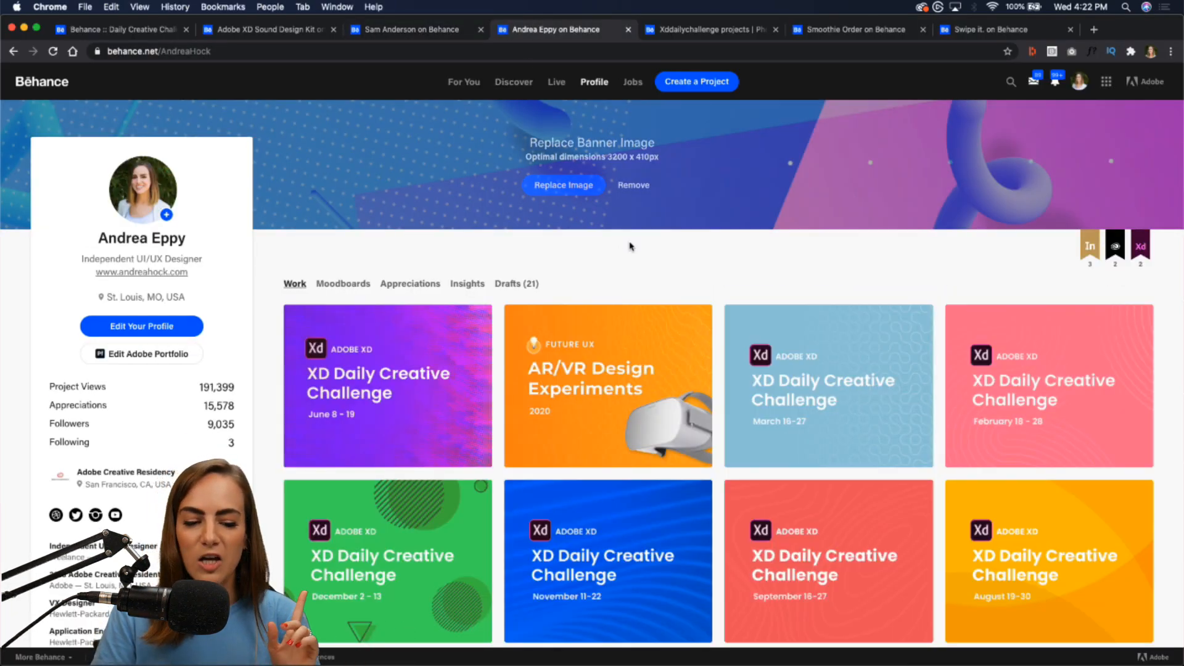
pyautogui.click(326, 330)
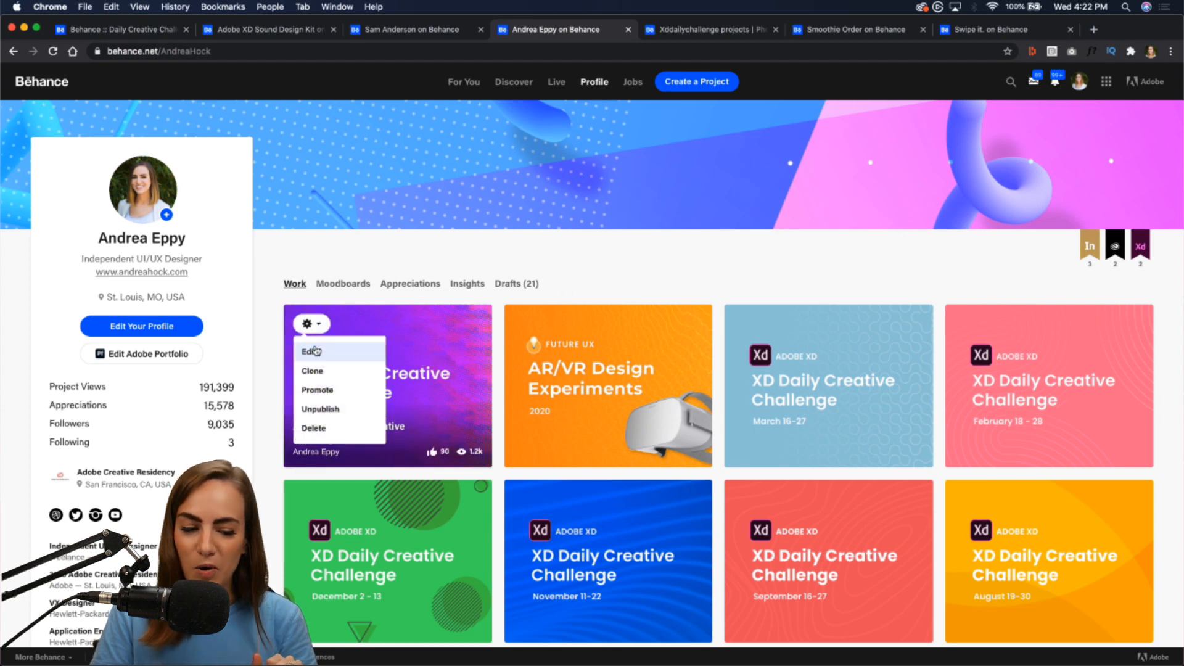
pyautogui.click(316, 351)
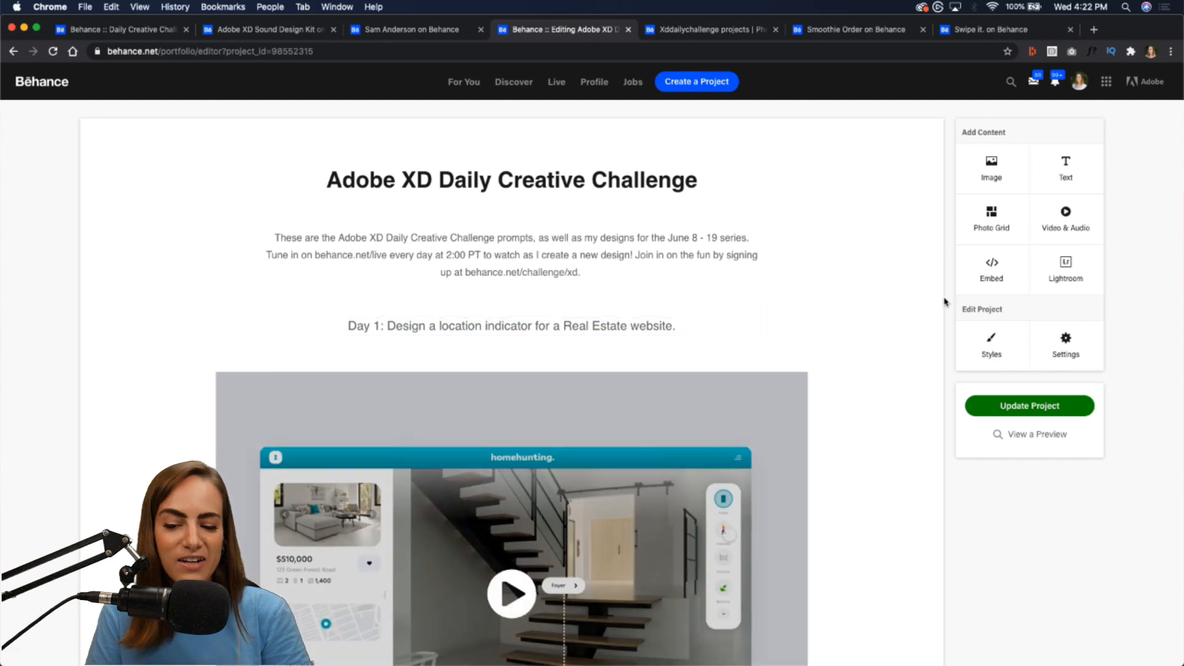
pyautogui.click(1067, 348)
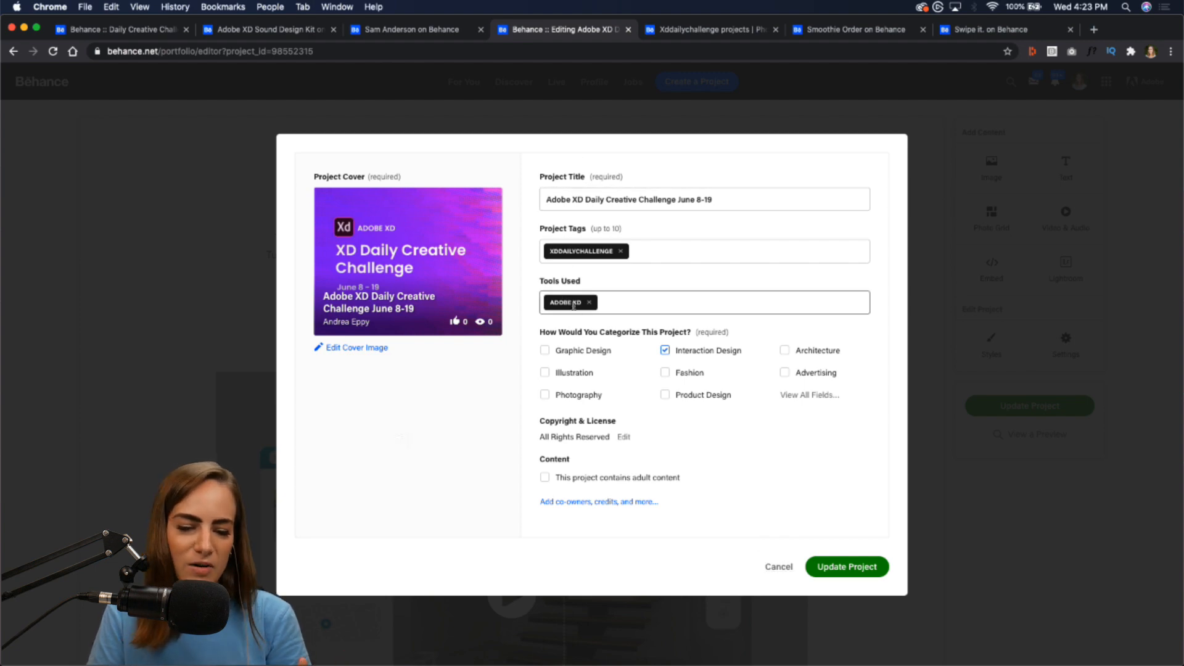
pyautogui.click(778, 567)
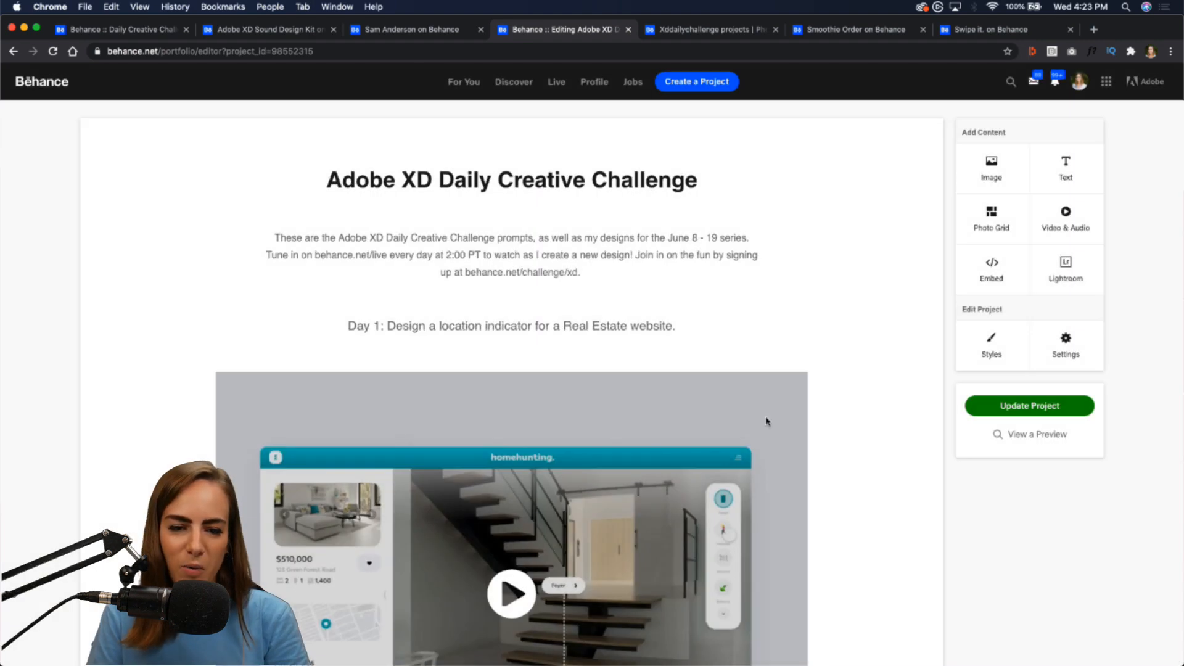
# Step: Reload the xddailychallenge project search on Behance and look through the Smoothie Order project down to its prototype video
pyautogui.click(707, 30)
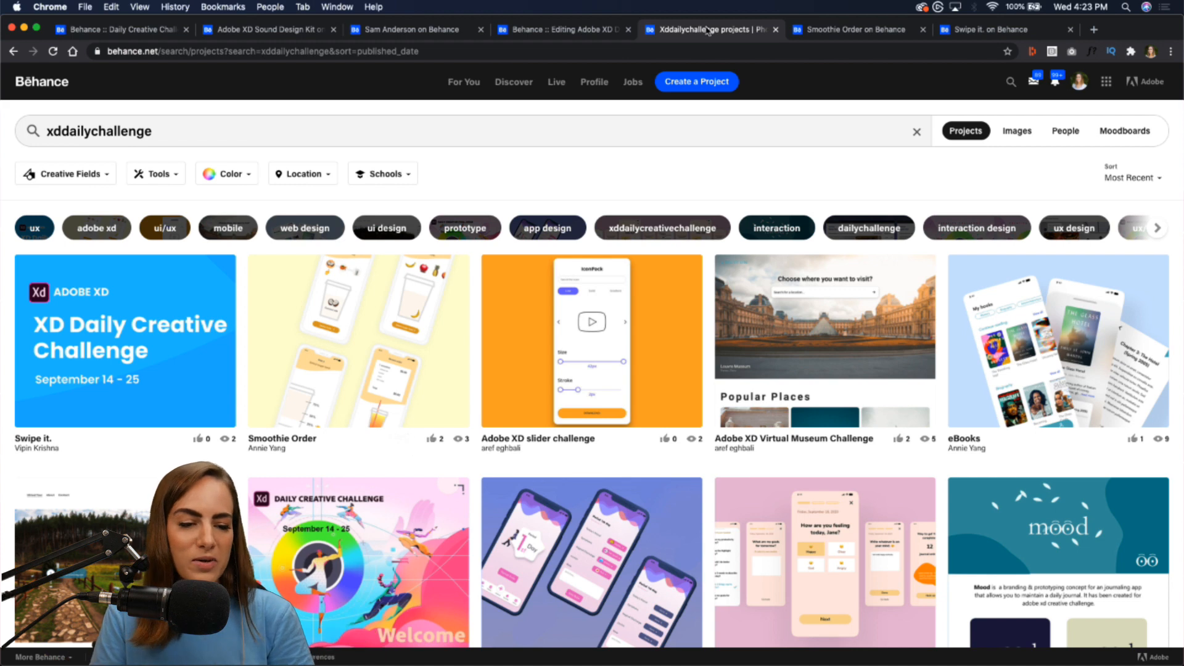
pyautogui.click(53, 52)
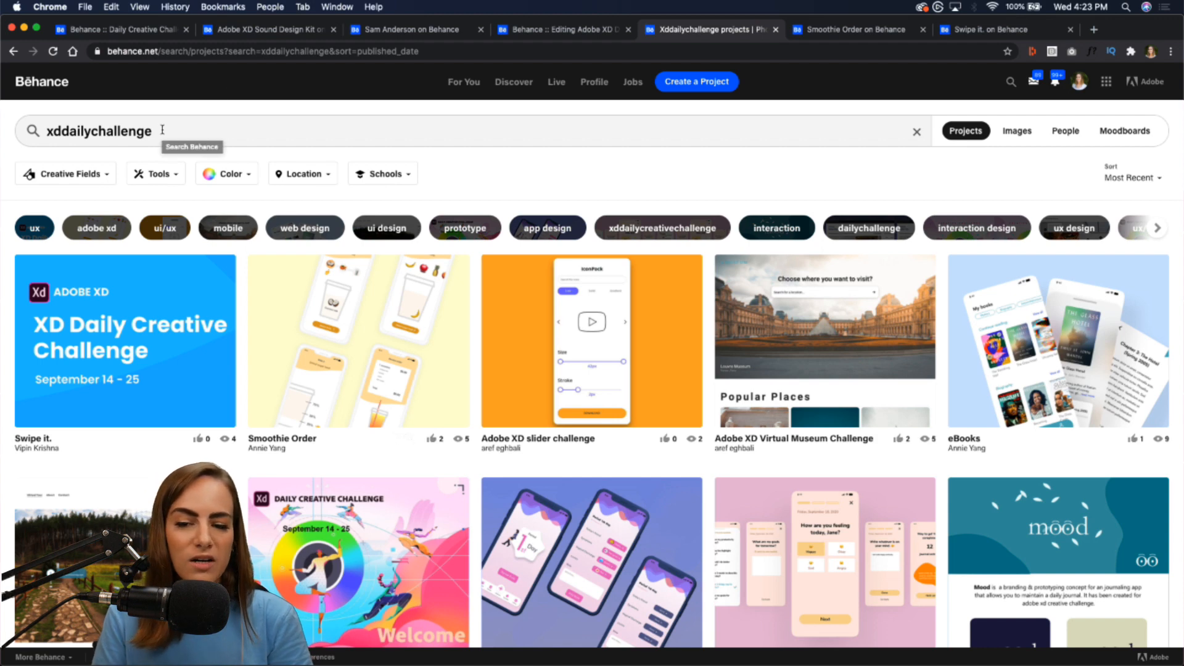
pyautogui.click(837, 35)
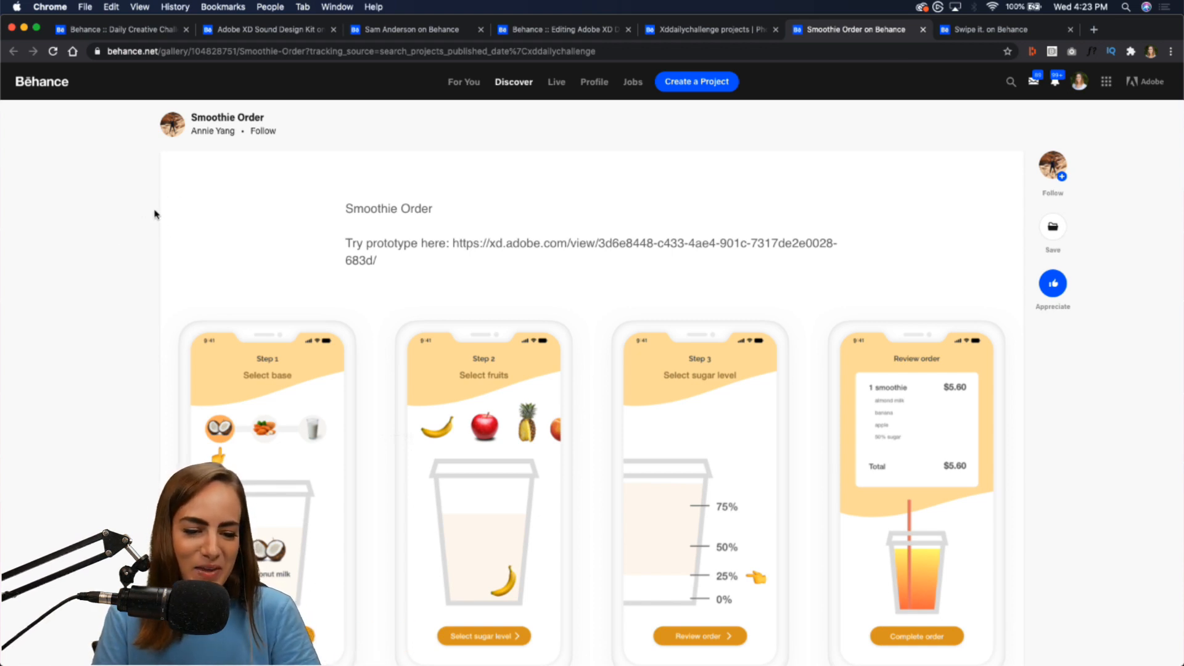
pyautogui.scroll(-5, 154, 219)
pyautogui.scroll(-20, 154, 219)
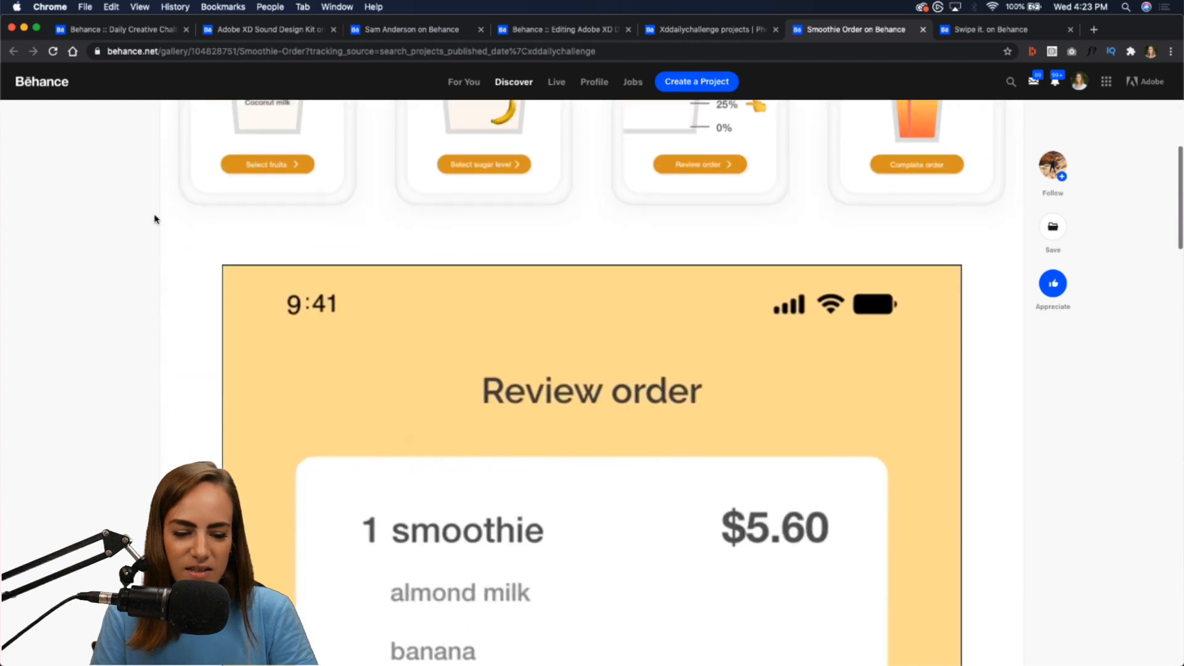
pyautogui.scroll(-13, 743, 365)
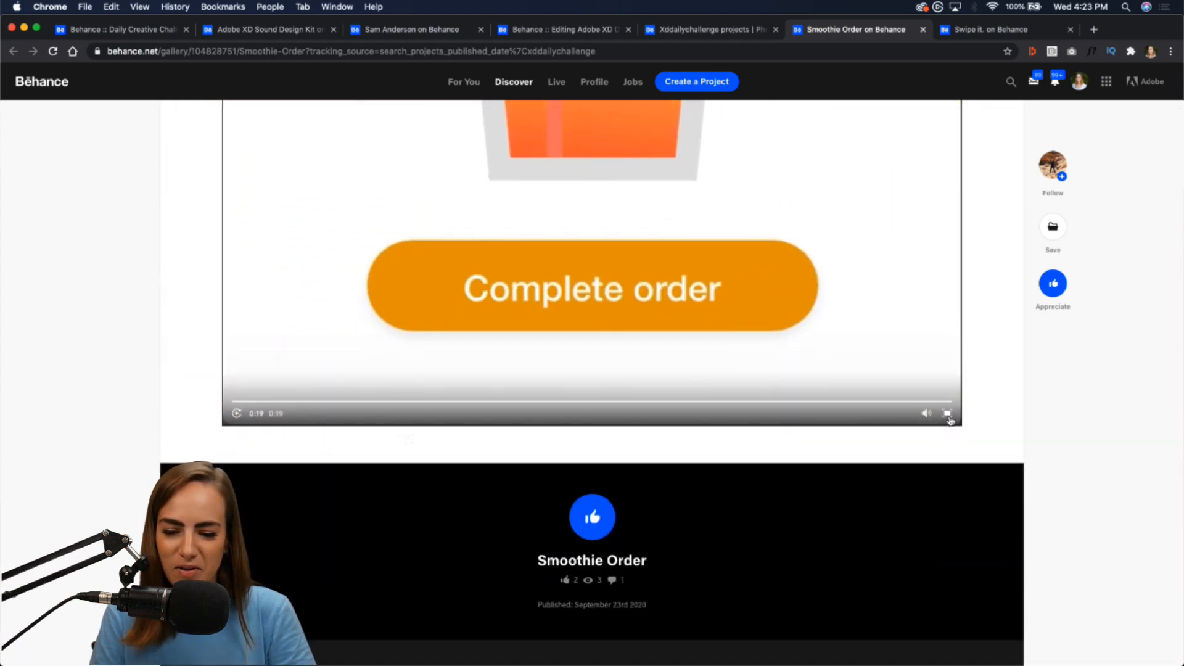
# Step: Replay the Smoothie Order prototype video in full screen, exit full screen, and return to the project's beginning
pyautogui.click(947, 414)
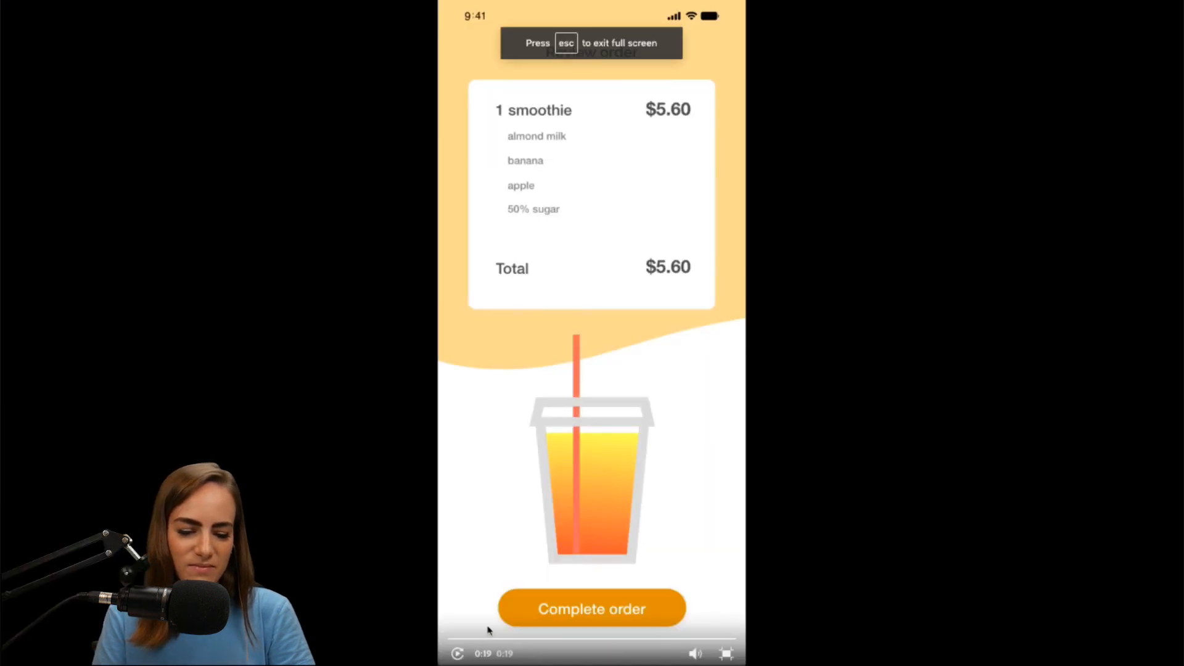
pyautogui.click(453, 643)
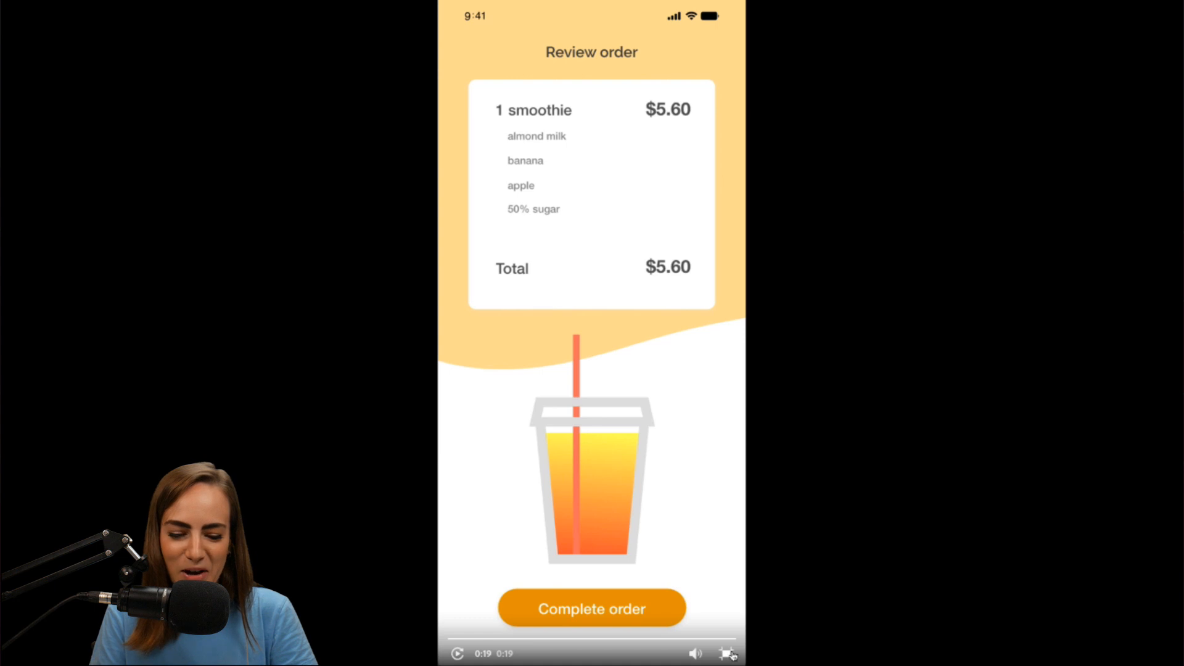
pyautogui.click(728, 653)
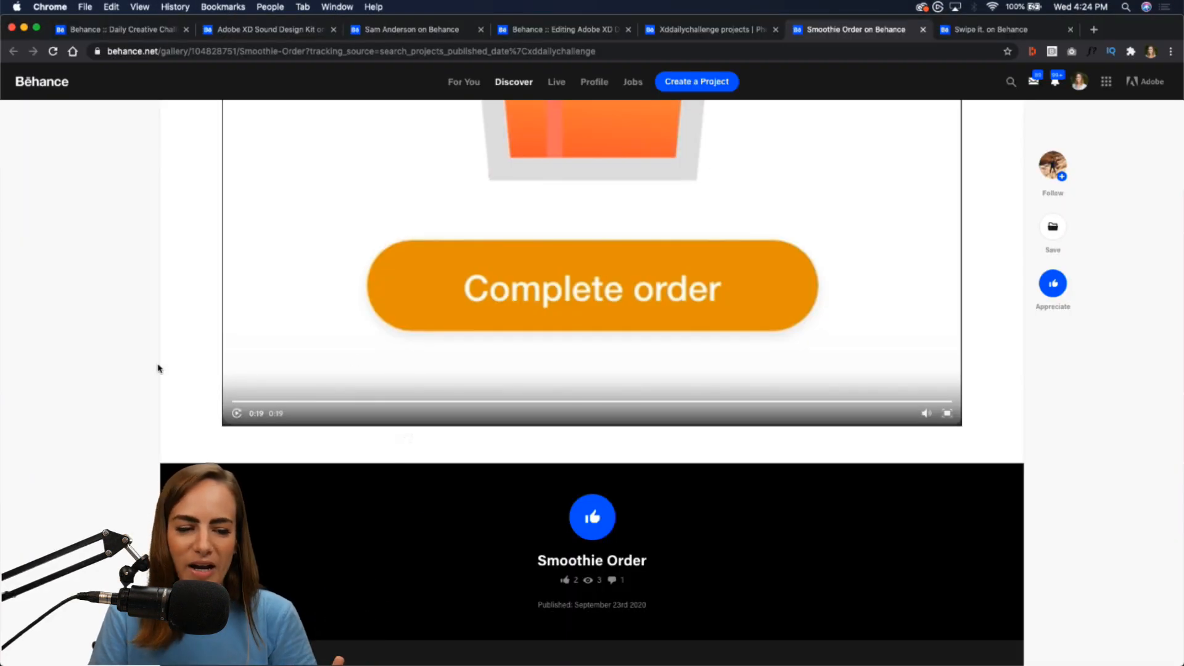
pyautogui.scroll(15, 158, 369)
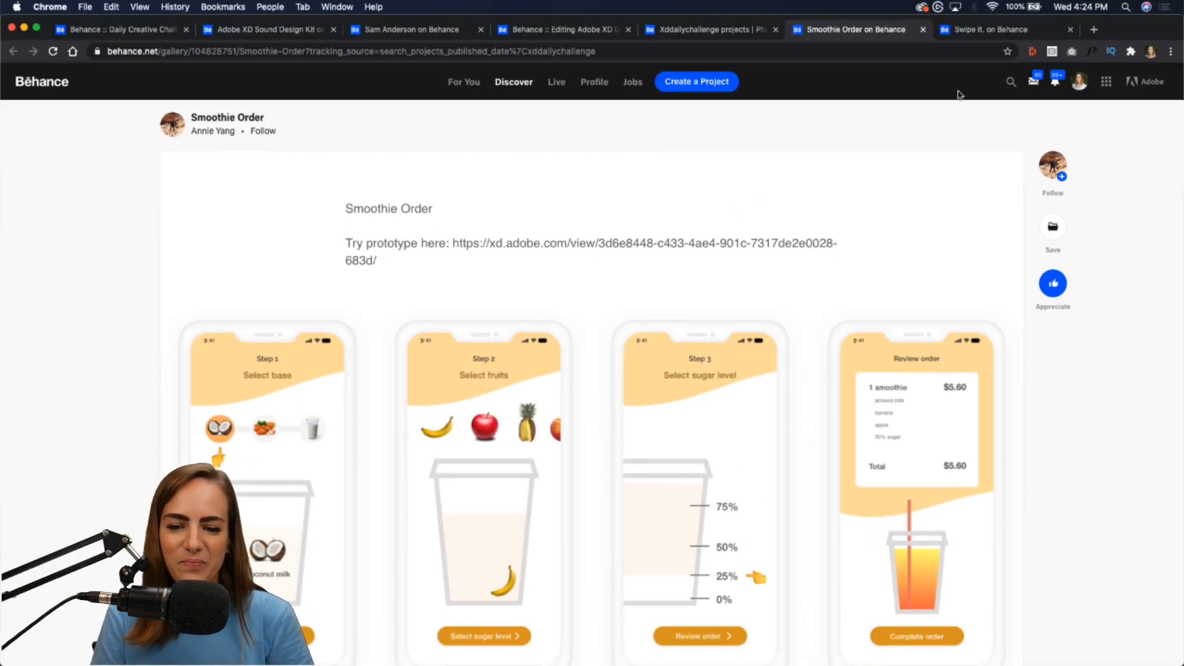
# Step: Look through the Swipe it. project, watch its prototype video from the start in full screen, and return to the project page
pyautogui.click(1020, 31)
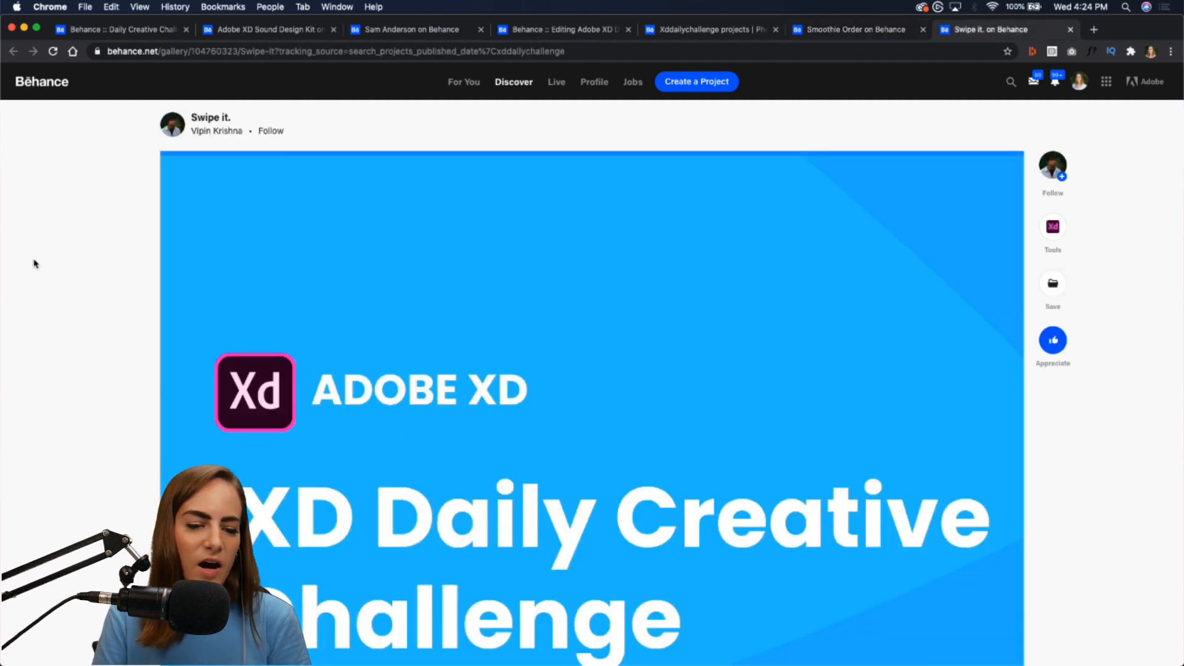
pyautogui.scroll(-15, 34, 264)
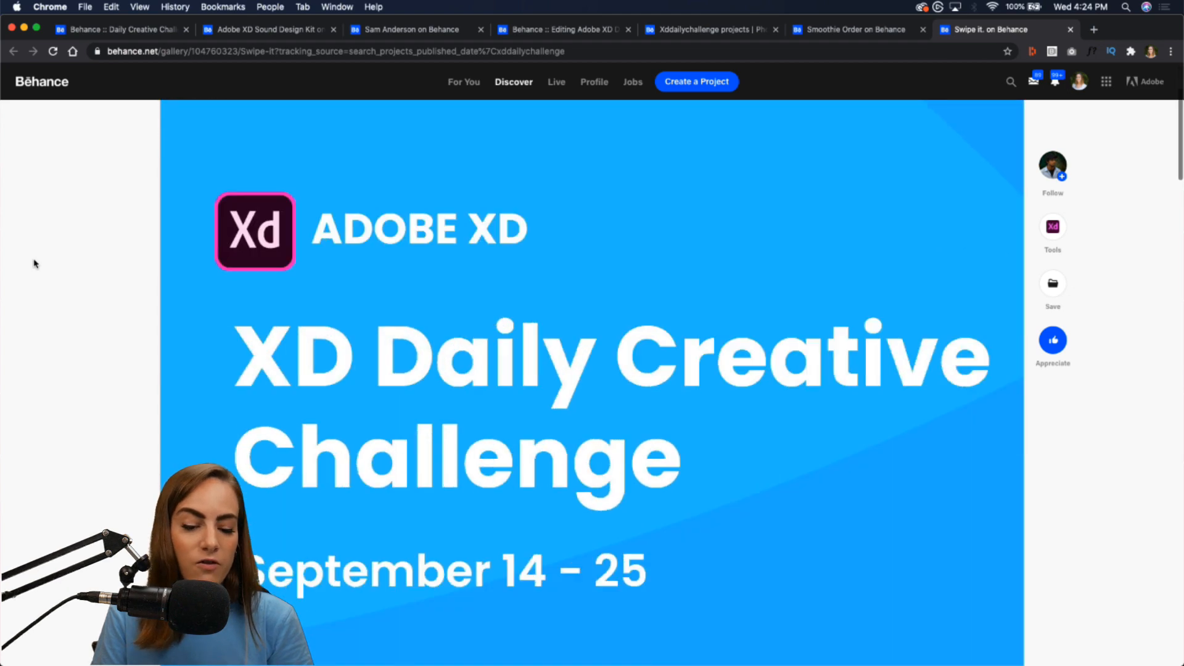
pyautogui.scroll(-10, 34, 264)
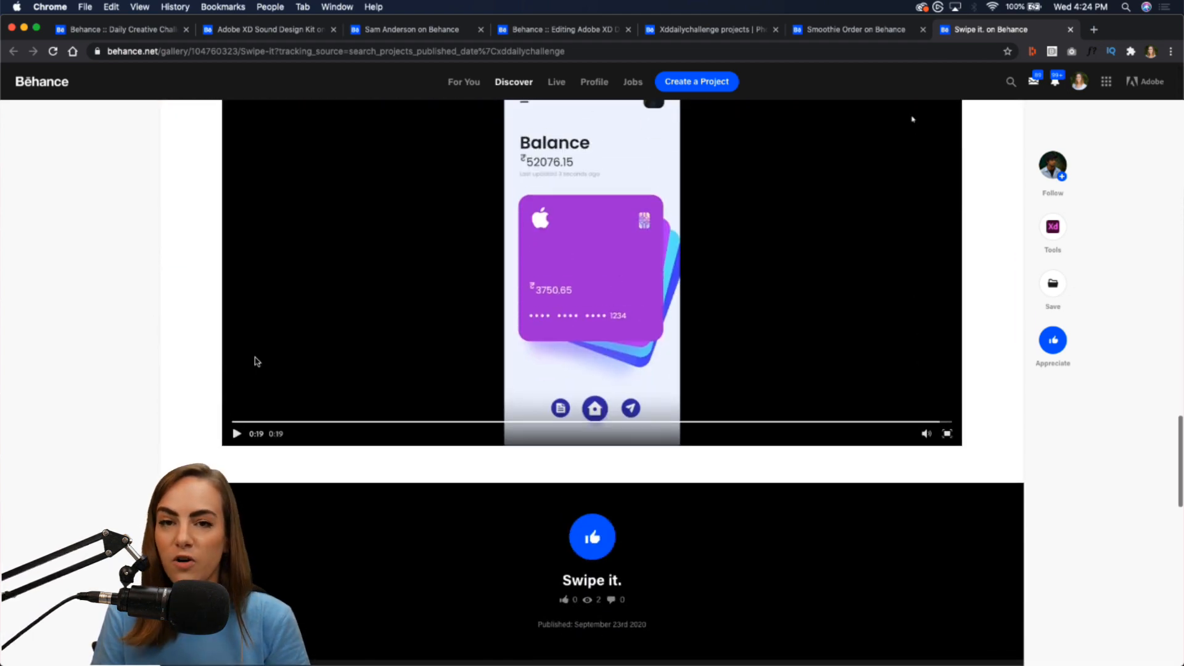
pyautogui.click(234, 423)
pyautogui.moveTo(912, 441)
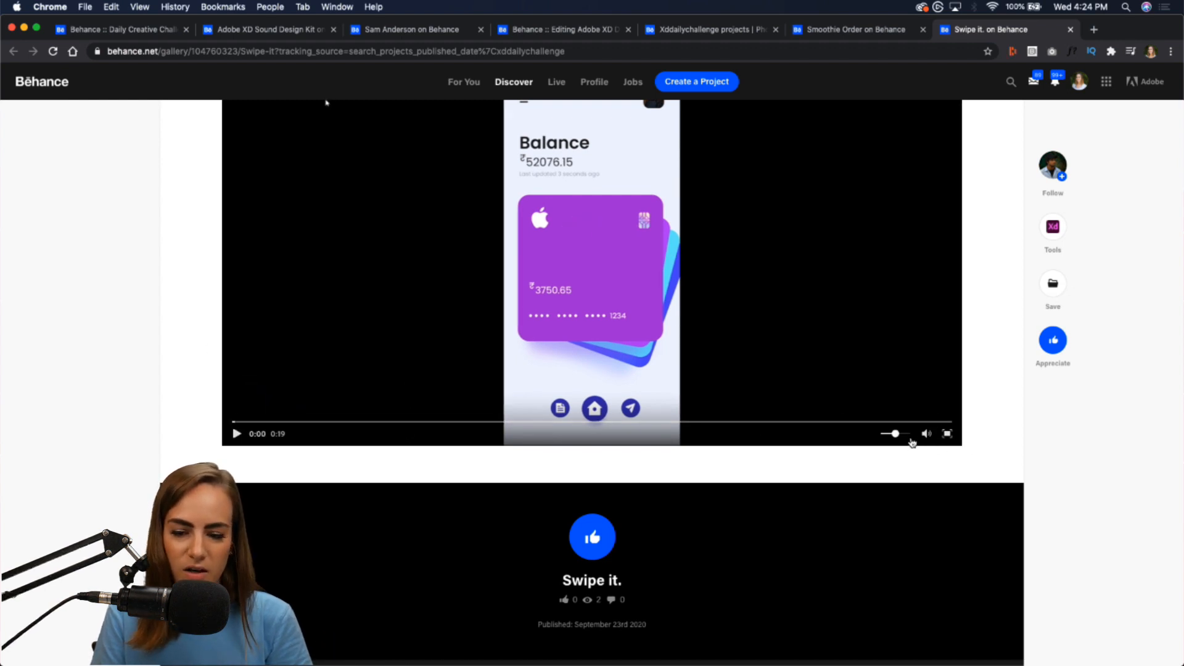
pyautogui.click(946, 434)
pyautogui.click(20, 643)
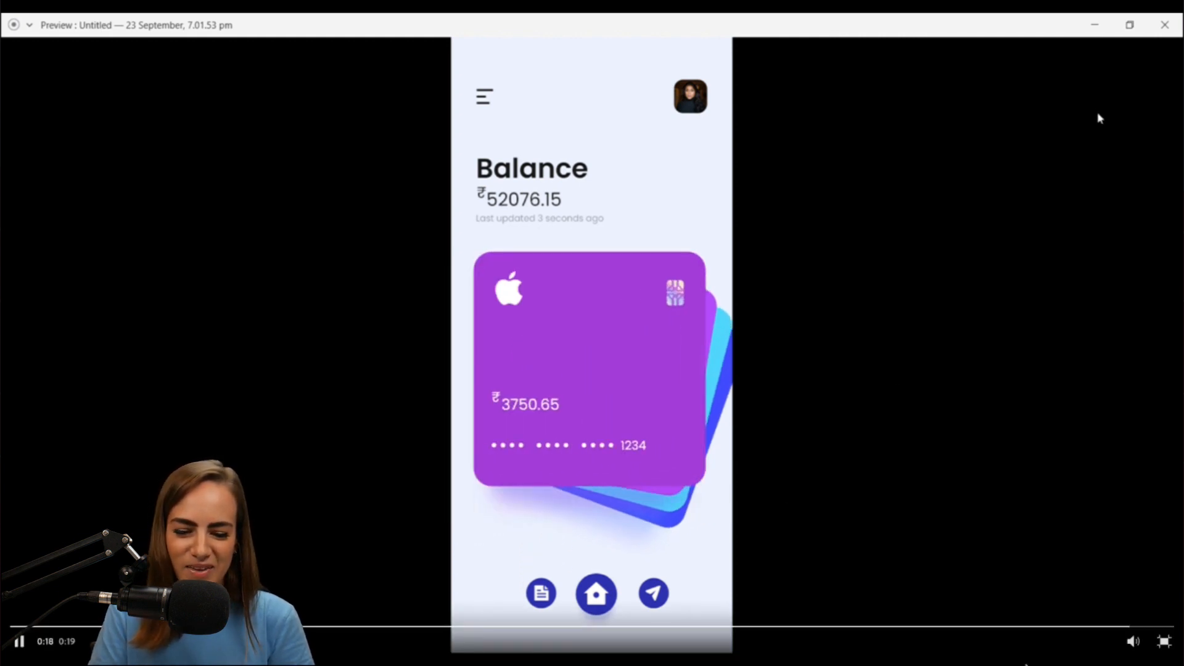
pyautogui.press('Escape')
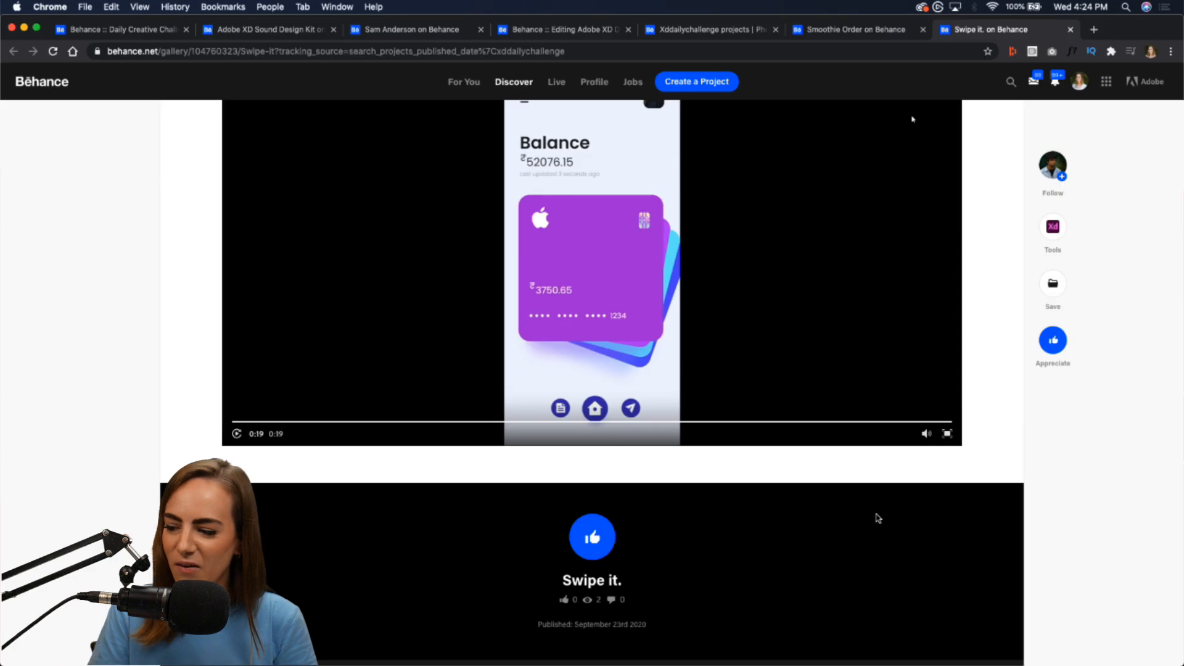
pyautogui.scroll(10, 878, 518)
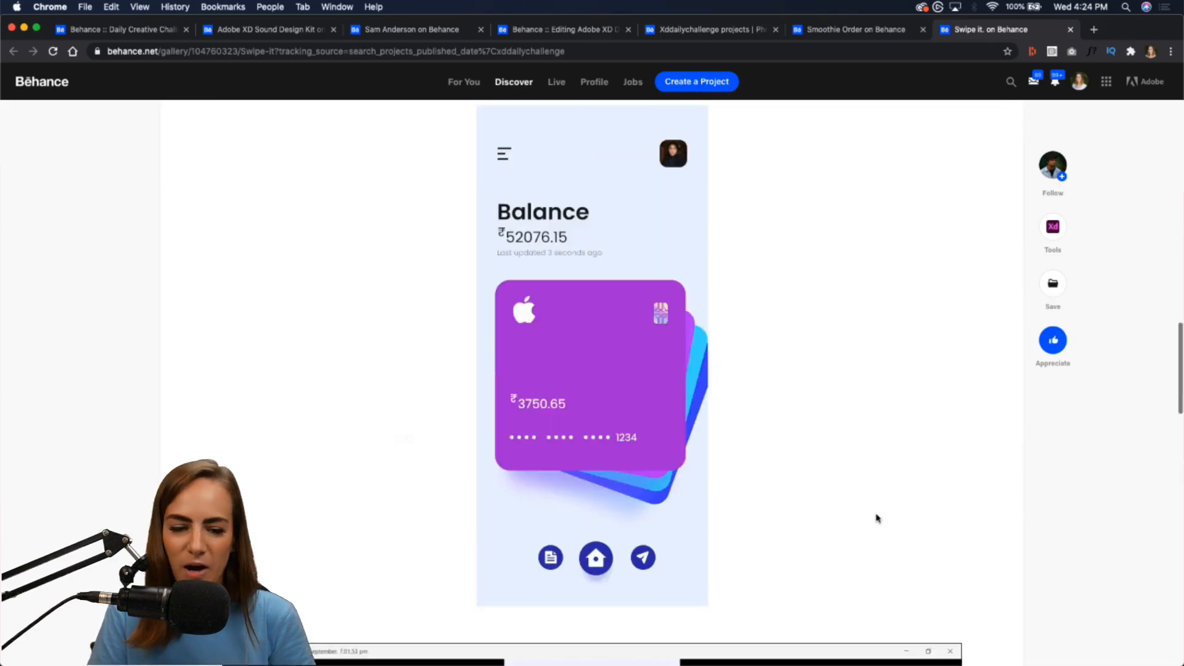